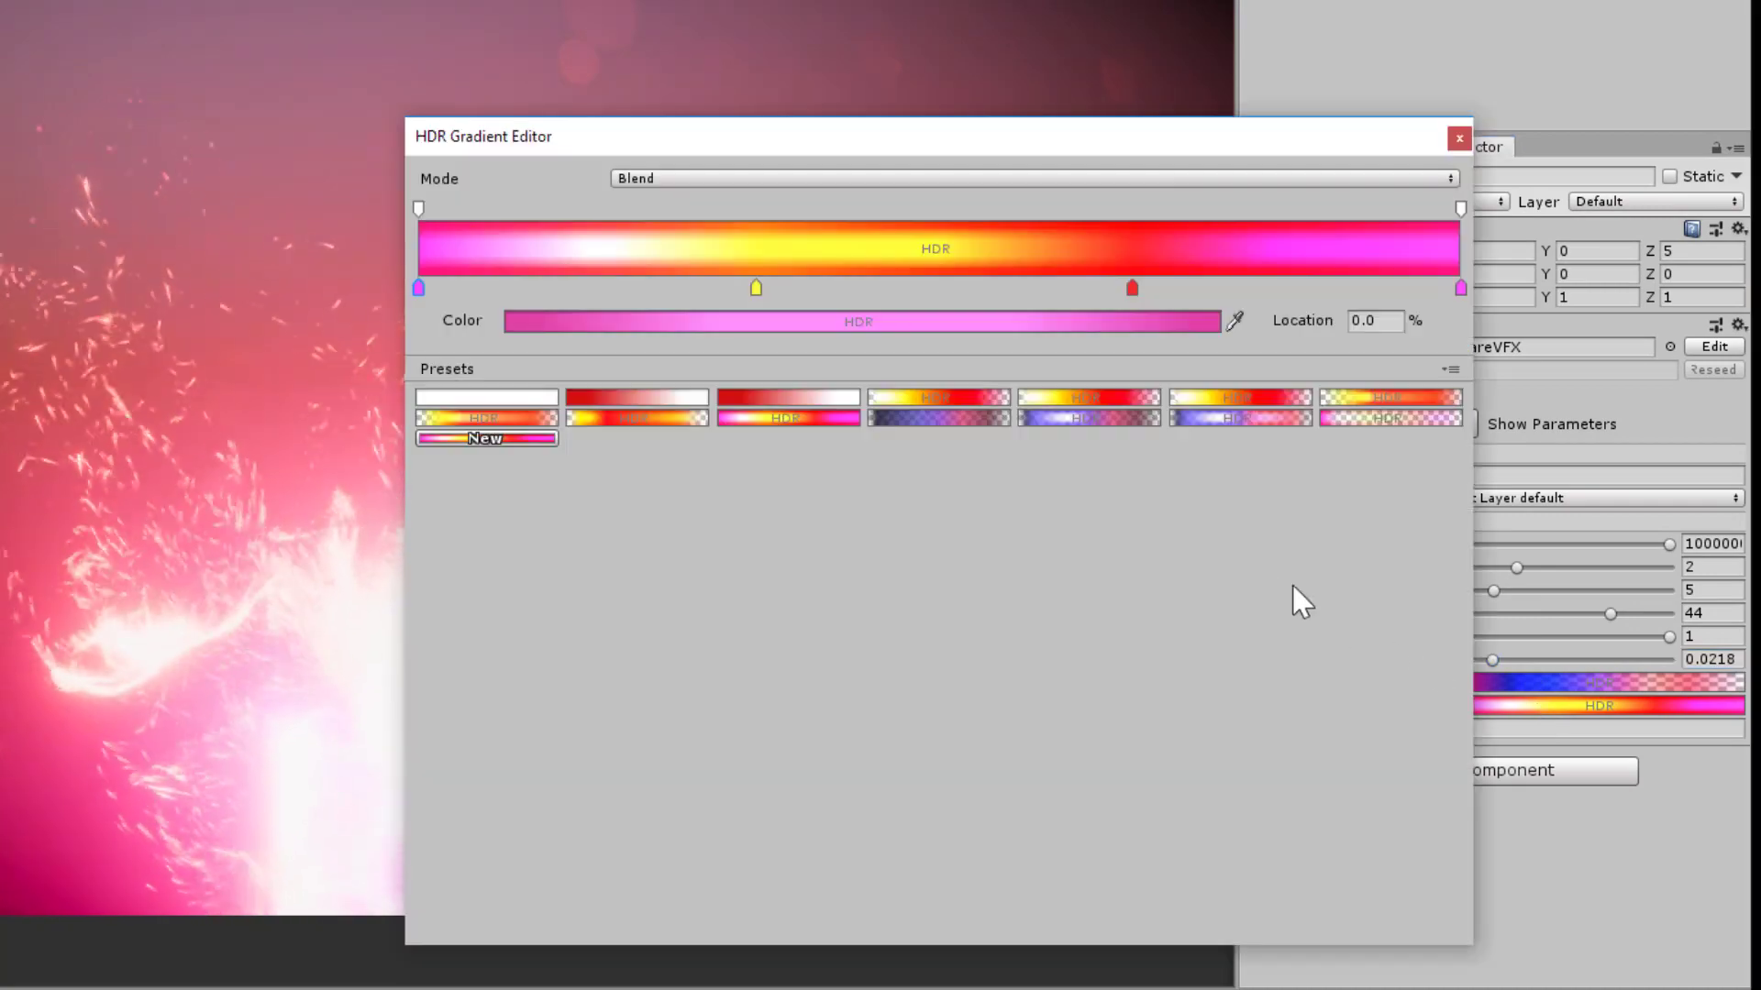
Apply the blue-to-pink HDR gradient preset to Initial Color Cycle, and reduce Arc Duration to 5 before raising it slightly.
{"action": "left_click", "coordinate": [1104, 418]}
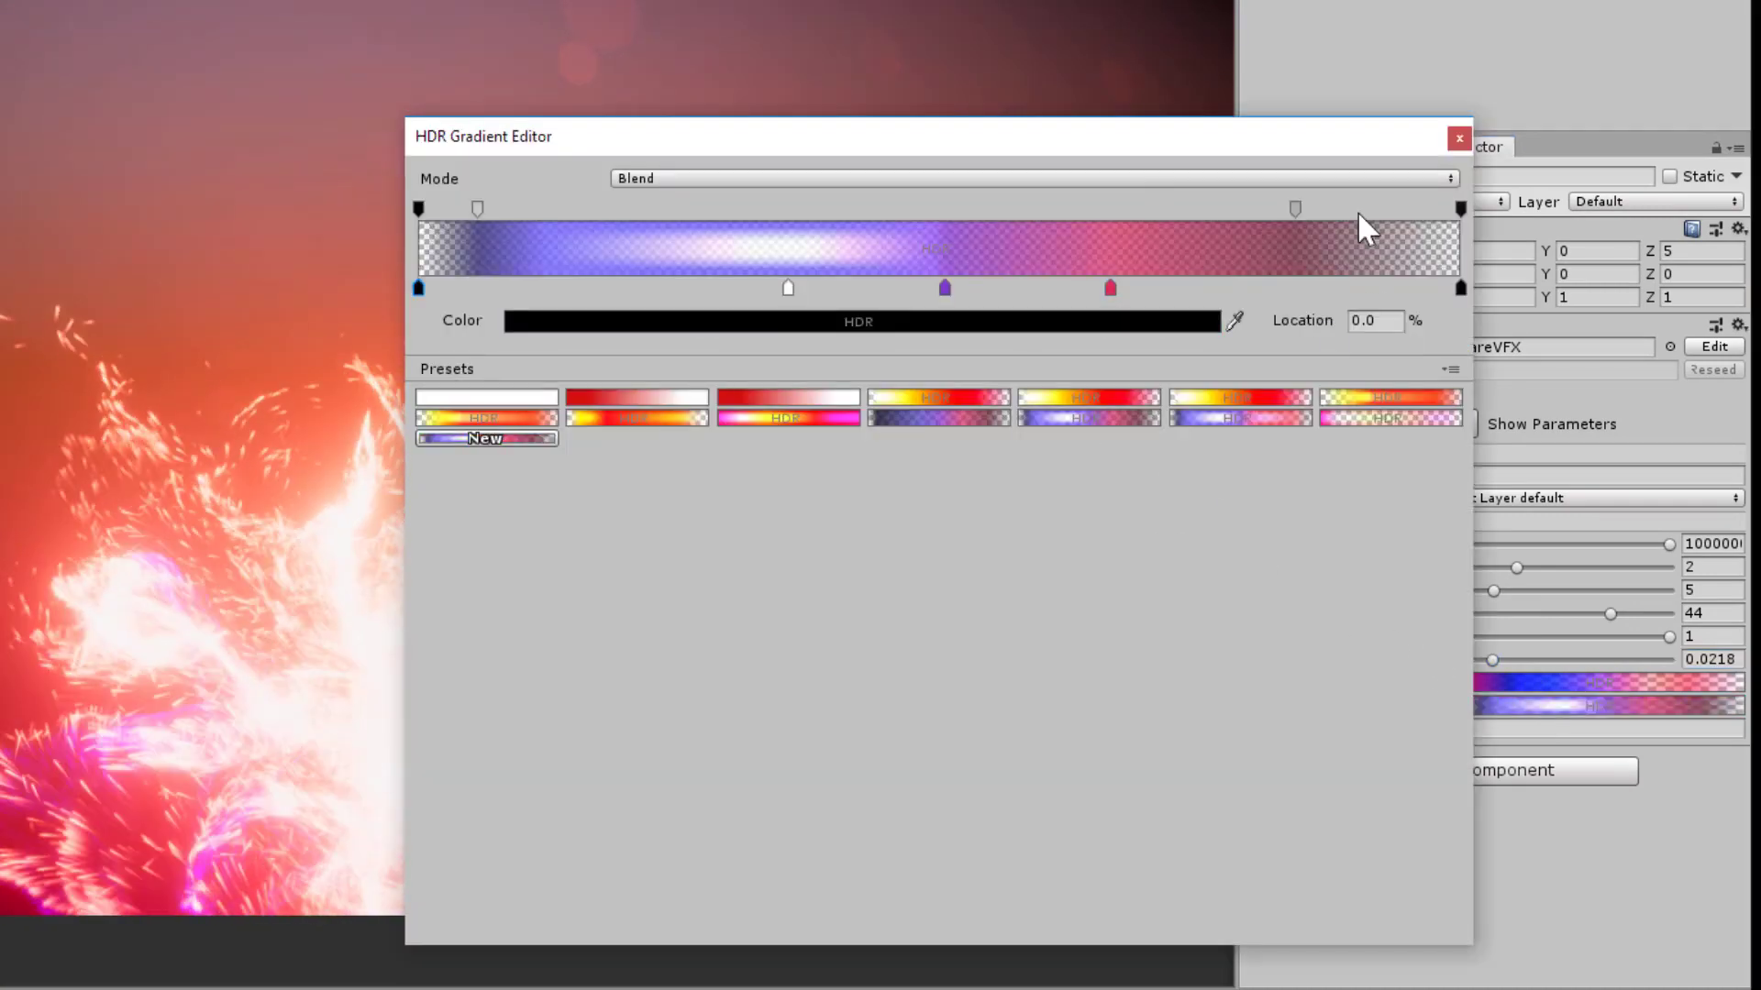
{"action": "left_click", "coordinate": [1459, 139]}
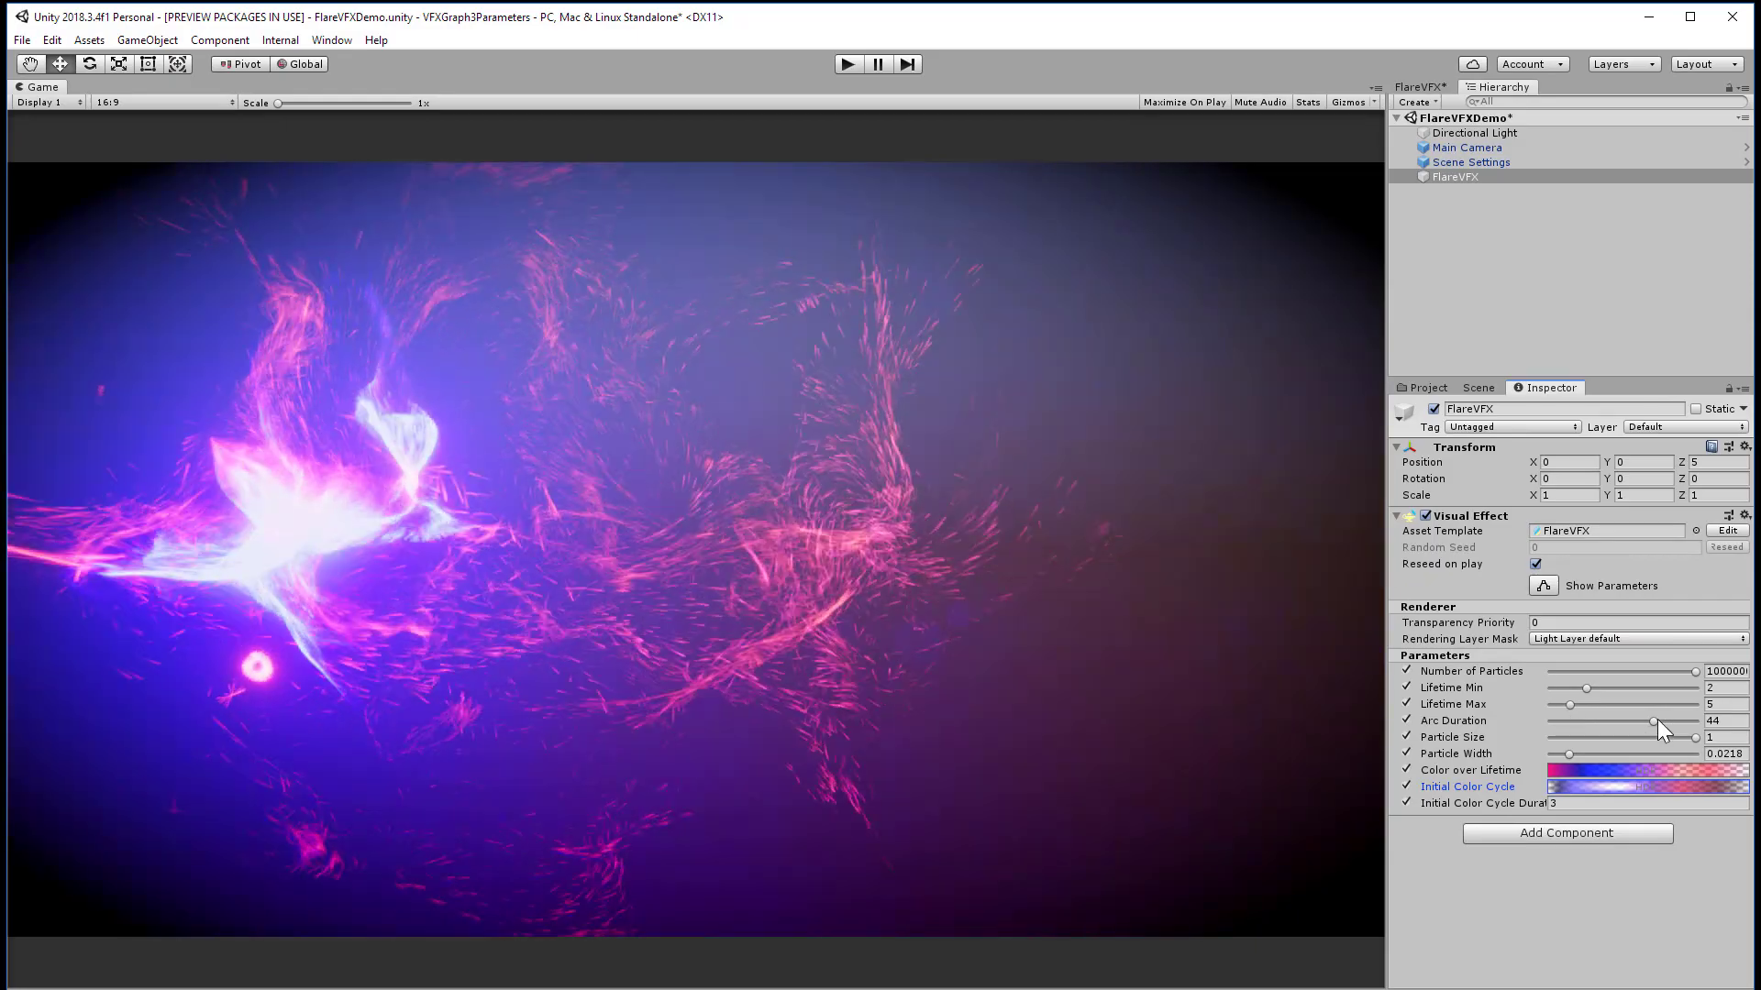
{"action": "left_click_drag", "start_coordinate": [1652, 721], "coordinate": [1472, 728]}
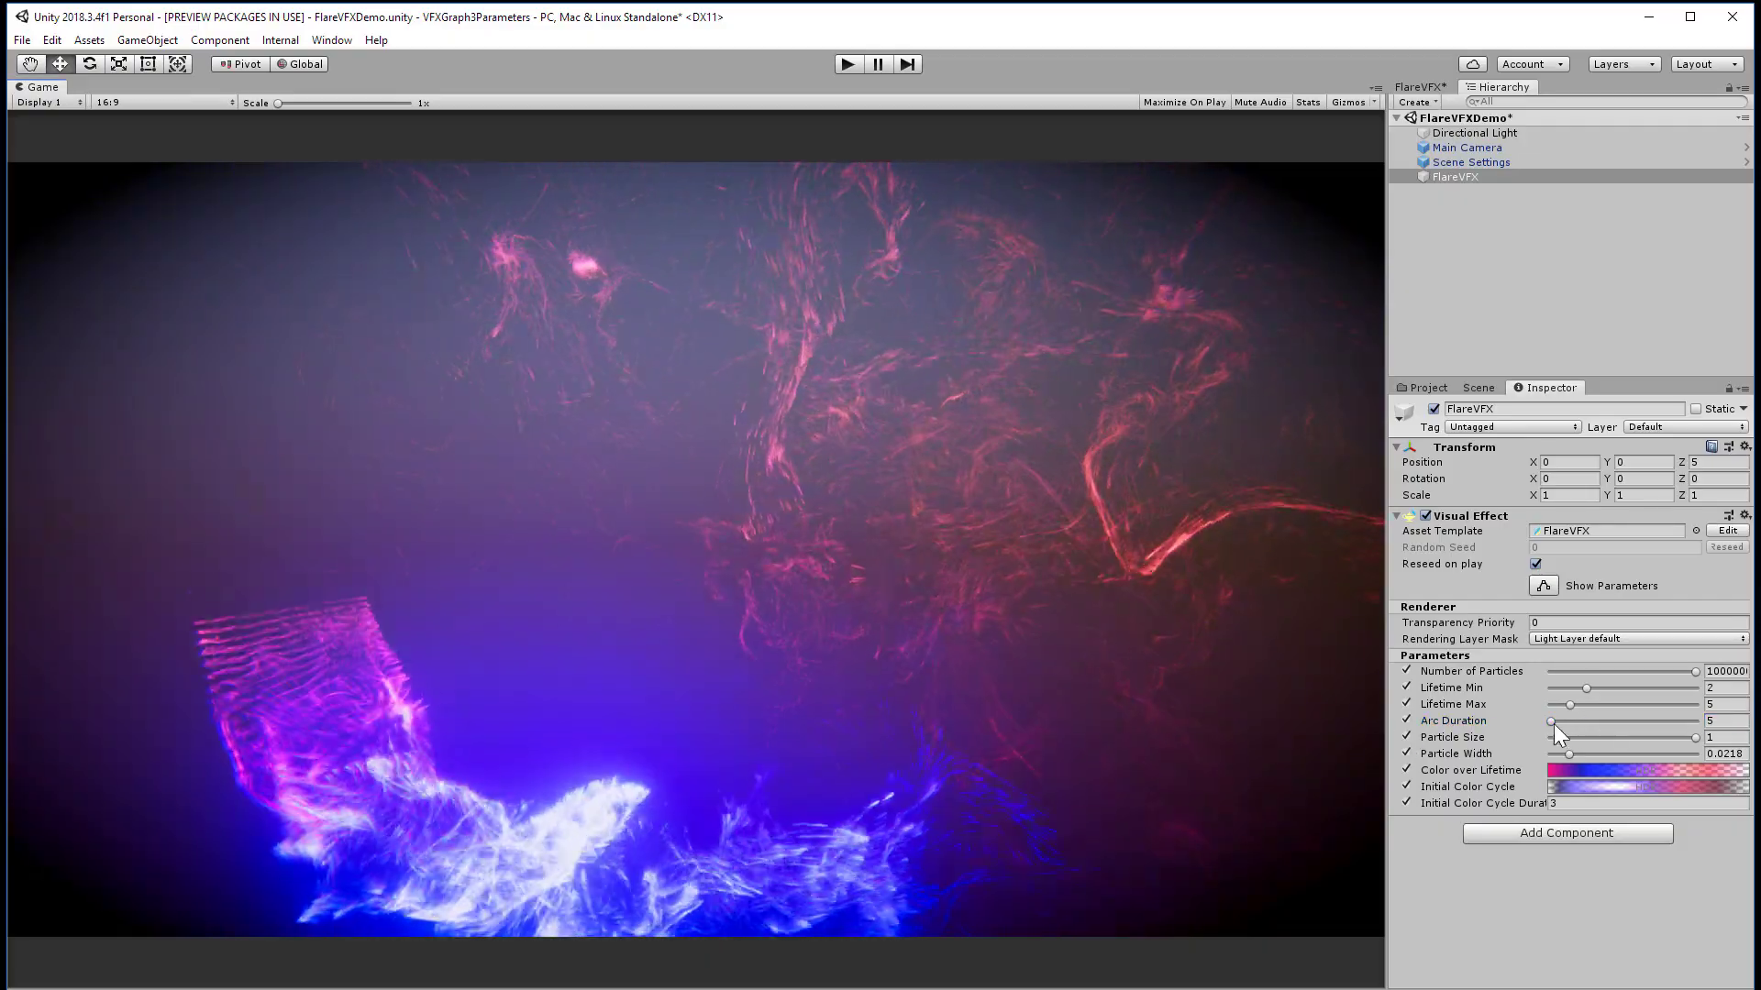
{"action": "left_click_drag", "start_coordinate": [1553, 723], "coordinate": [1585, 723]}
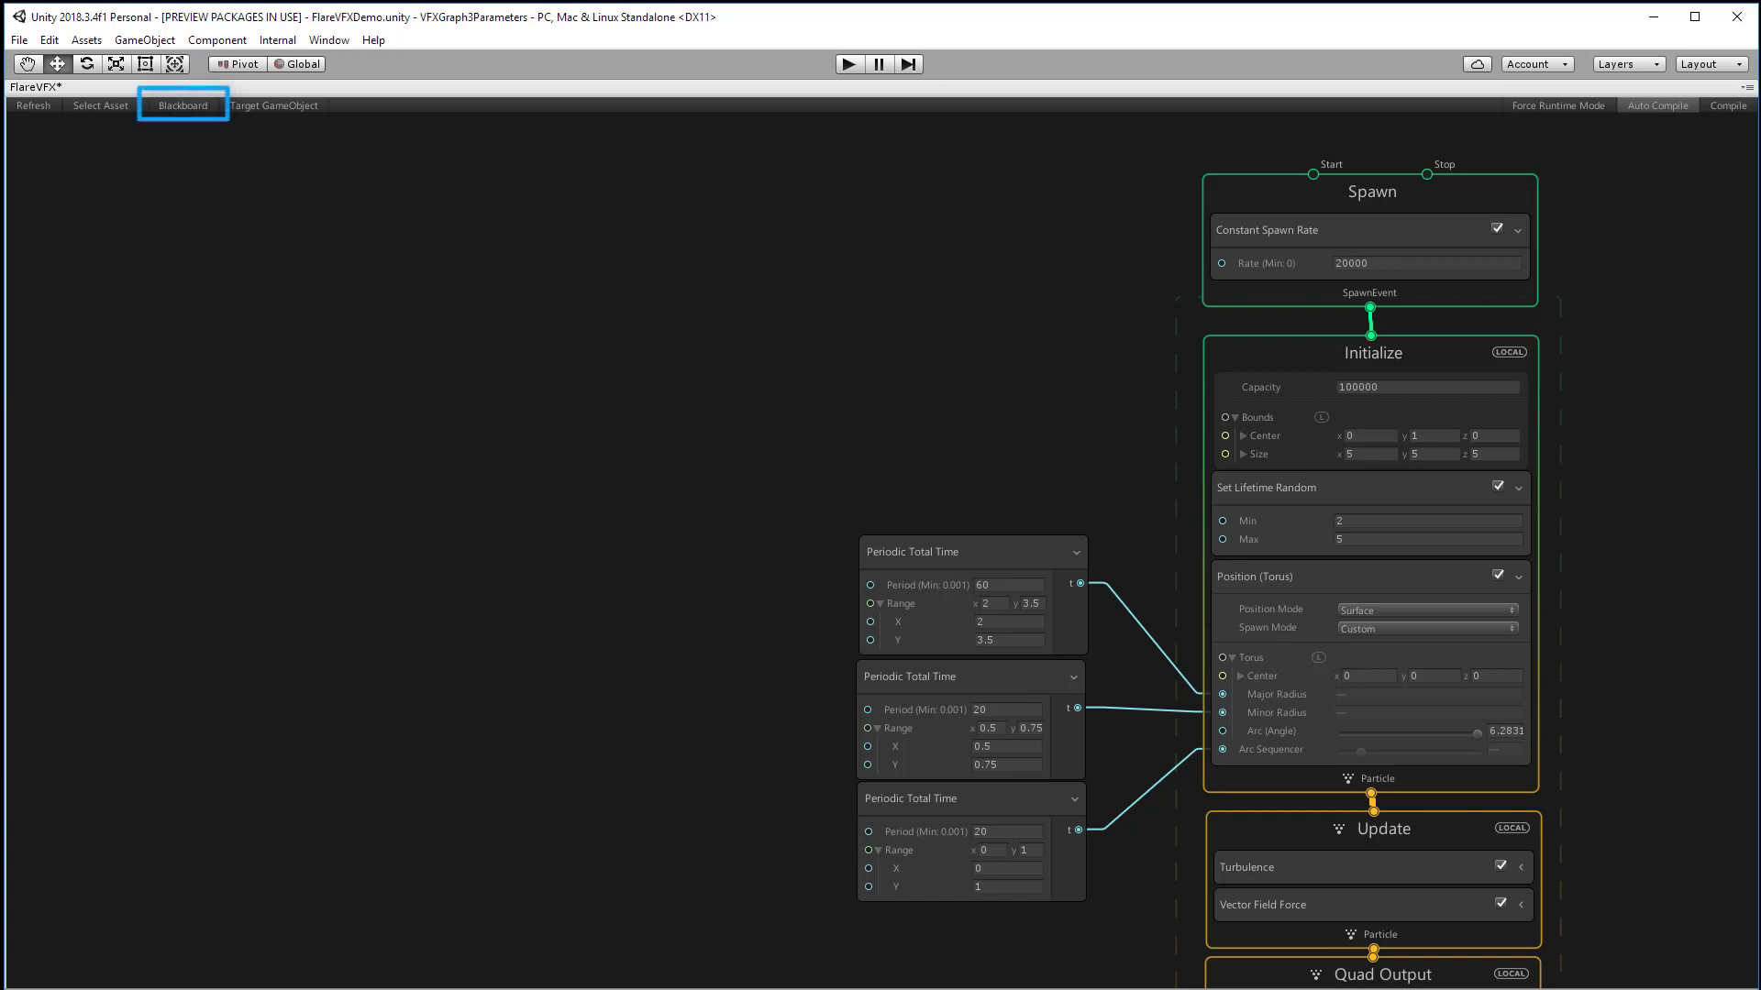
Show the FlareVFX graph's Blackboard and enlarge it in width and height.
{"action": "left_click", "coordinate": [195, 105]}
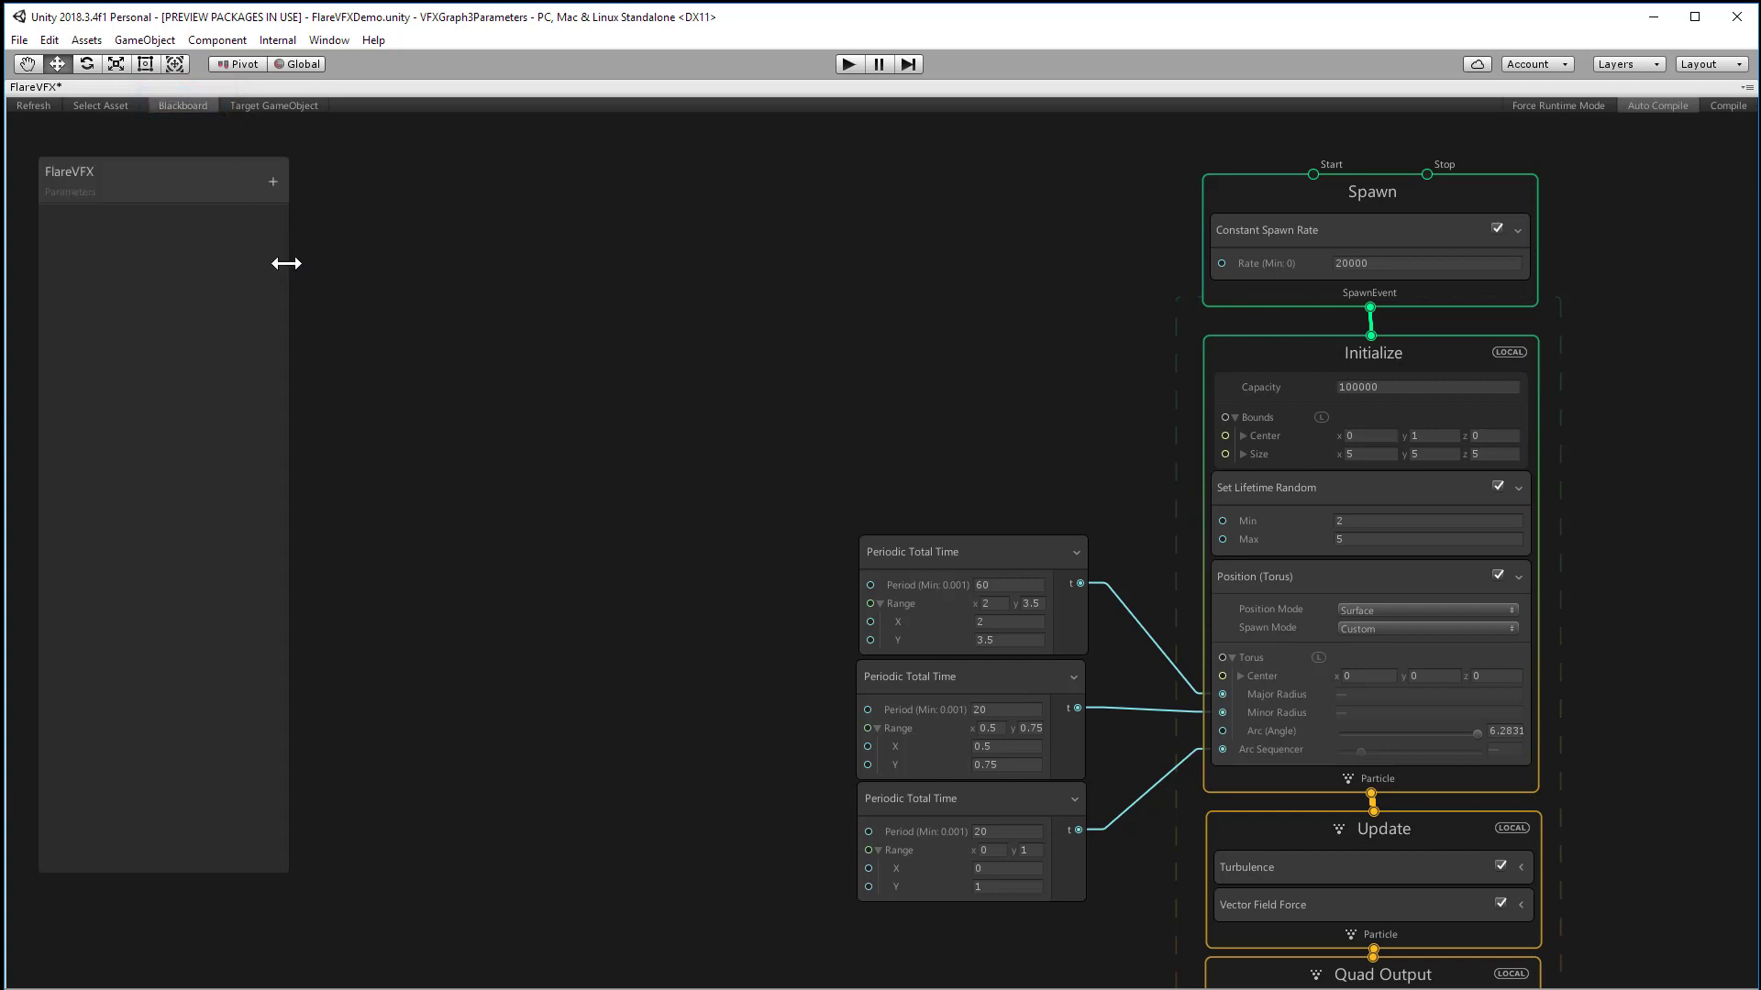
{"action": "left_click_drag", "start_coordinate": [285, 264], "coordinate": [537, 292]}
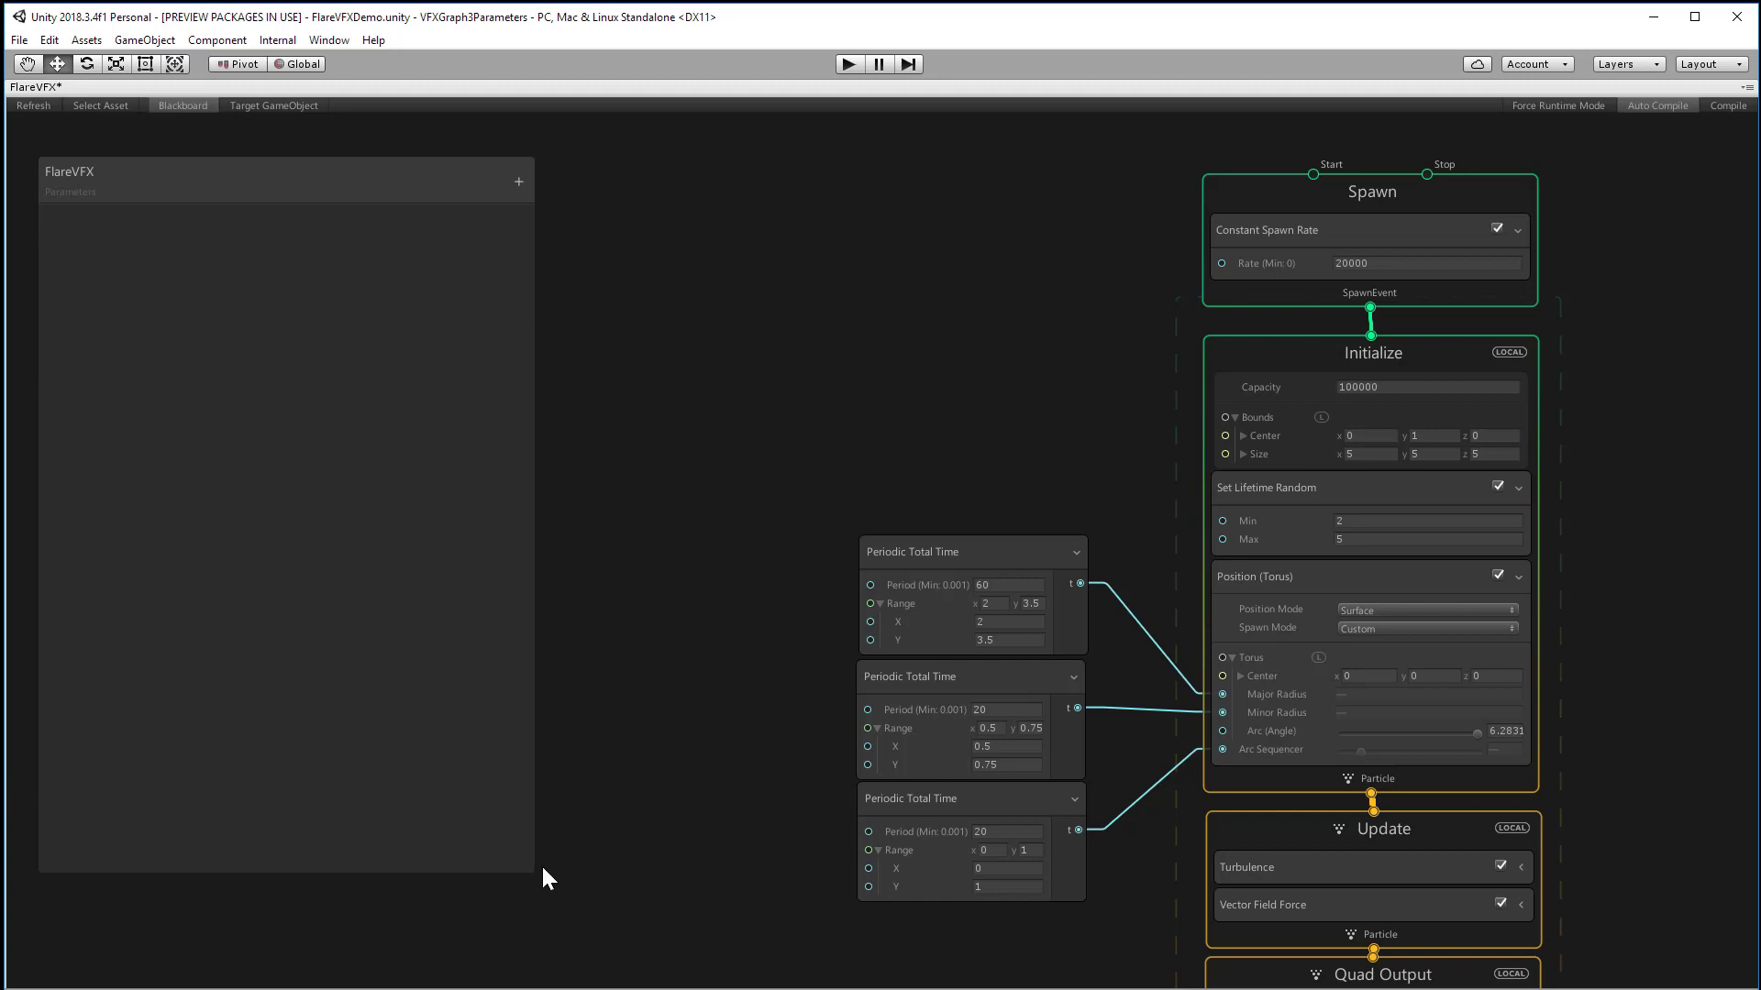
{"action": "left_click_drag", "start_coordinate": [534, 870], "coordinate": [598, 929]}
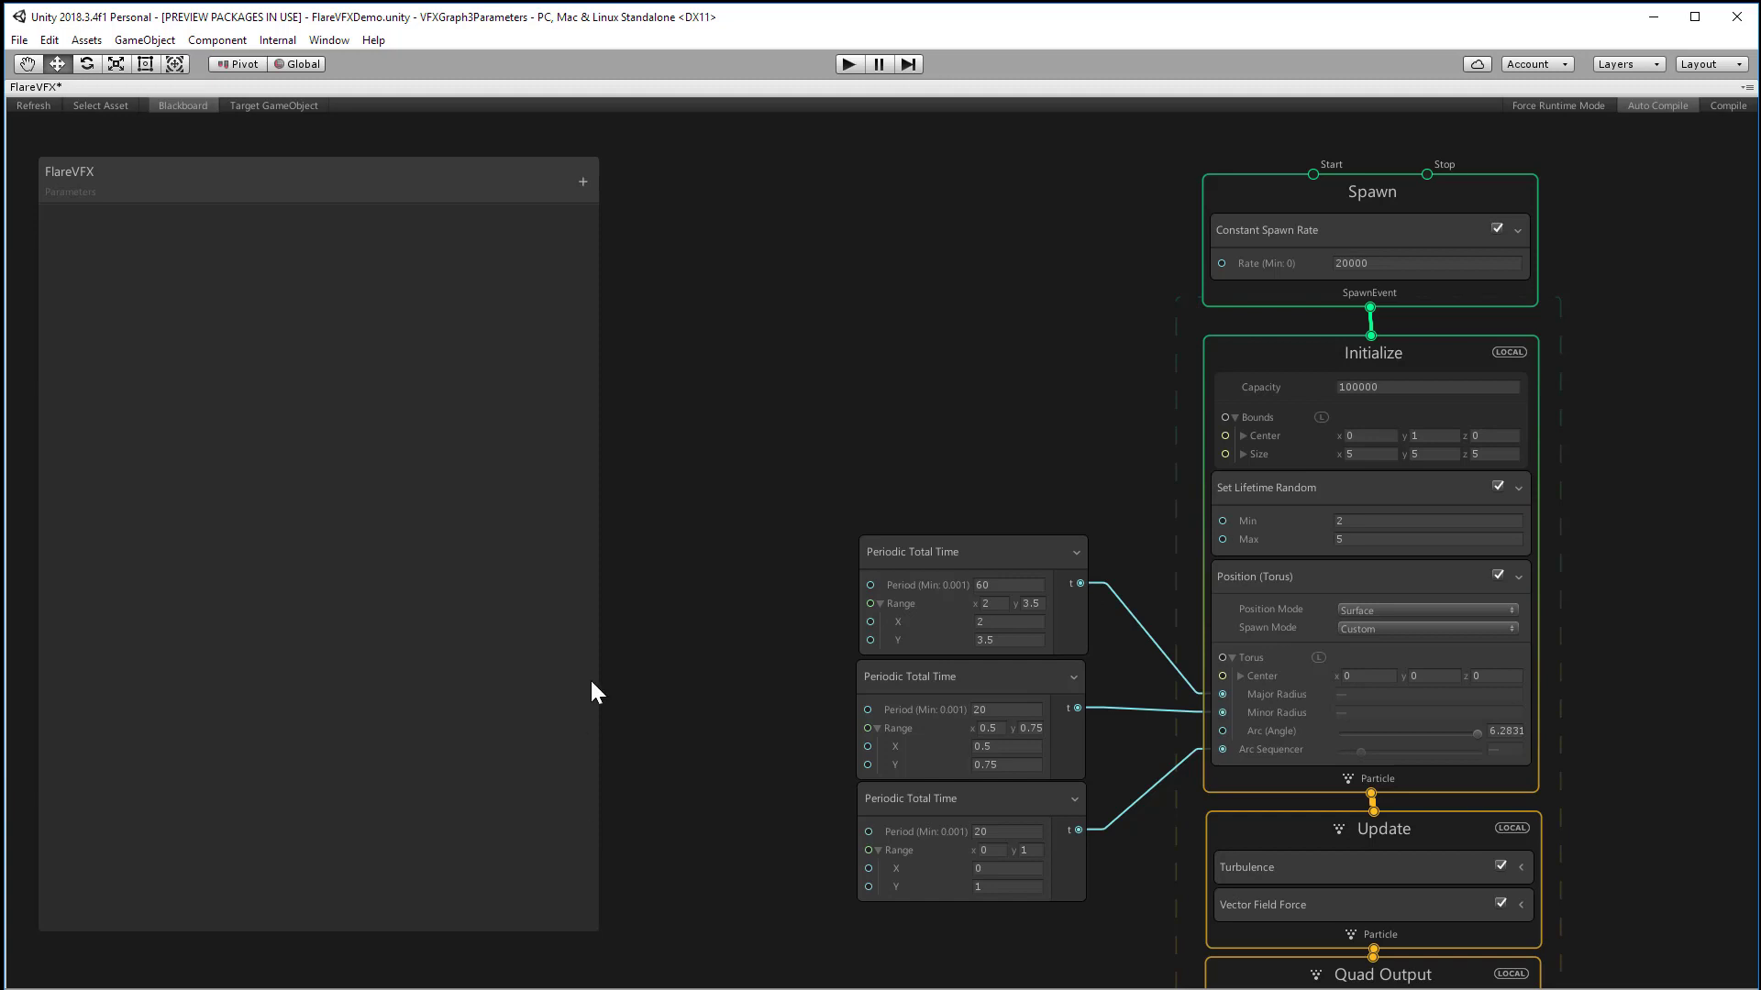
Add an int parameter to the Blackboard and name it Number of Particles.
{"action": "left_click", "coordinate": [583, 182]}
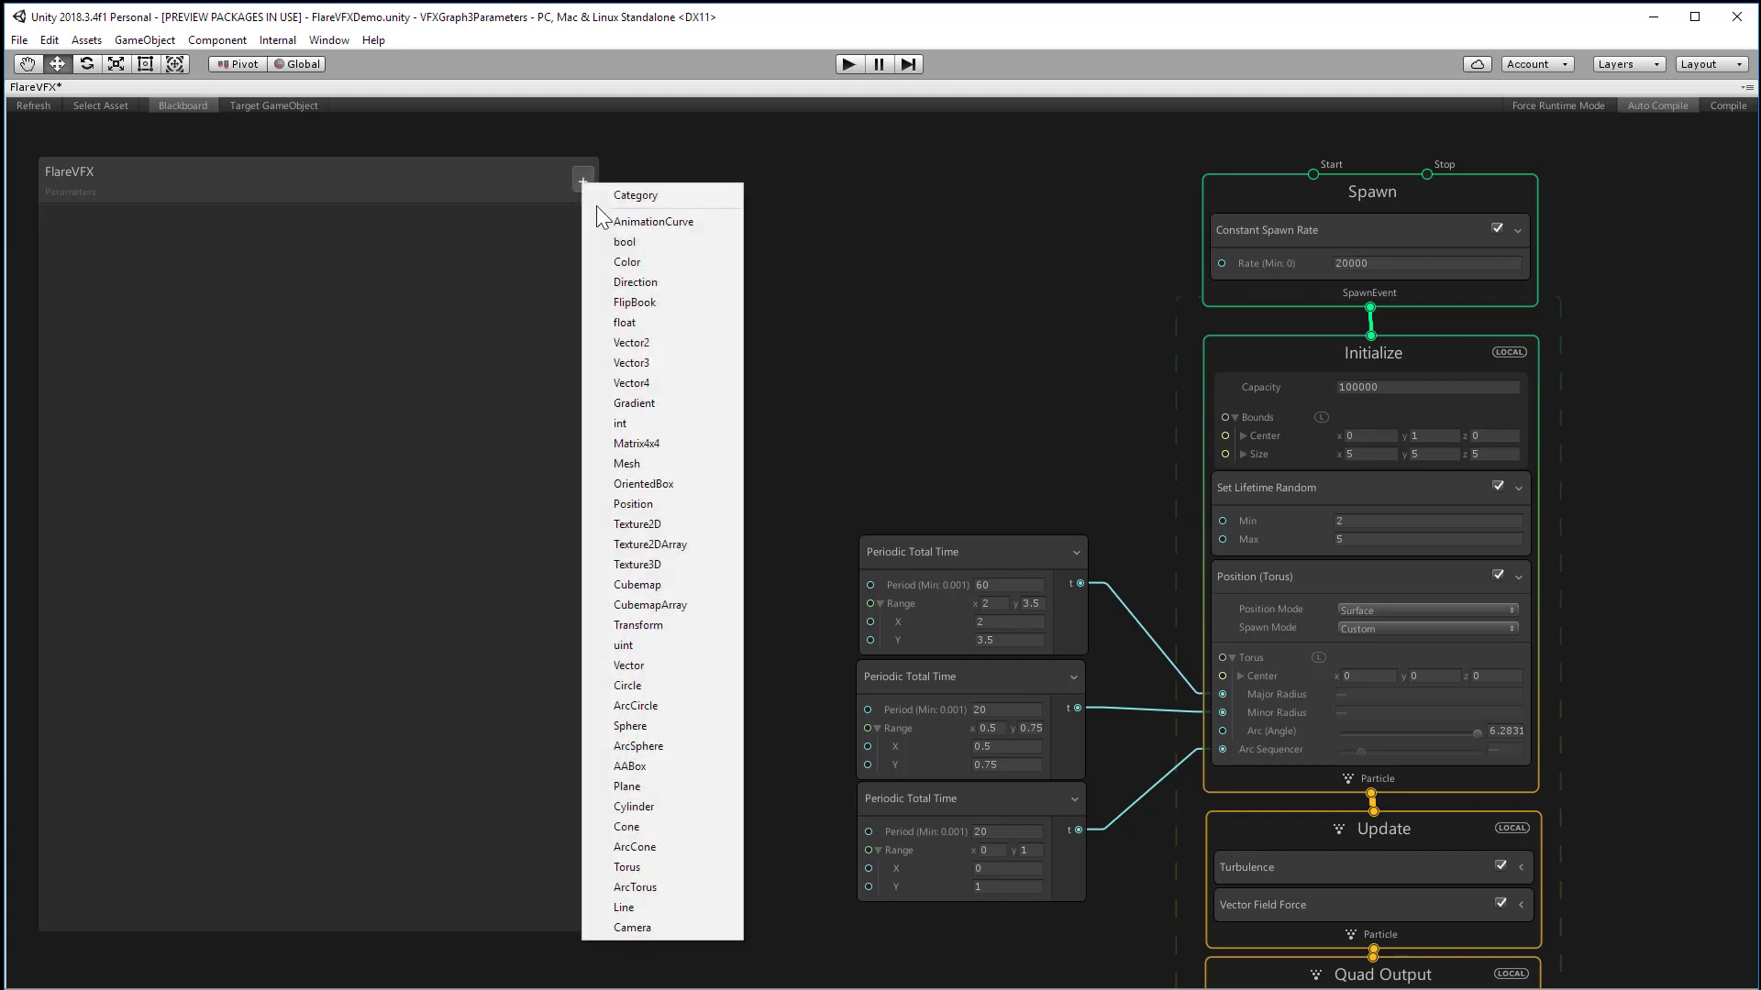
{"action": "left_click", "coordinate": [652, 423]}
{"action": "double_click", "coordinate": [86, 222]}
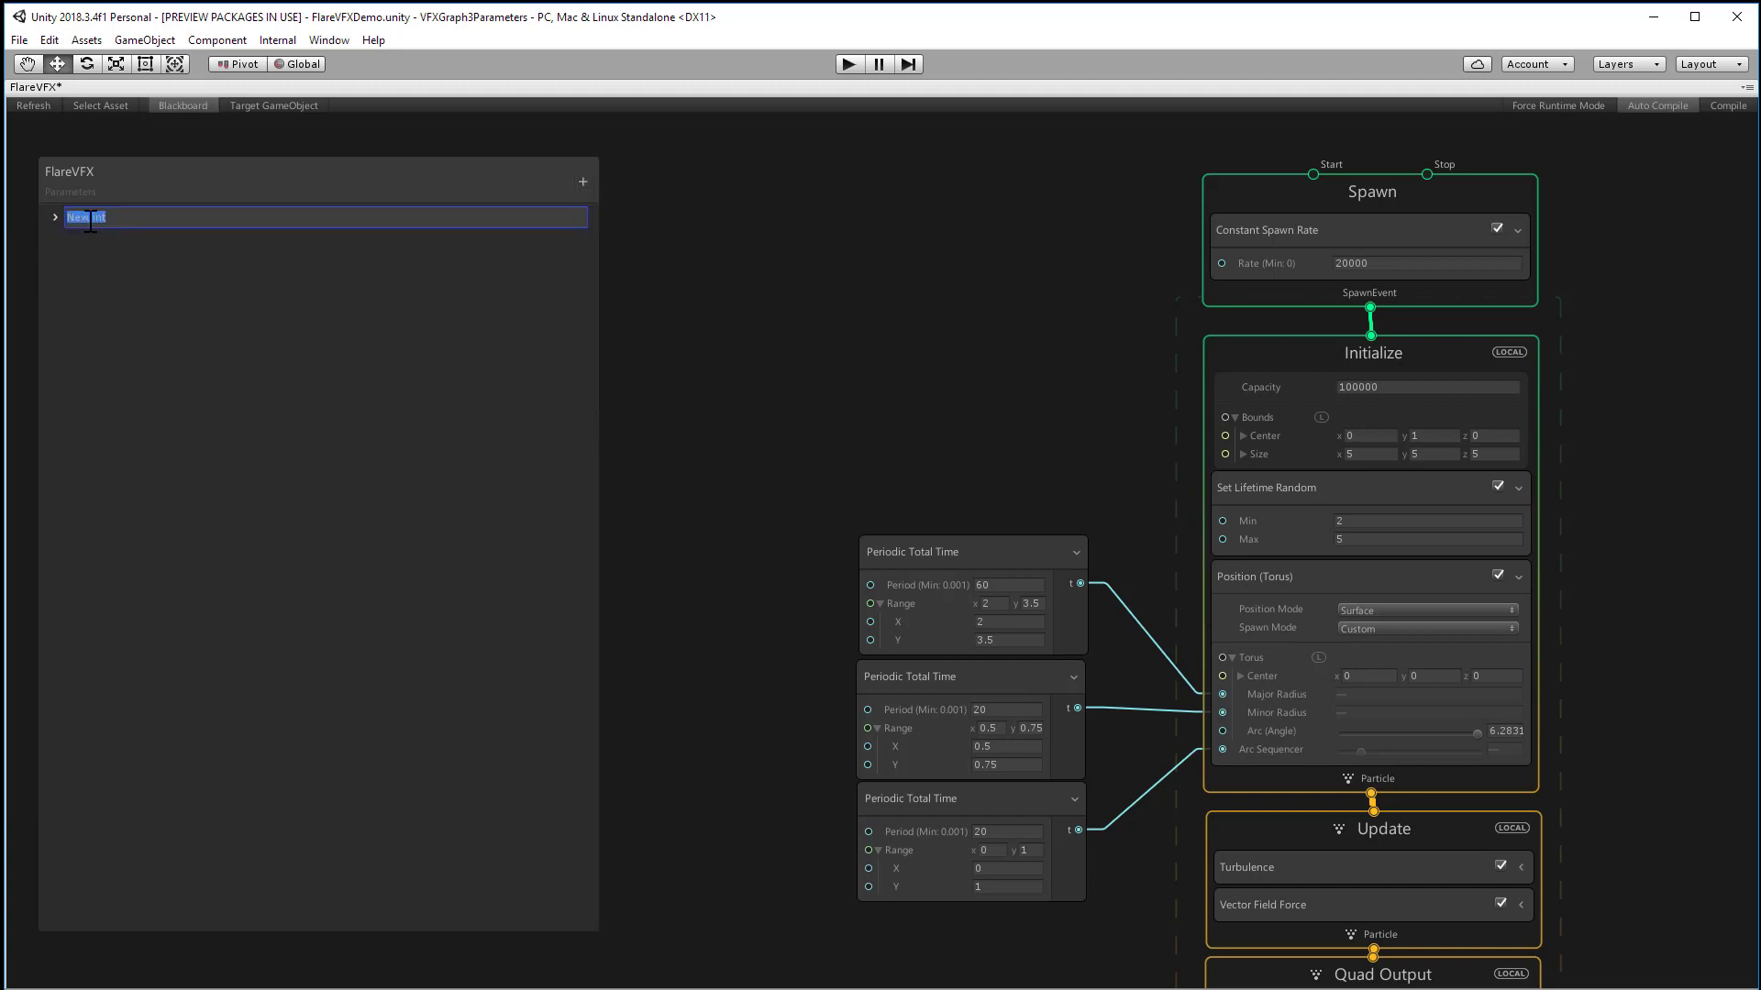
{"action": "type", "text": "Number"}
{"action": "key", "text": "Return"}
Expose the Number of Particles parameter with value 10000 and the tooltip "number of particles spawned per second".
{"action": "left_click", "coordinate": [54, 218]}
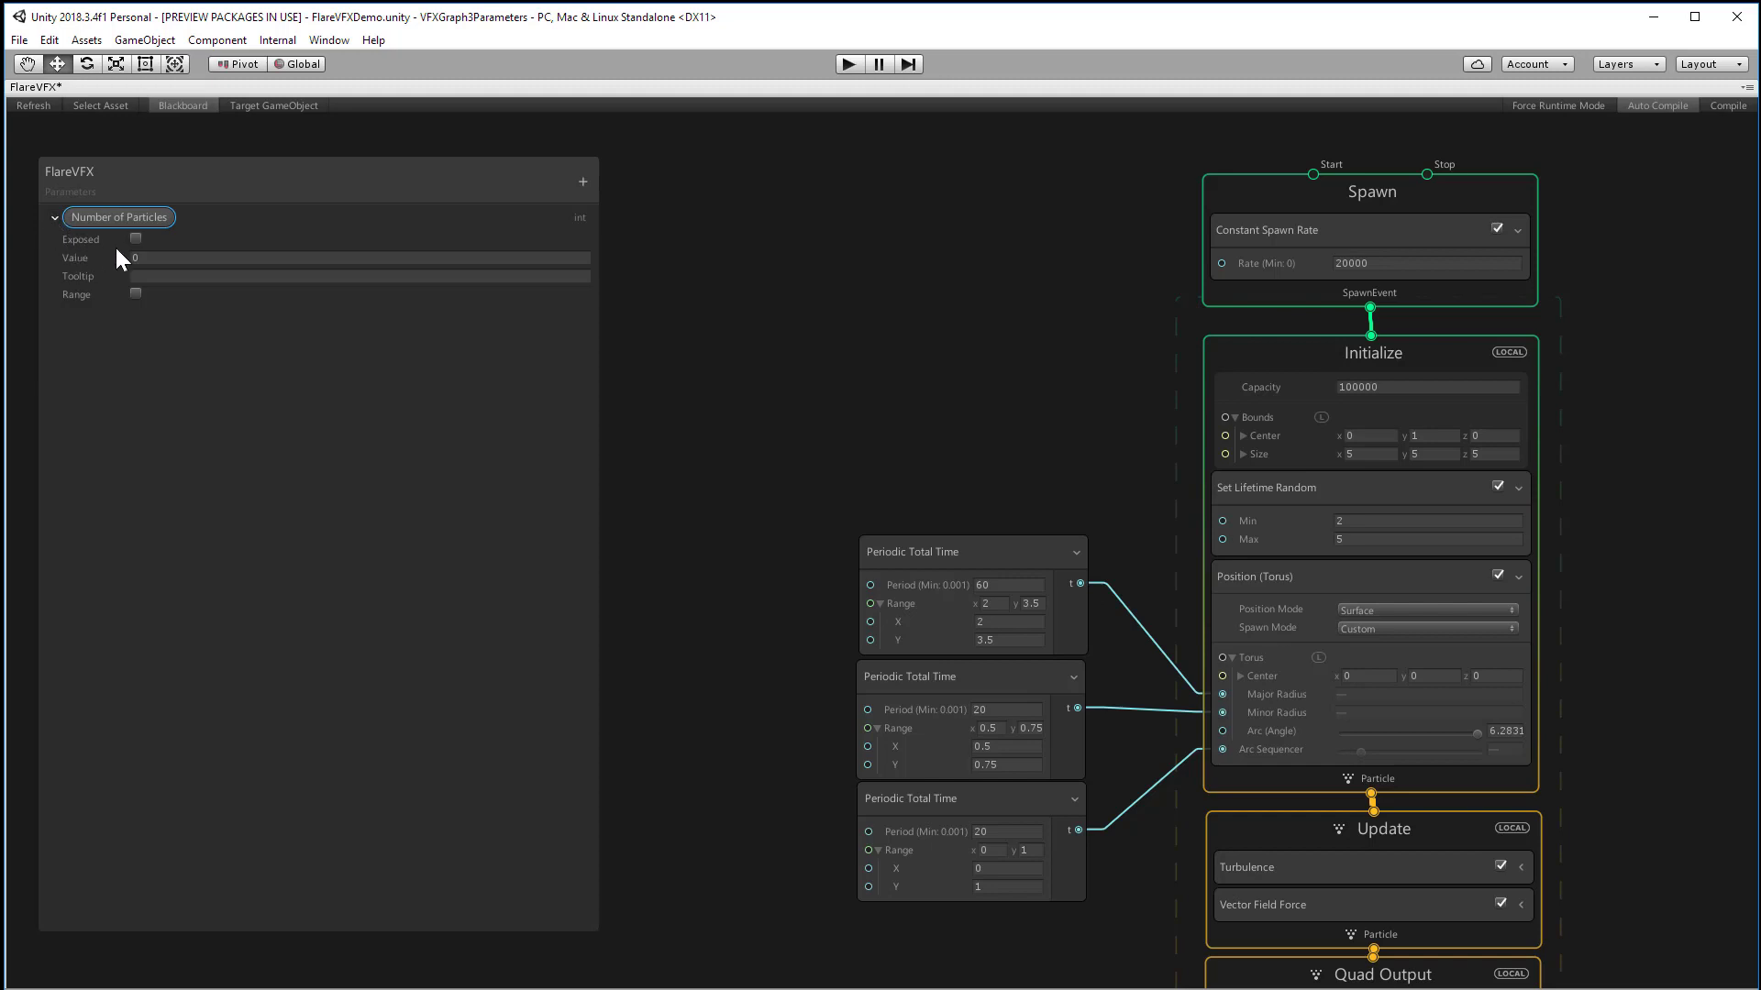
{"action": "left_click", "coordinate": [136, 240]}
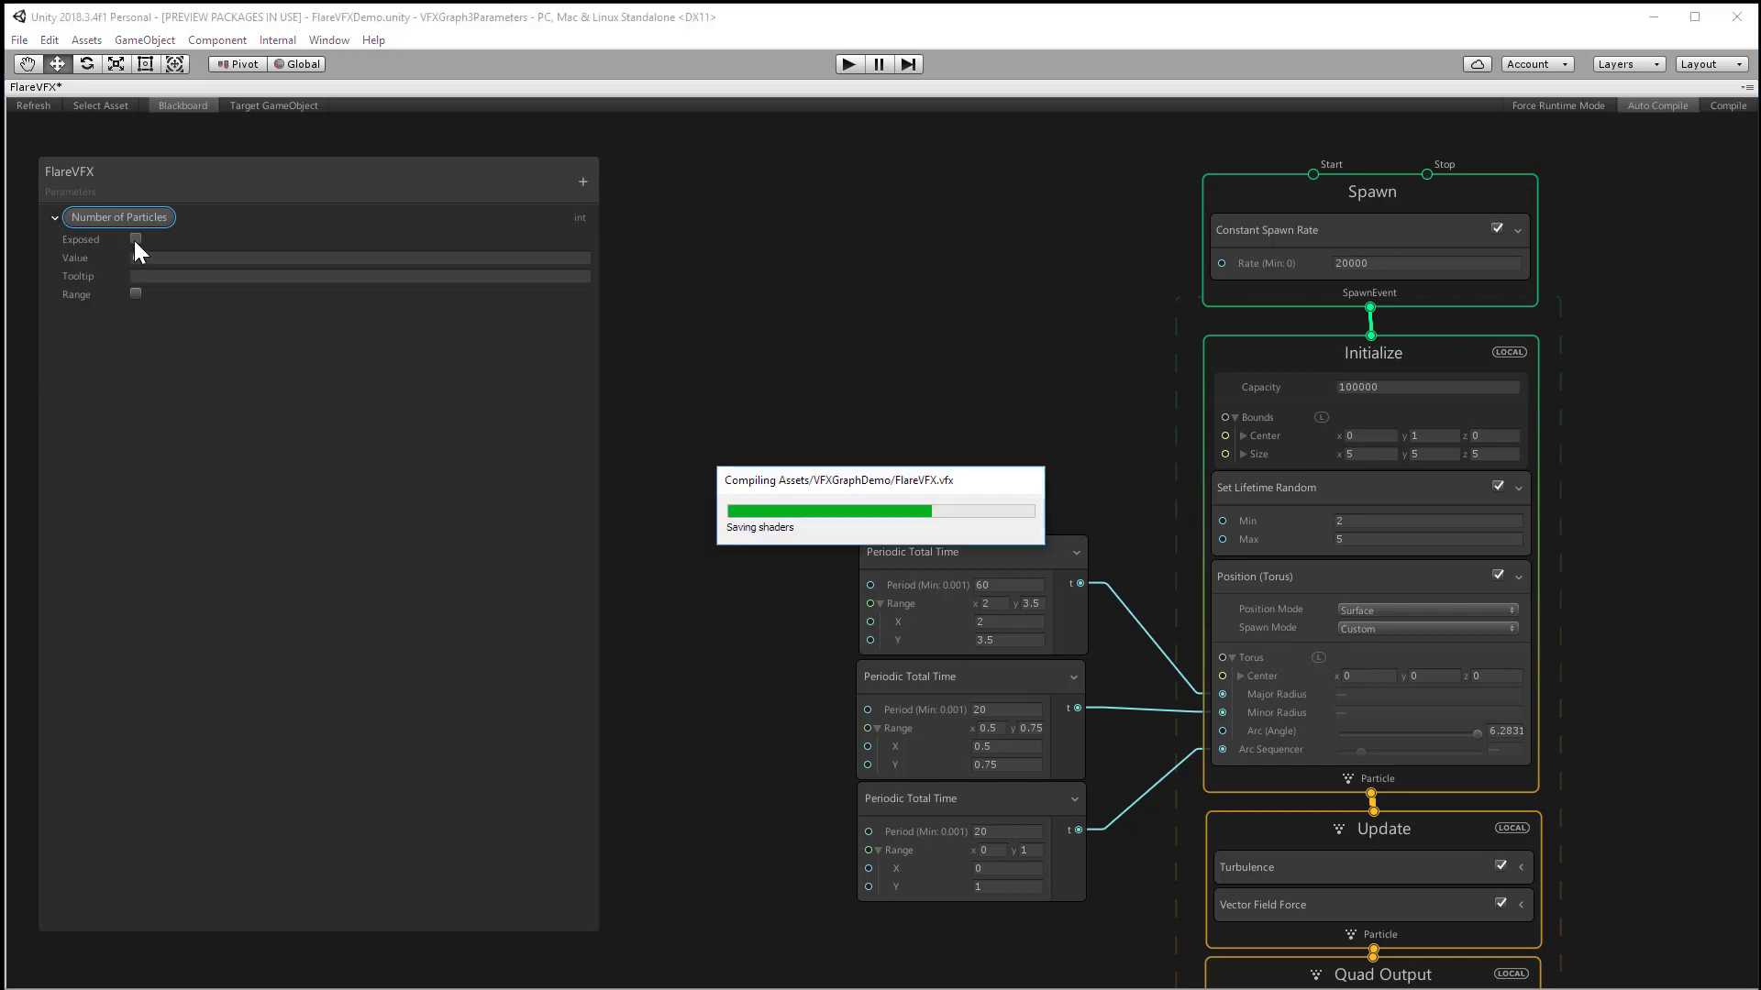
{"action": "left_click", "coordinate": [178, 258]}
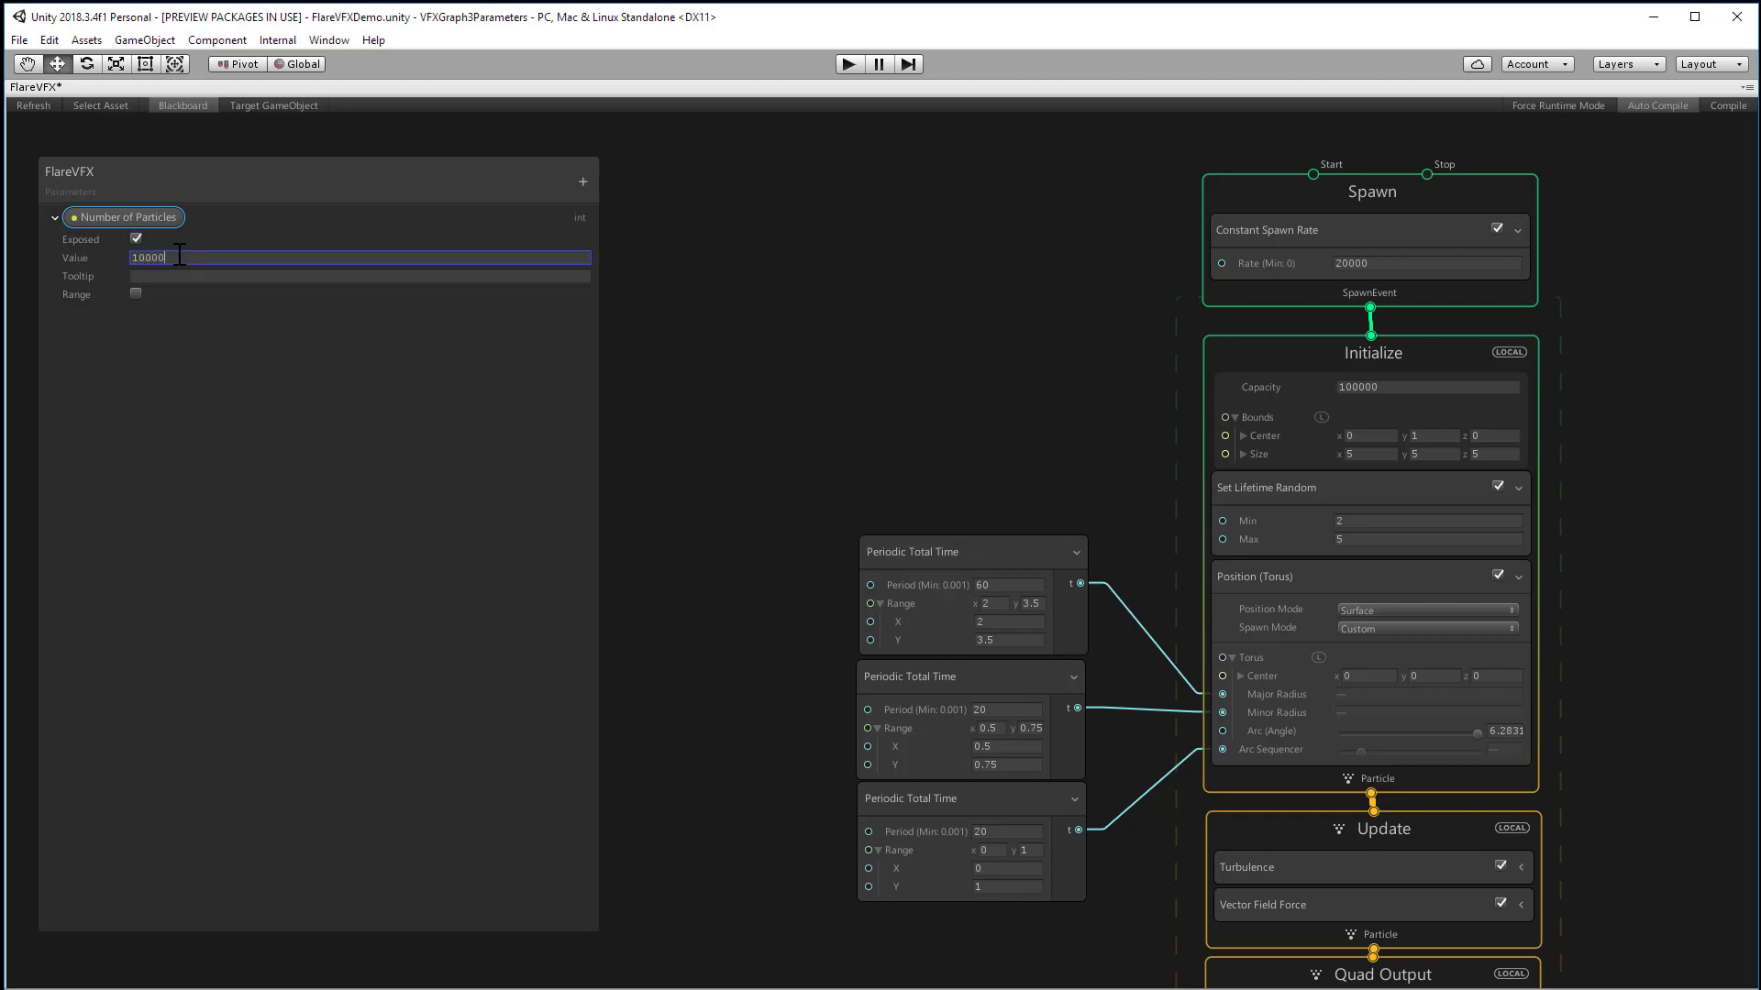
{"action": "left_click", "coordinate": [160, 276]}
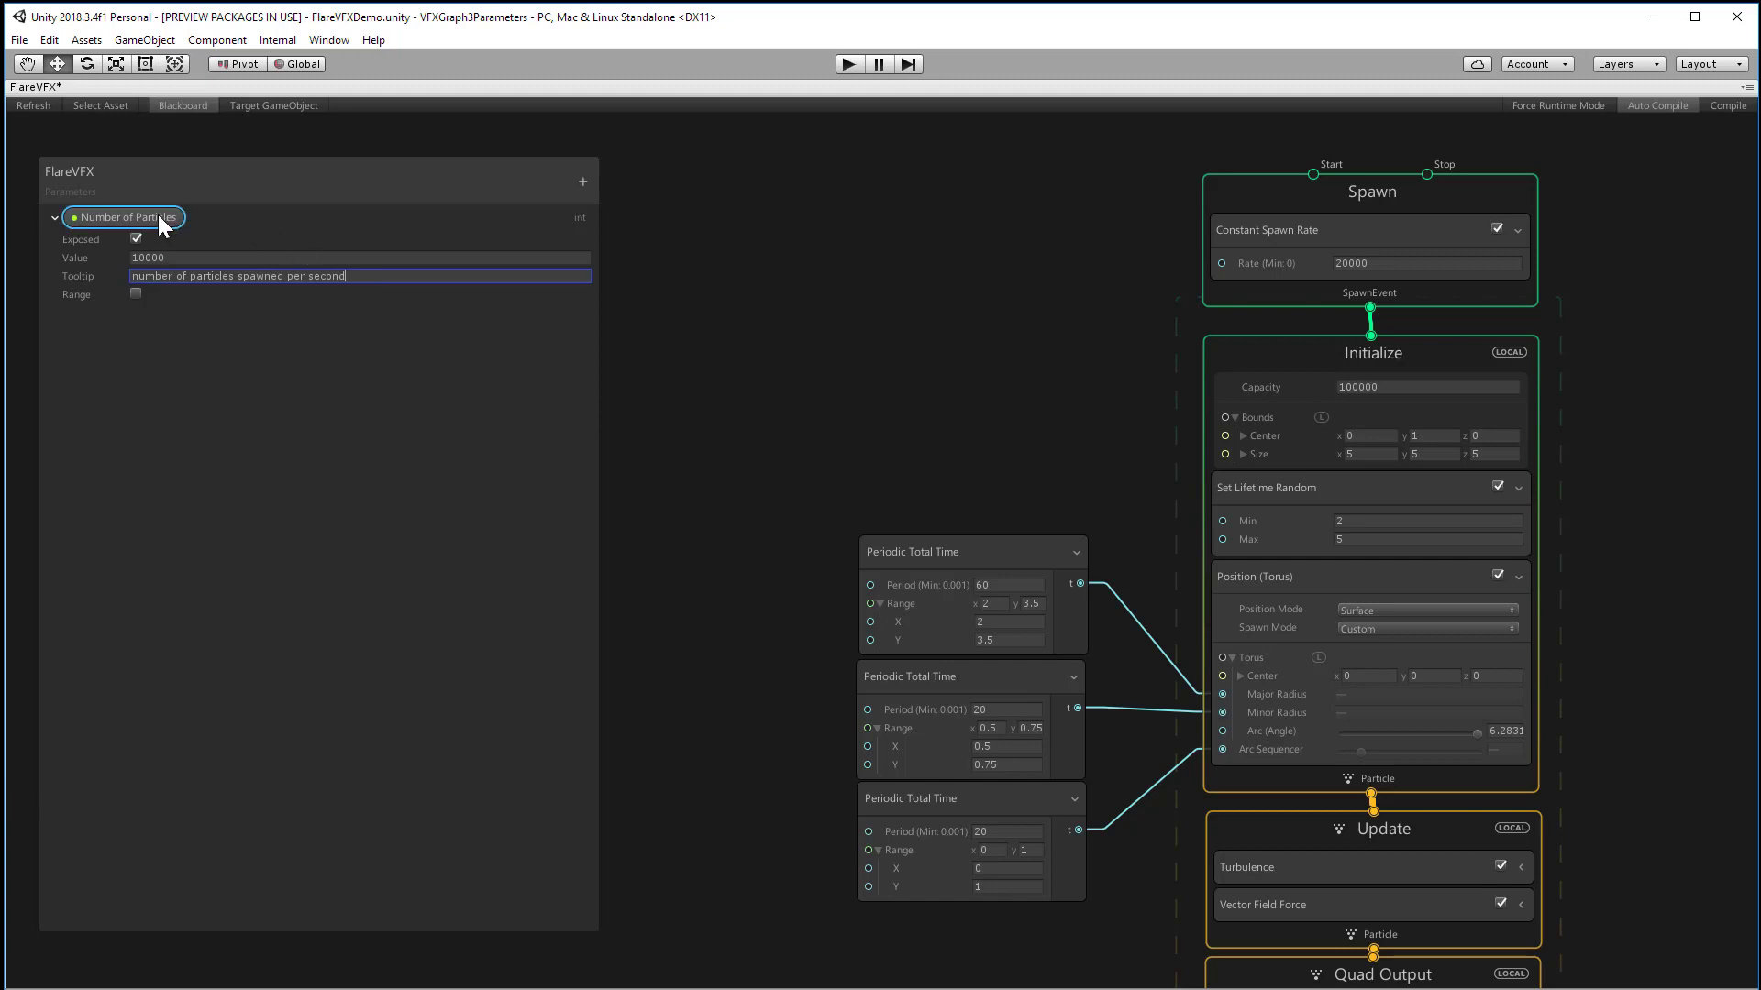
Place the Number of Particles parameter in the graph and connect it to the Rate of Constant Spawn Rate.
{"action": "left_click_drag", "start_coordinate": [158, 214], "coordinate": [688, 228]}
{"action": "left_click_drag", "start_coordinate": [997, 231], "coordinate": [1211, 262]}
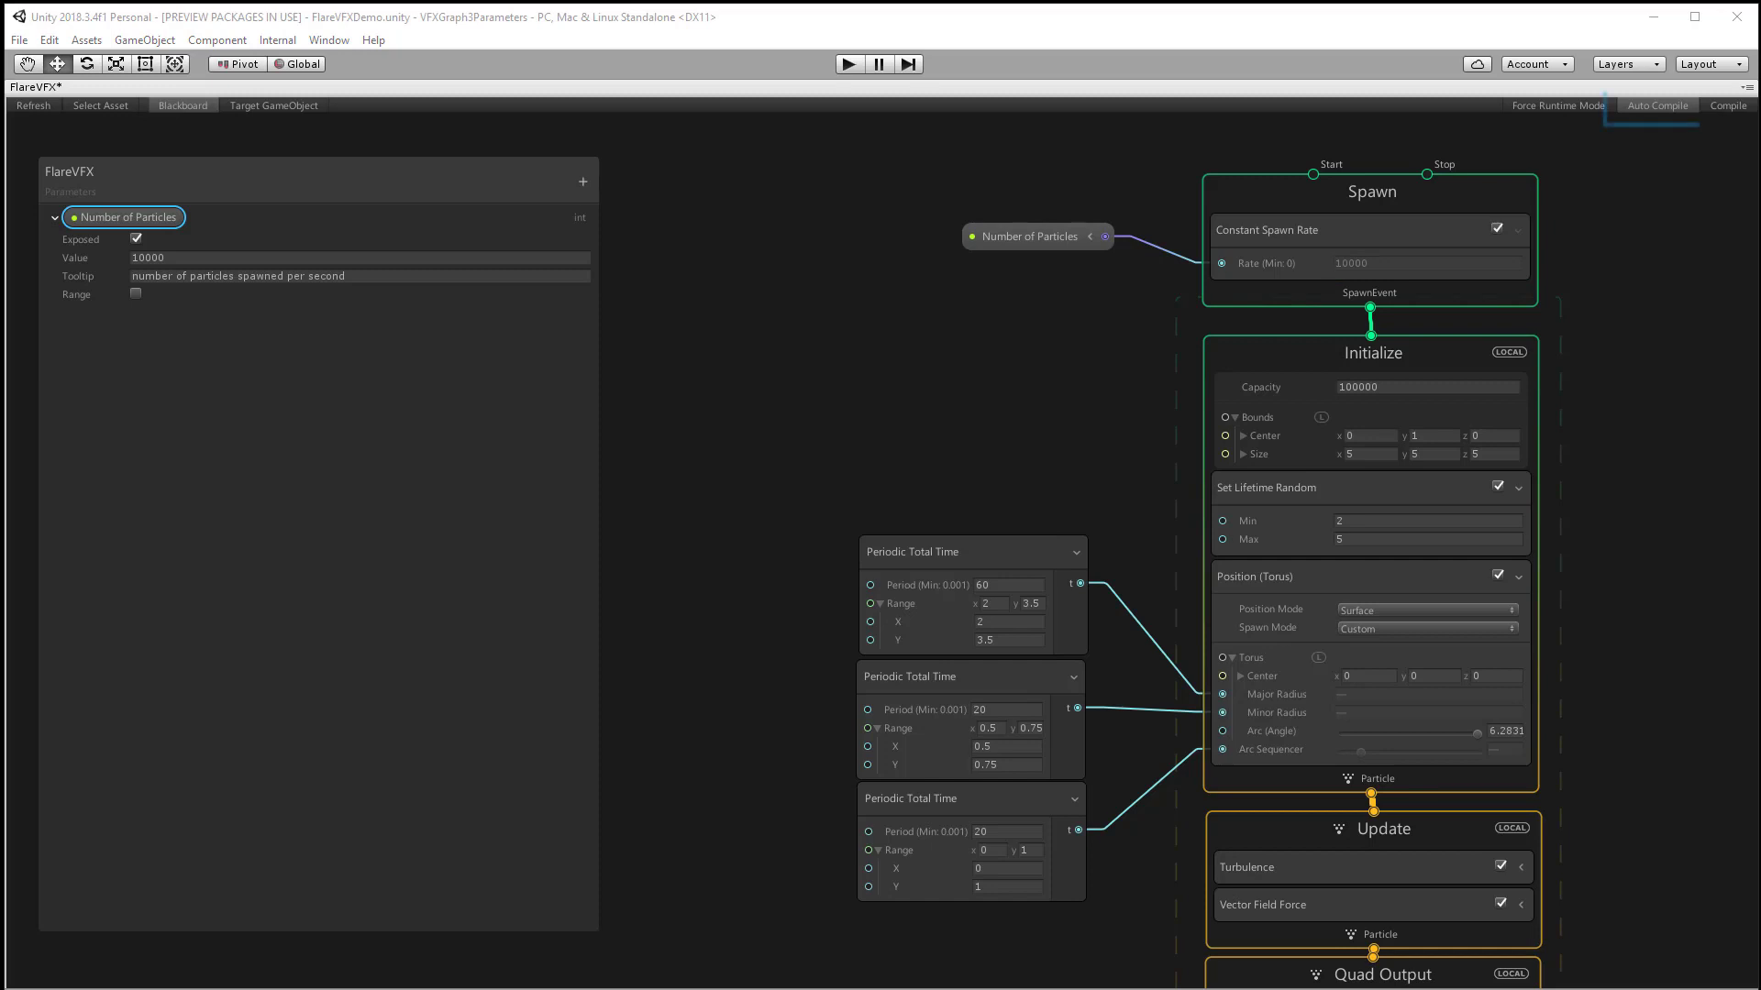
{"action": "left_click", "coordinate": [1656, 107]}
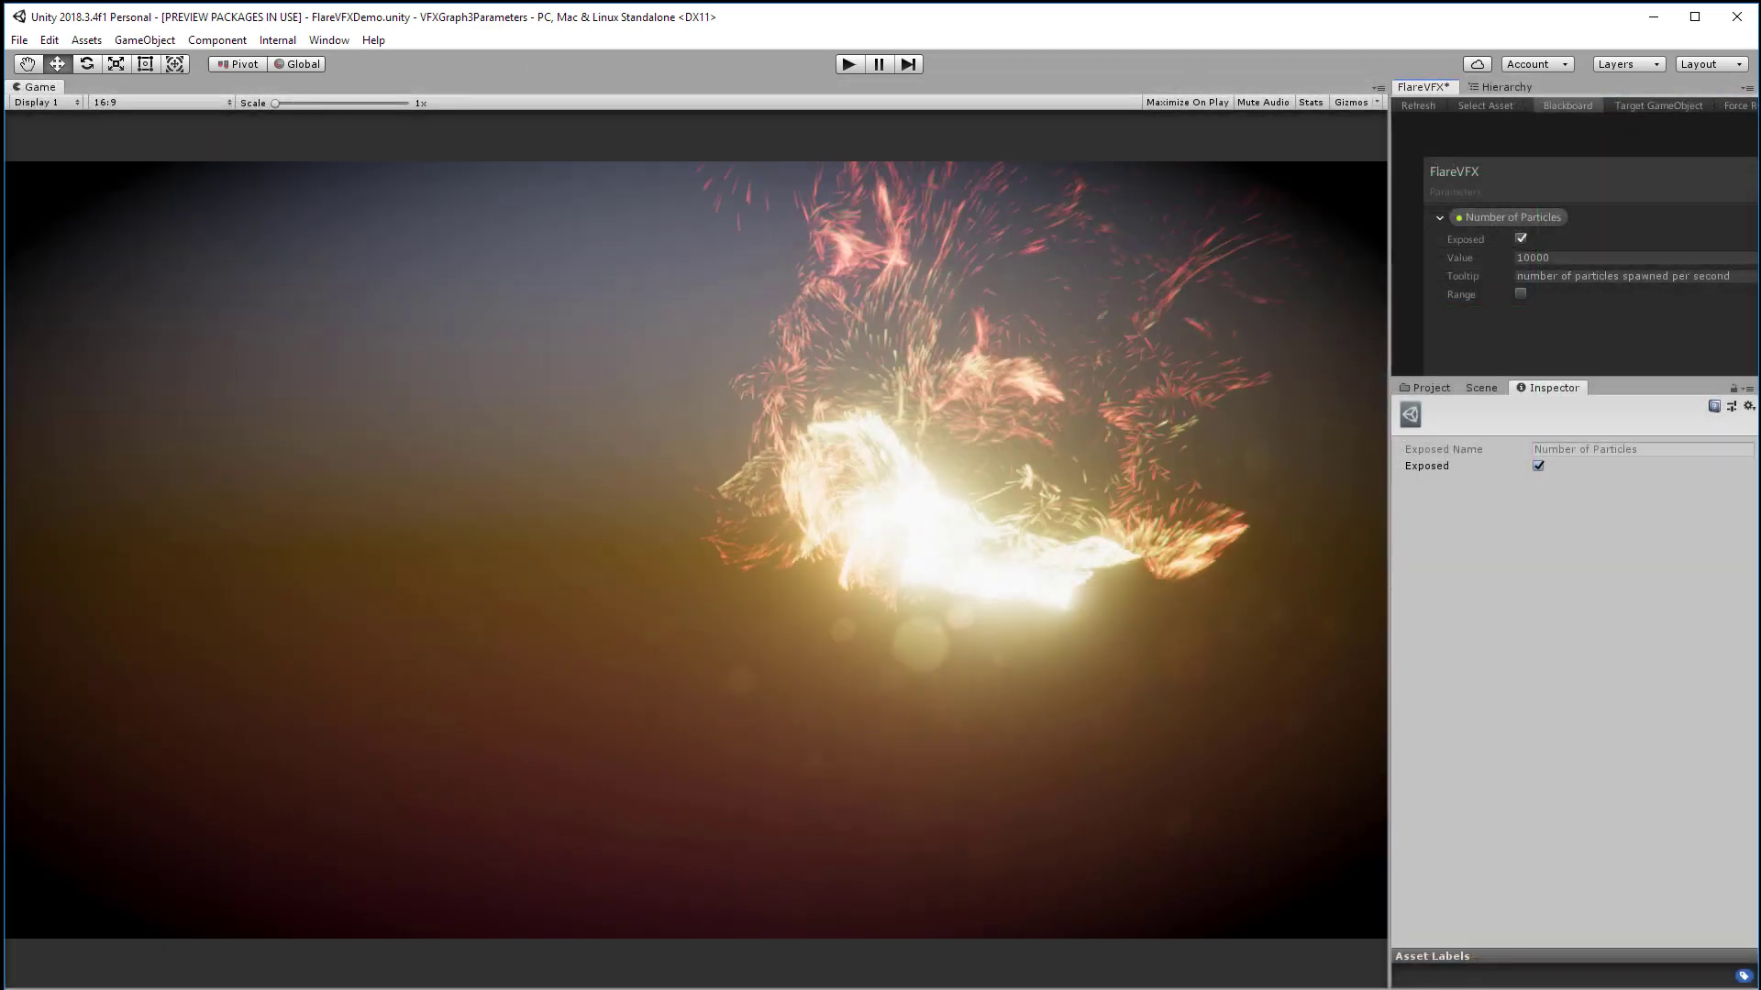
Select the FlareVFX object in the scene and scrub its Number of Particles parameter to about 10847.
{"action": "left_click", "coordinate": [1504, 87]}
{"action": "left_click", "coordinate": [1458, 177]}
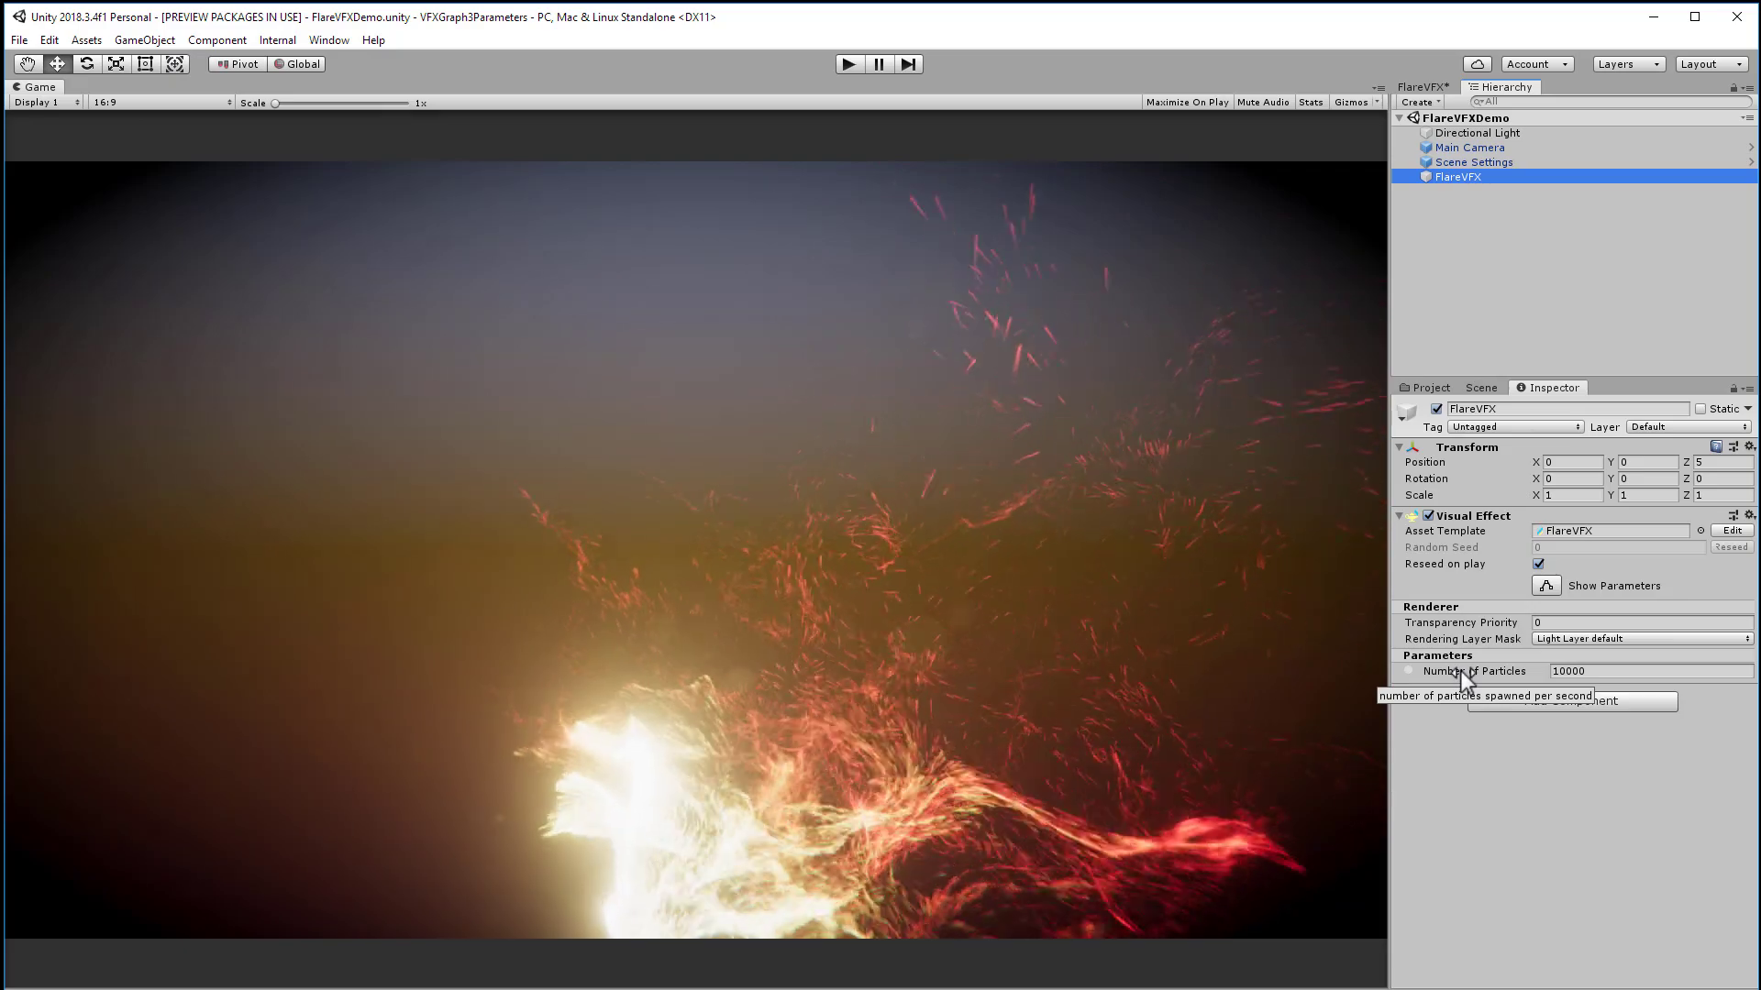
{"action": "left_click_drag", "start_coordinate": [1482, 673], "coordinate": [538, 684]}
{"action": "left_click_drag", "start_coordinate": [1476, 678], "coordinate": [248, 660]}
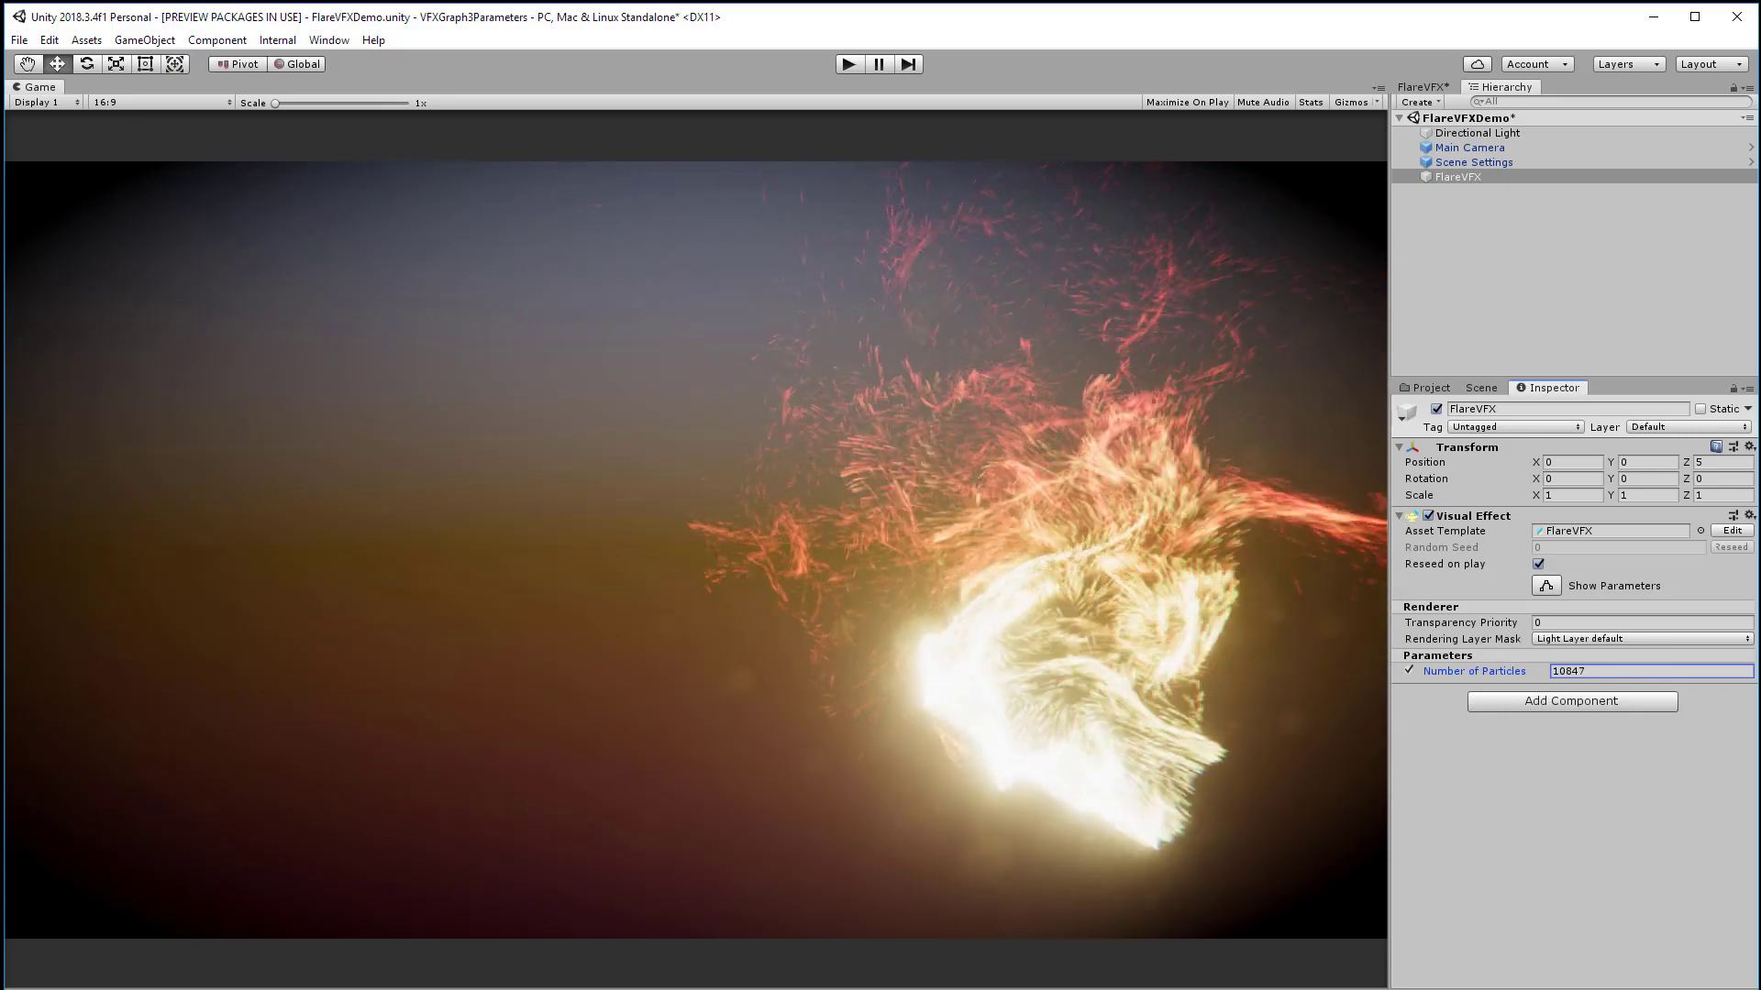
Test FlareVFX with Number of Particles set to 100, 1000, 10000, 100000 and finally 1000000.
{"action": "double_click", "coordinate": [1599, 670]}
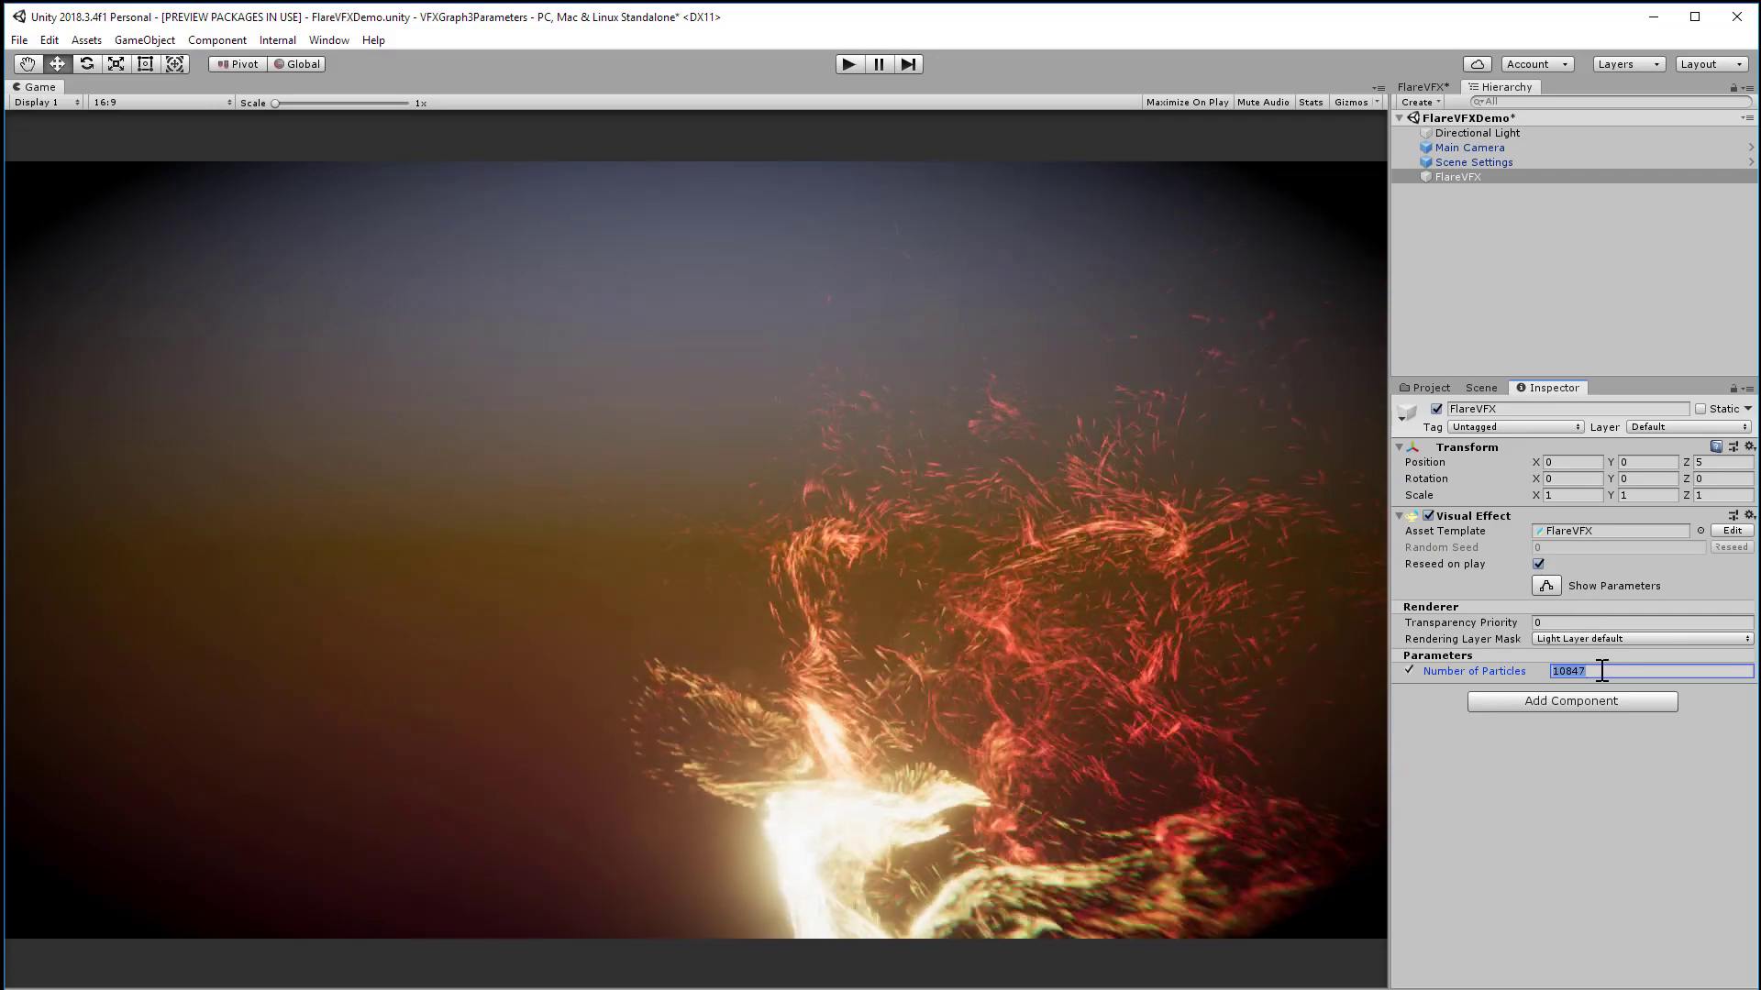
{"action": "type", "text": "100"}
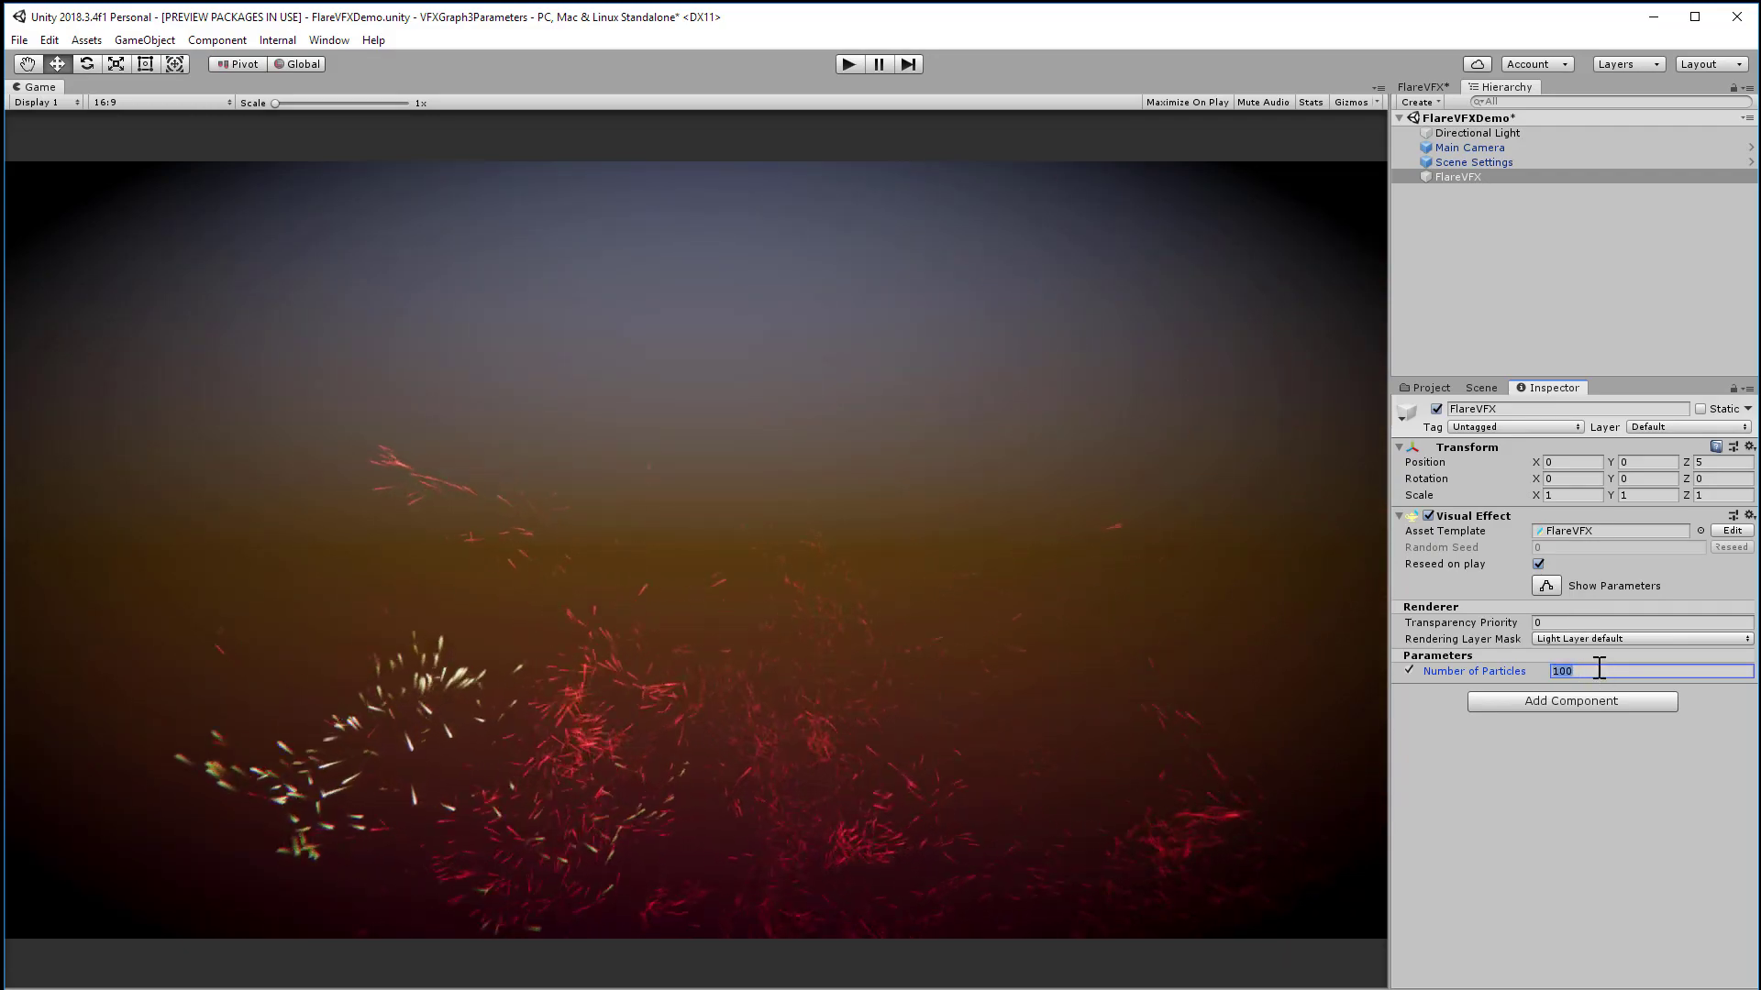
{"action": "type", "text": "0"}
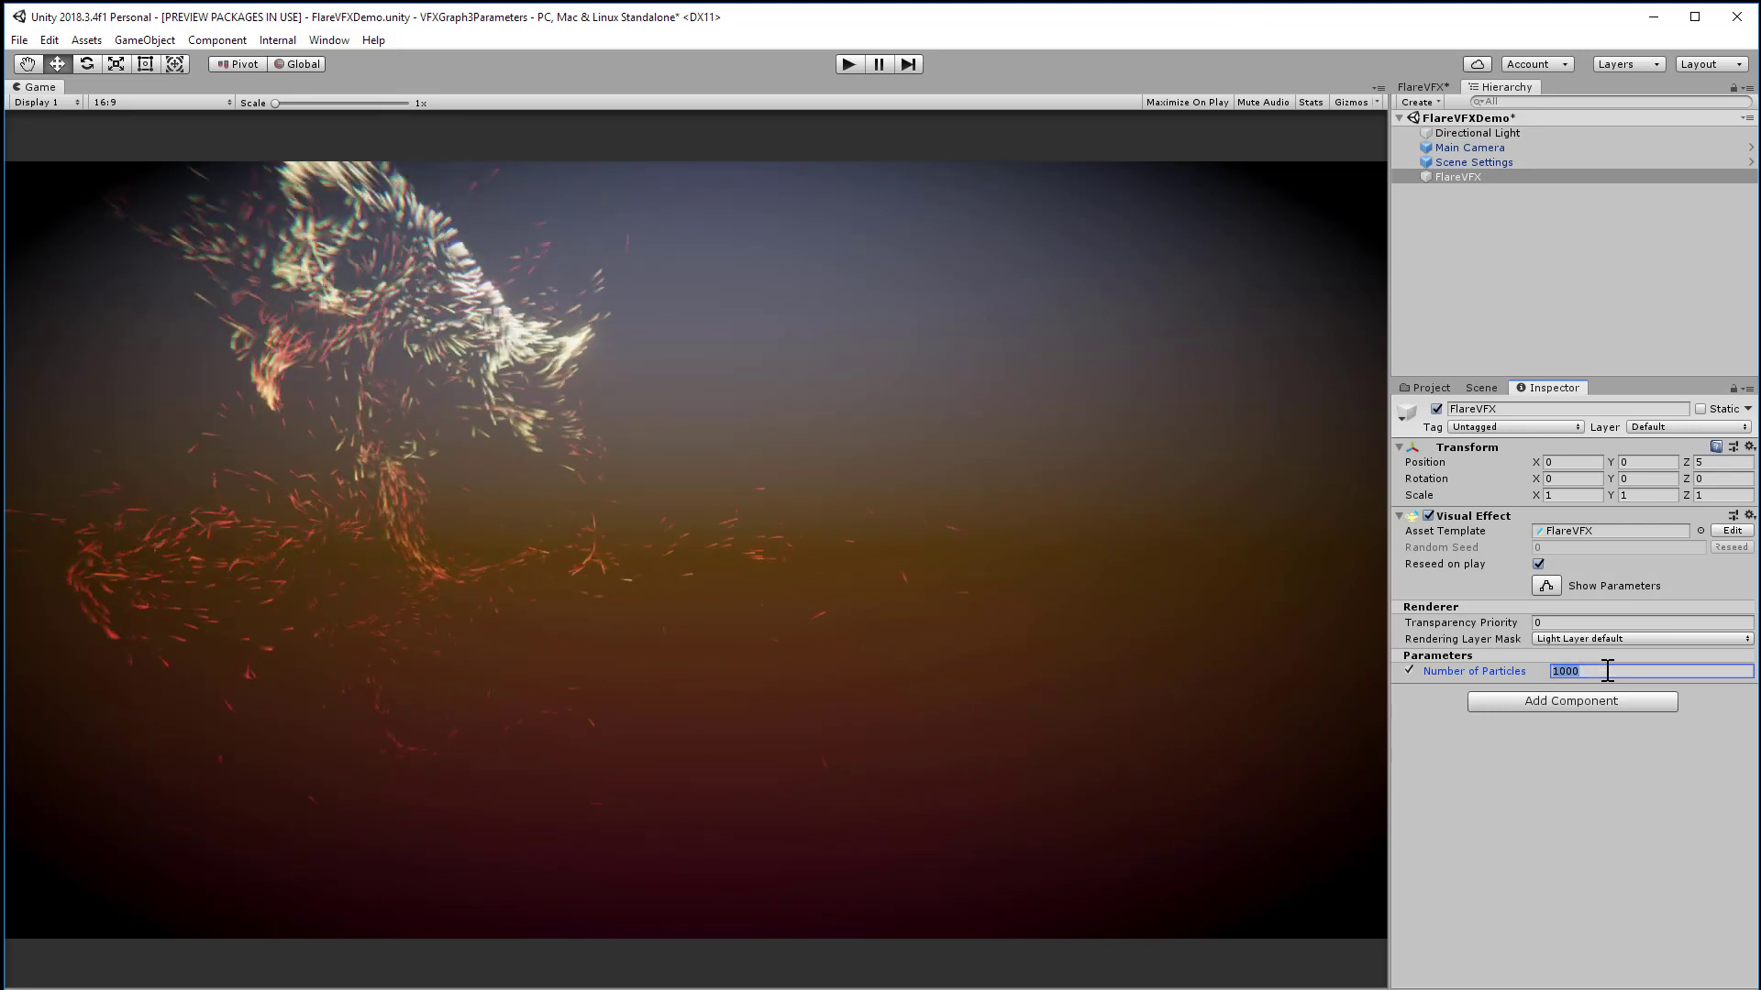
{"action": "type", "text": "0"}
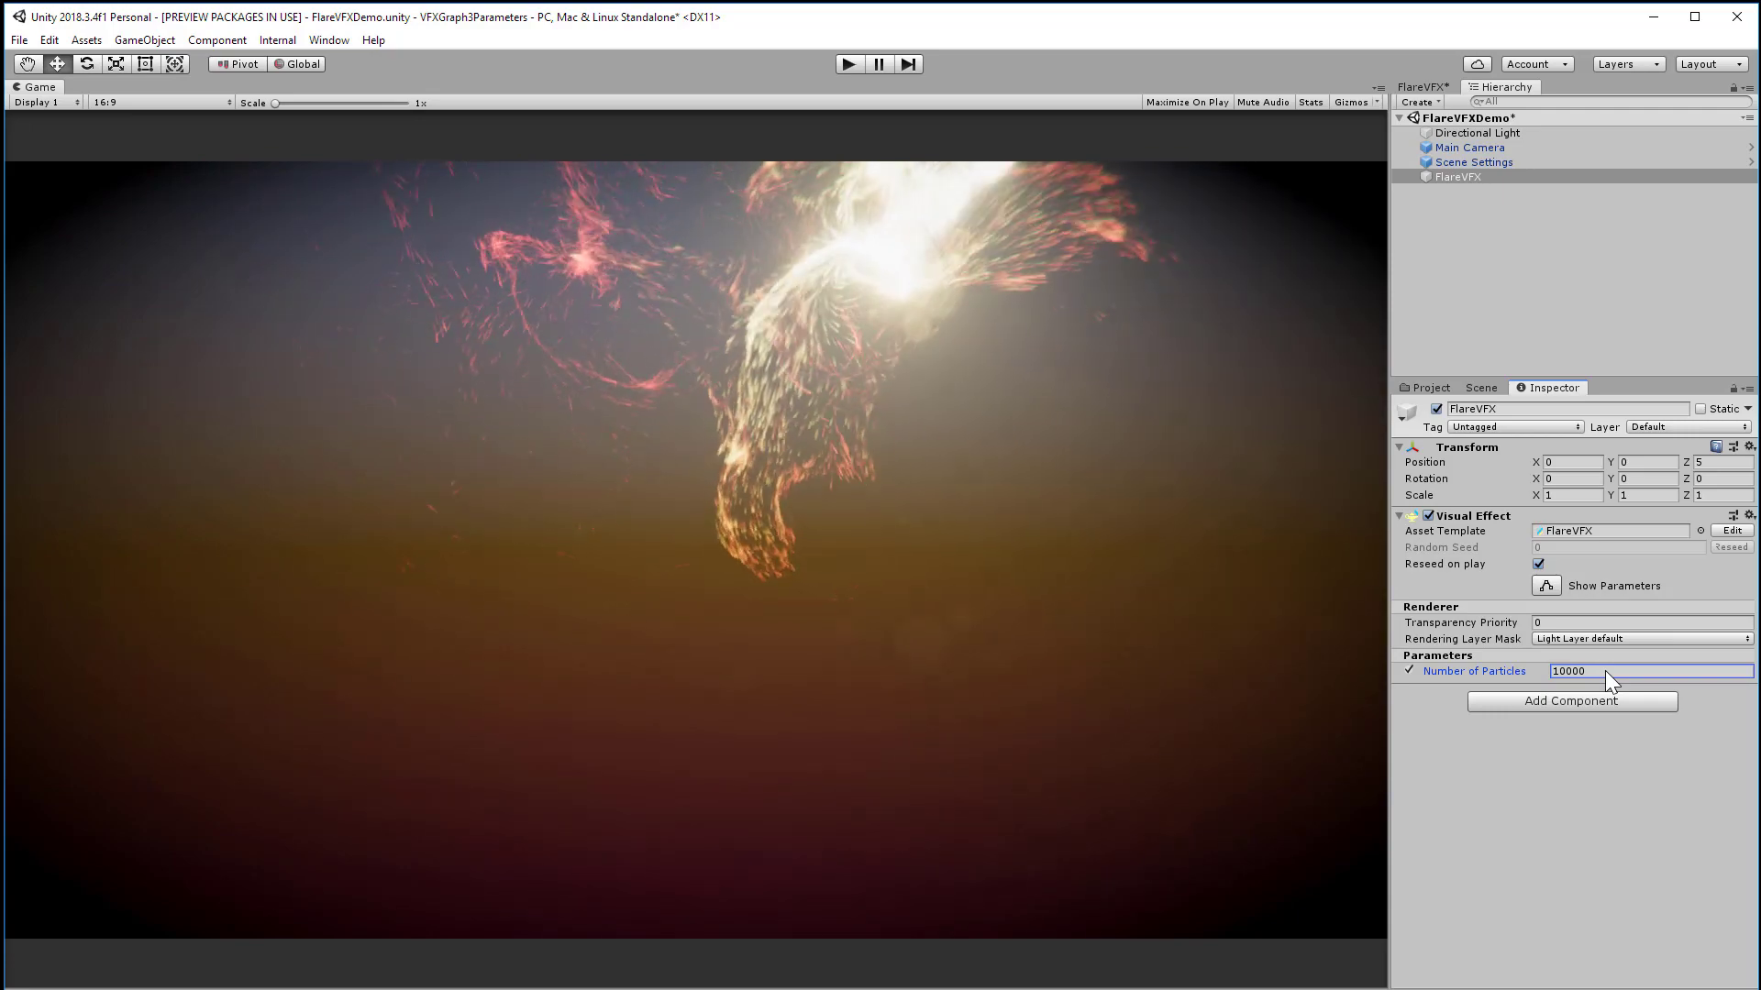
{"action": "double_click", "coordinate": [1605, 670]}
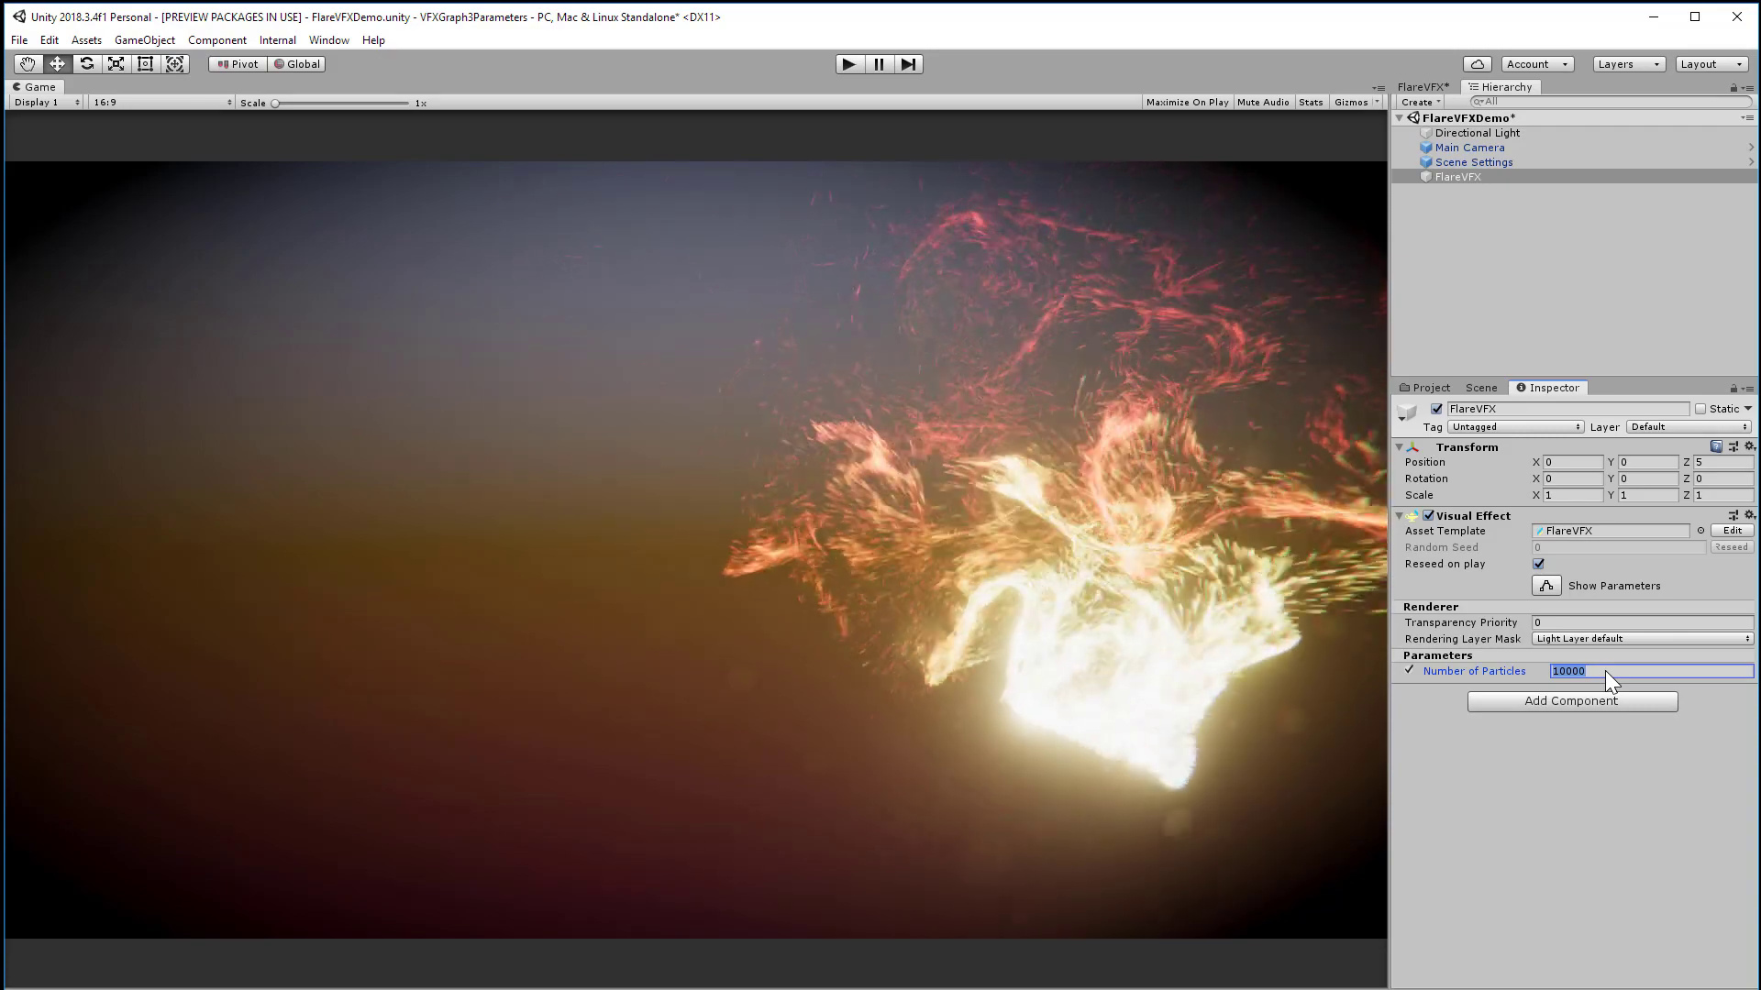
{"action": "type", "text": "100000"}
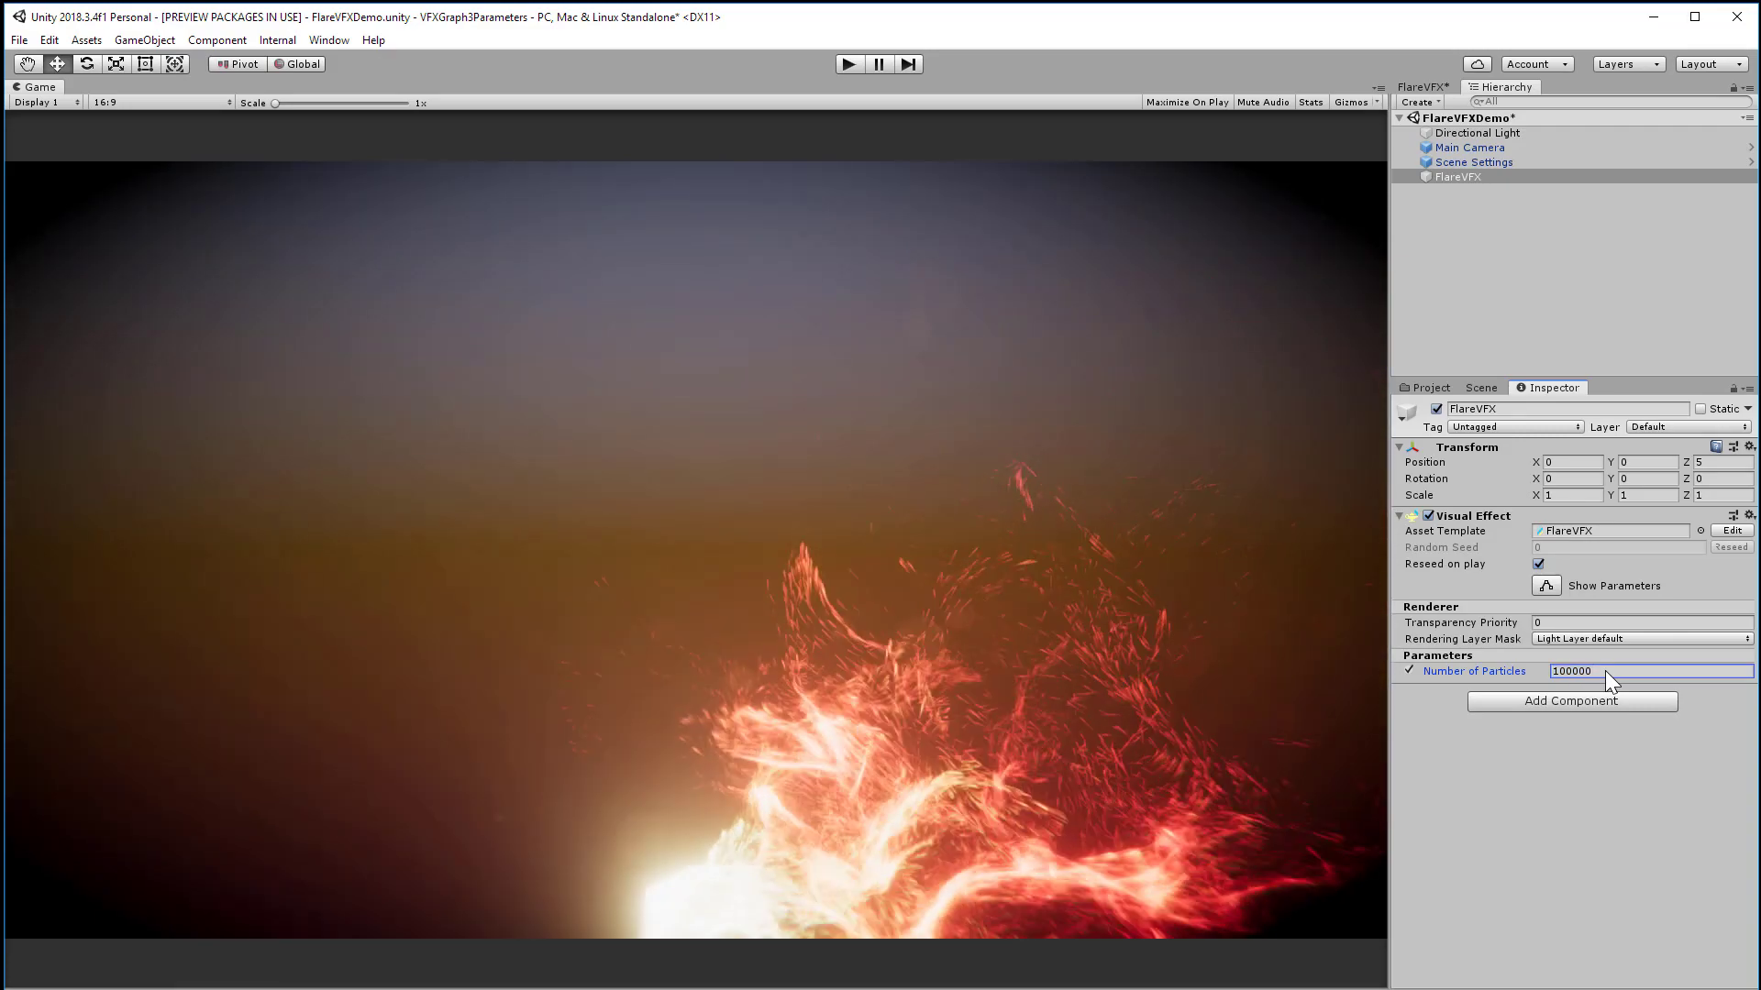
{"action": "type", "text": "0"}
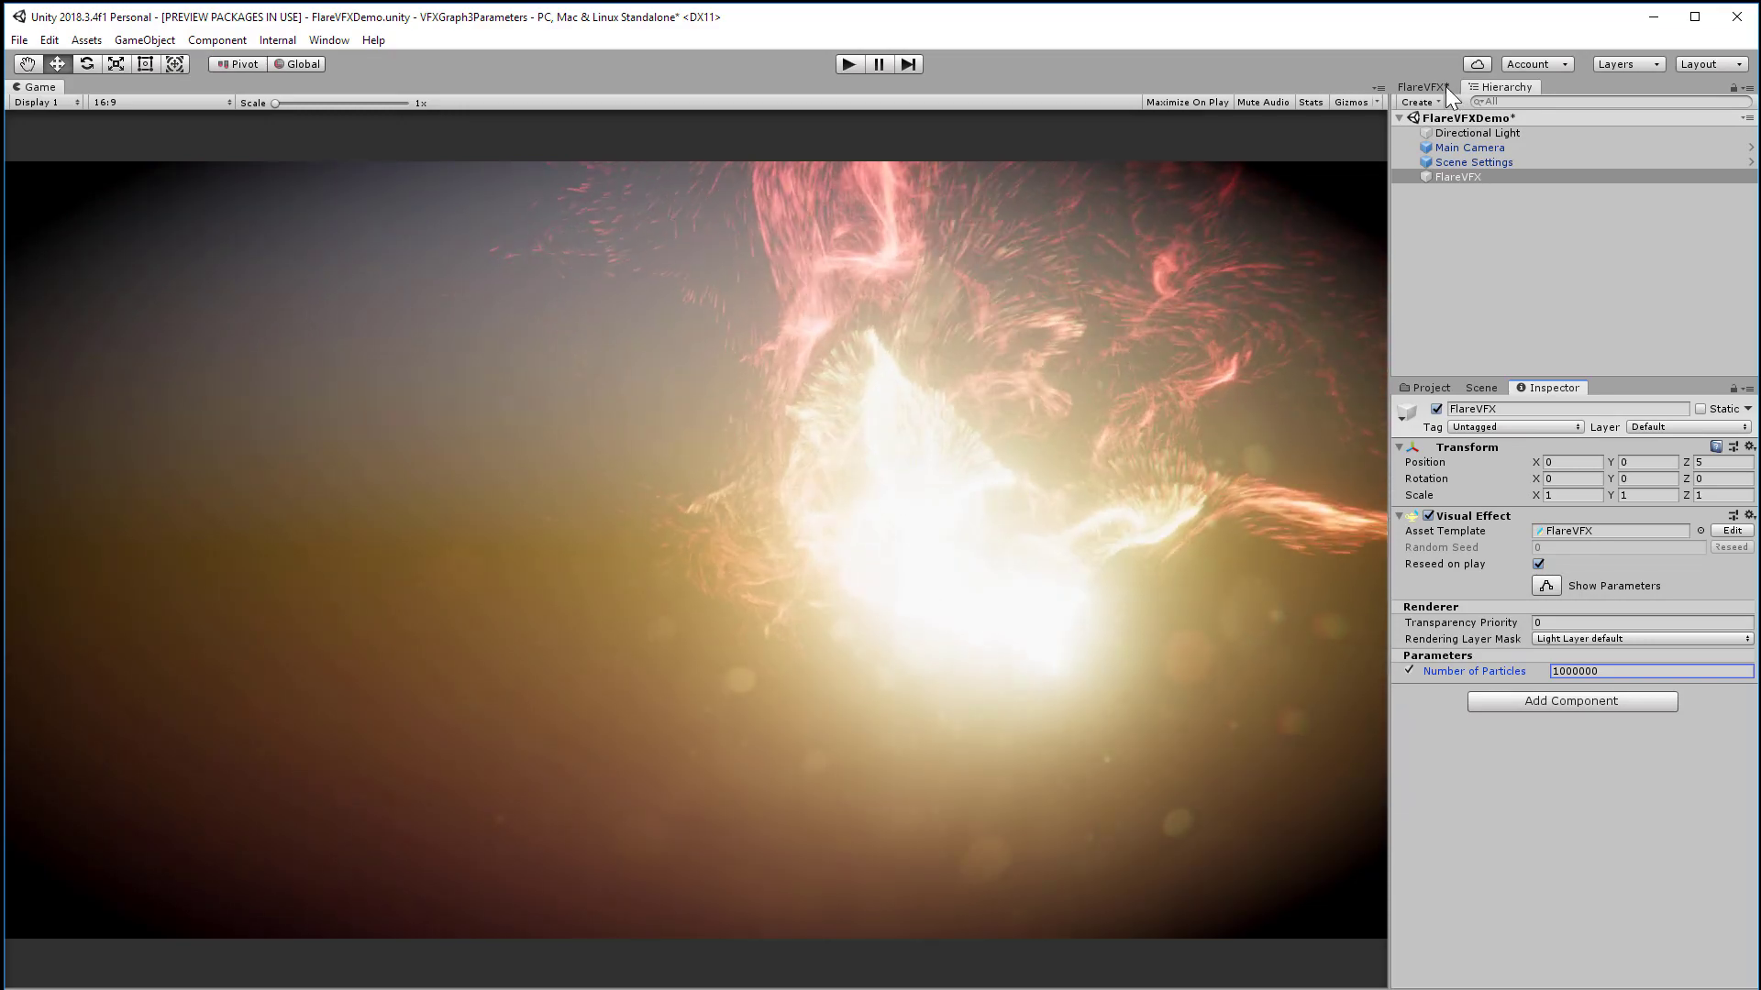
In the maximized FlareVFX graph, give Number of Particles a range with Min 5000 and Max 100000, and set its value to 10000.
{"action": "left_click", "coordinate": [1443, 87]}
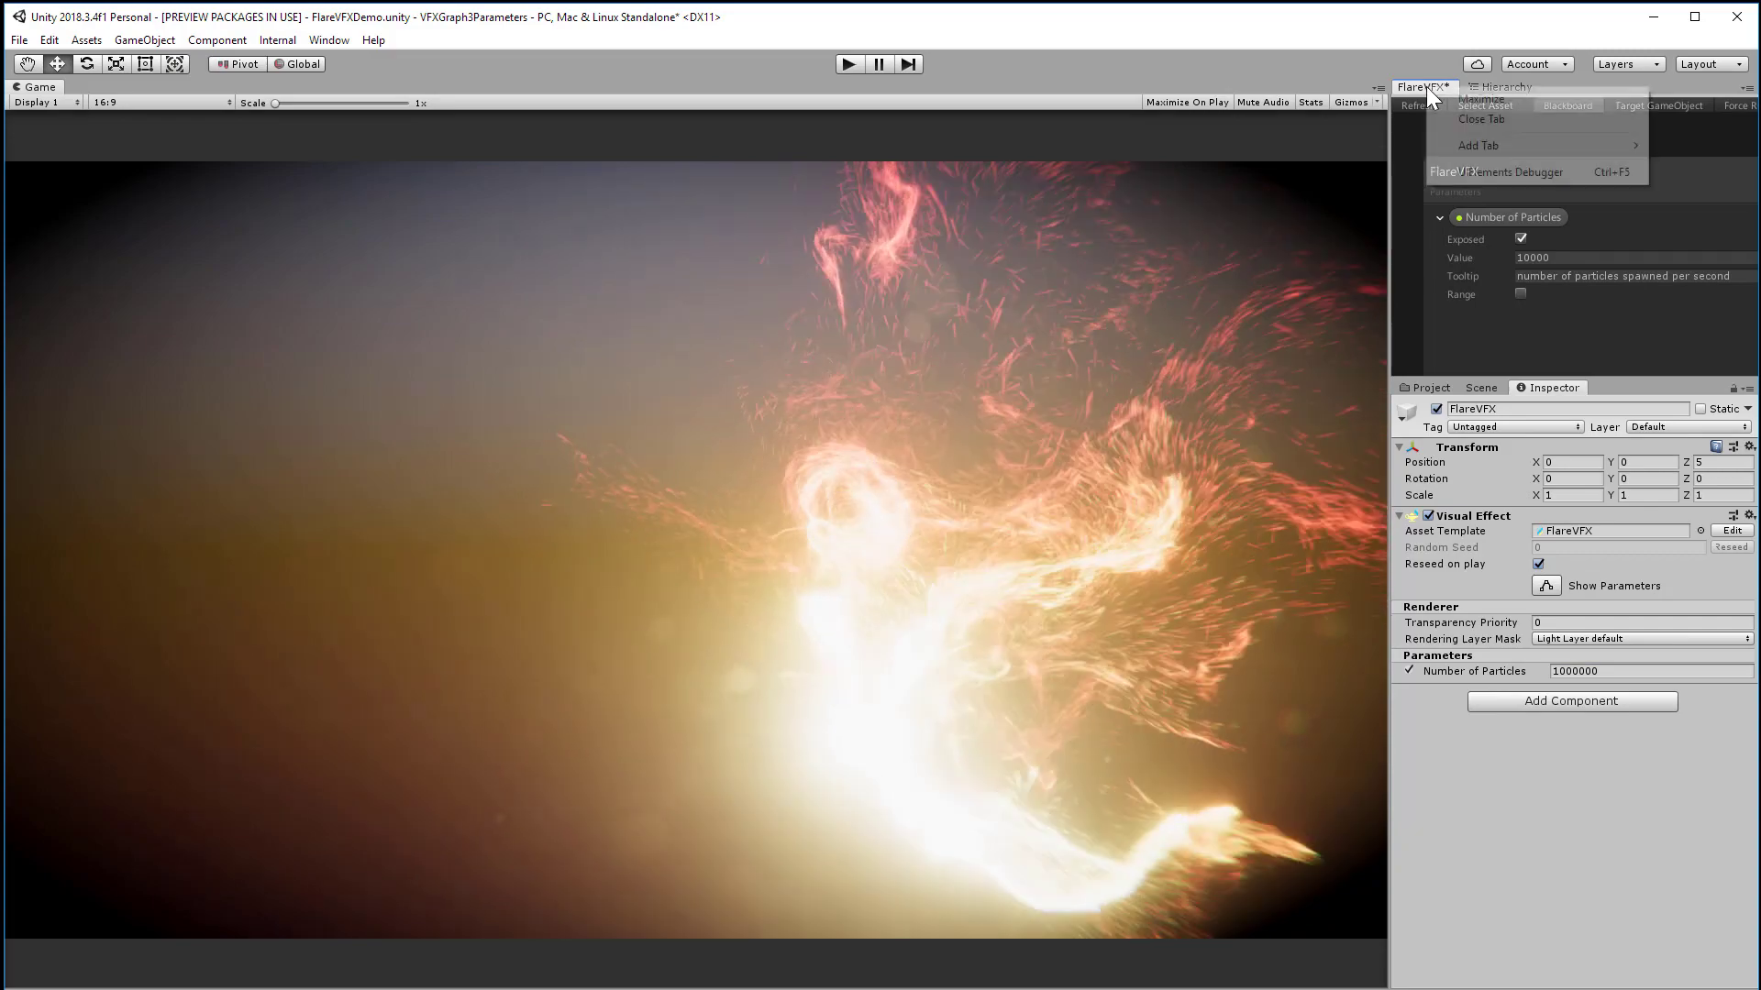
{"action": "right_click", "coordinate": [1427, 86]}
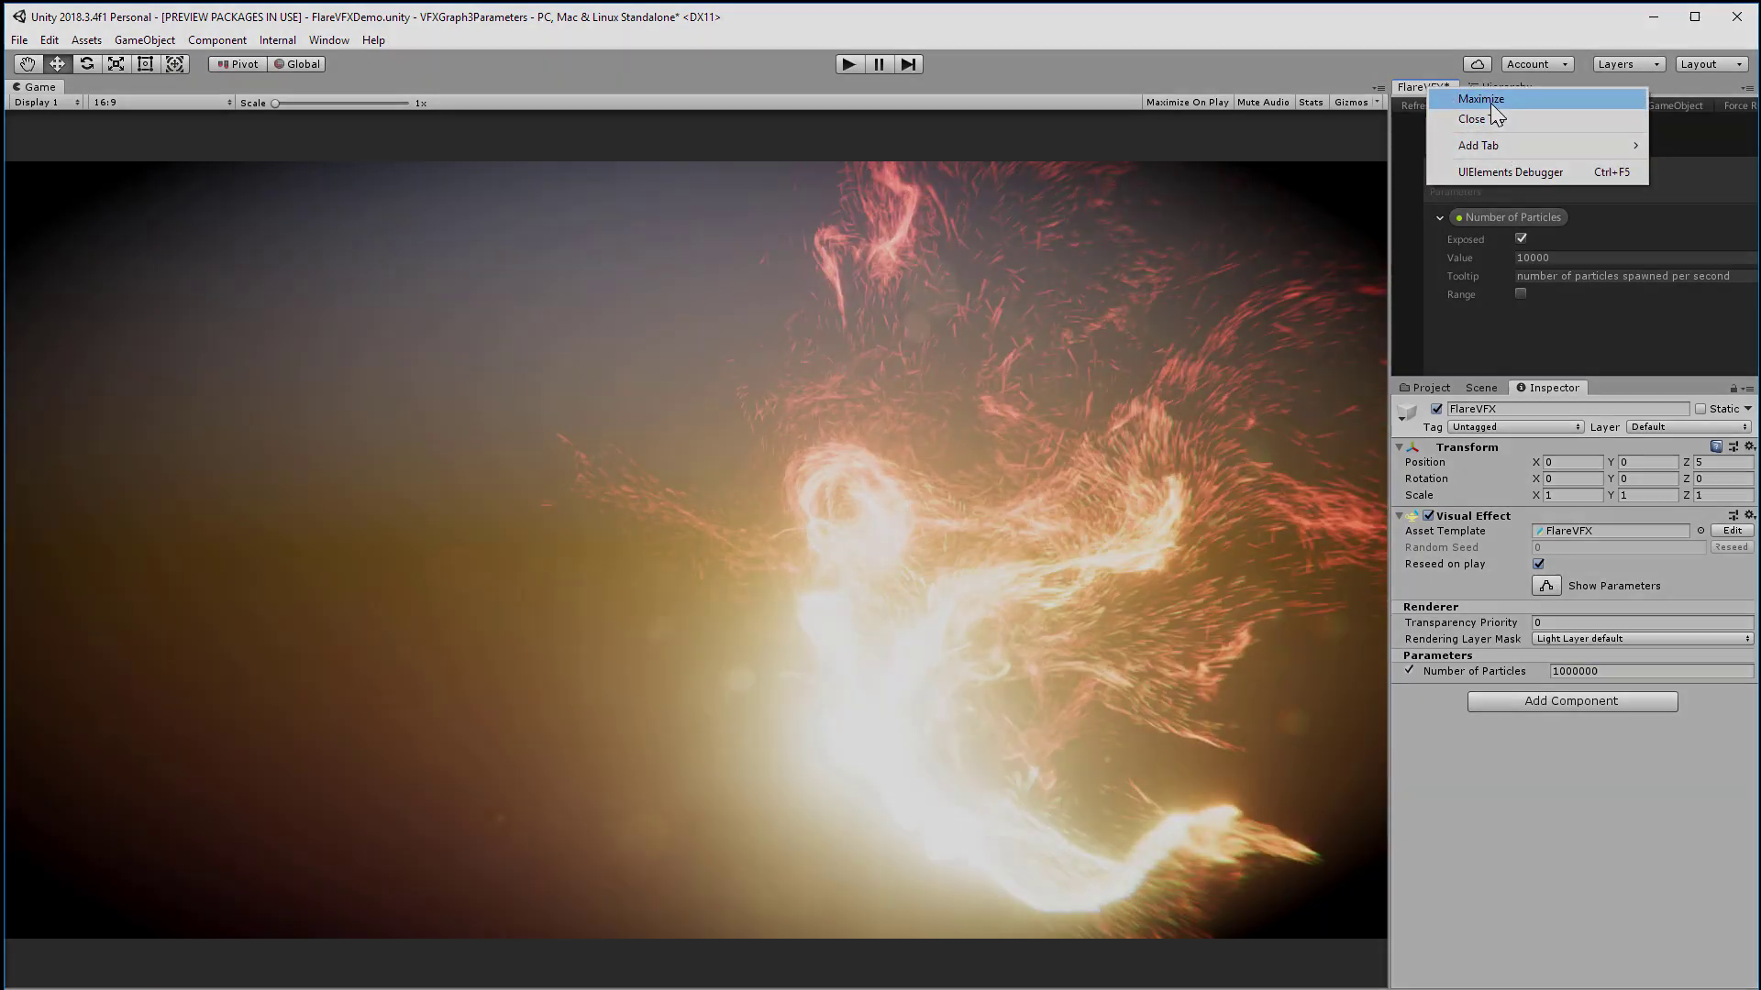
{"action": "left_click", "coordinate": [1481, 98]}
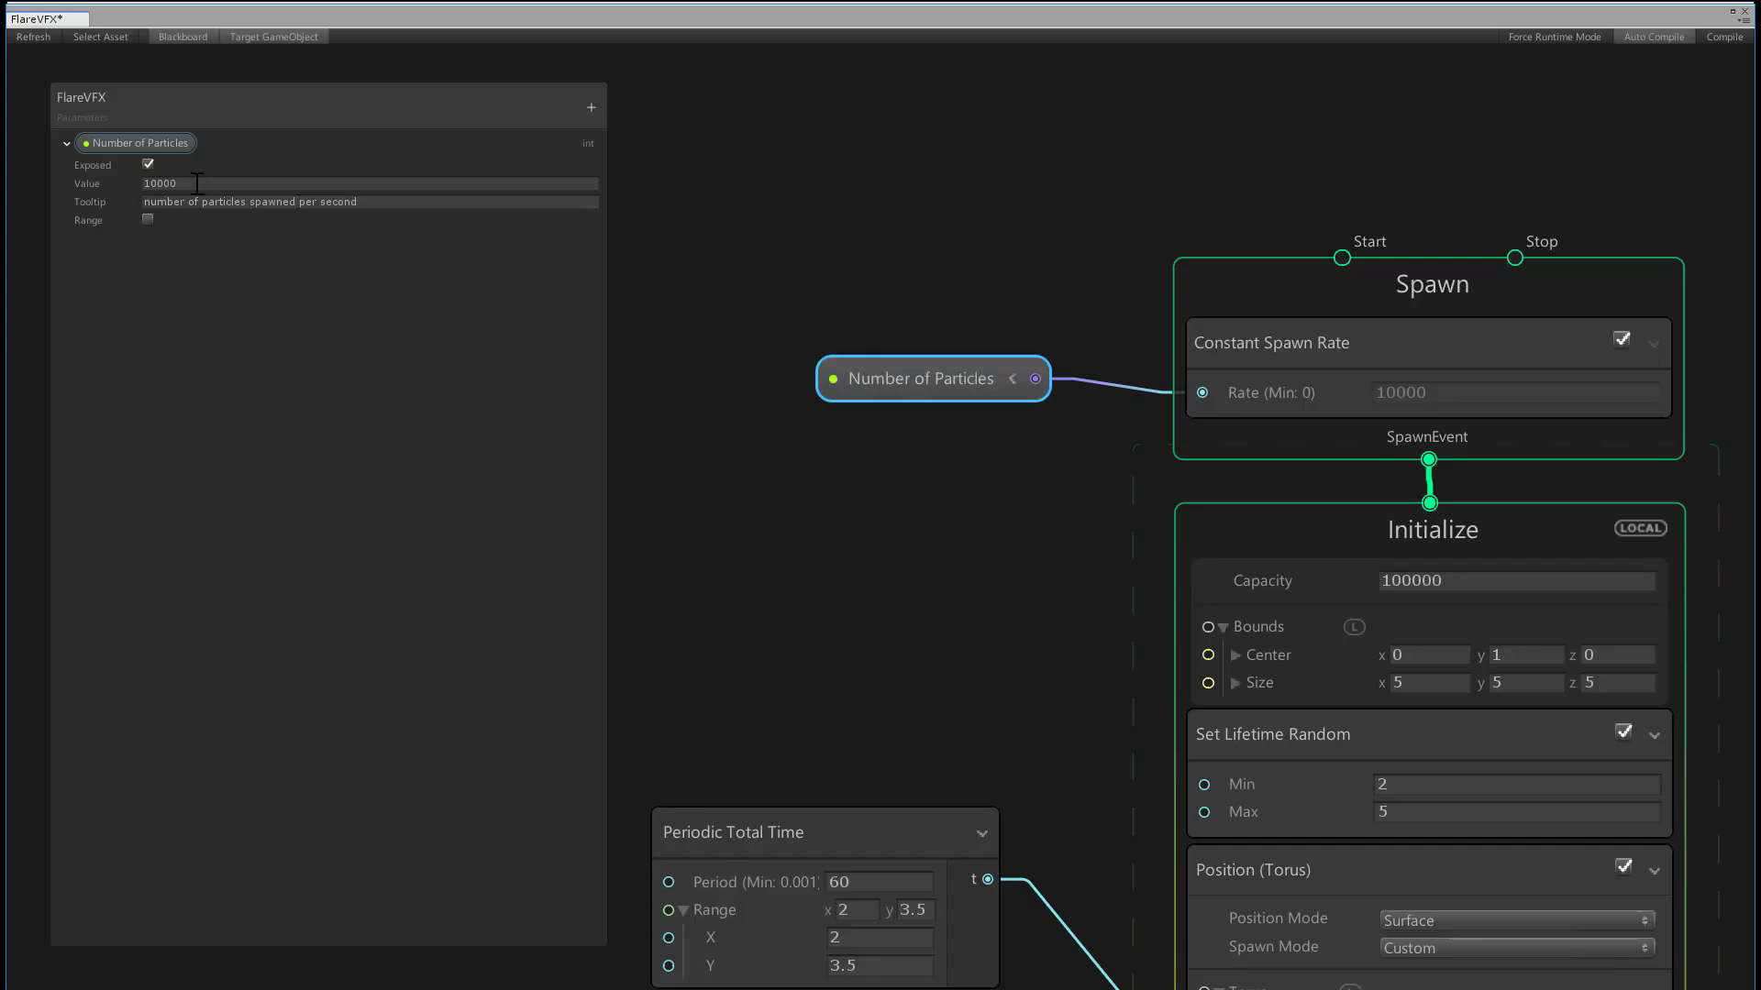
{"action": "left_click", "coordinate": [148, 219]}
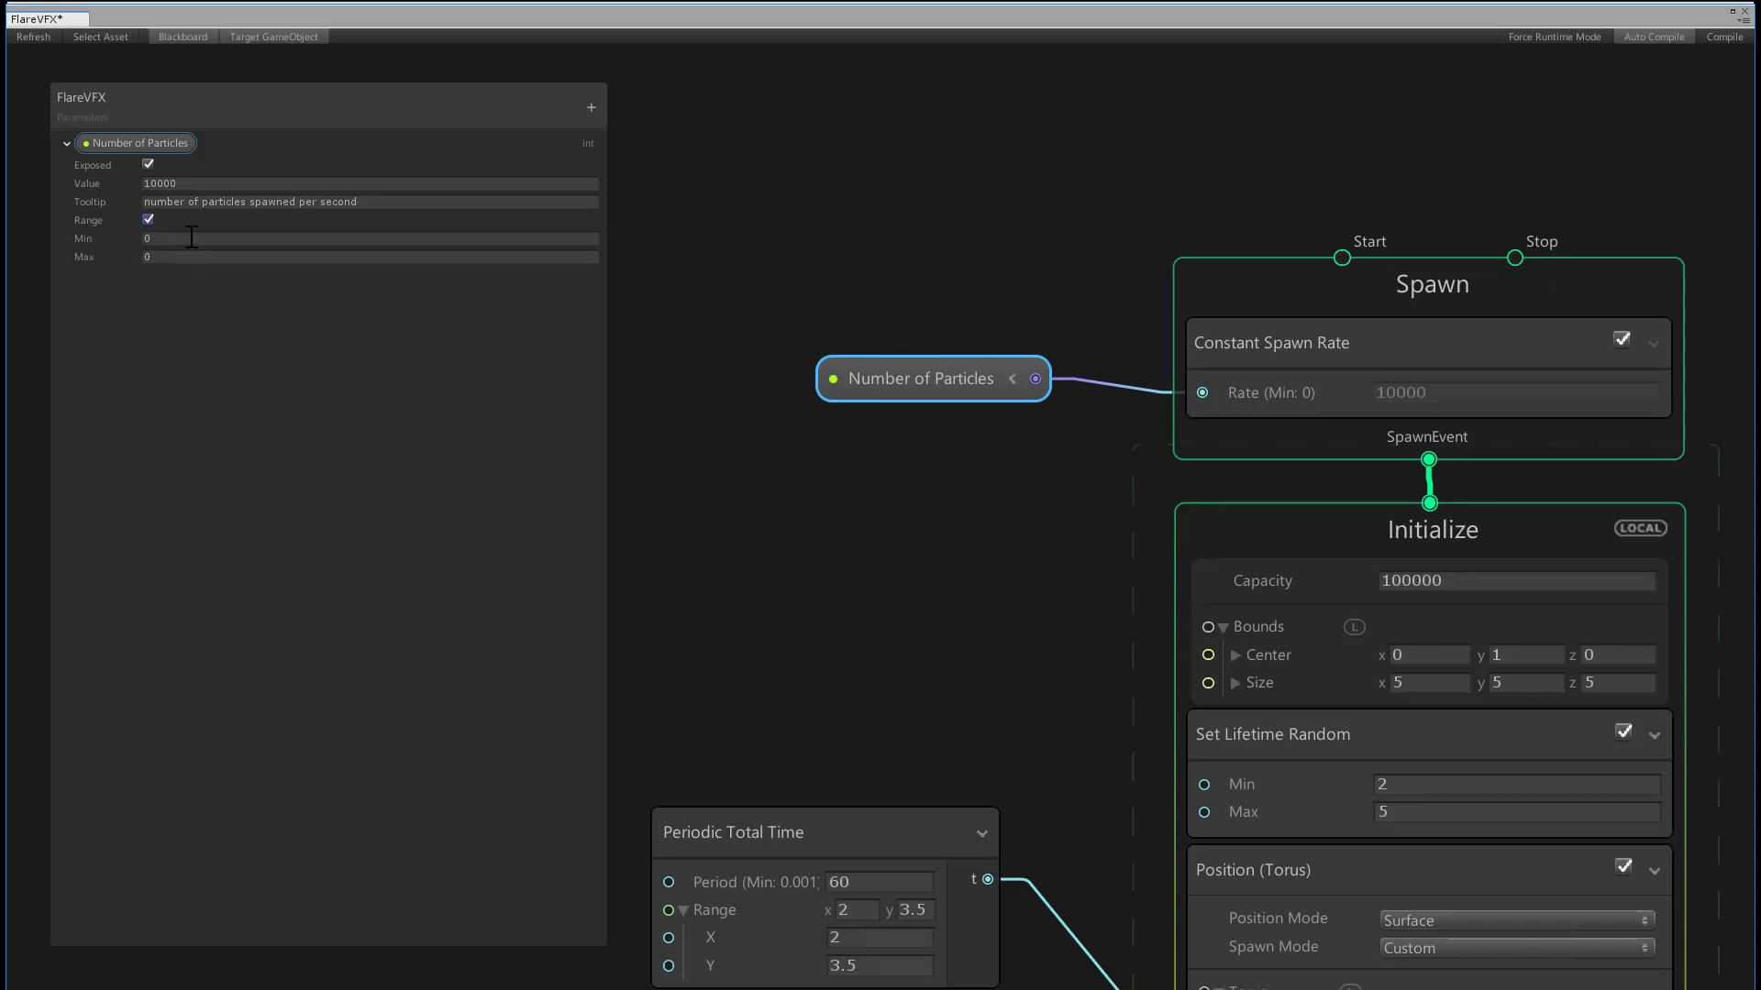
{"action": "left_click", "coordinate": [190, 238]}
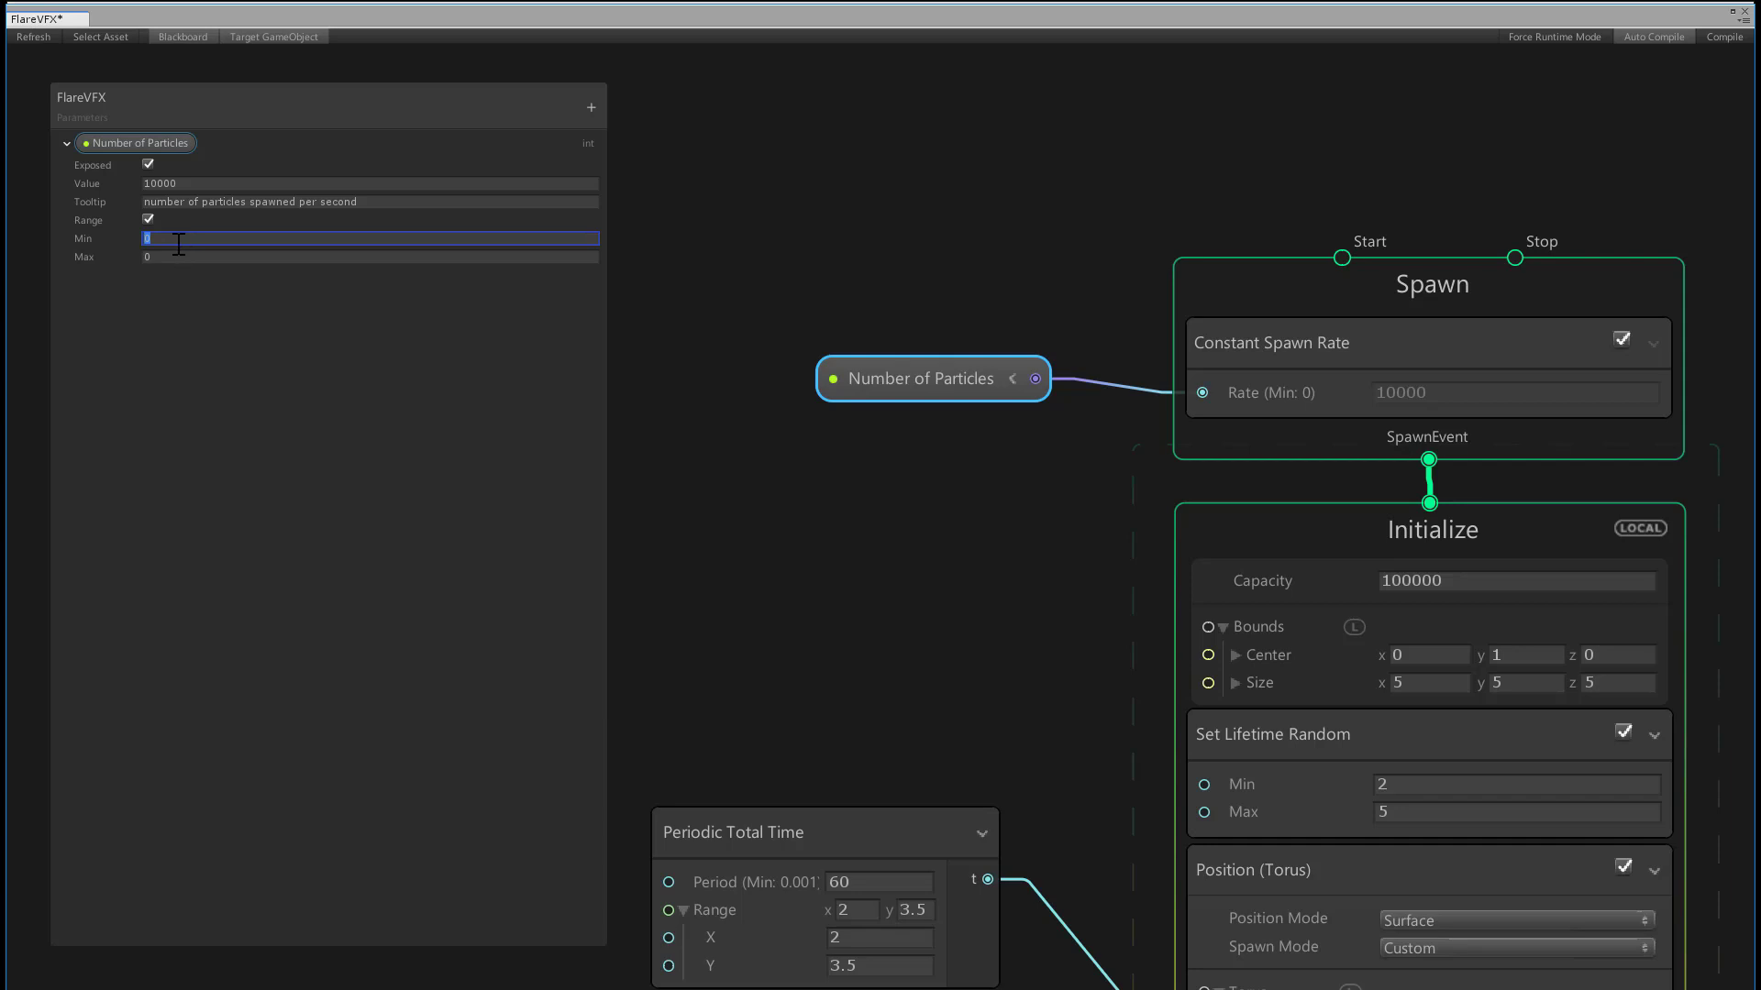
{"action": "type", "text": "5000"}
{"action": "left_click", "coordinate": [188, 255]}
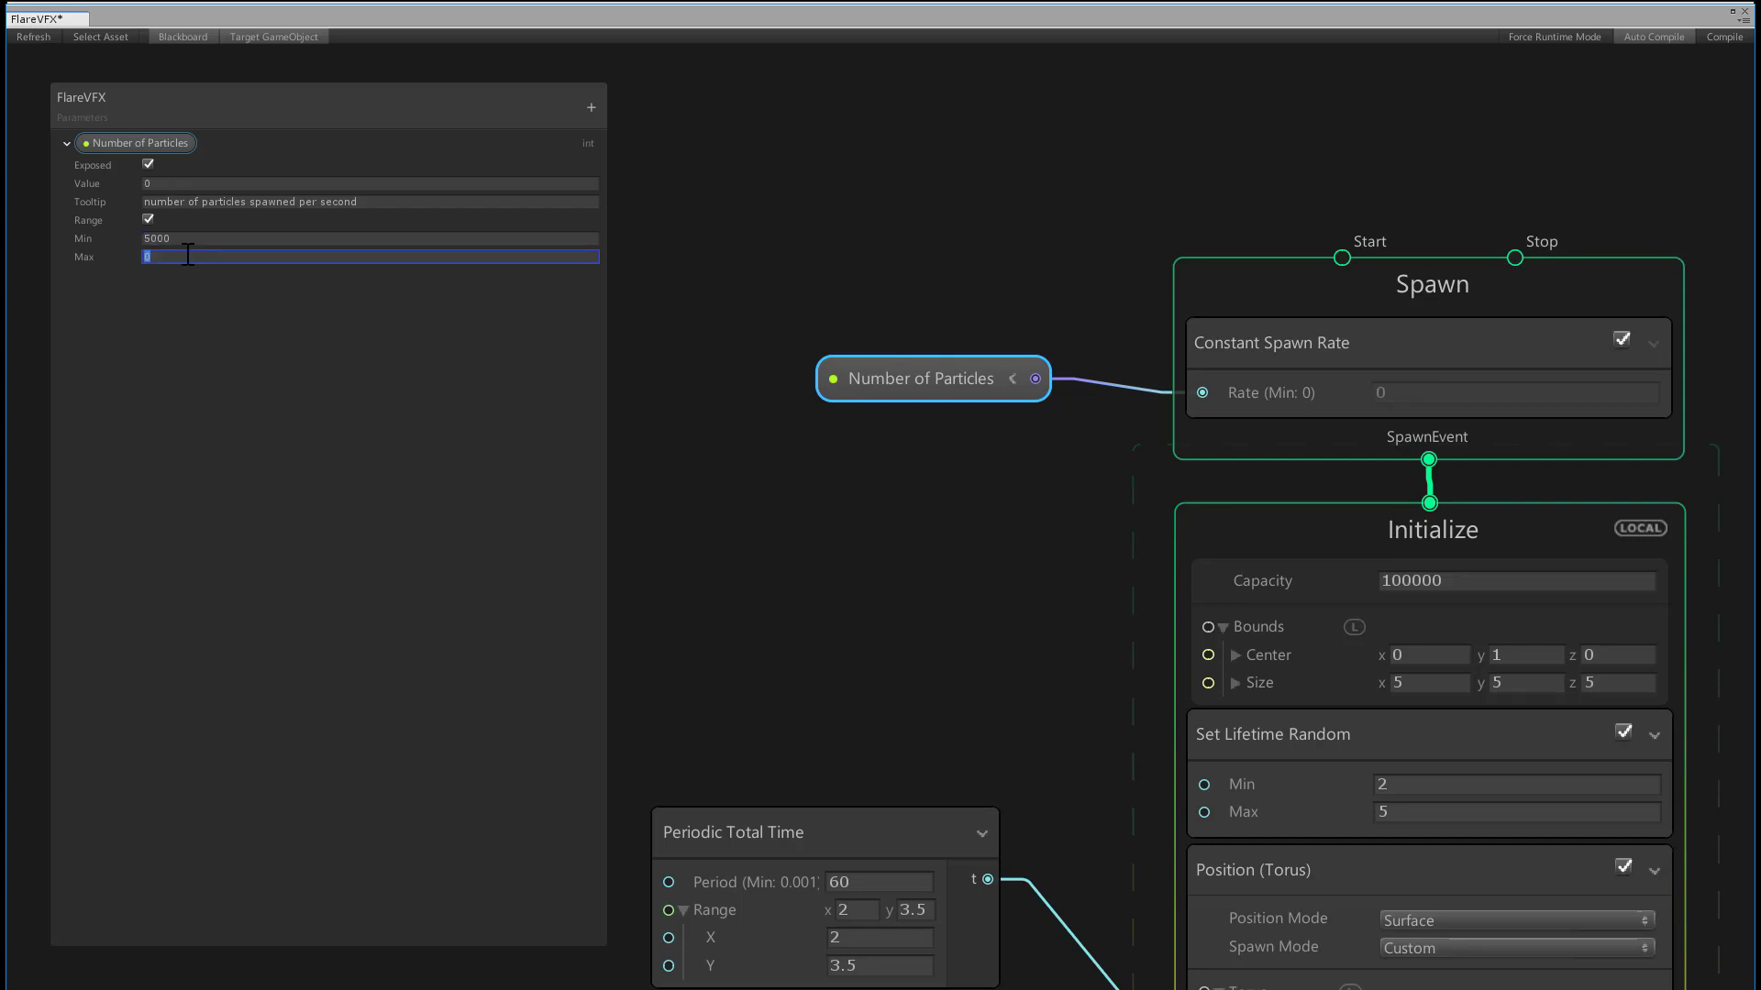
{"action": "type", "text": "100000"}
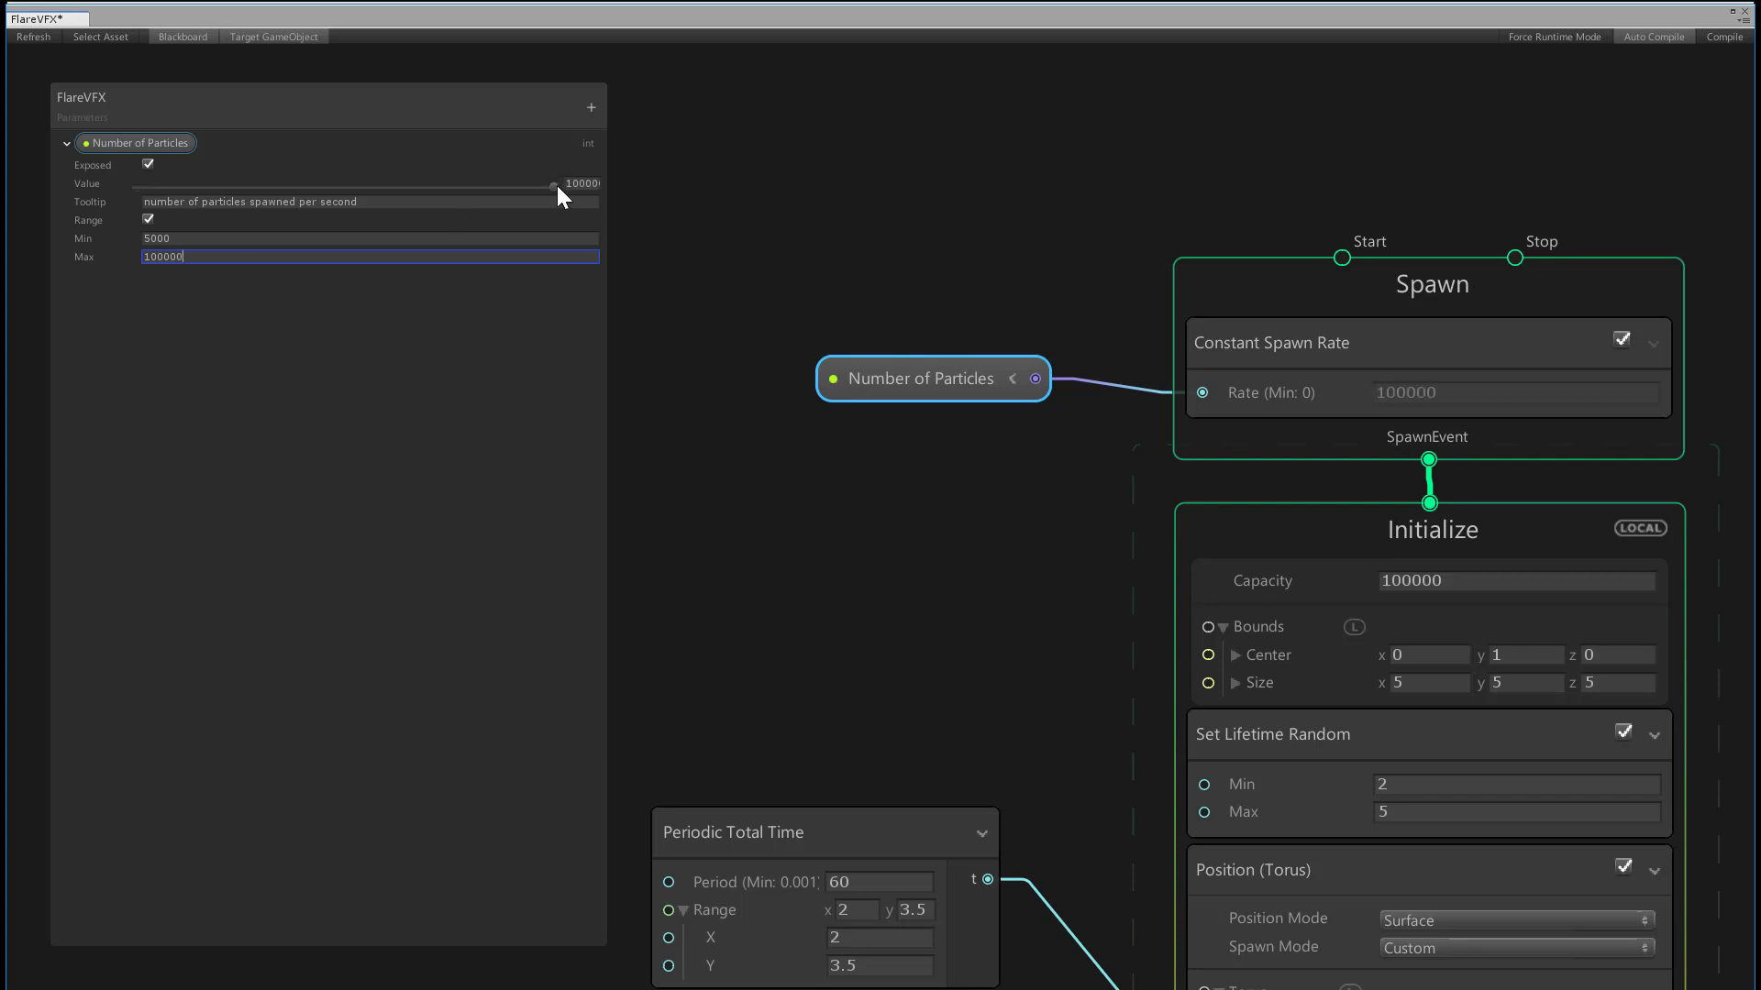
{"action": "left_click_drag", "start_coordinate": [556, 185], "coordinate": [347, 185]}
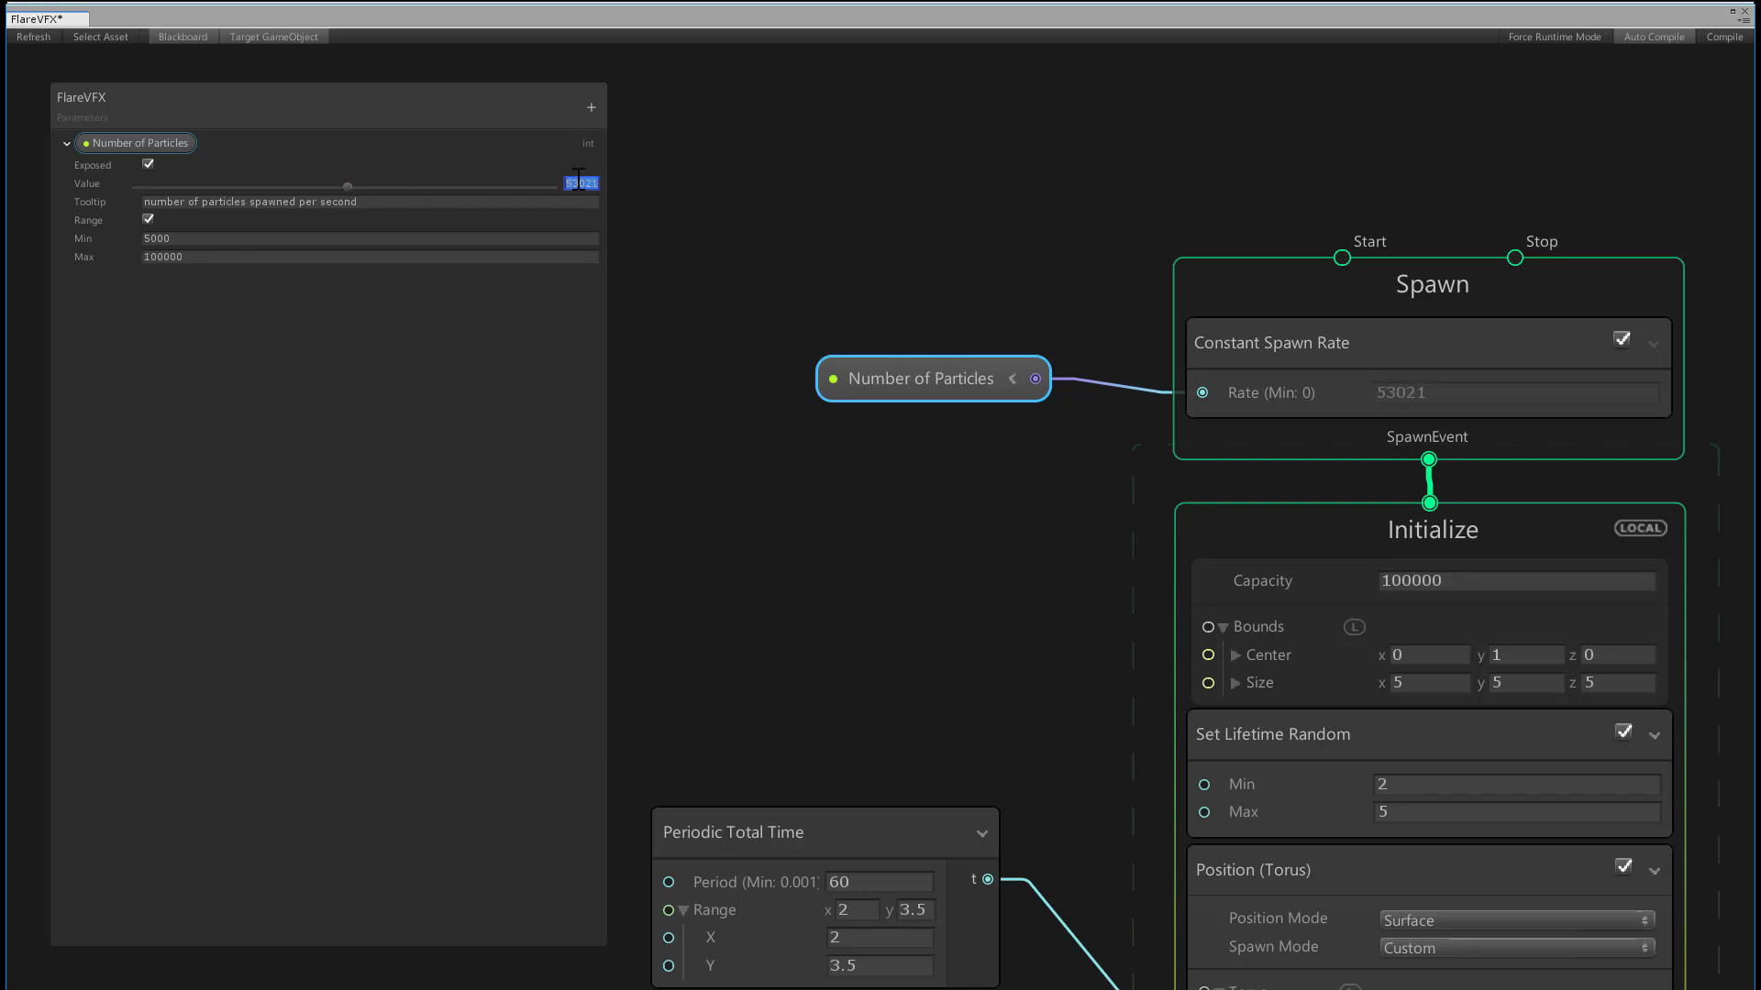
{"action": "type", "text": "10000"}
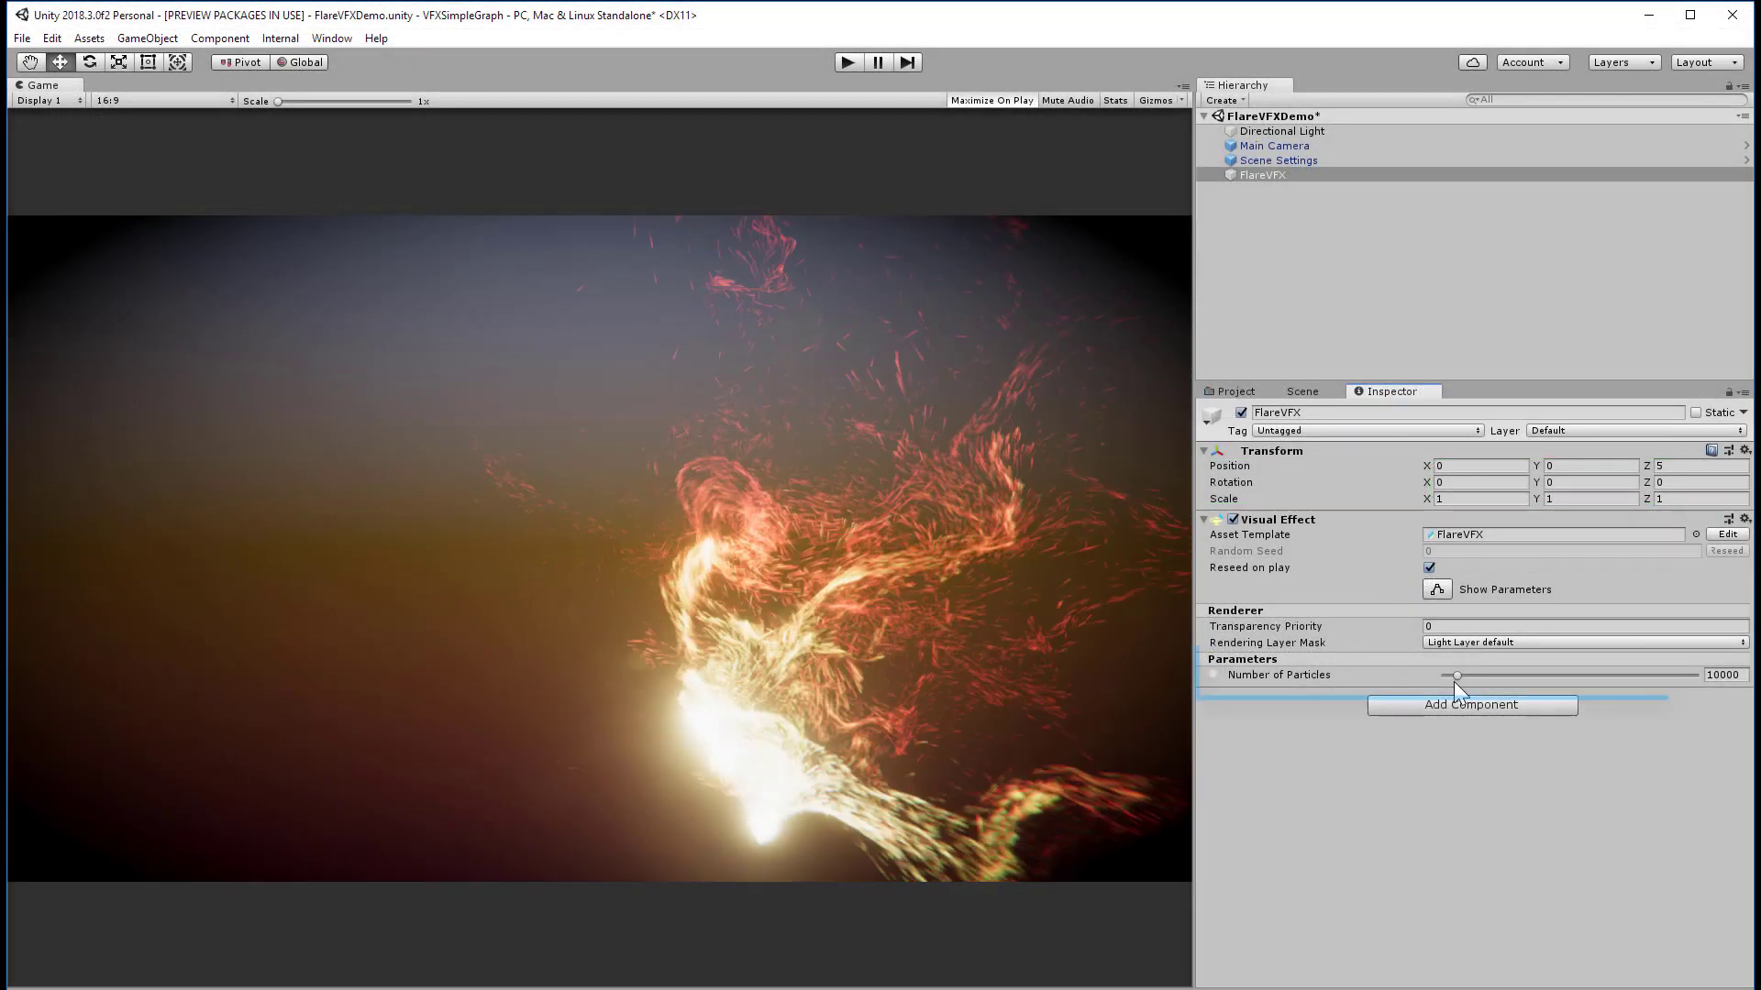
Test the ranged Number of Particles on the FlareVFX object at its maximum of 100000 and its minimum of 5000.
{"action": "left_click_drag", "start_coordinate": [1457, 675], "coordinate": [1718, 674]}
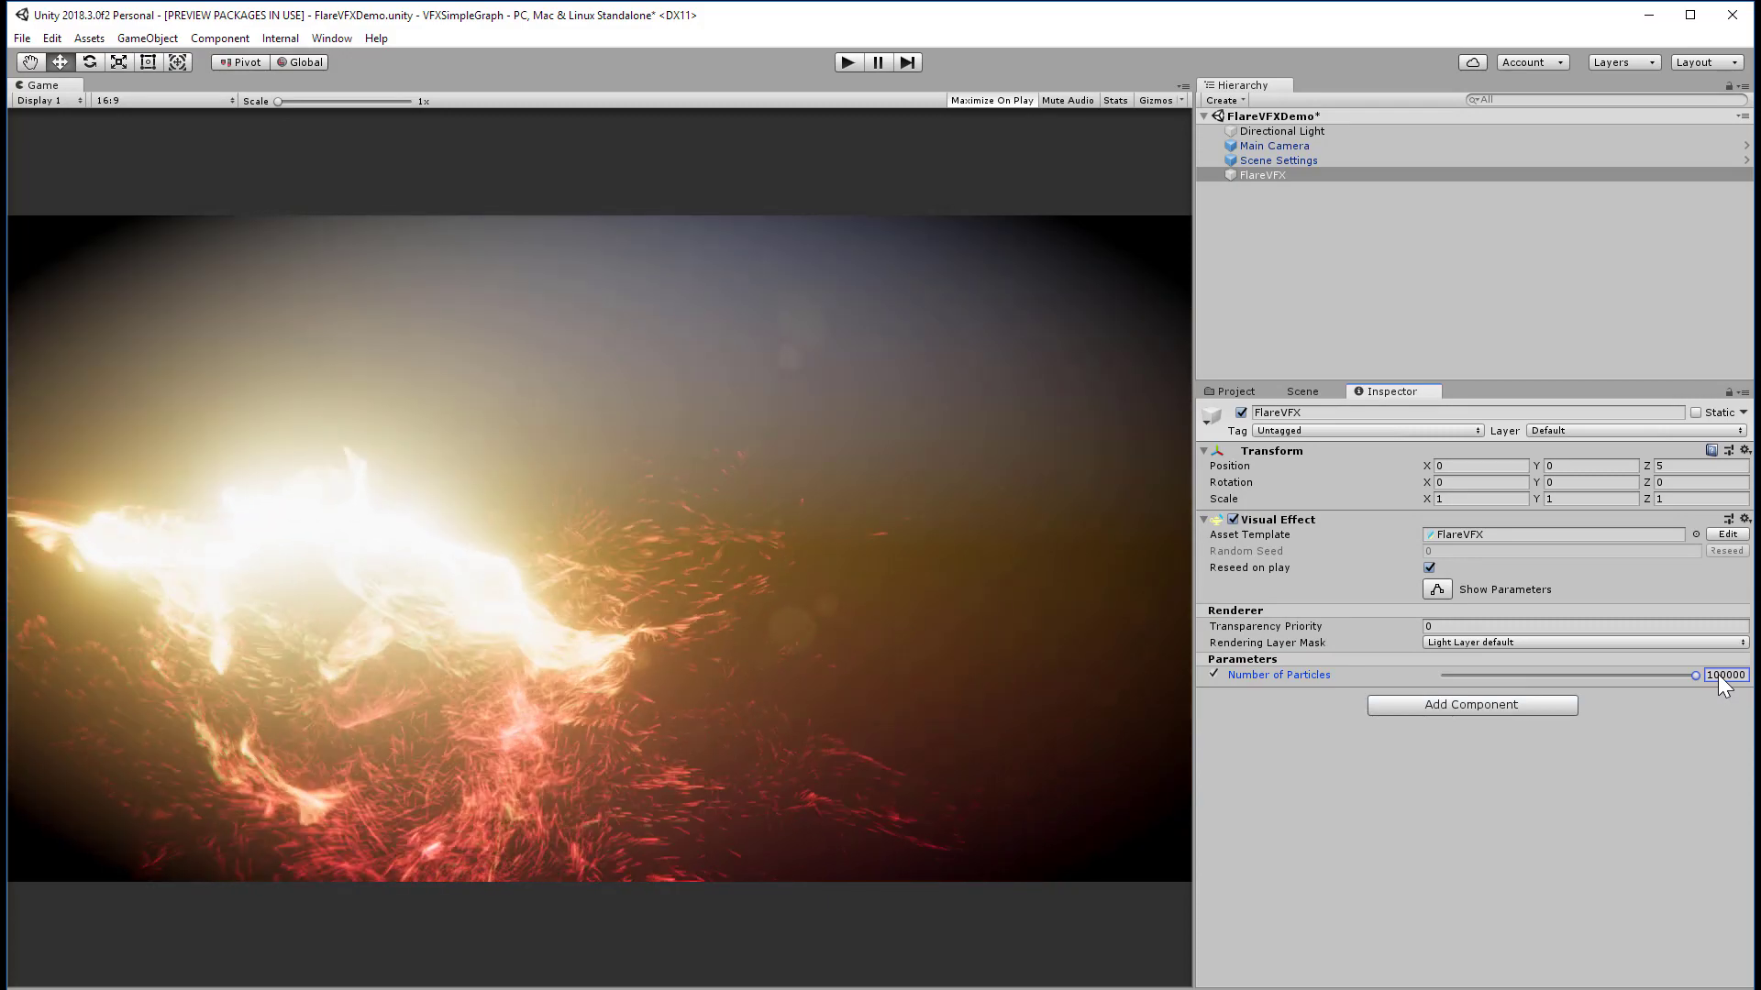
{"action": "left_click_drag", "start_coordinate": [1718, 674], "coordinate": [1390, 684]}
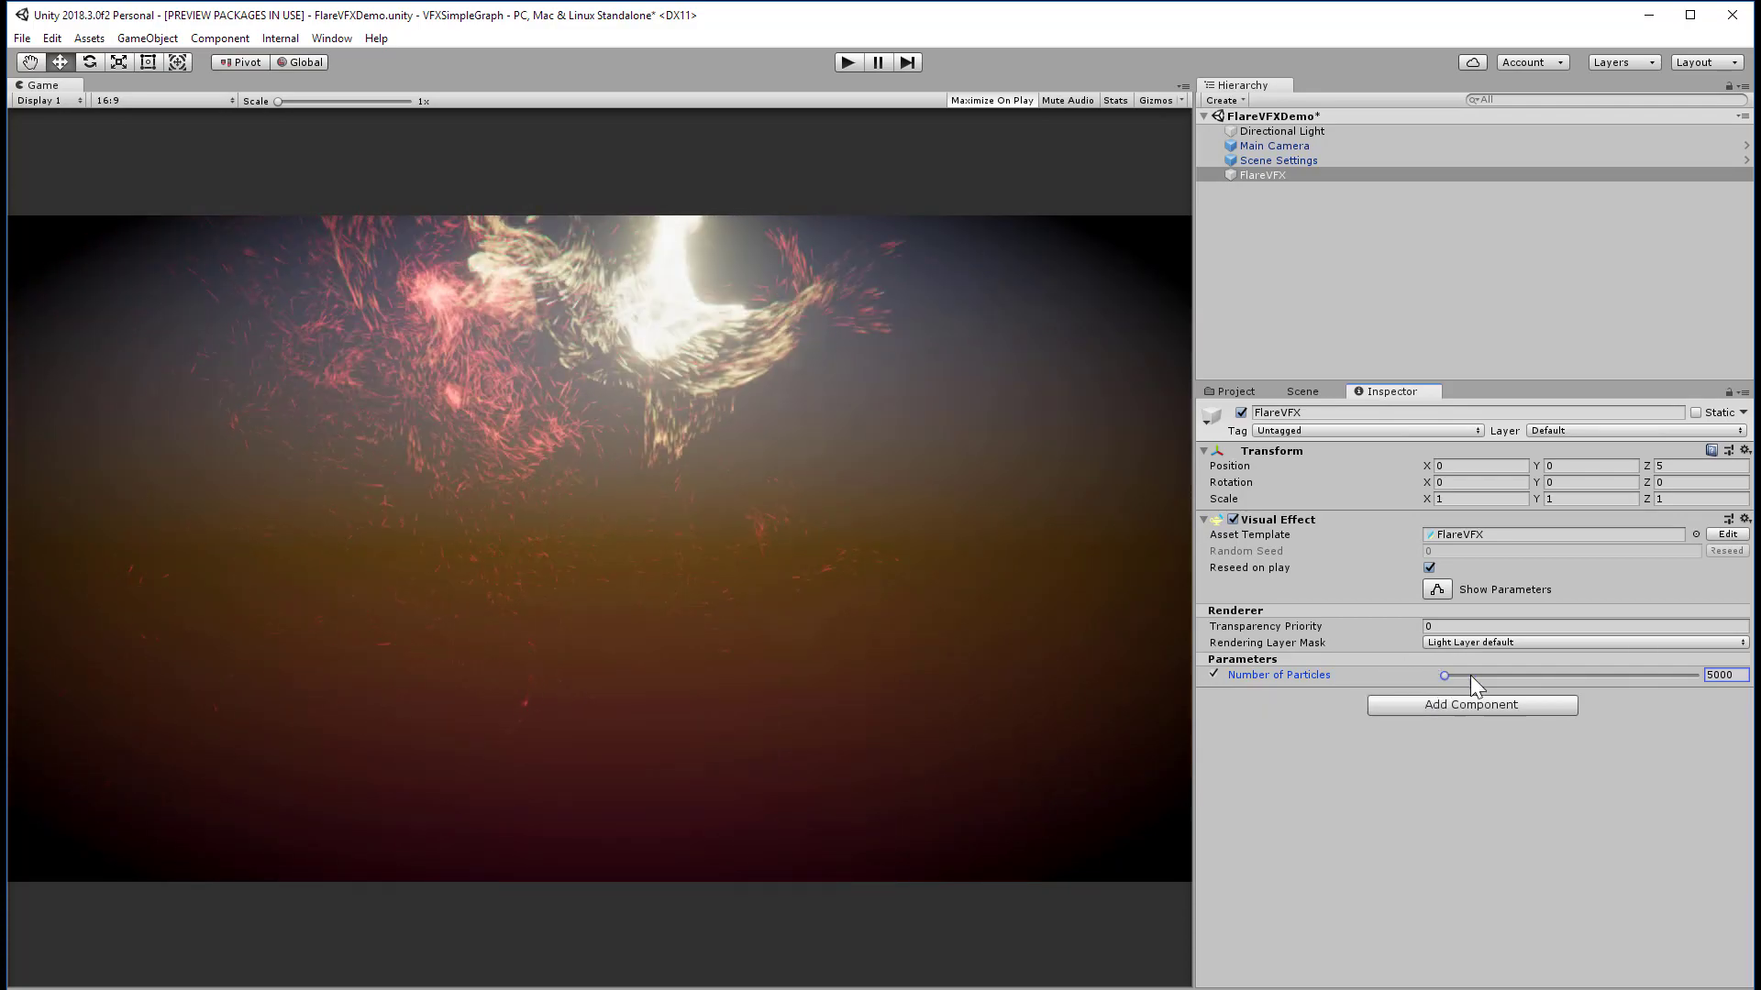
Raise Number of Particles on the FlareVFX object to the upper end of its range.
{"action": "left_click_drag", "start_coordinate": [1447, 675], "coordinate": [1731, 691]}
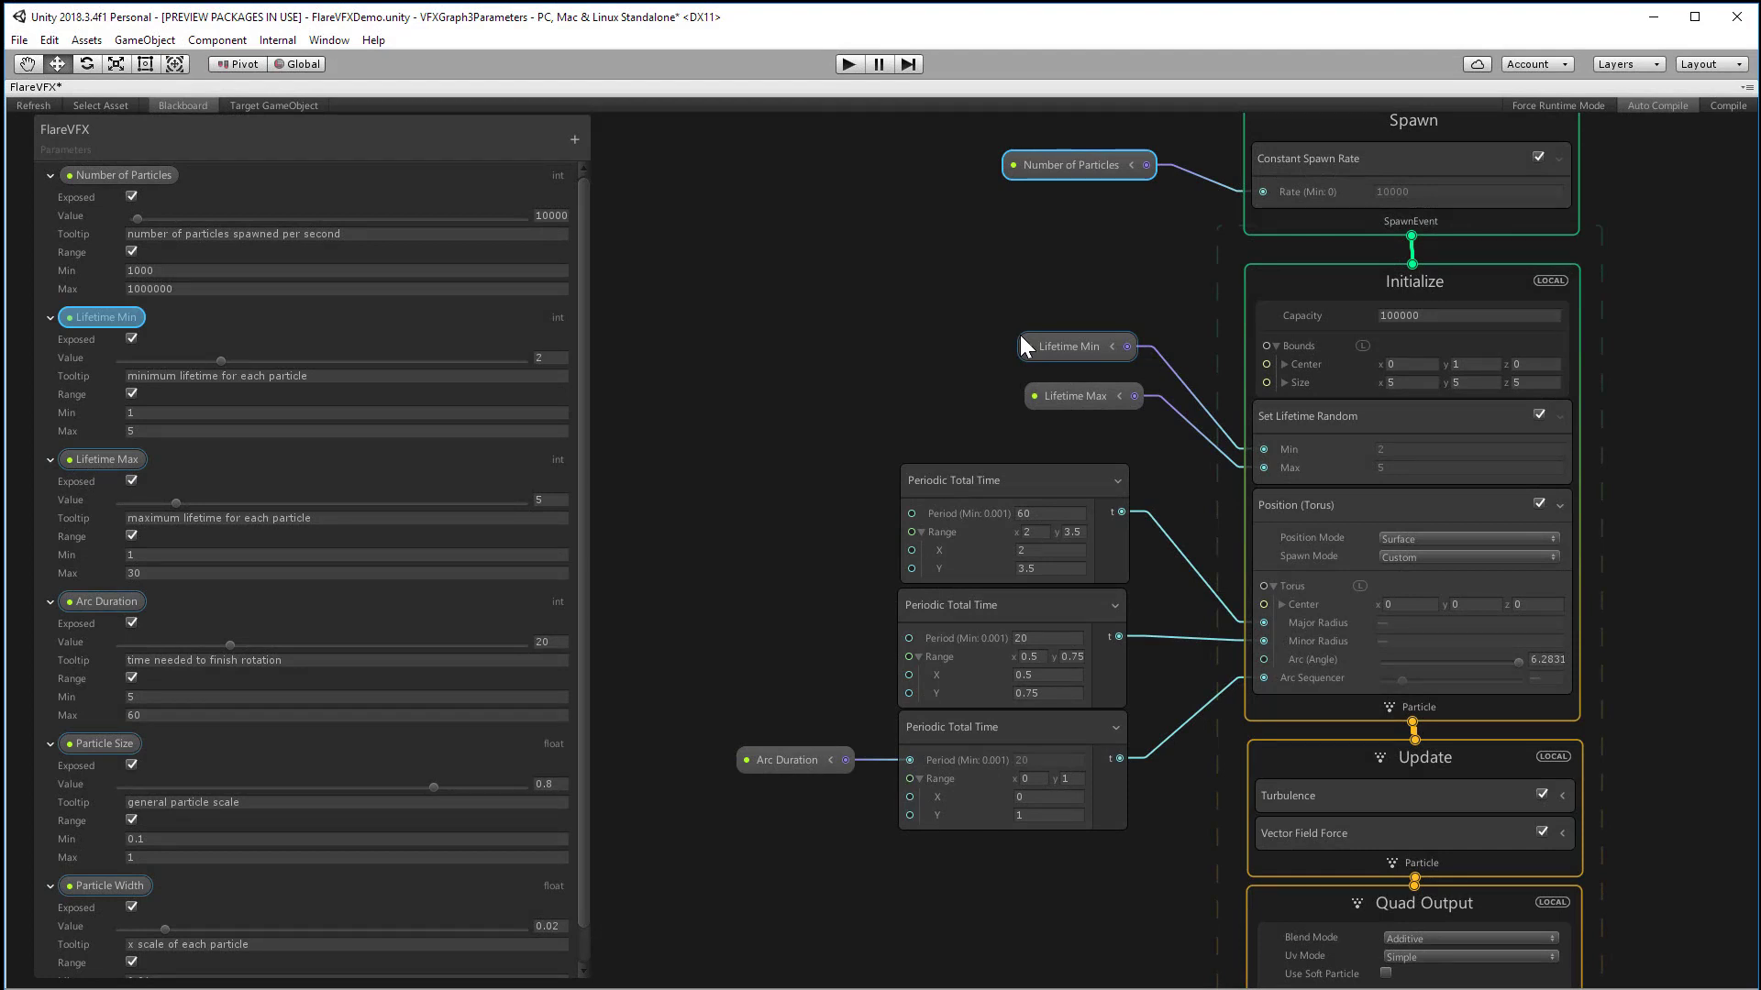
Examine how the Lifetime Min, Lifetime Max, Arc Duration, Particle Size and Particle Width parameters connect to the FlareVFX graph's blocks.
{"action": "left_click", "coordinate": [1045, 344]}
{"action": "left_click", "coordinate": [1059, 393]}
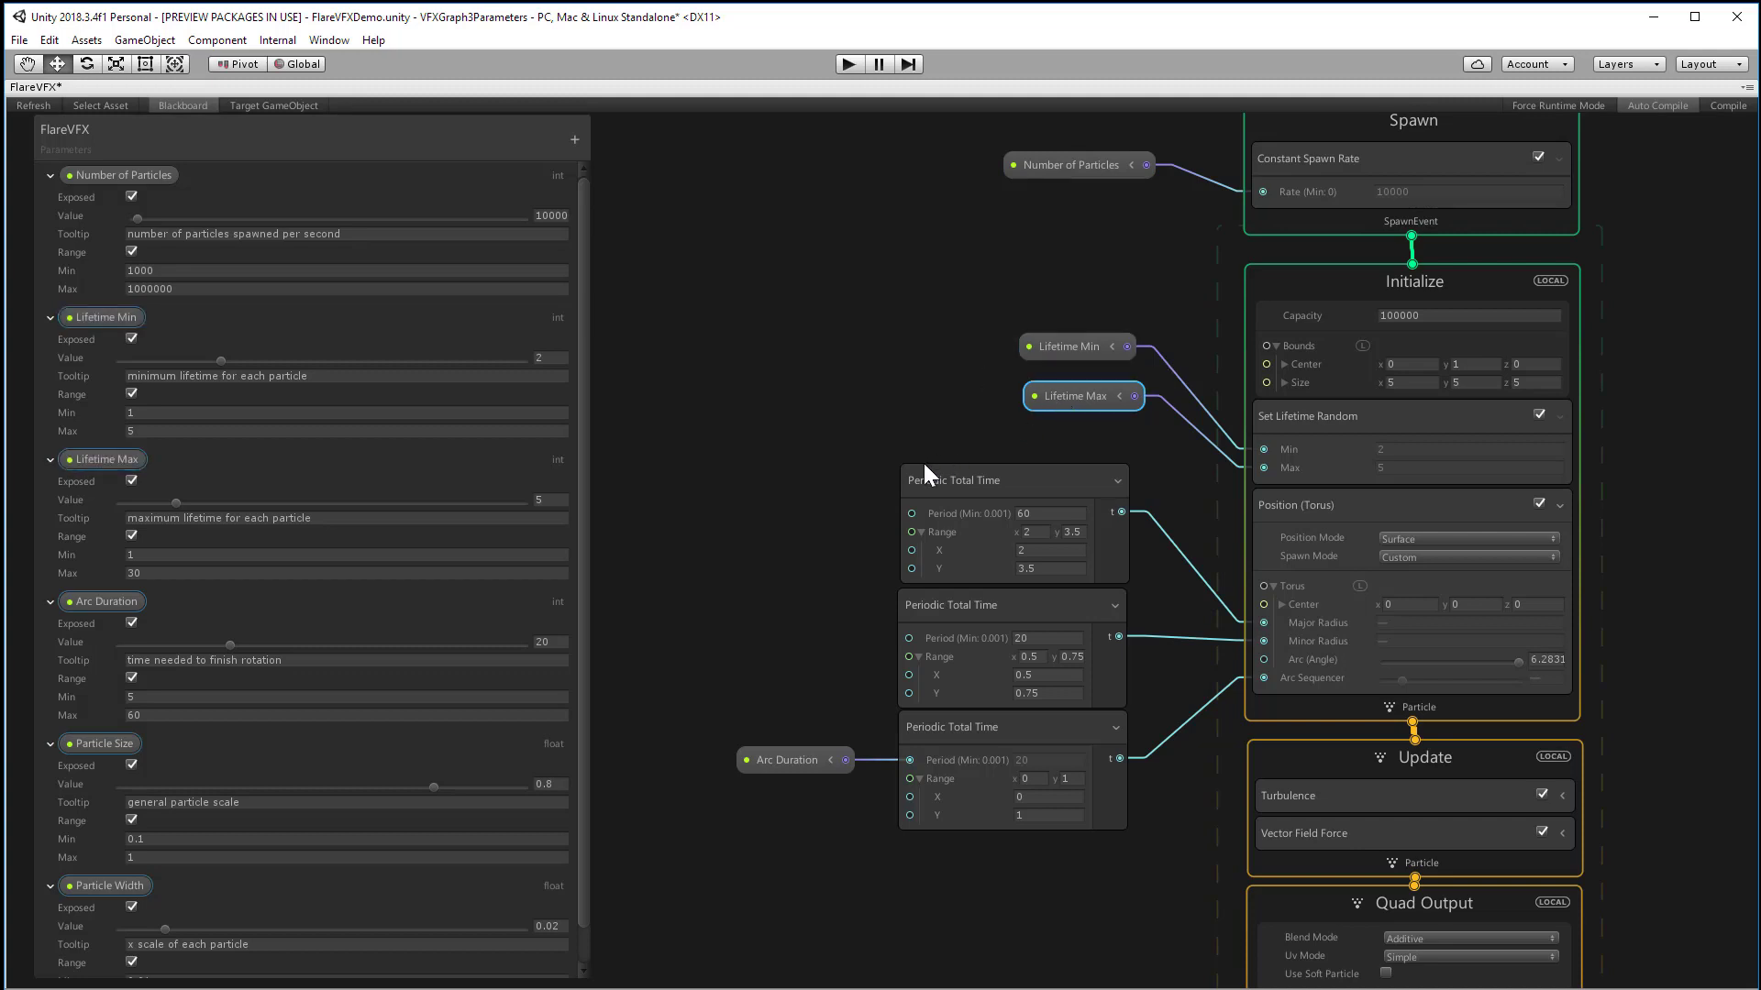
{"action": "middle_click_drag", "start_coordinate": [799, 616], "coordinate": [873, 299]}
{"action": "left_click", "coordinate": [852, 444]}
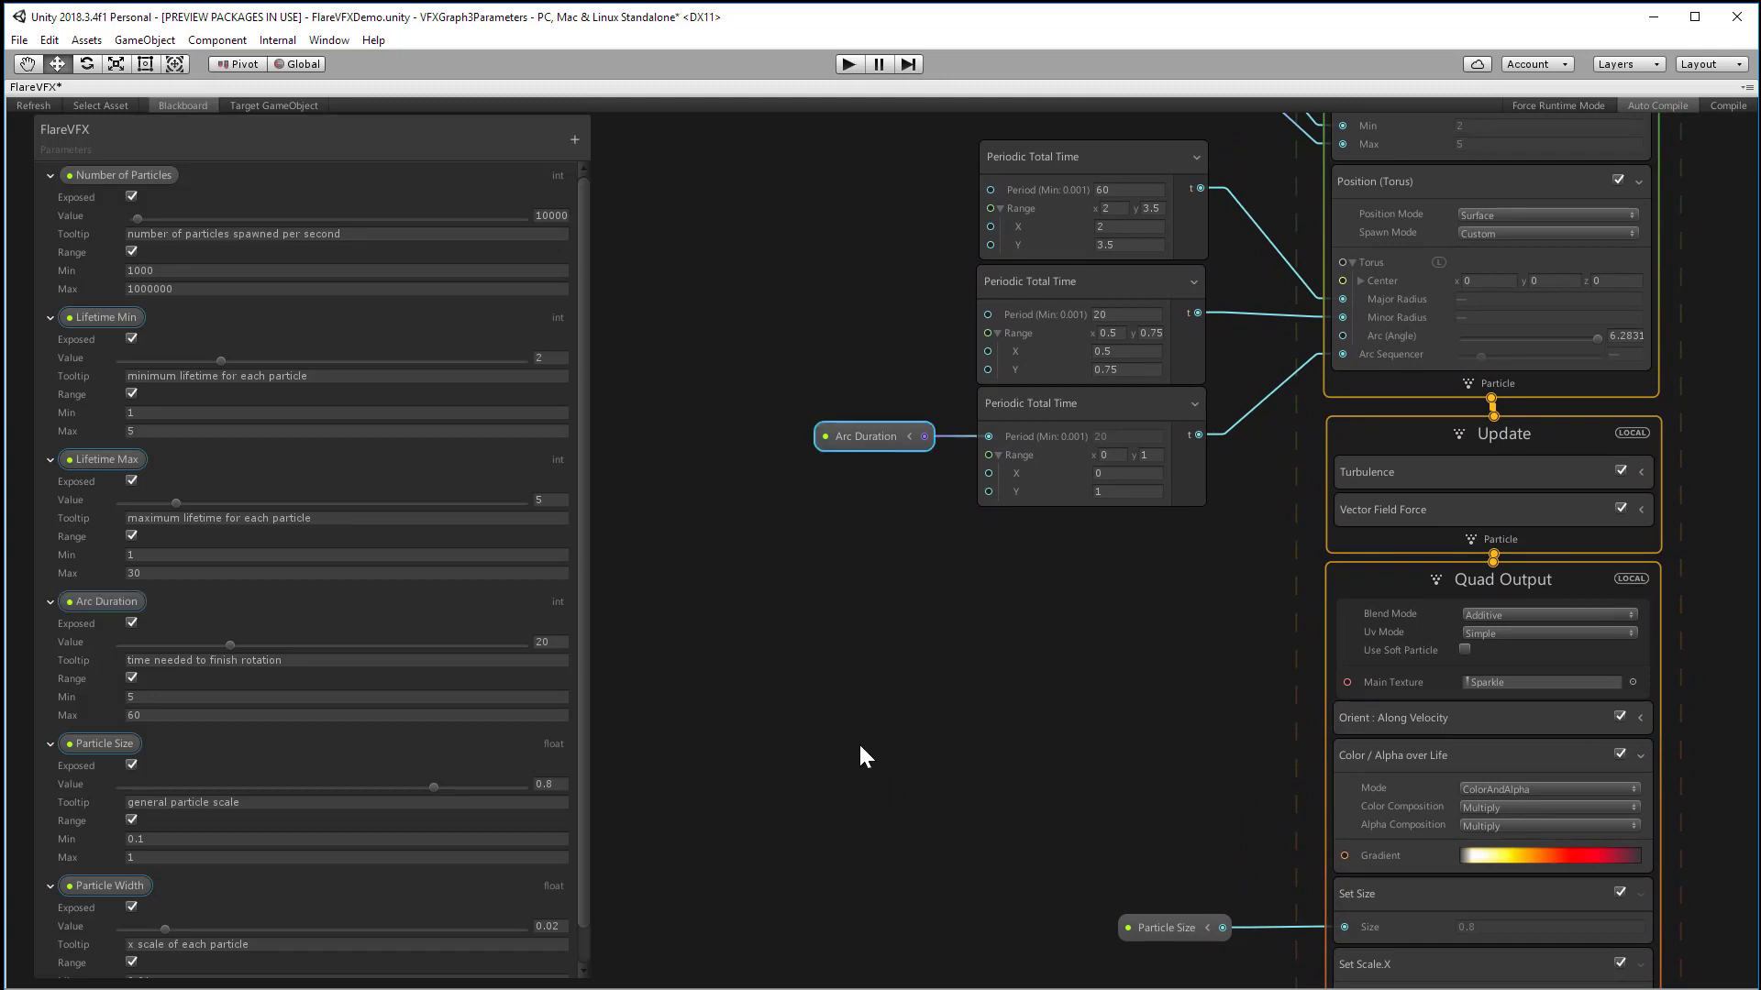
{"action": "middle_click_drag", "start_coordinate": [862, 766], "coordinate": [811, 331]}
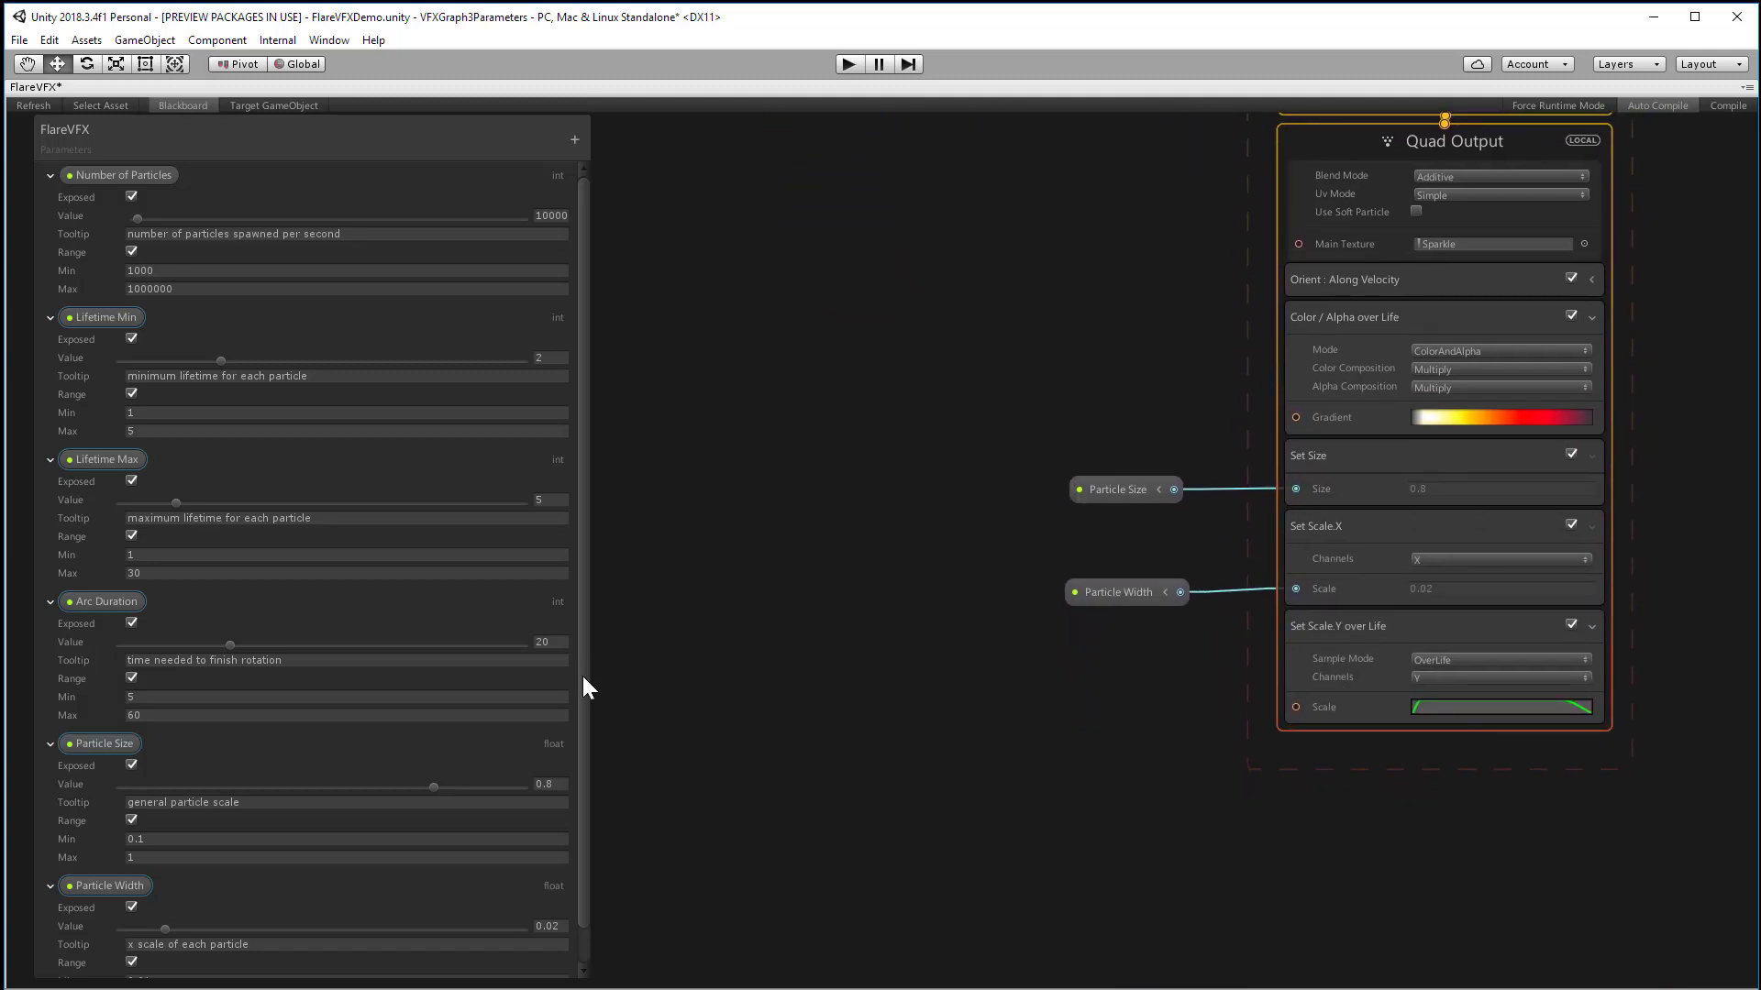
{"action": "scroll", "coordinate": [584, 701], "scroll_direction": "down", "scroll_amount": 2}
{"action": "mouse_move", "coordinate": [1088, 492]}
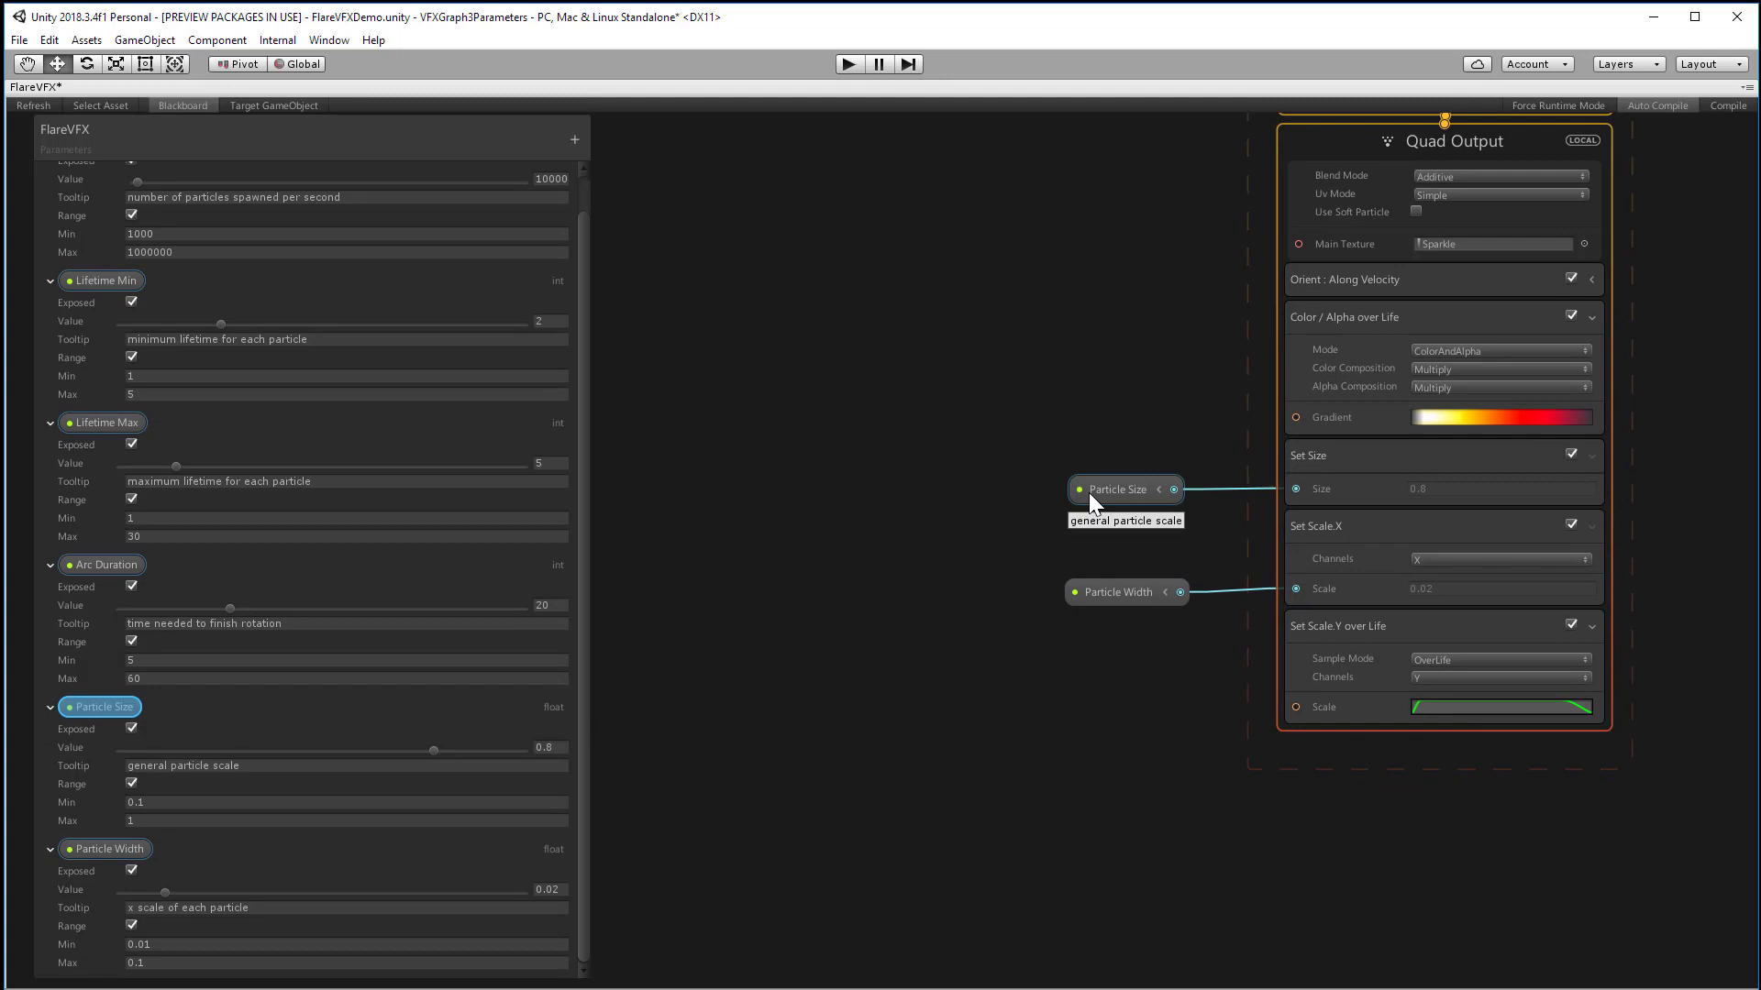
{"action": "mouse_move", "coordinate": [1082, 594]}
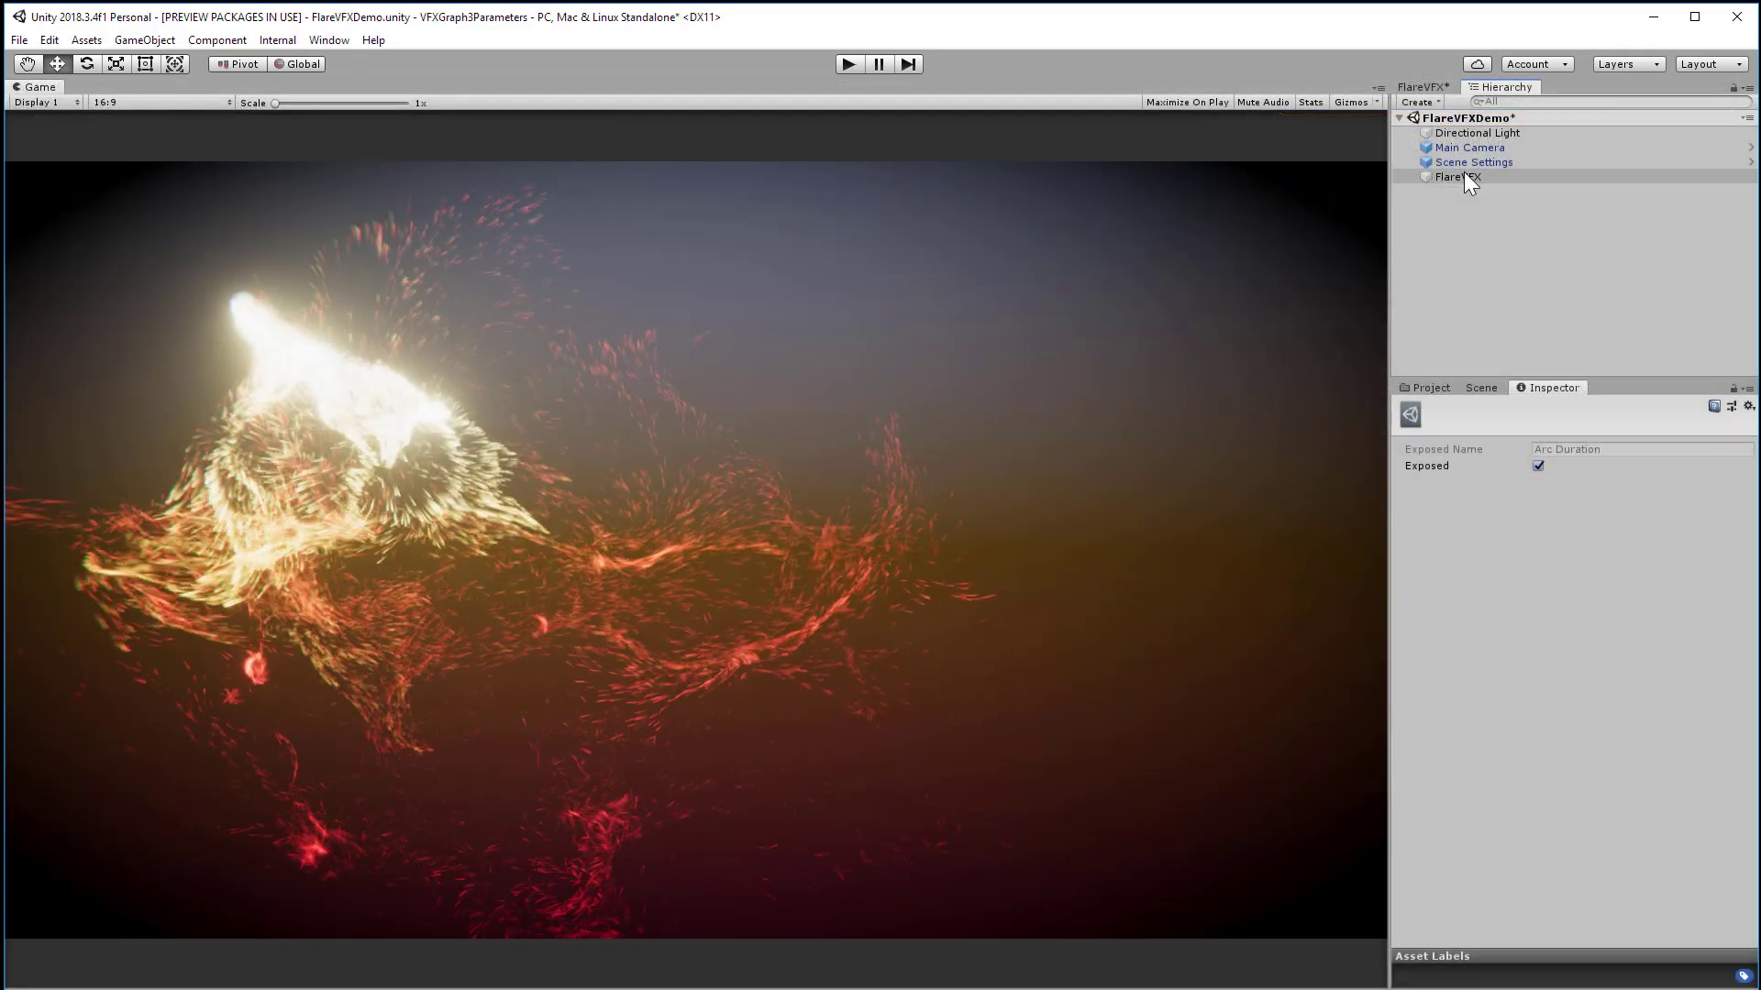
On the FlareVFX scene object, enable the overrides for Lifetime Min, Lifetime Max, Arc Duration, Particle Size and Particle Width.
{"action": "left_click", "coordinate": [1463, 174]}
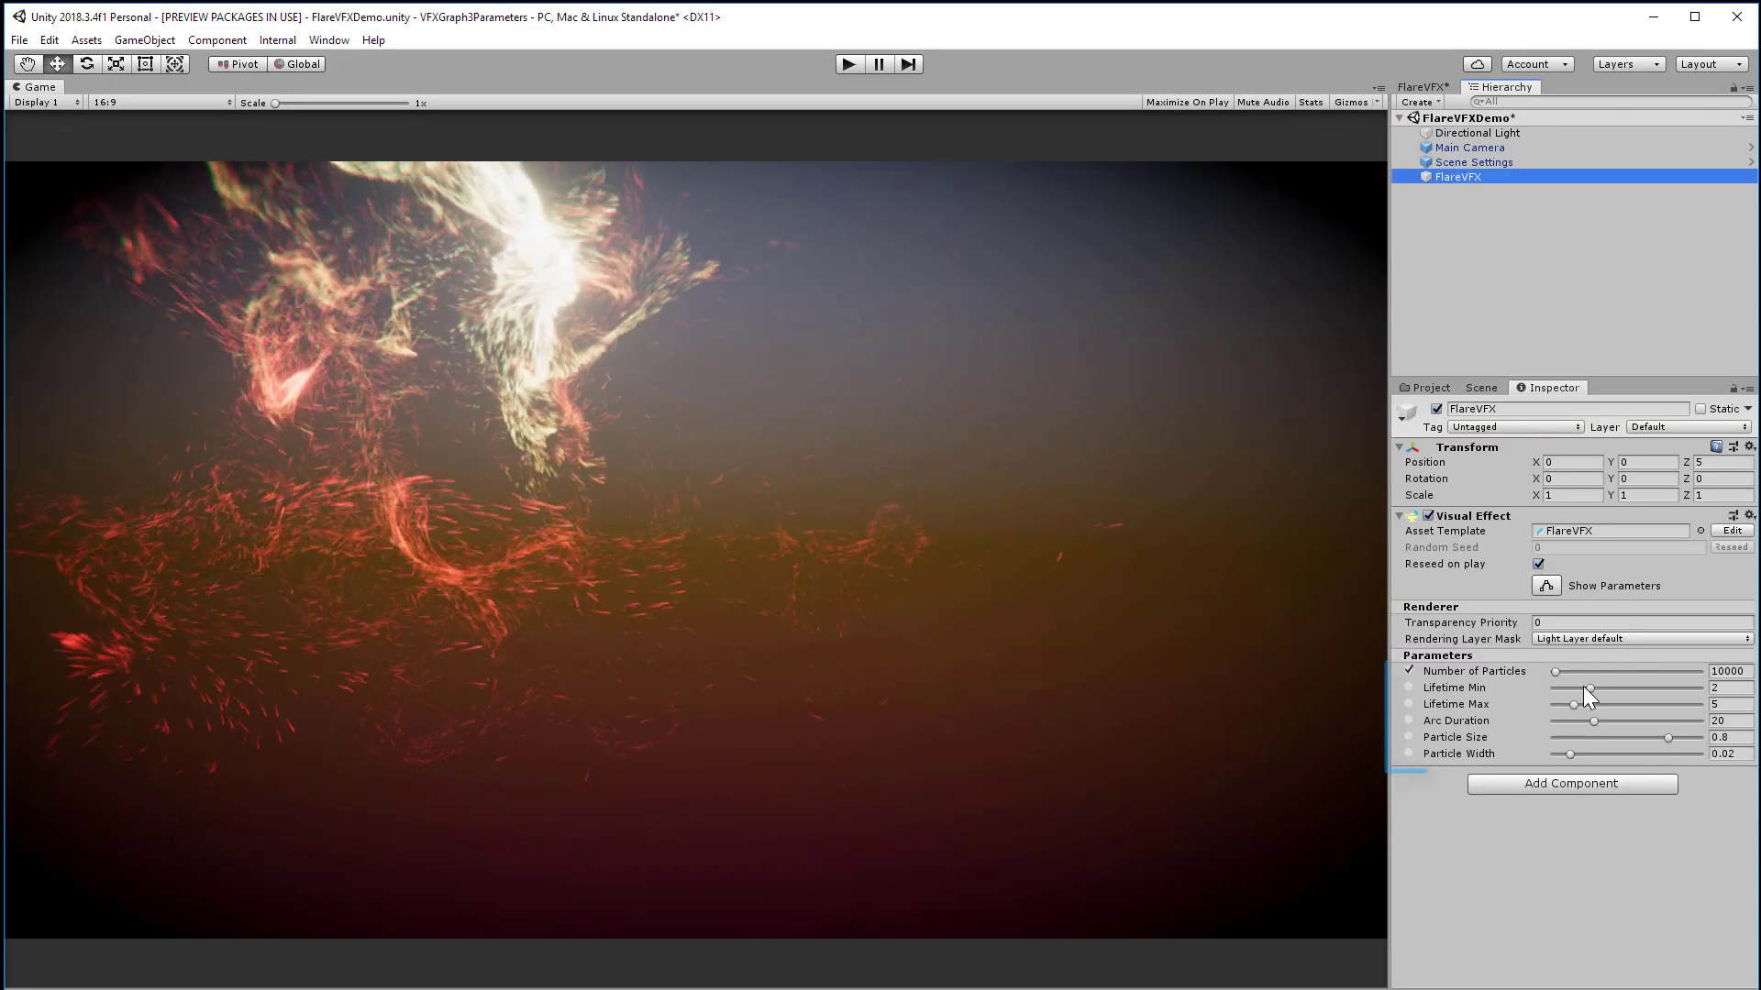
{"action": "left_click", "coordinate": [1409, 688]}
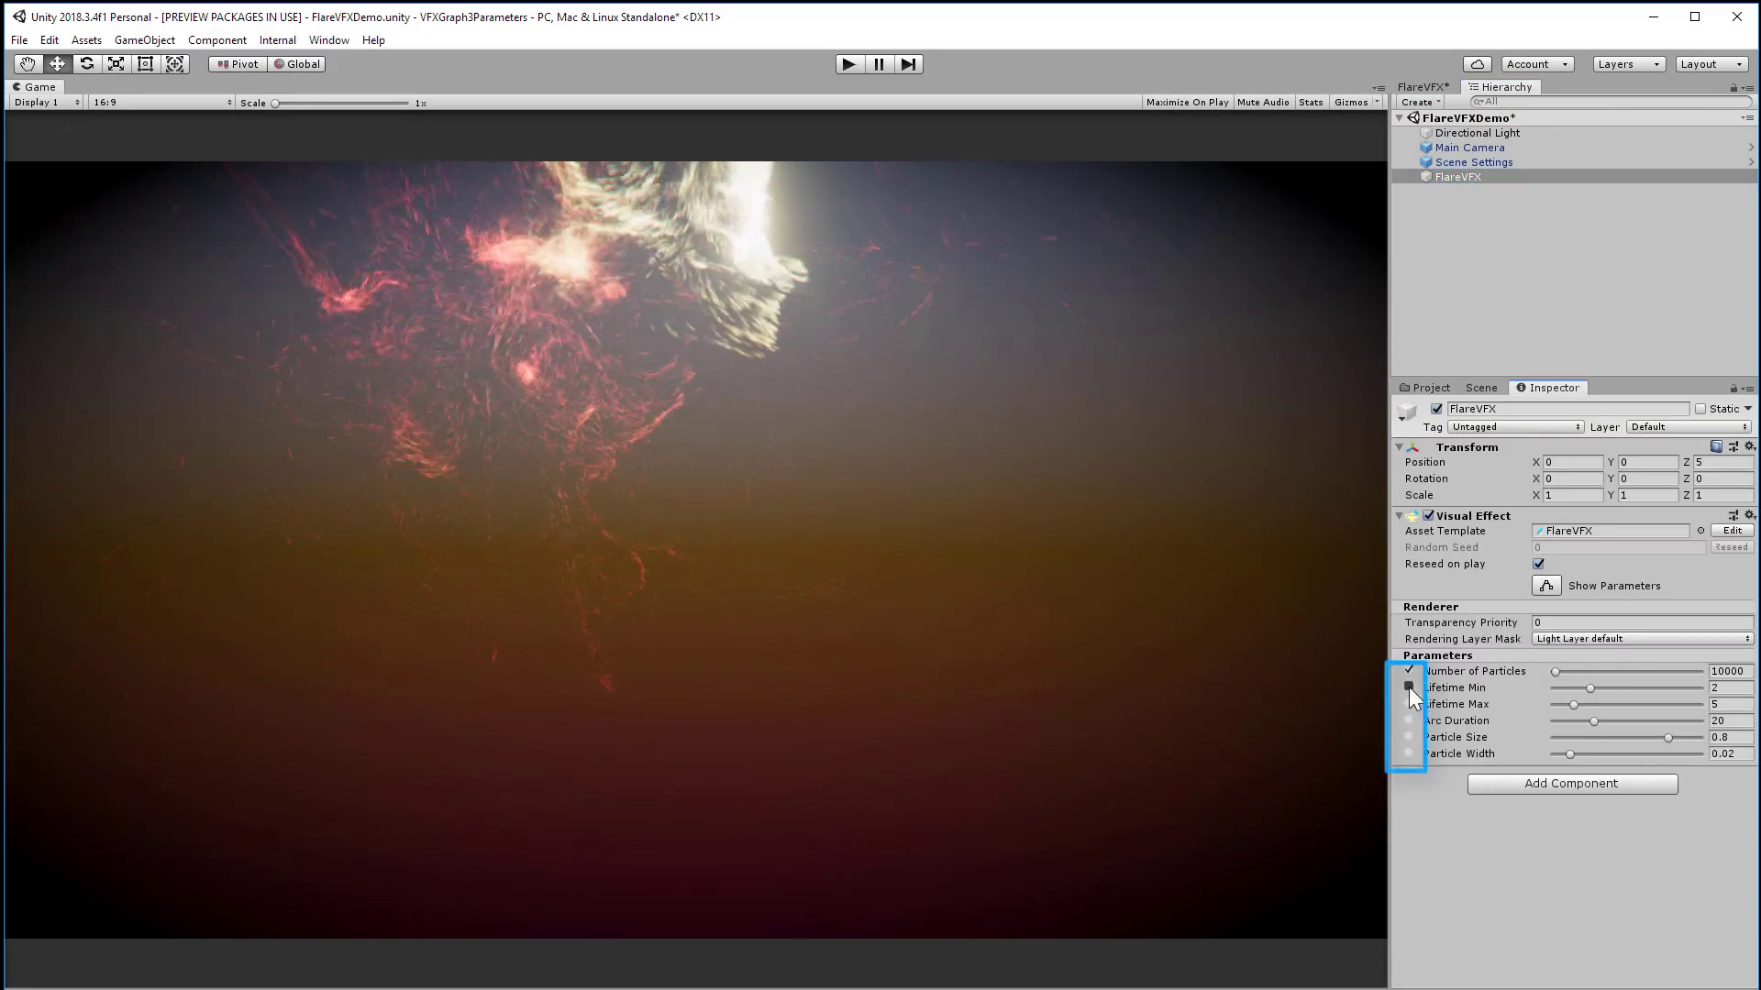
{"action": "left_click", "coordinate": [1409, 704]}
{"action": "left_click", "coordinate": [1409, 721]}
{"action": "left_click", "coordinate": [1409, 737]}
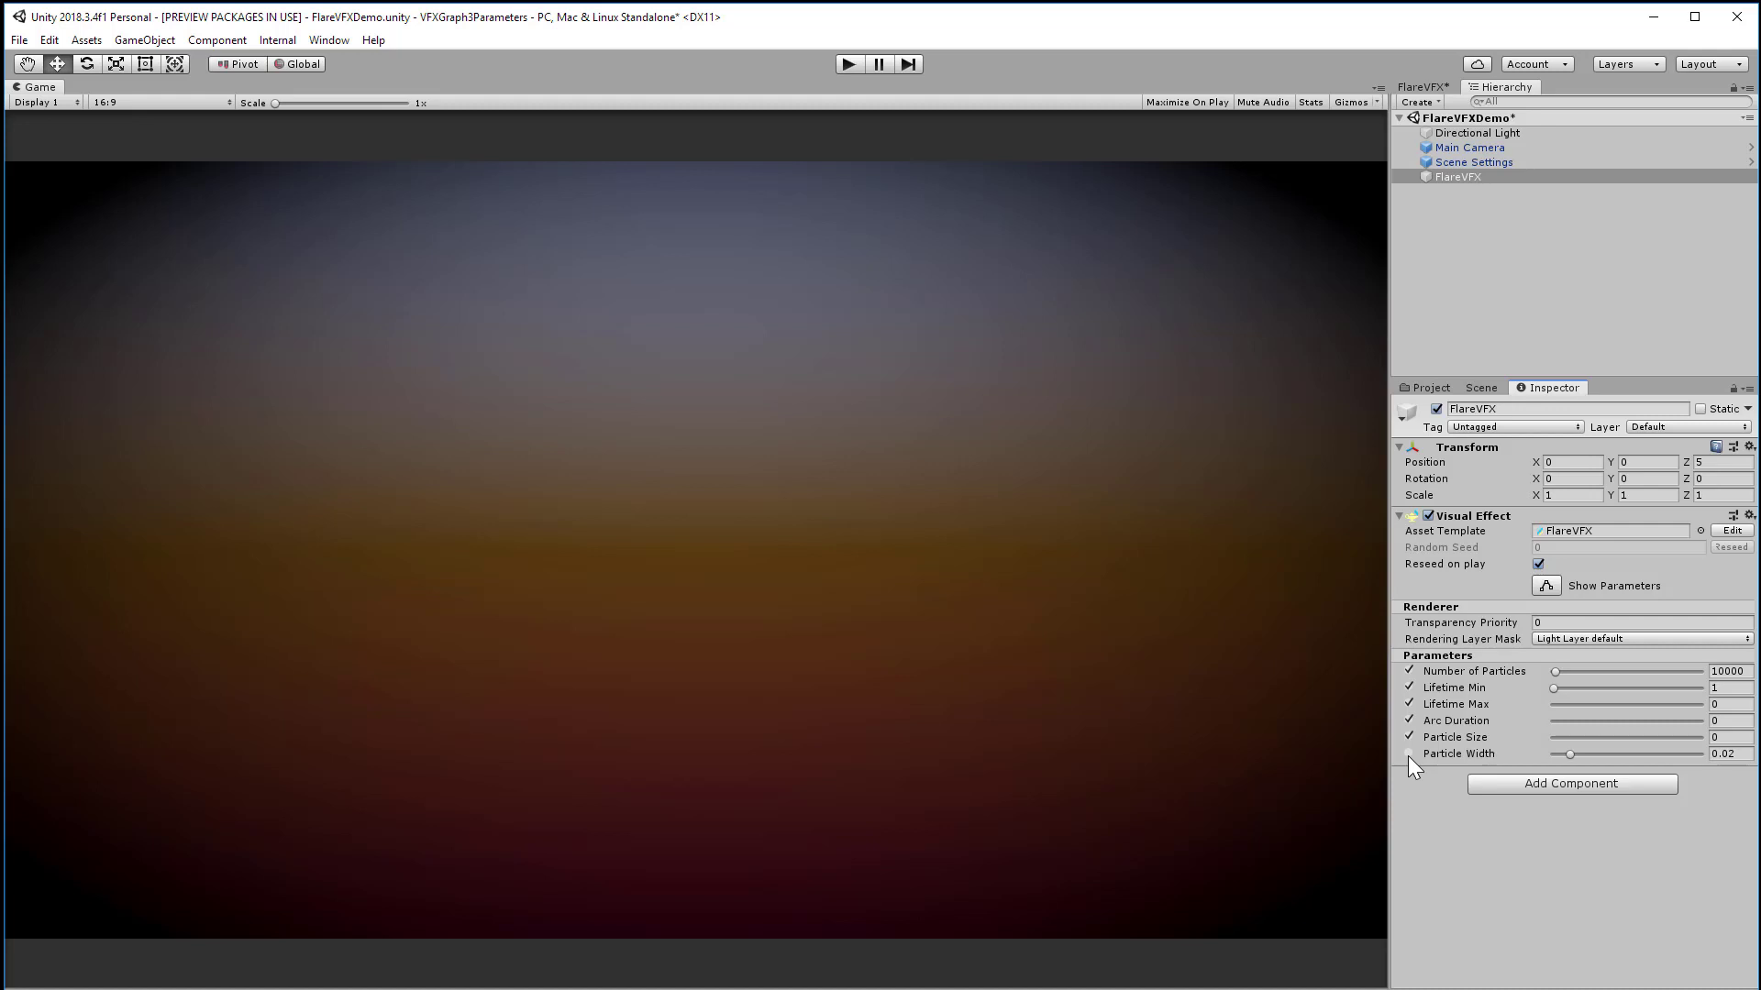
{"action": "left_click", "coordinate": [1409, 756]}
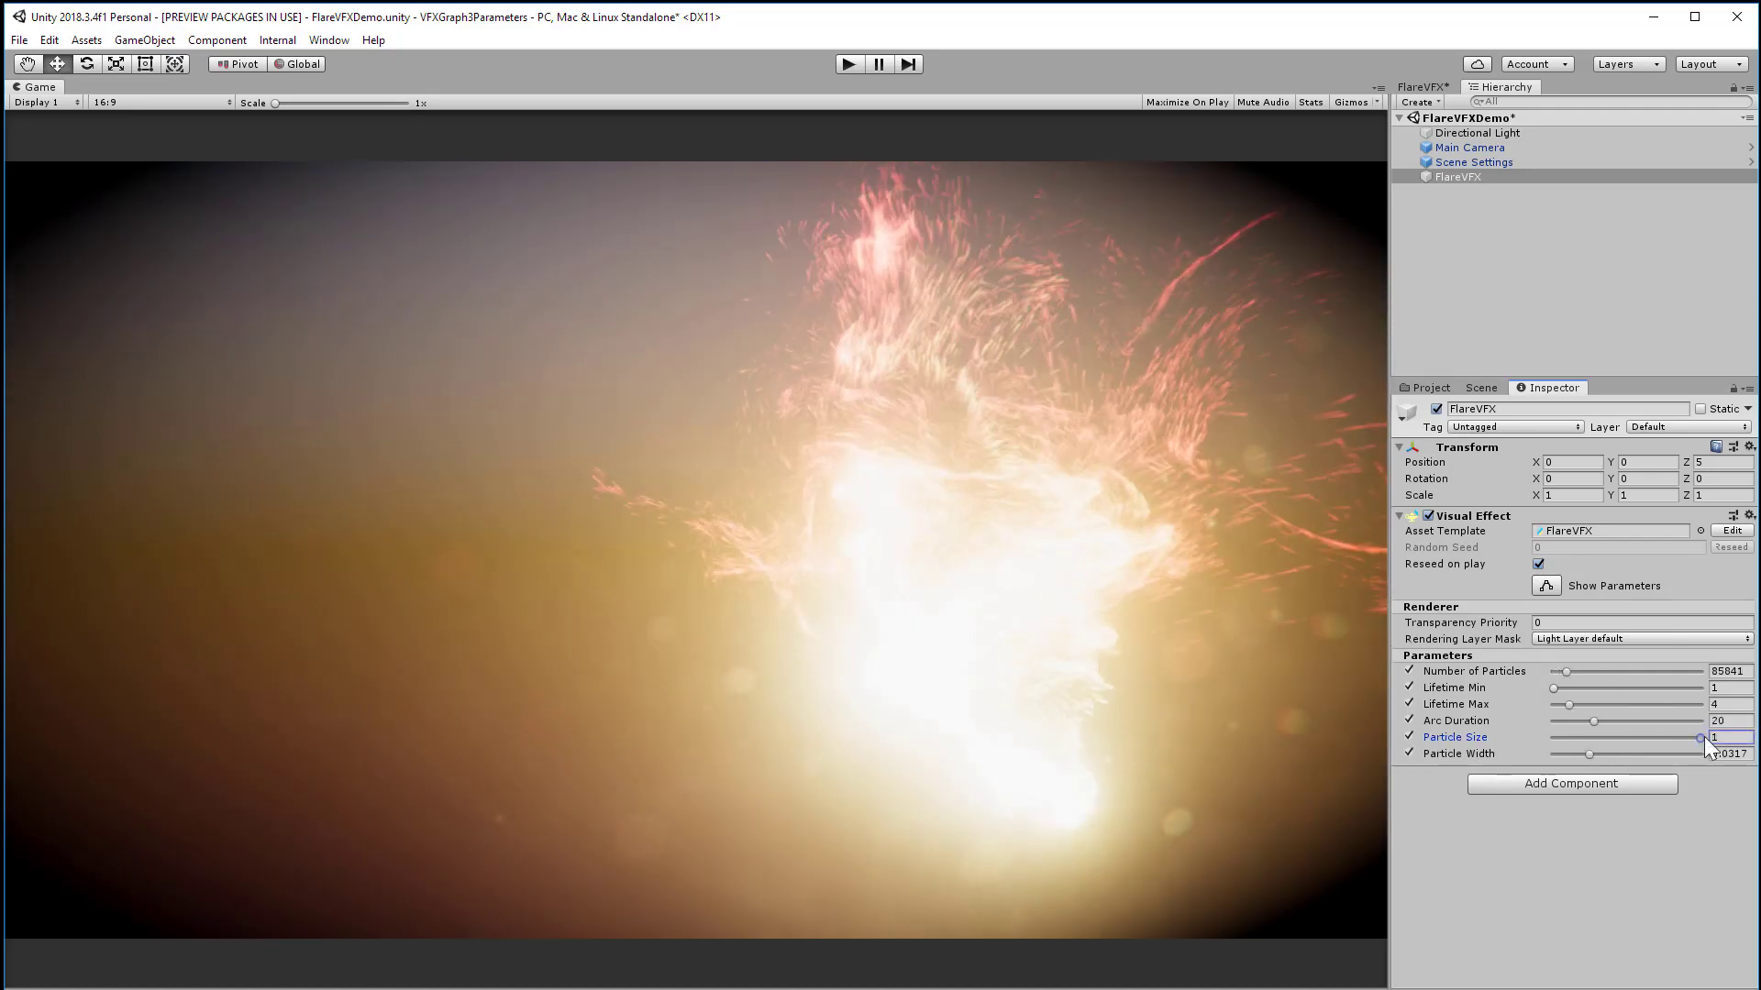
Reduce the FlareVFX object's Particle Size to about 0.623 and set its Arc Duration to 32.
{"action": "mouse_move", "coordinate": [1704, 736]}
{"action": "left_mouse_down"}
{"action": "mouse_move", "coordinate": [1561, 756]}
{"action": "mouse_move", "coordinate": [1638, 741]}
{"action": "mouse_move", "coordinate": [1603, 721]}
{"action": "mouse_move", "coordinate": [1631, 725]}
{"action": "left_mouse_up"}
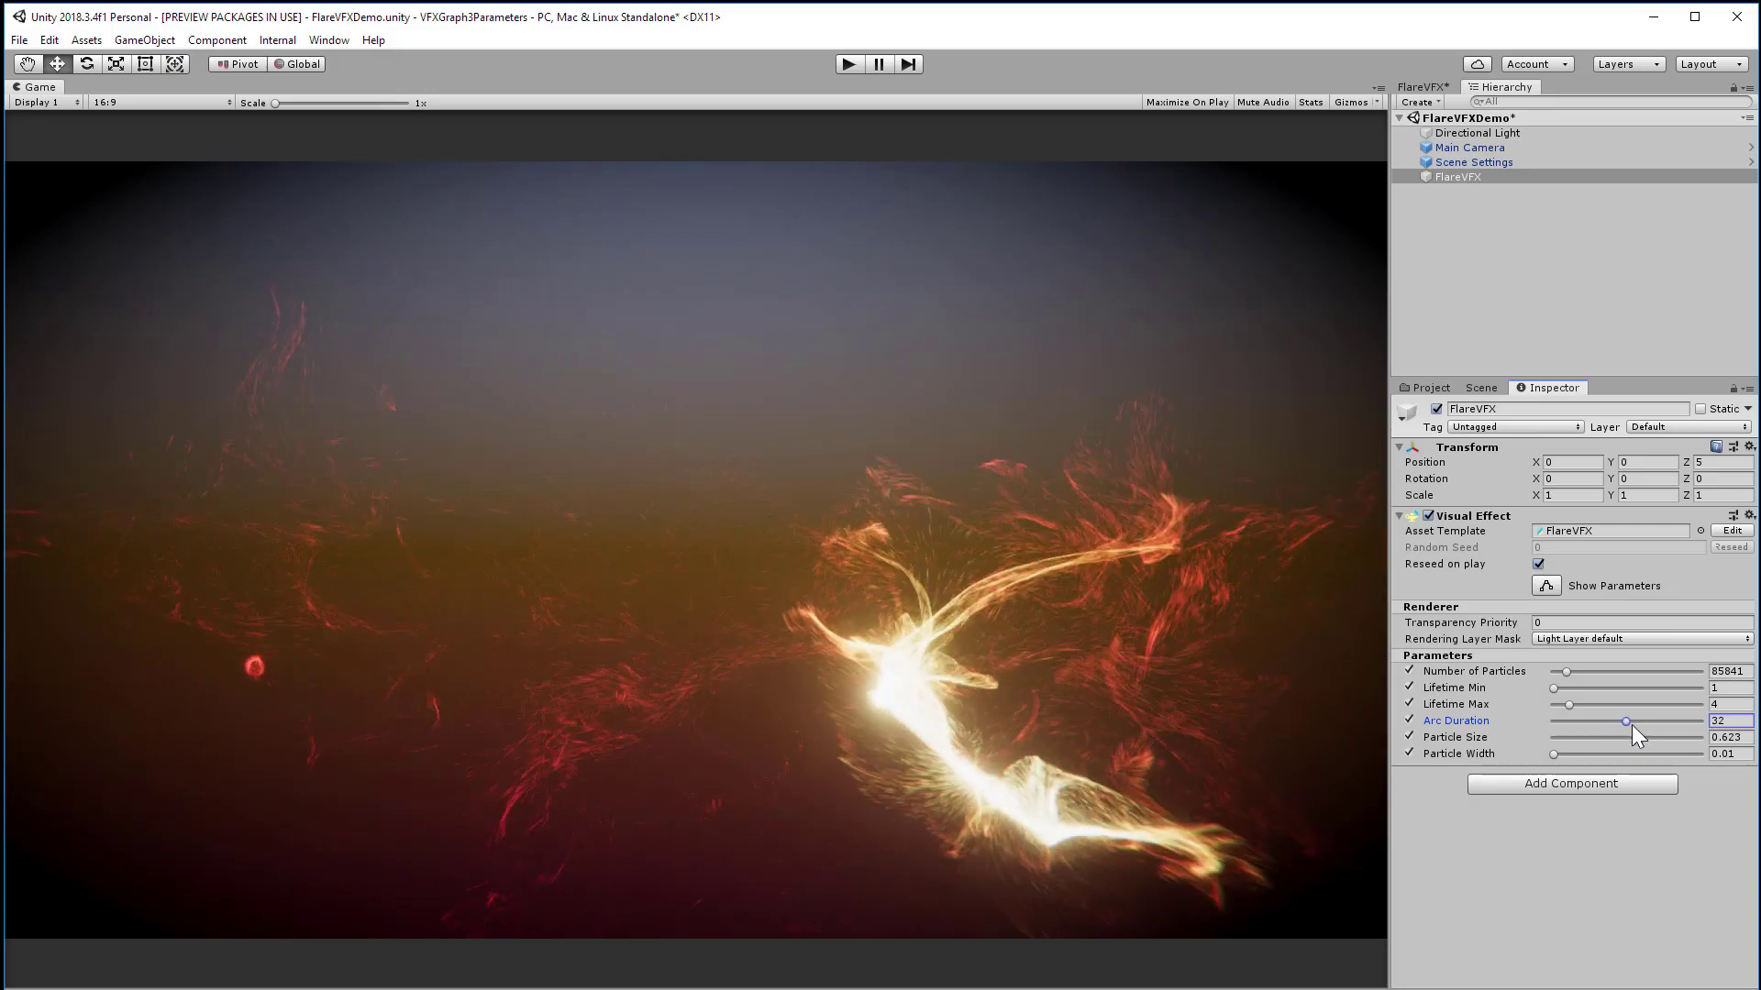
{"action": "left_click", "coordinate": [1738, 672]}
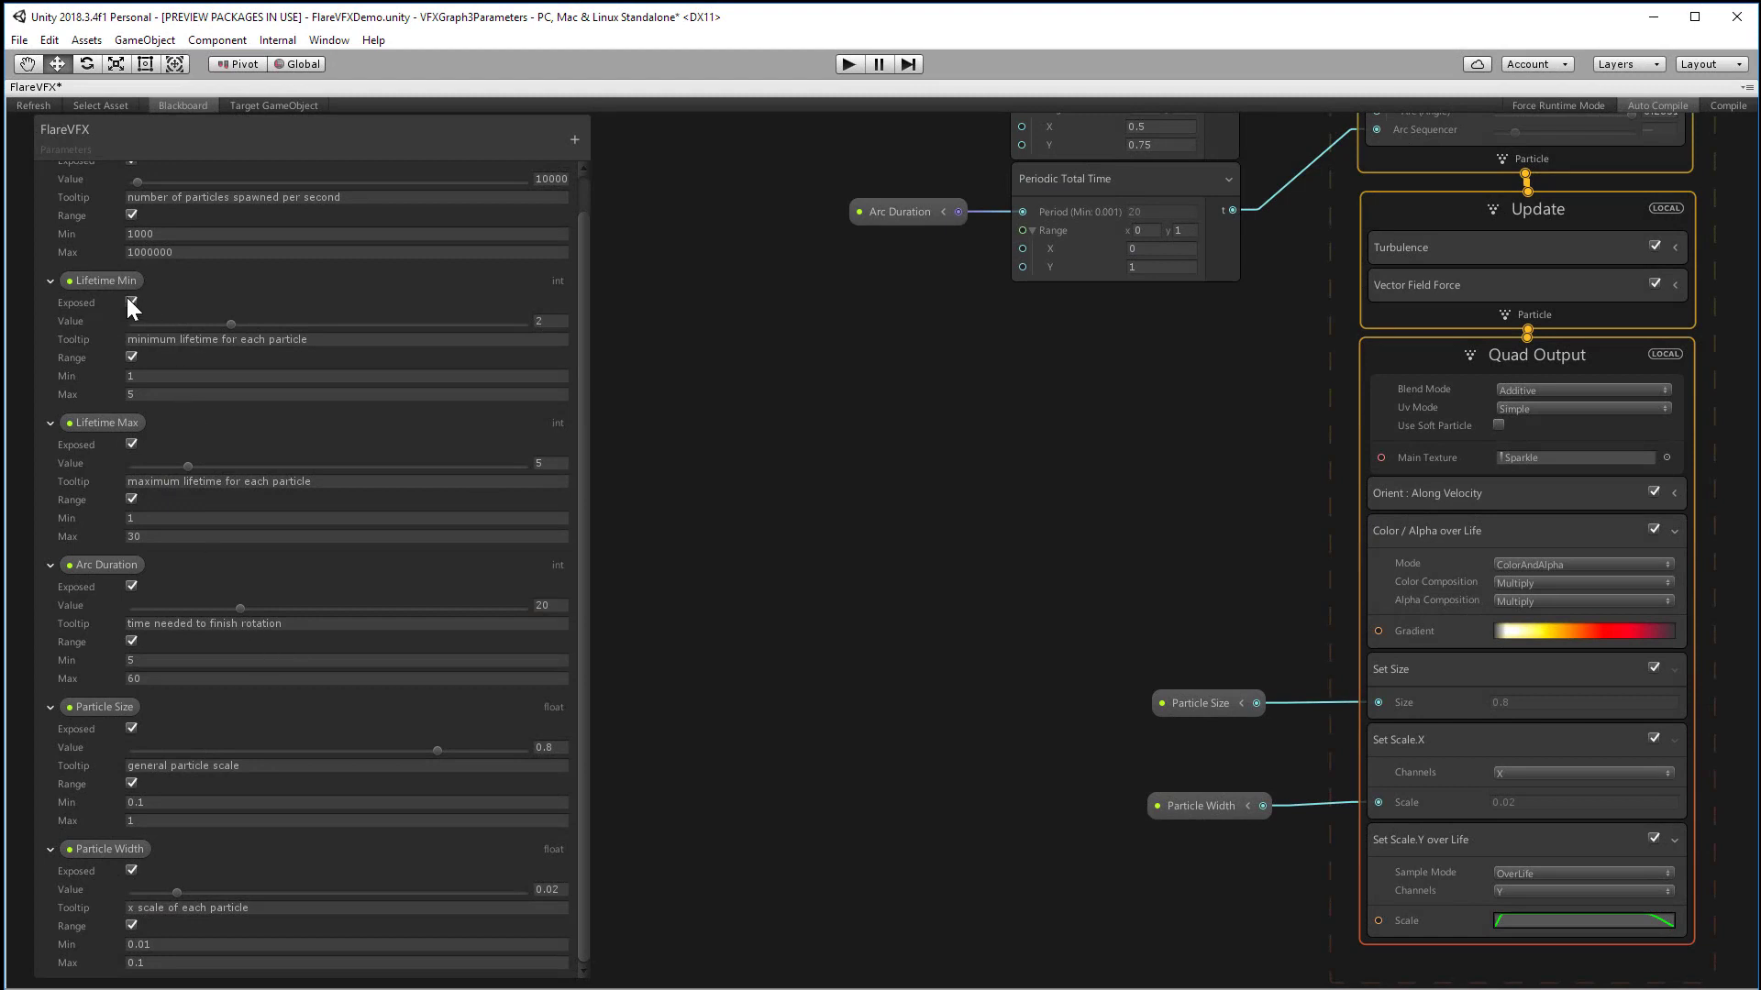
In the FlareVFX graph's Blackboard, collapse the details of all six parameters from Number of Particles to Particle Width.
{"action": "left_click", "coordinate": [51, 281]}
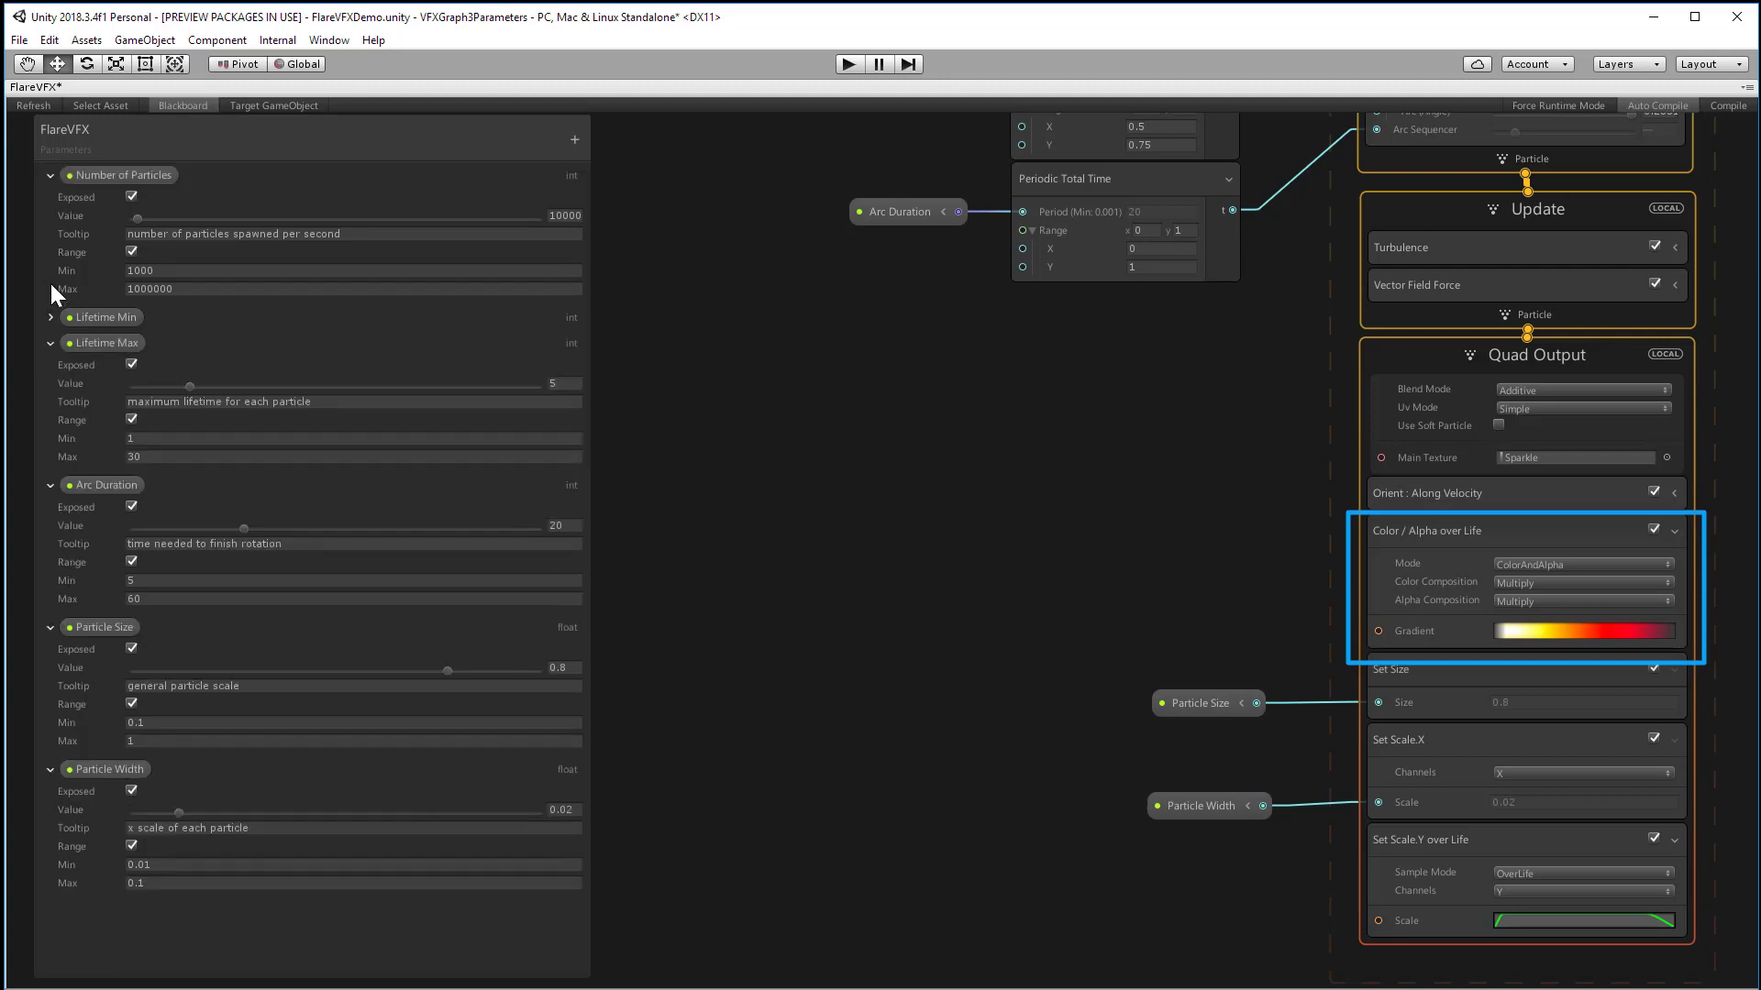
{"action": "left_click", "coordinate": [50, 342]}
{"action": "left_click", "coordinate": [52, 369]}
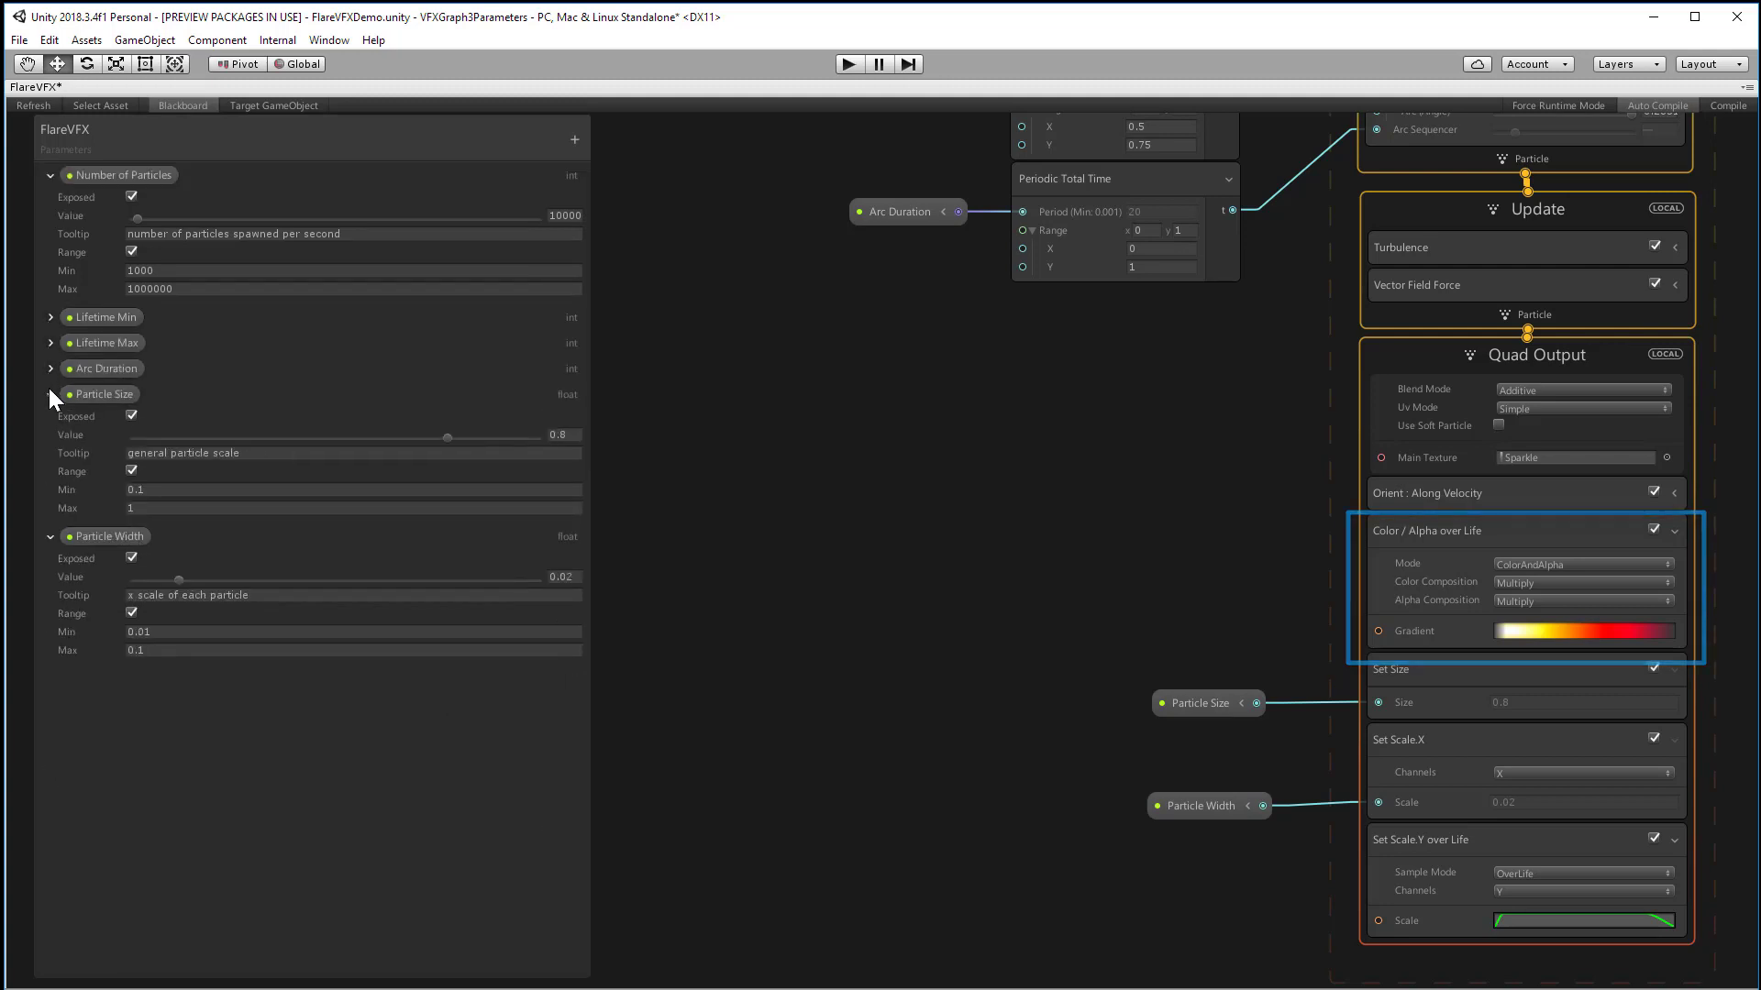
{"action": "left_click", "coordinate": [49, 394]}
{"action": "left_click", "coordinate": [48, 422]}
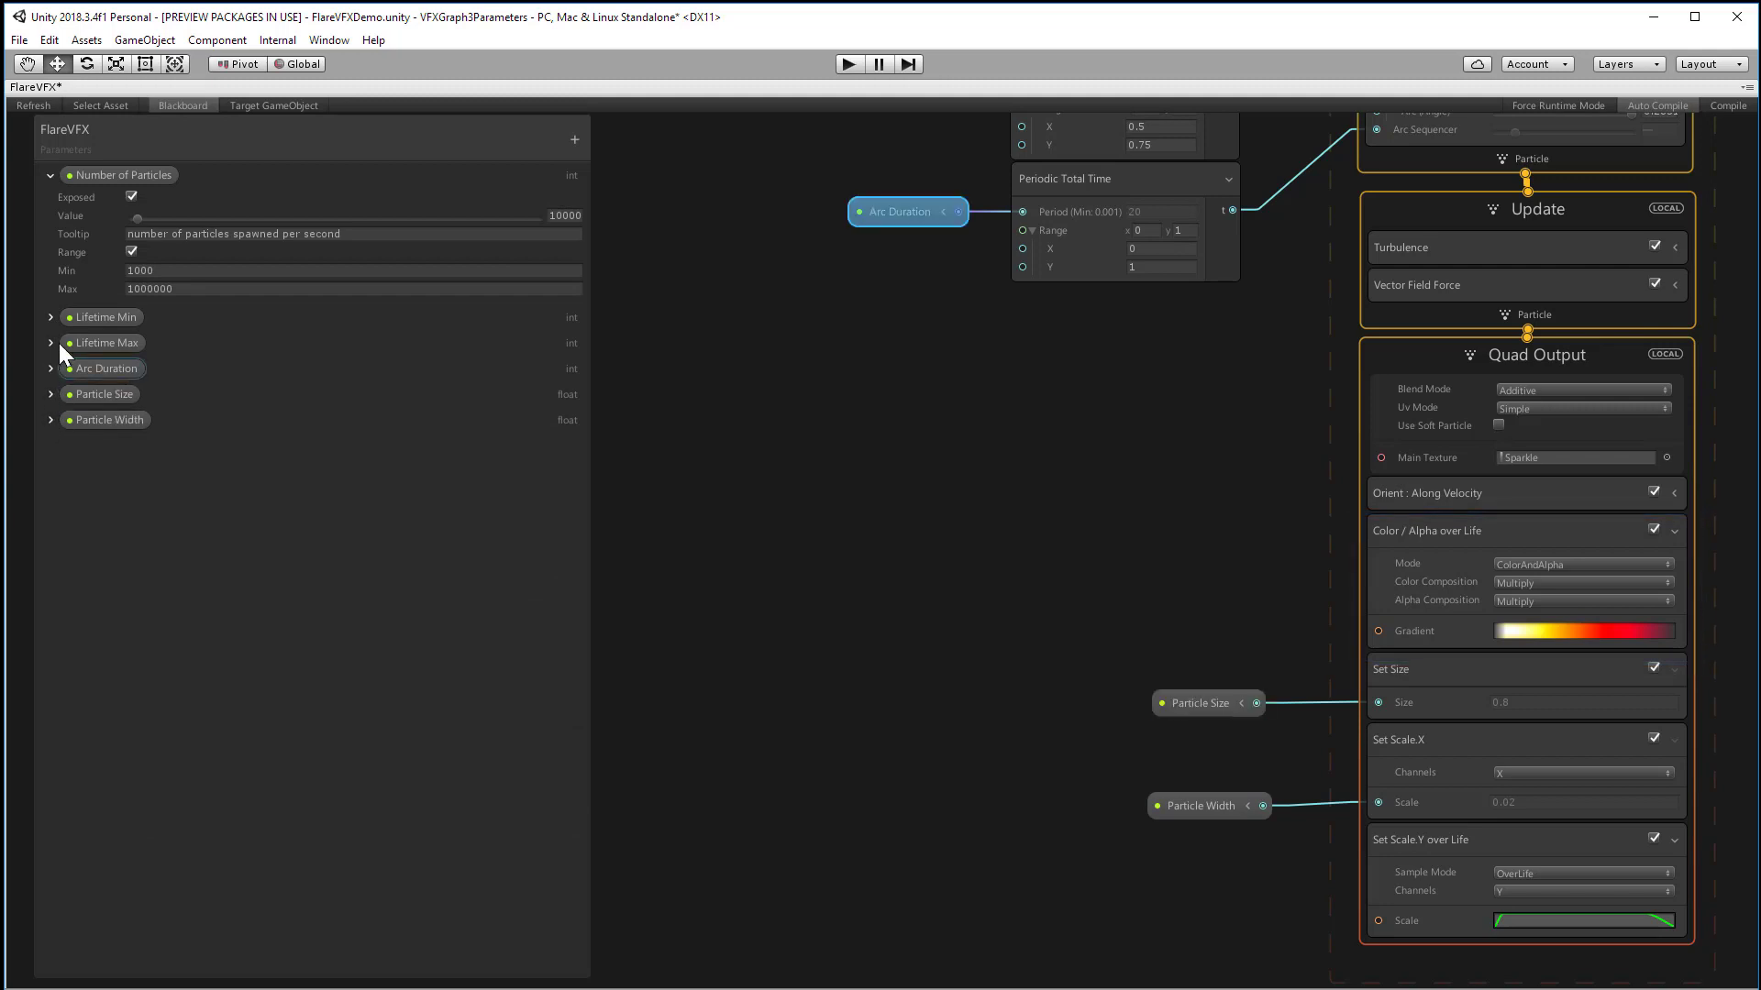
{"action": "left_click", "coordinate": [50, 176]}
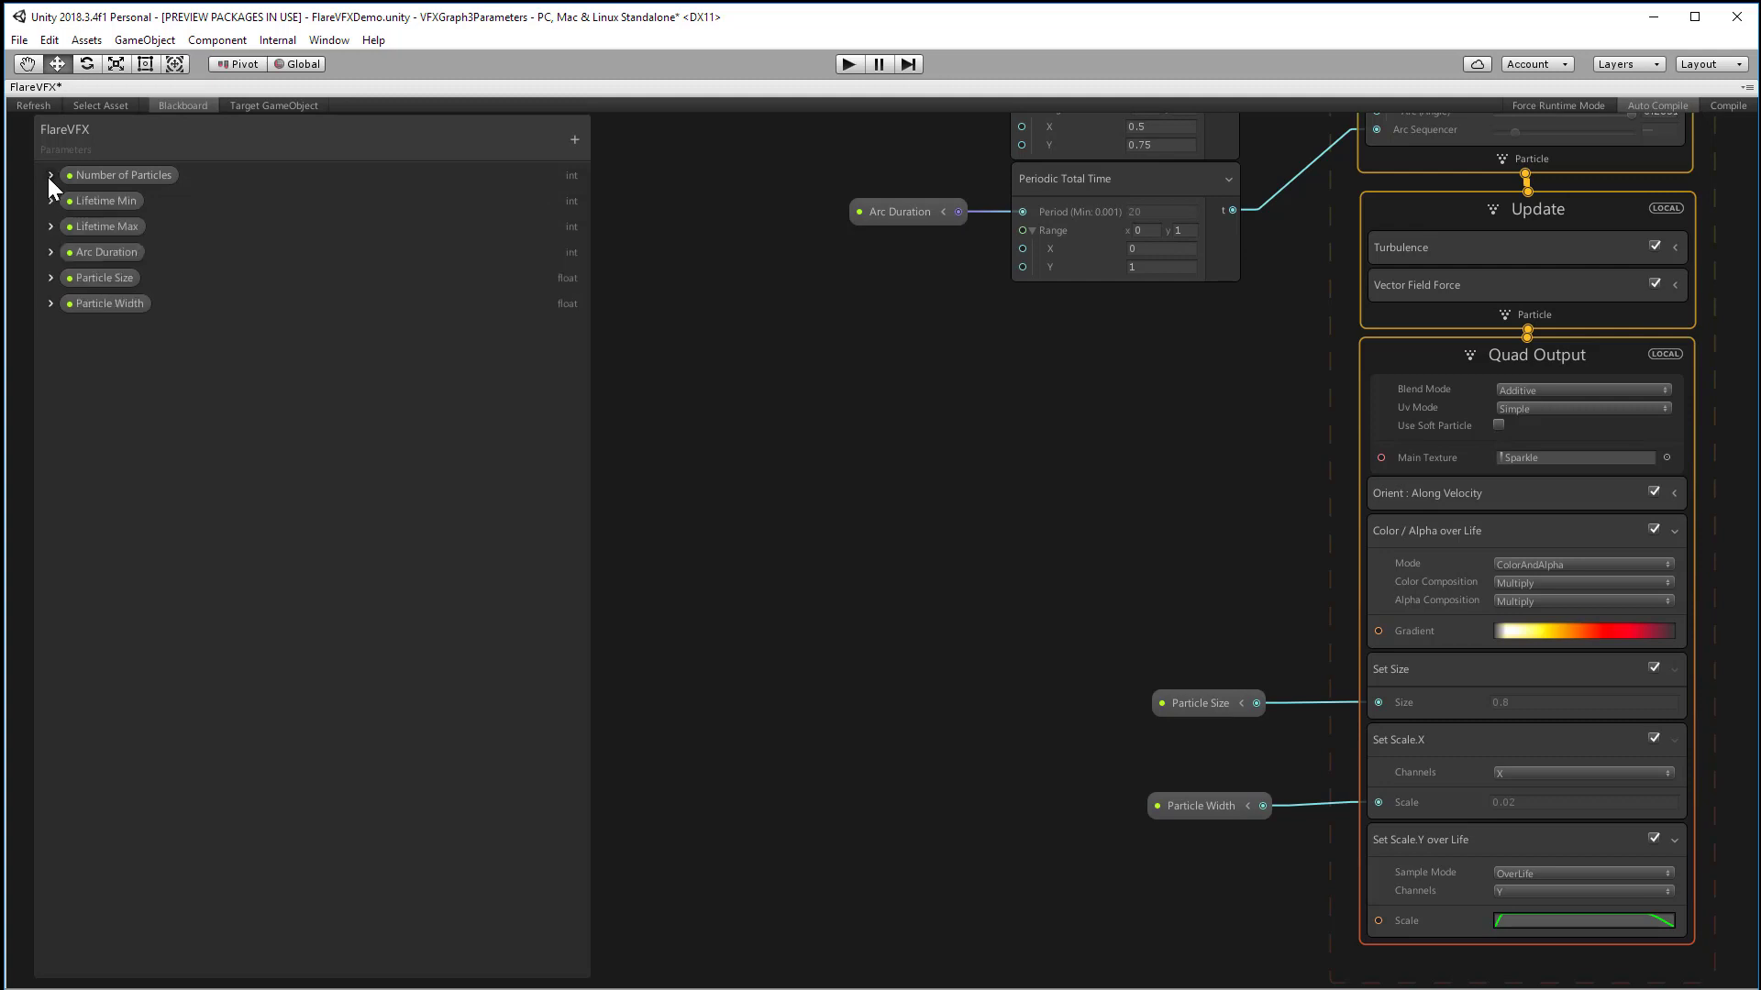
Add a Gradient parameter to the Blackboard, name it Color over Lifetime, and make it exposed.
{"action": "left_click", "coordinate": [574, 140]}
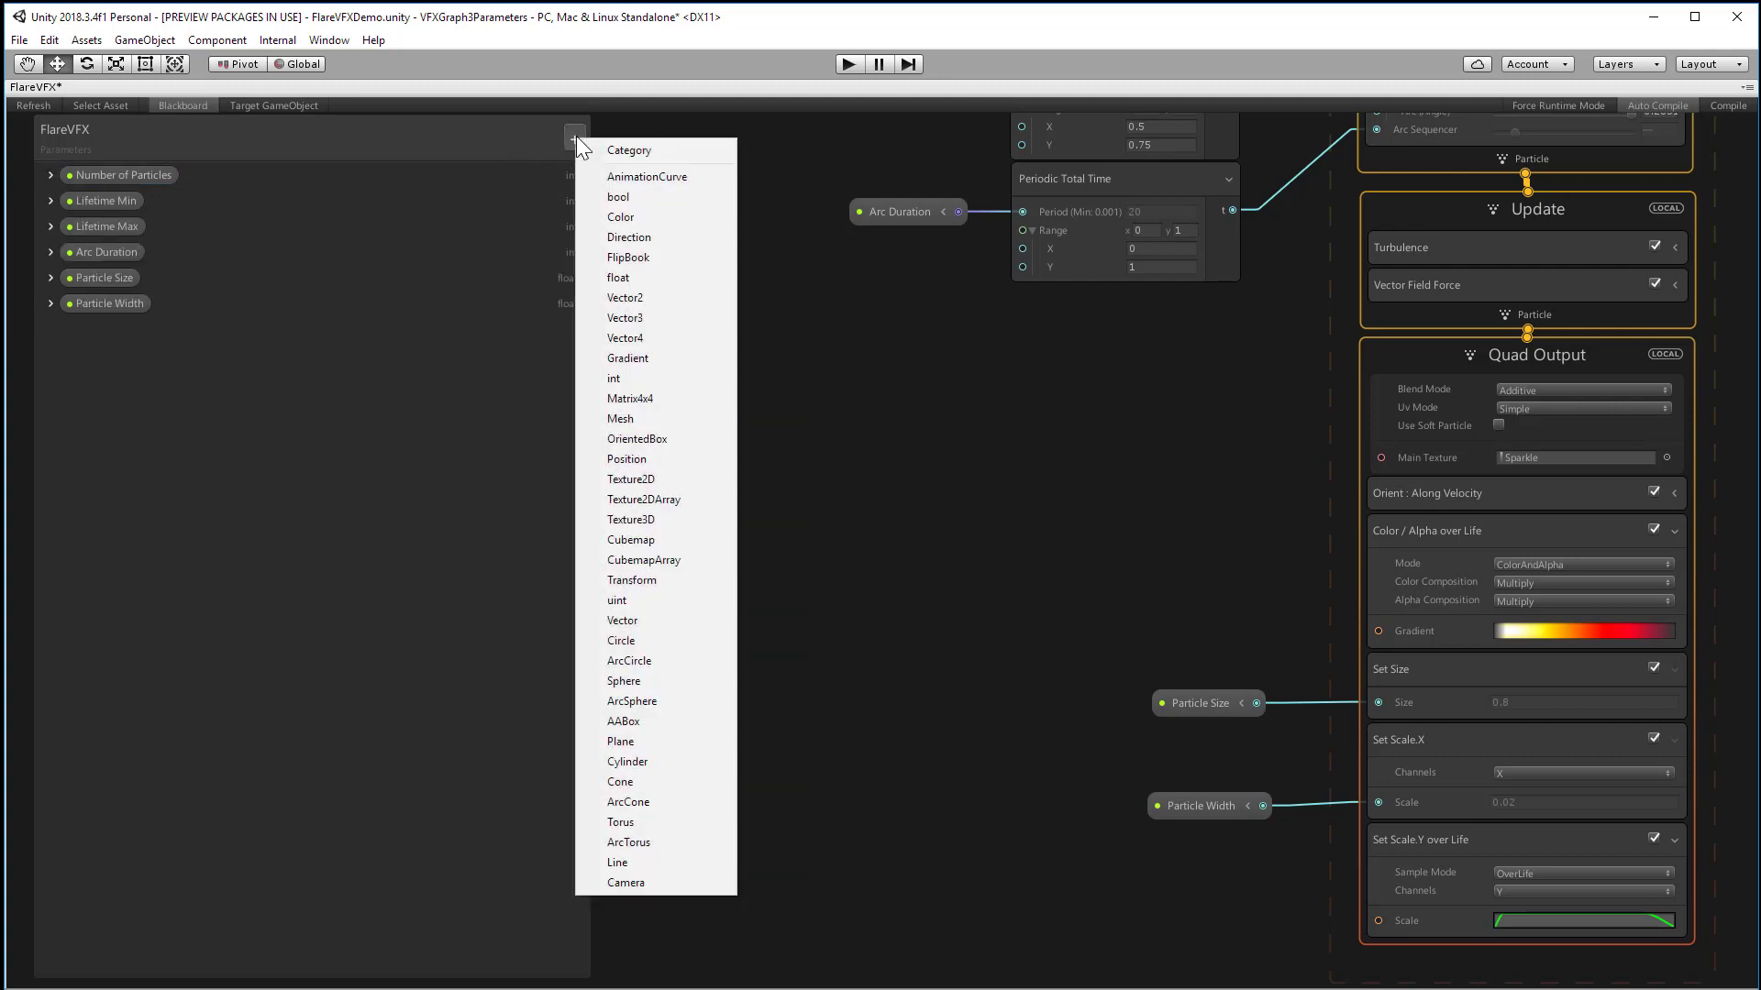
{"action": "left_click", "coordinate": [690, 357]}
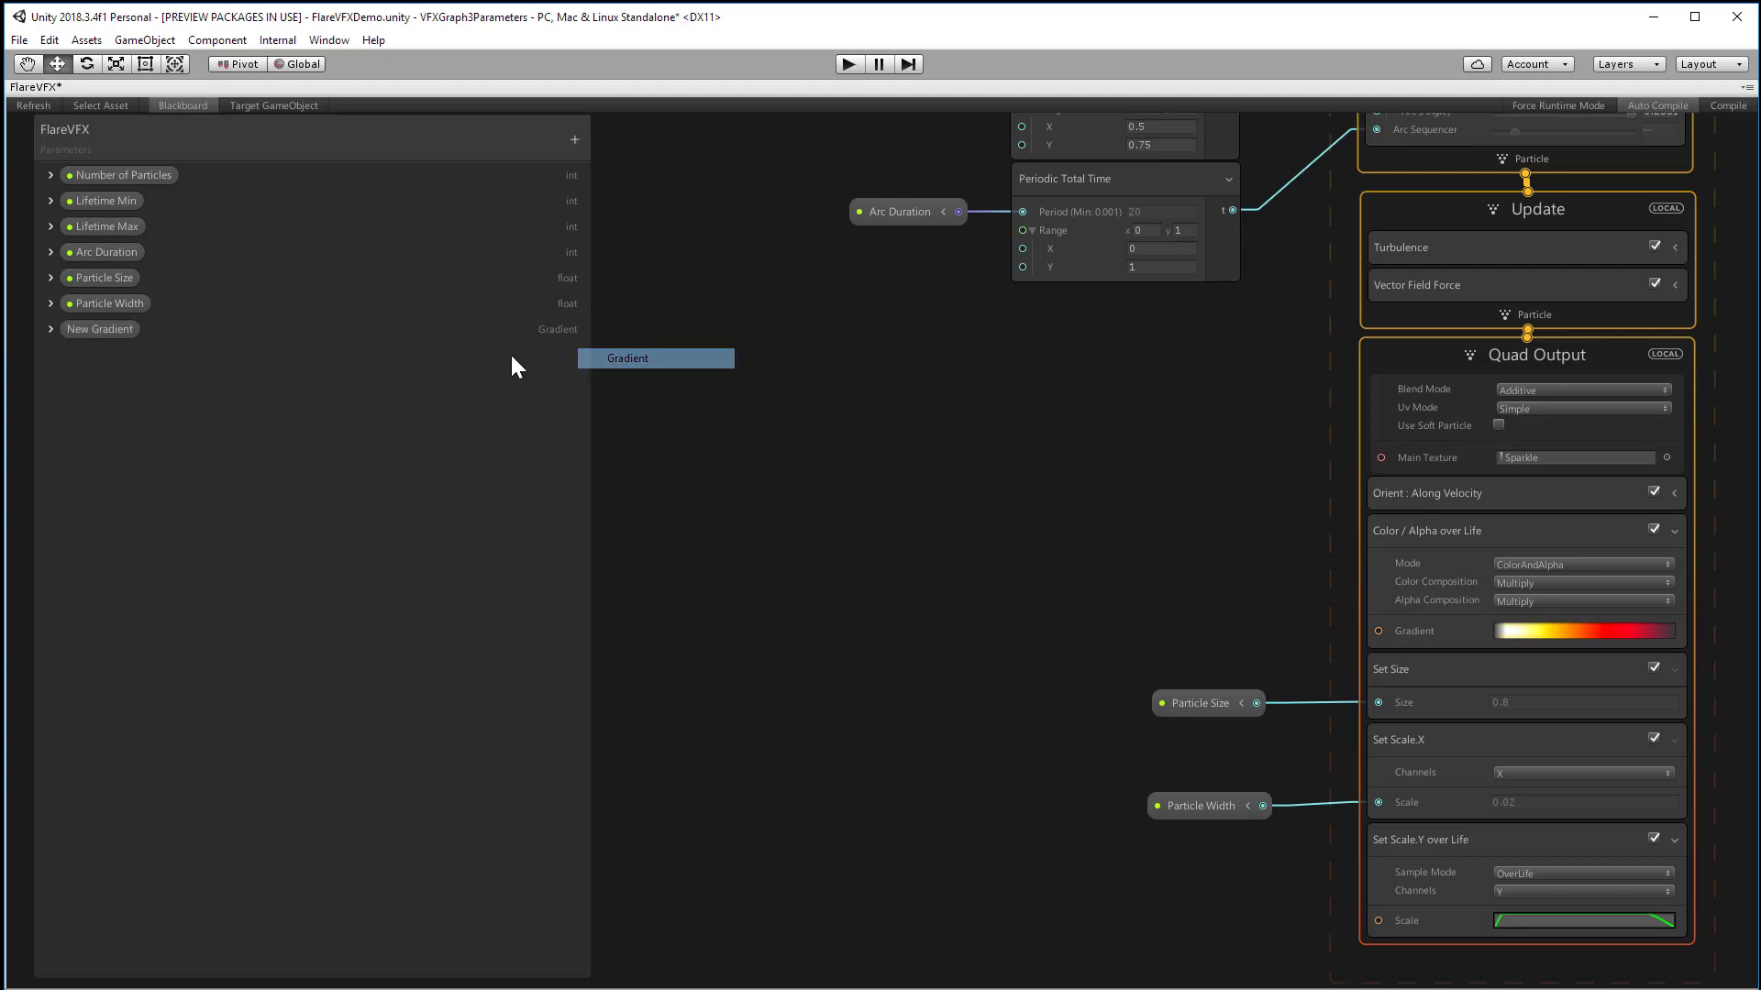
{"action": "left_click", "coordinate": [52, 328]}
{"action": "double_click", "coordinate": [90, 330]}
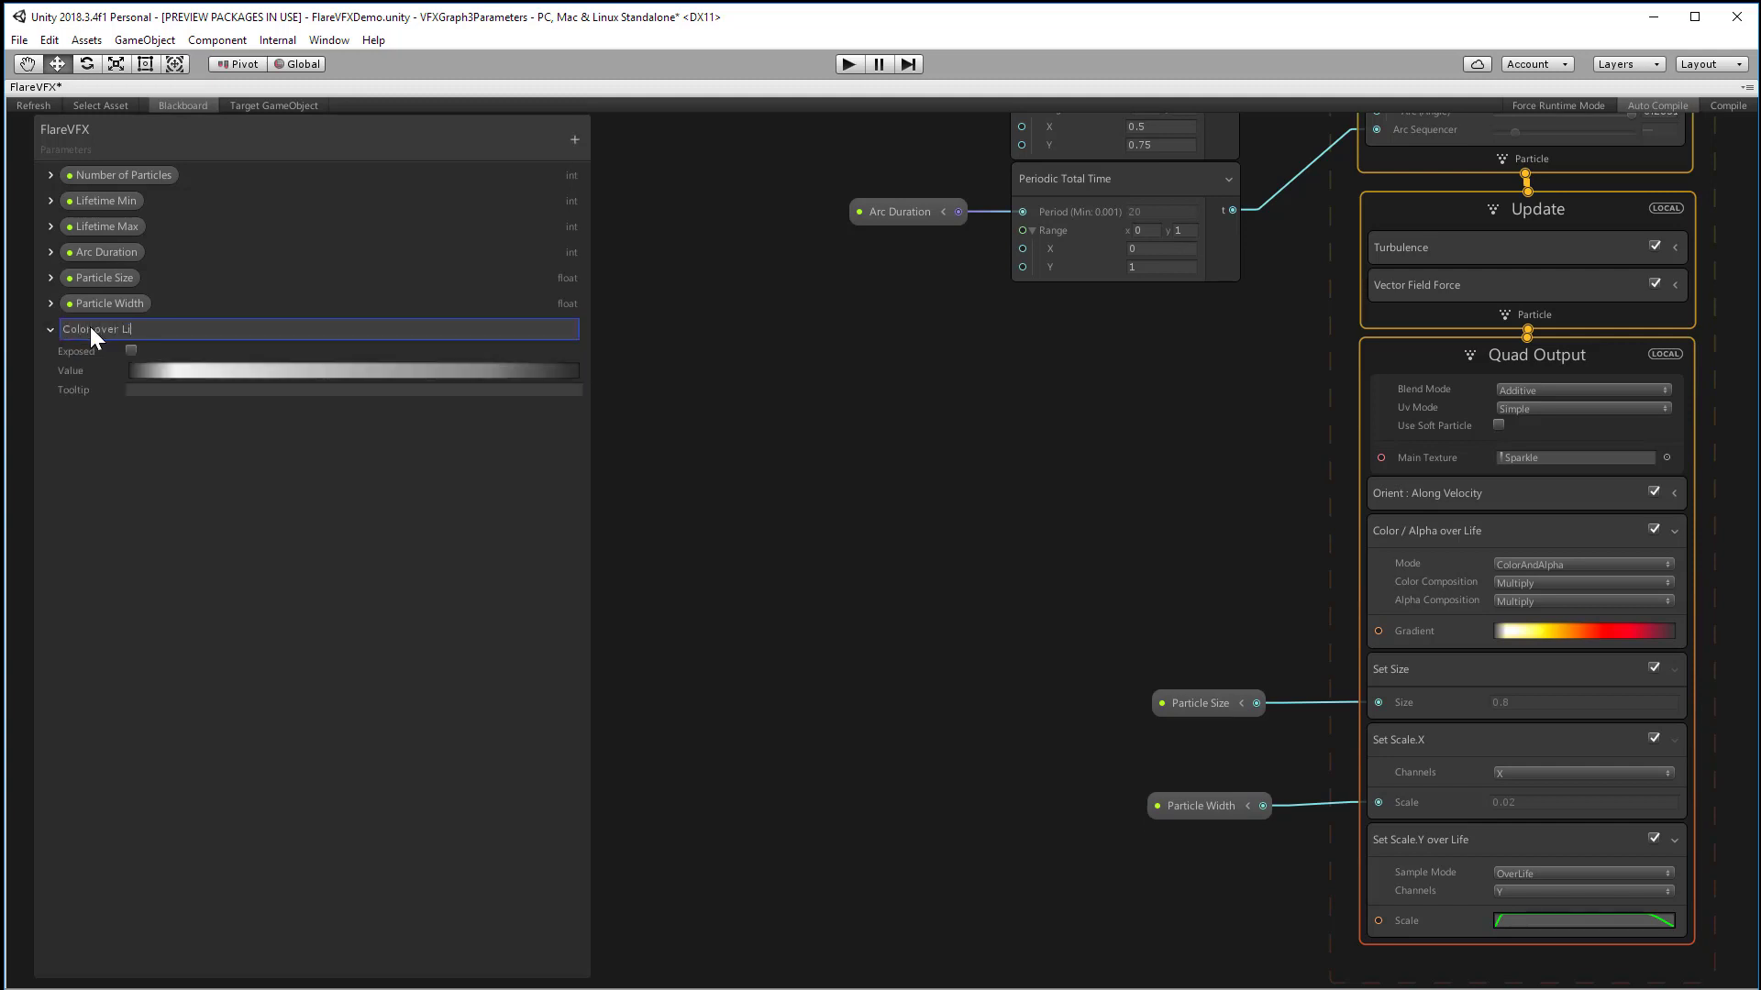
{"action": "type", "text": "Color over Lifetime"}
{"action": "key", "text": "Return"}
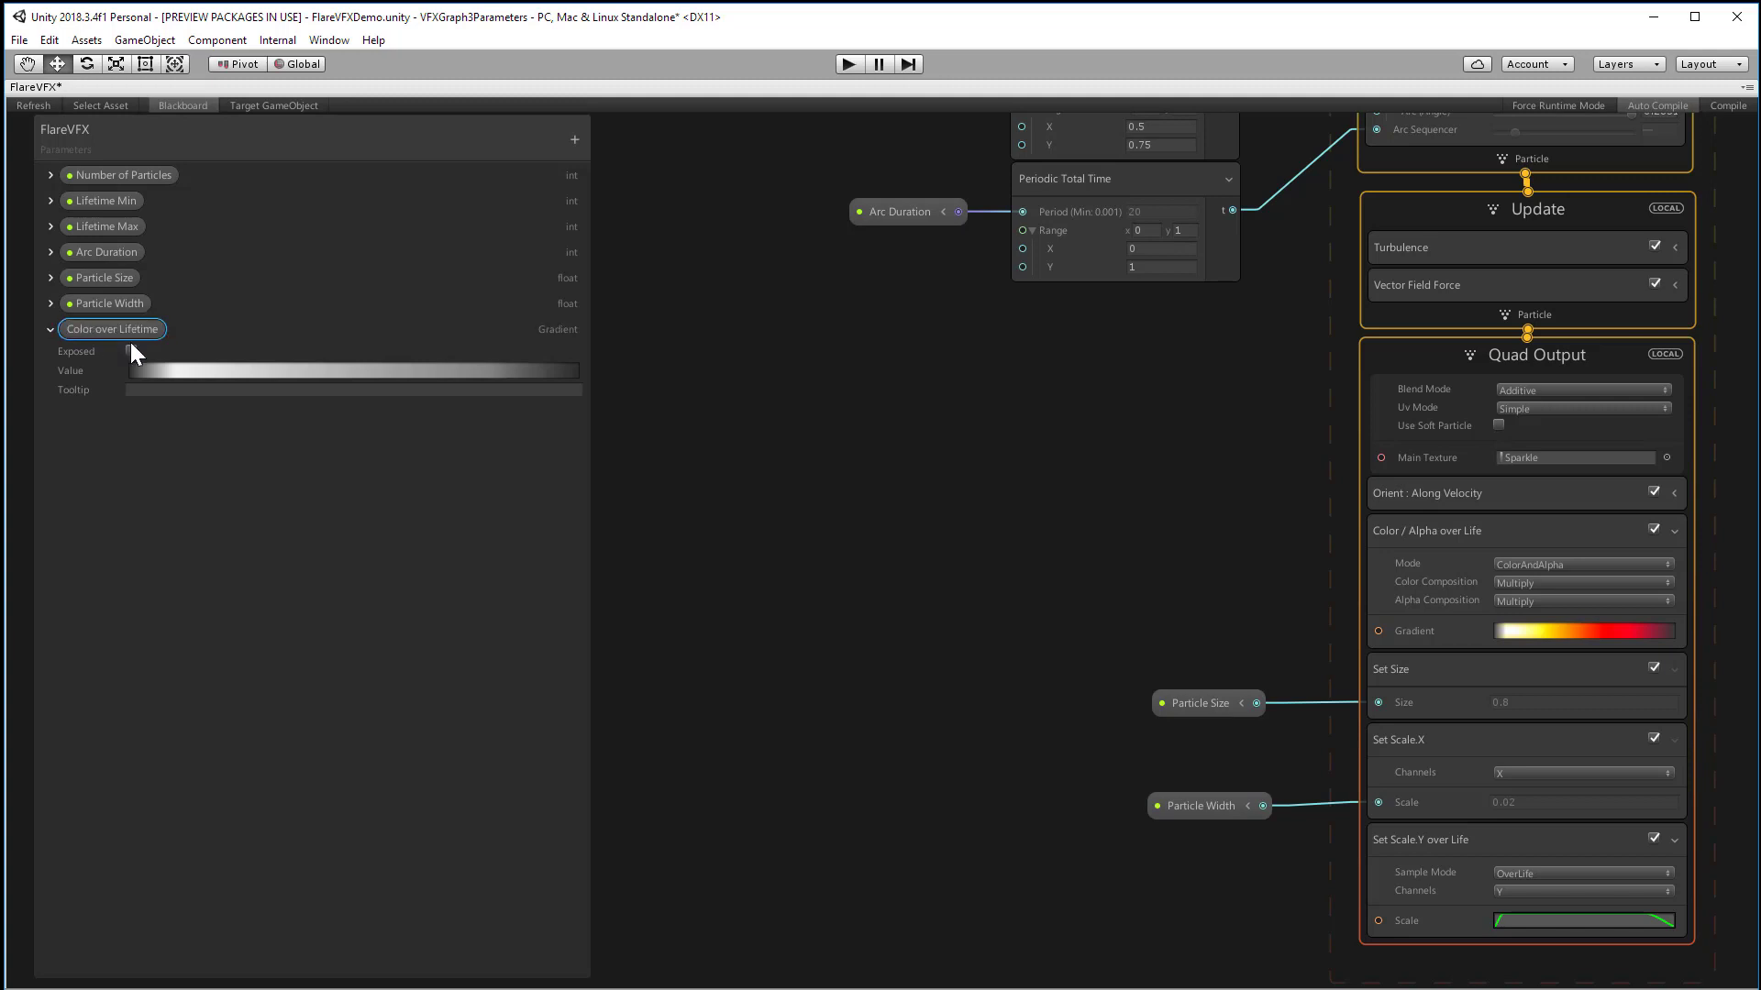
{"action": "left_click", "coordinate": [133, 349]}
Give Color over Lifetime the dark blue-purple-pink preset gradient and the tooltip "color and alpha changes over particle lifetime".
{"action": "left_click", "coordinate": [272, 370]}
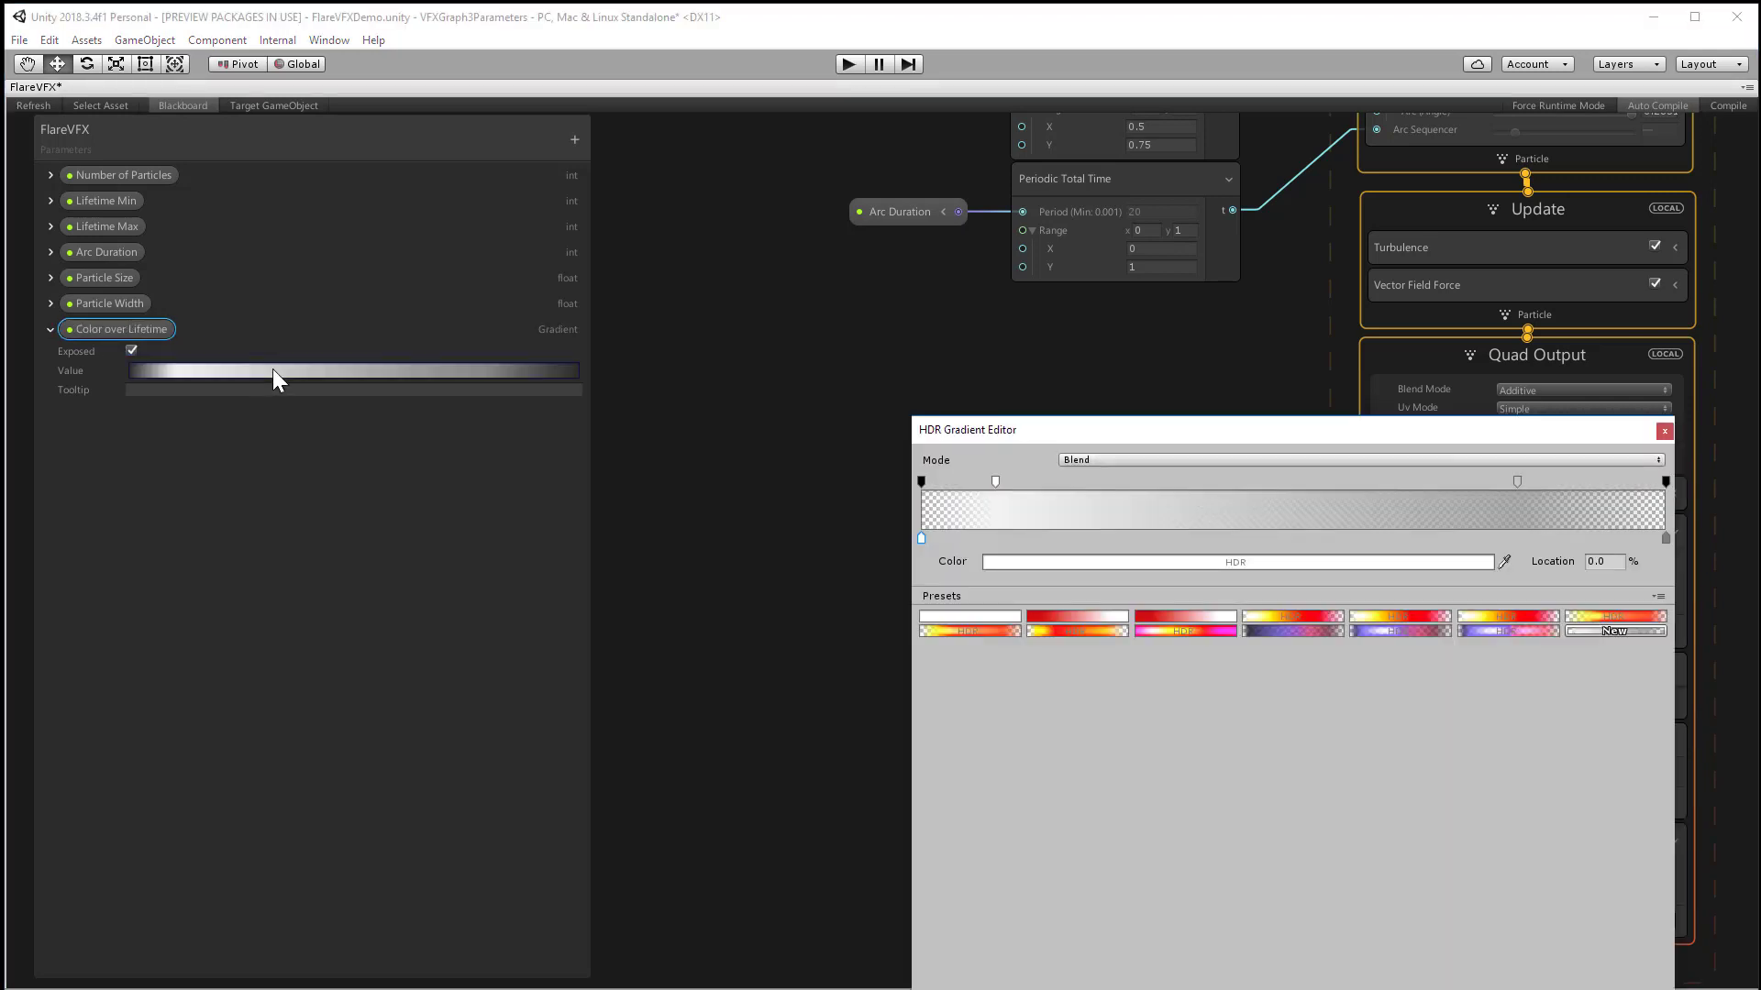
{"action": "left_click", "coordinate": [1313, 631]}
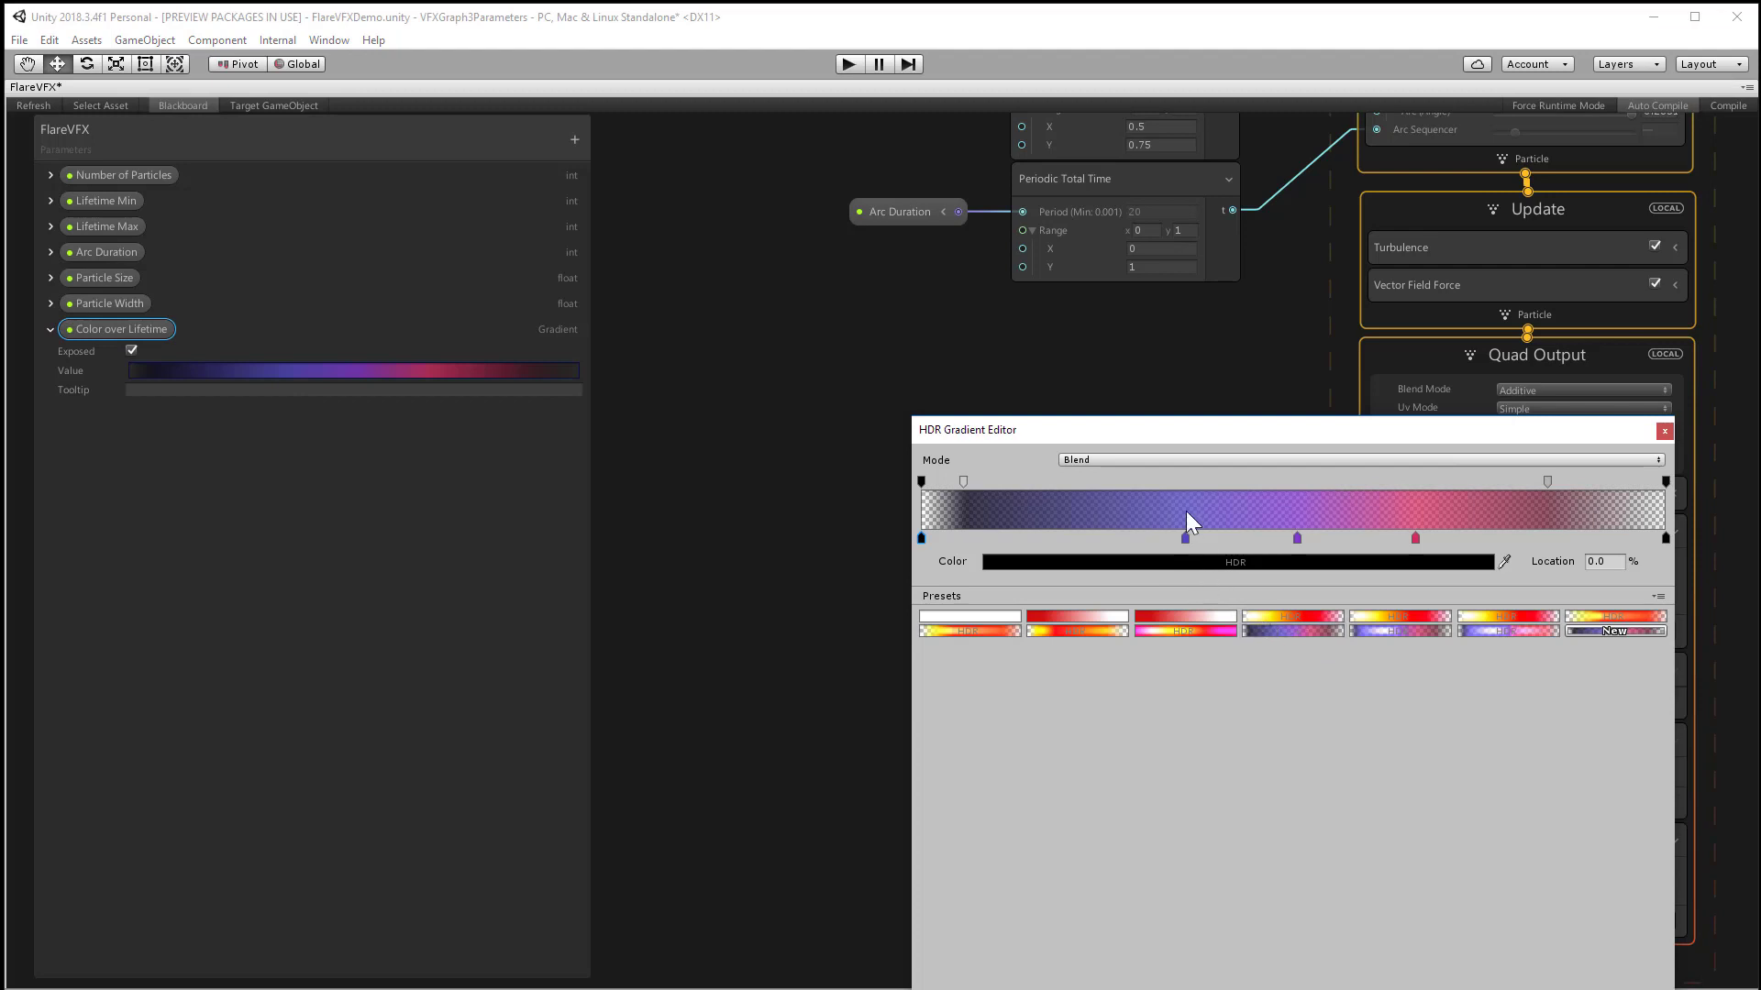
{"action": "left_click_drag", "start_coordinate": [1174, 421], "coordinate": [1055, 371]}
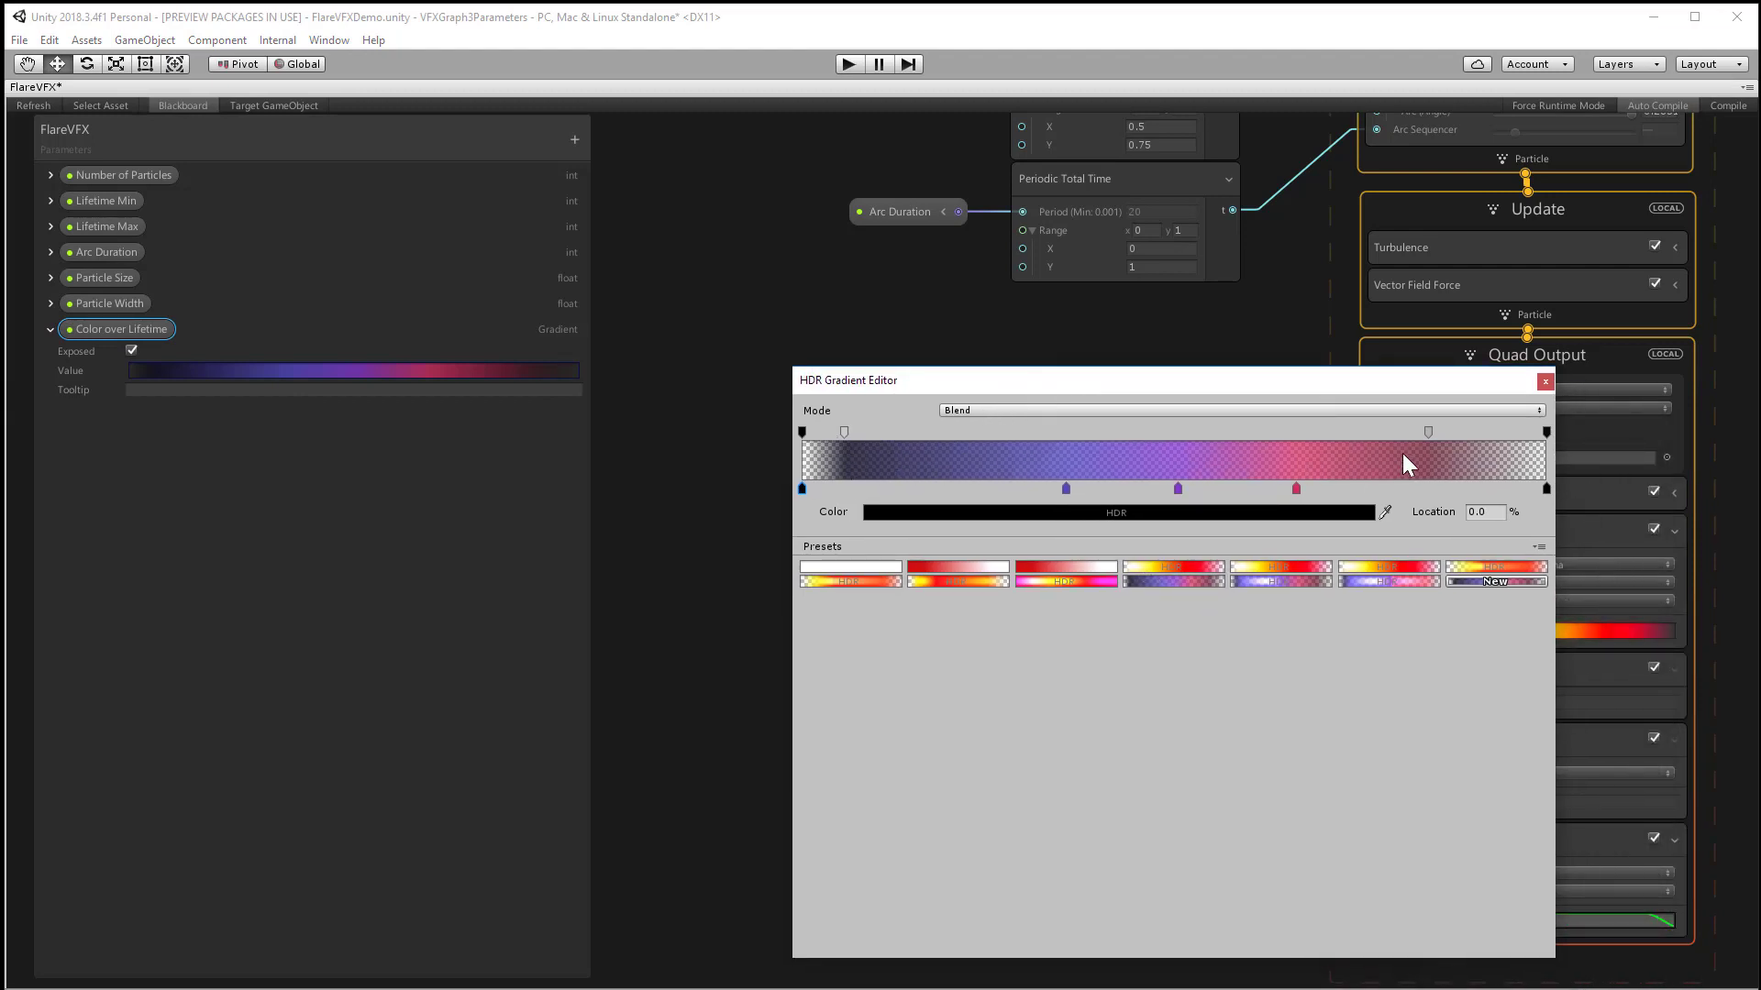
{"action": "left_click", "coordinate": [1545, 381]}
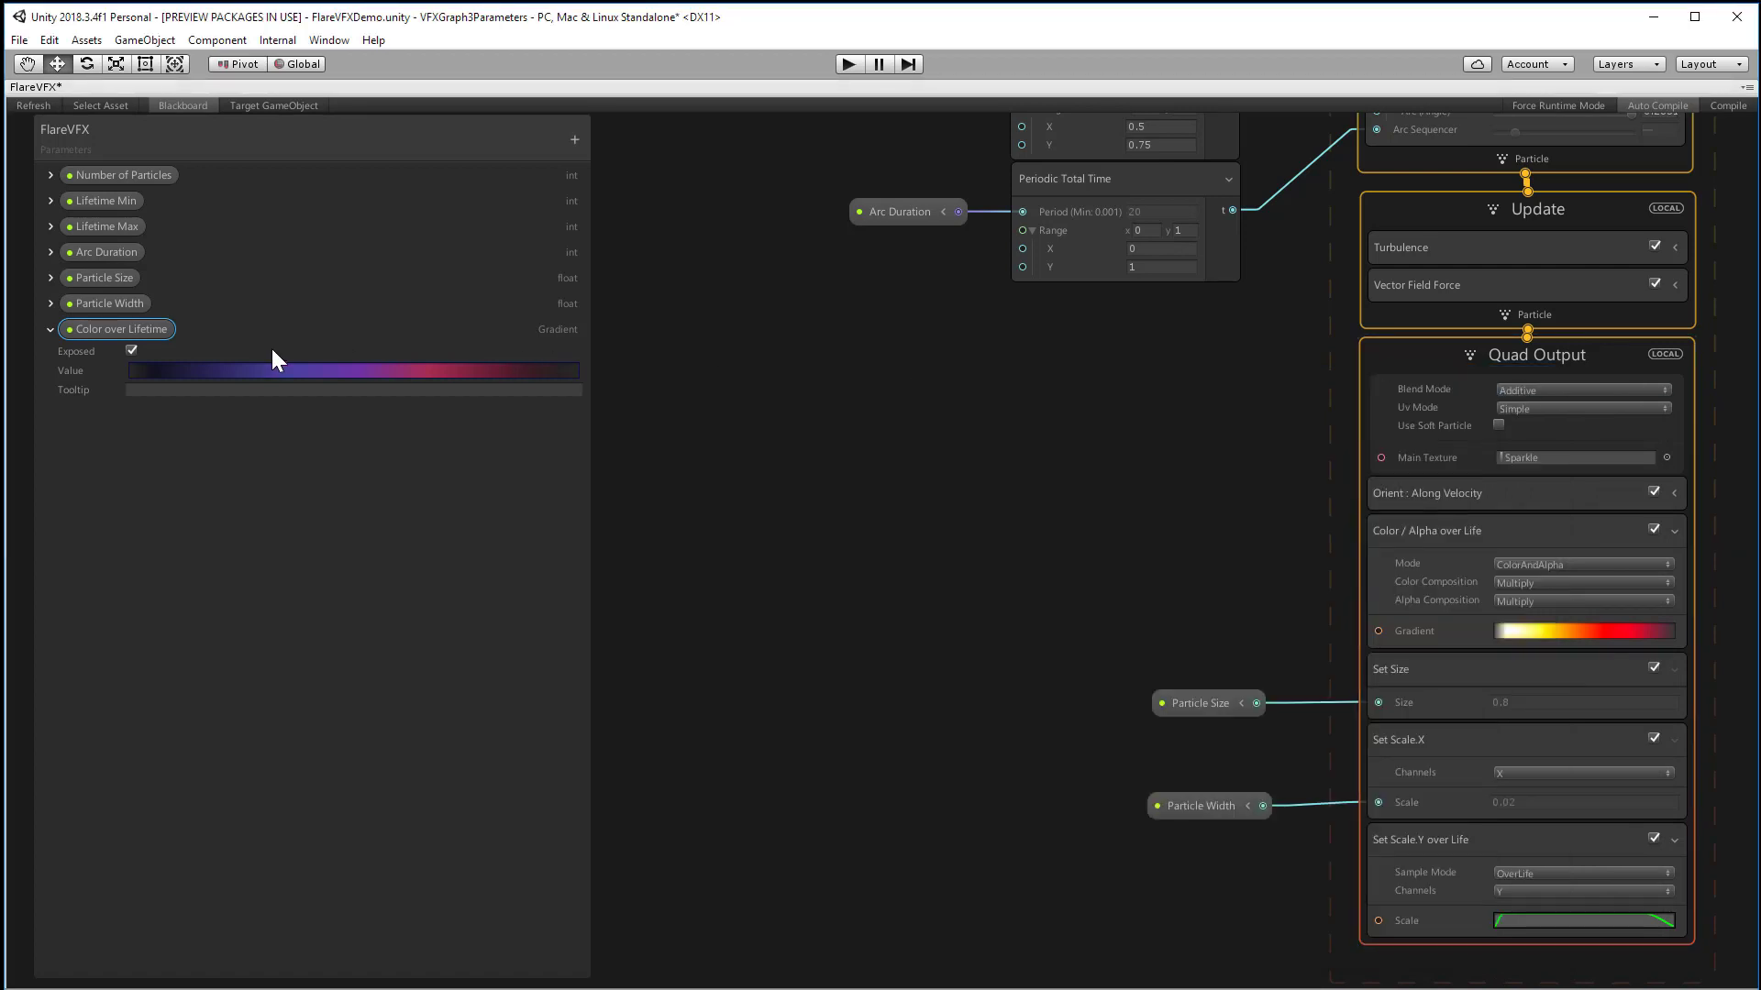
{"action": "left_click", "coordinate": [155, 391]}
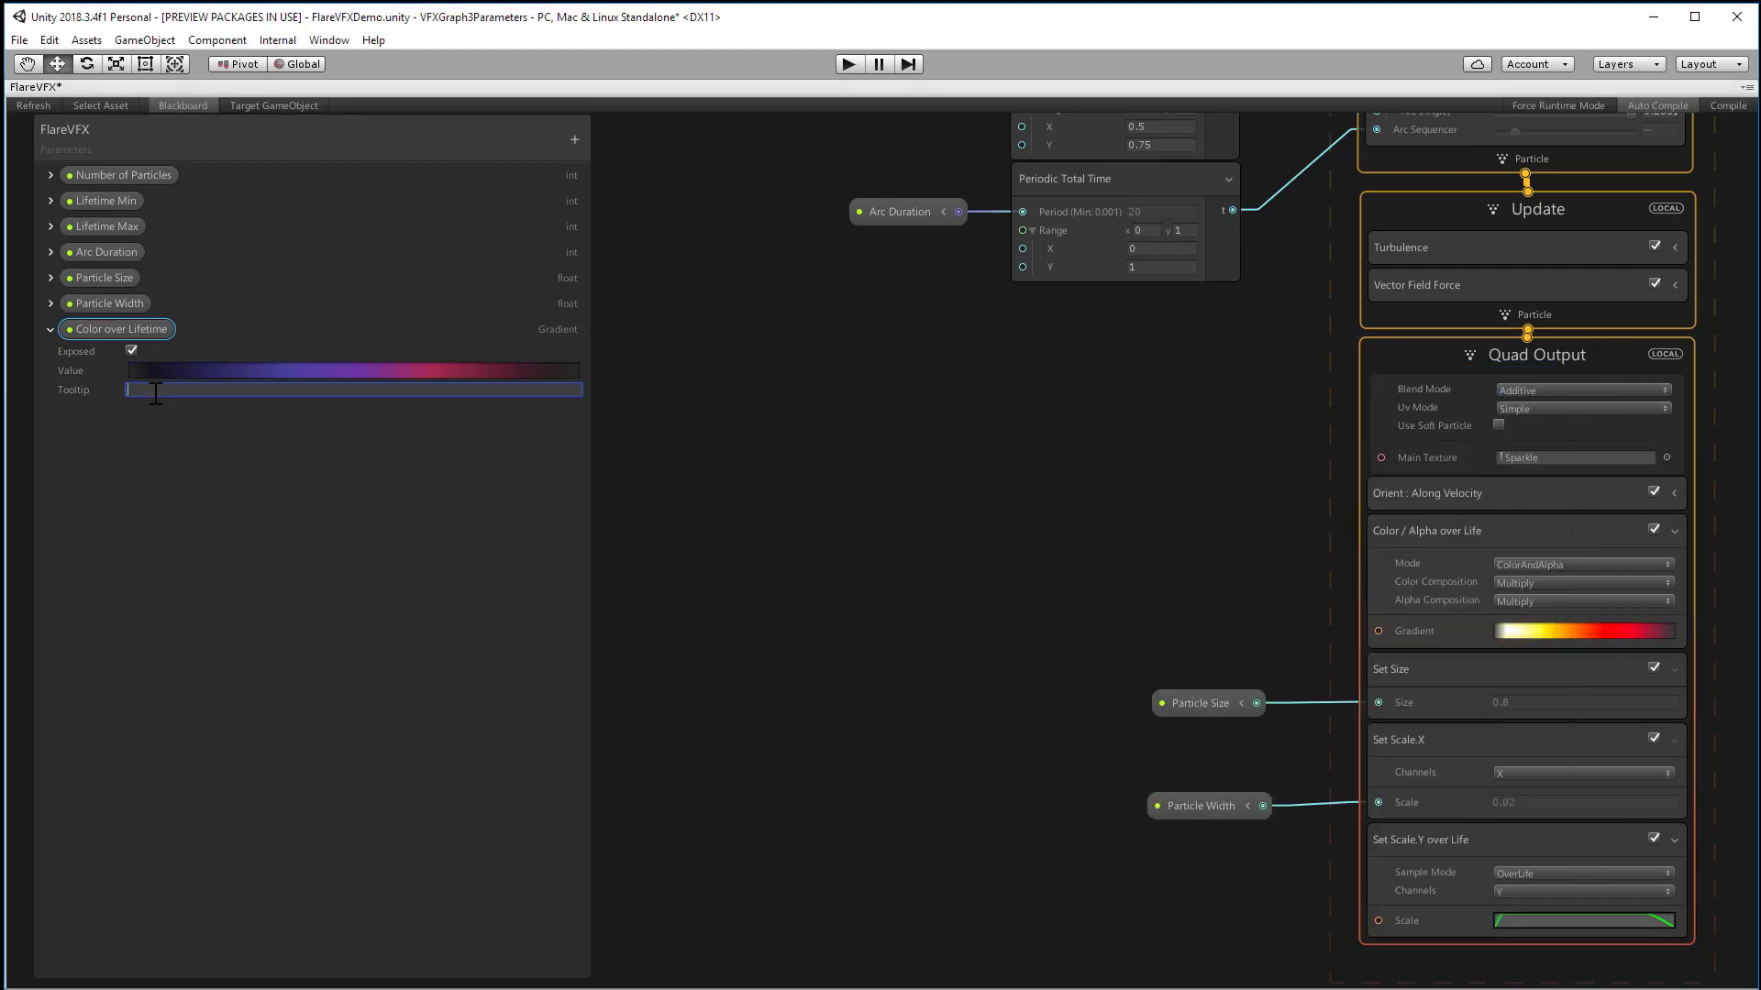
{"action": "type", "text": "color and alpha changes over particle lifetime"}
Place the Color over Lifetime parameter in the graph and connect it to the Gradient input of Color / Alpha over Life.
{"action": "left_click_drag", "start_coordinate": [135, 330], "coordinate": [205, 338]}
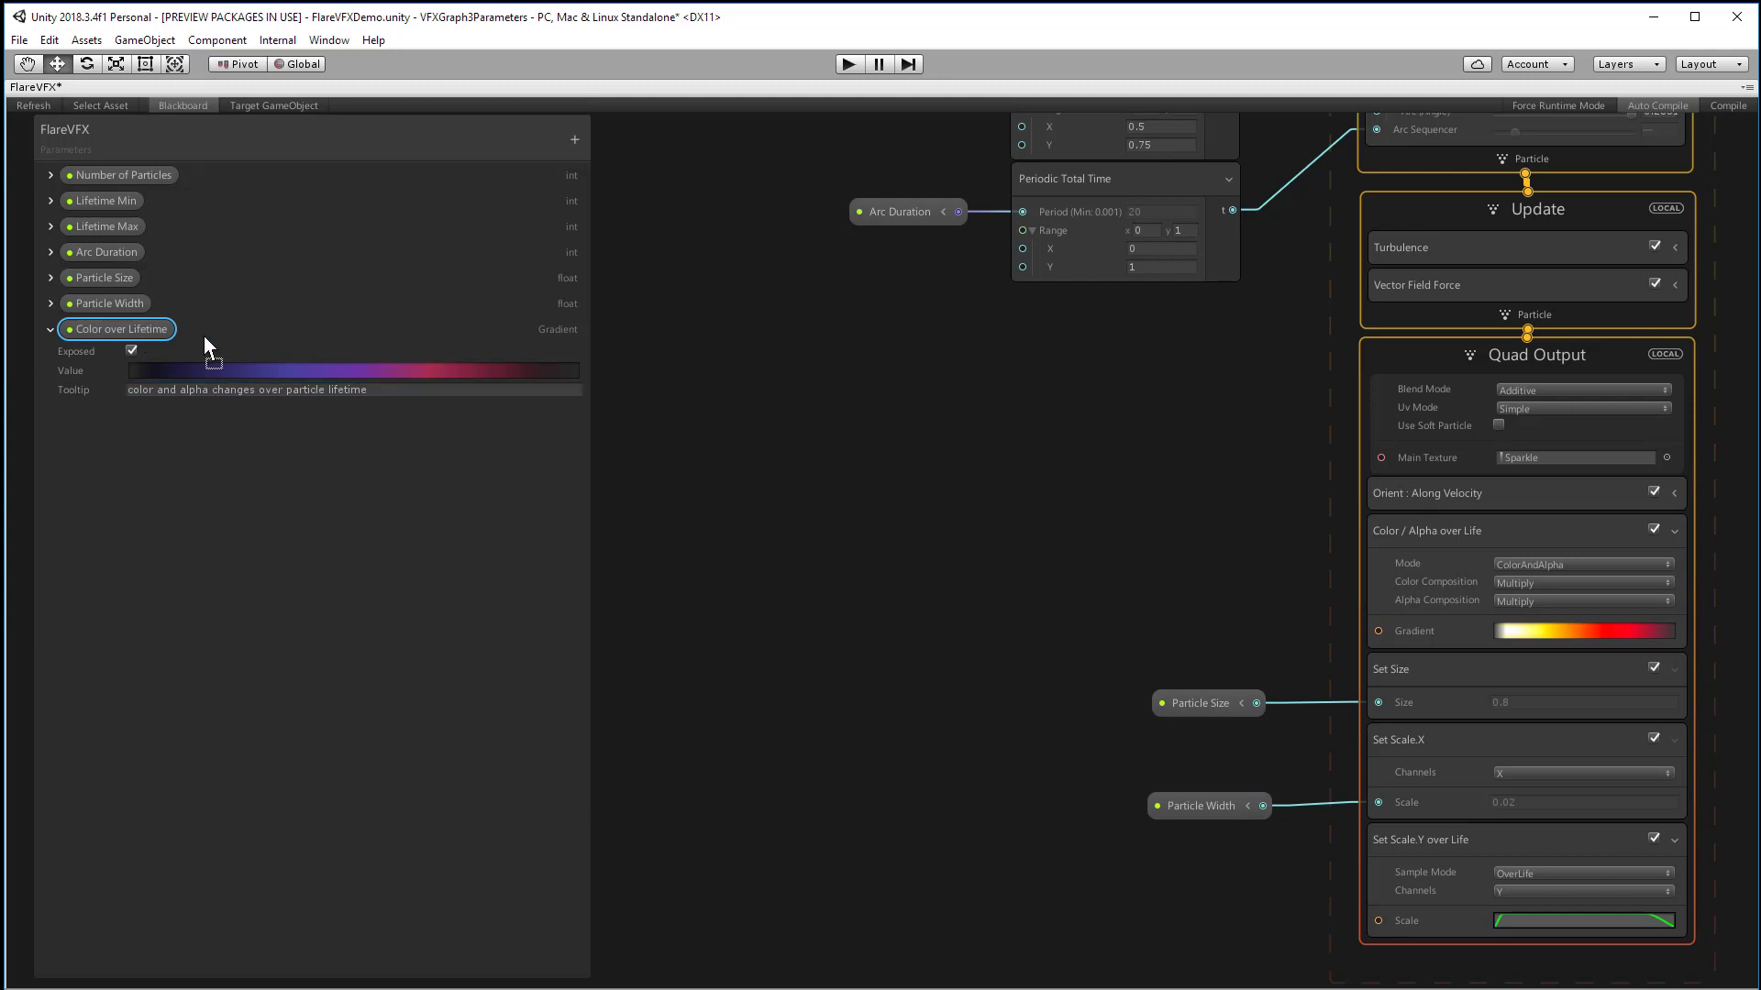
{"action": "left_click_drag", "start_coordinate": [1043, 612], "coordinate": [1366, 630]}
{"action": "left_click_drag", "start_coordinate": [1210, 590], "coordinate": [1226, 620]}
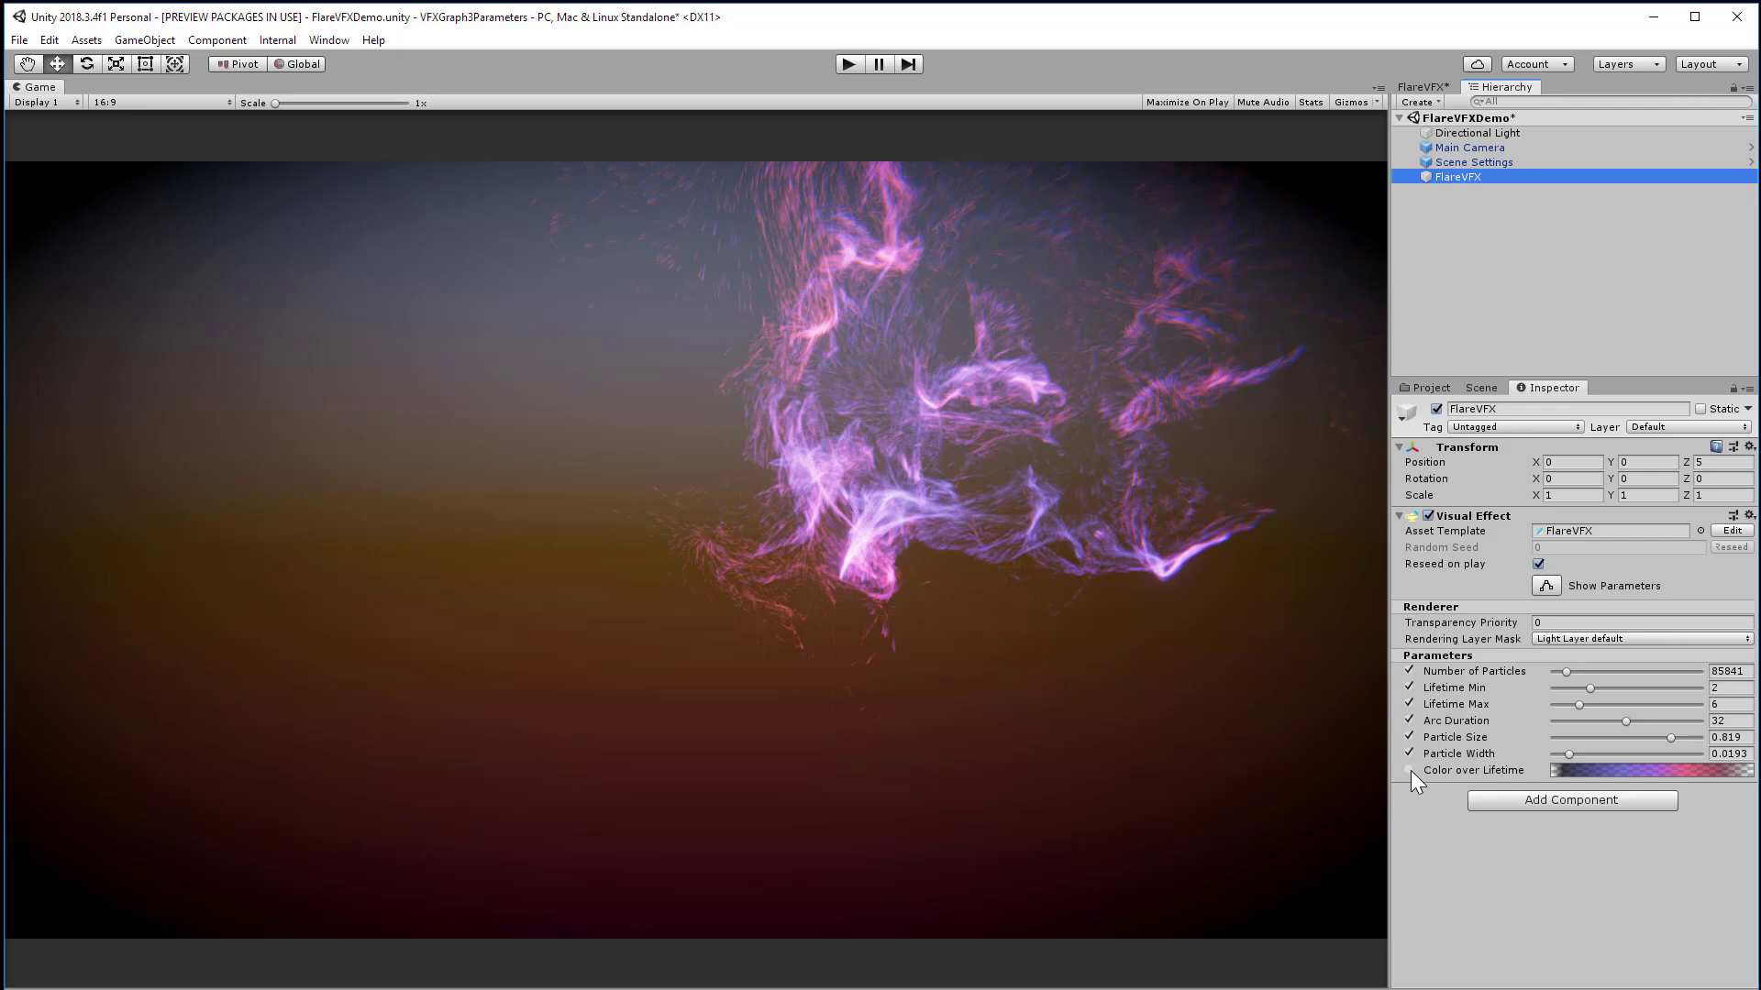
Enable the Color over Lifetime override on the FlareVFX object and apply the dark blue-purple-pink preset gradient.
{"action": "left_click", "coordinate": [1410, 771]}
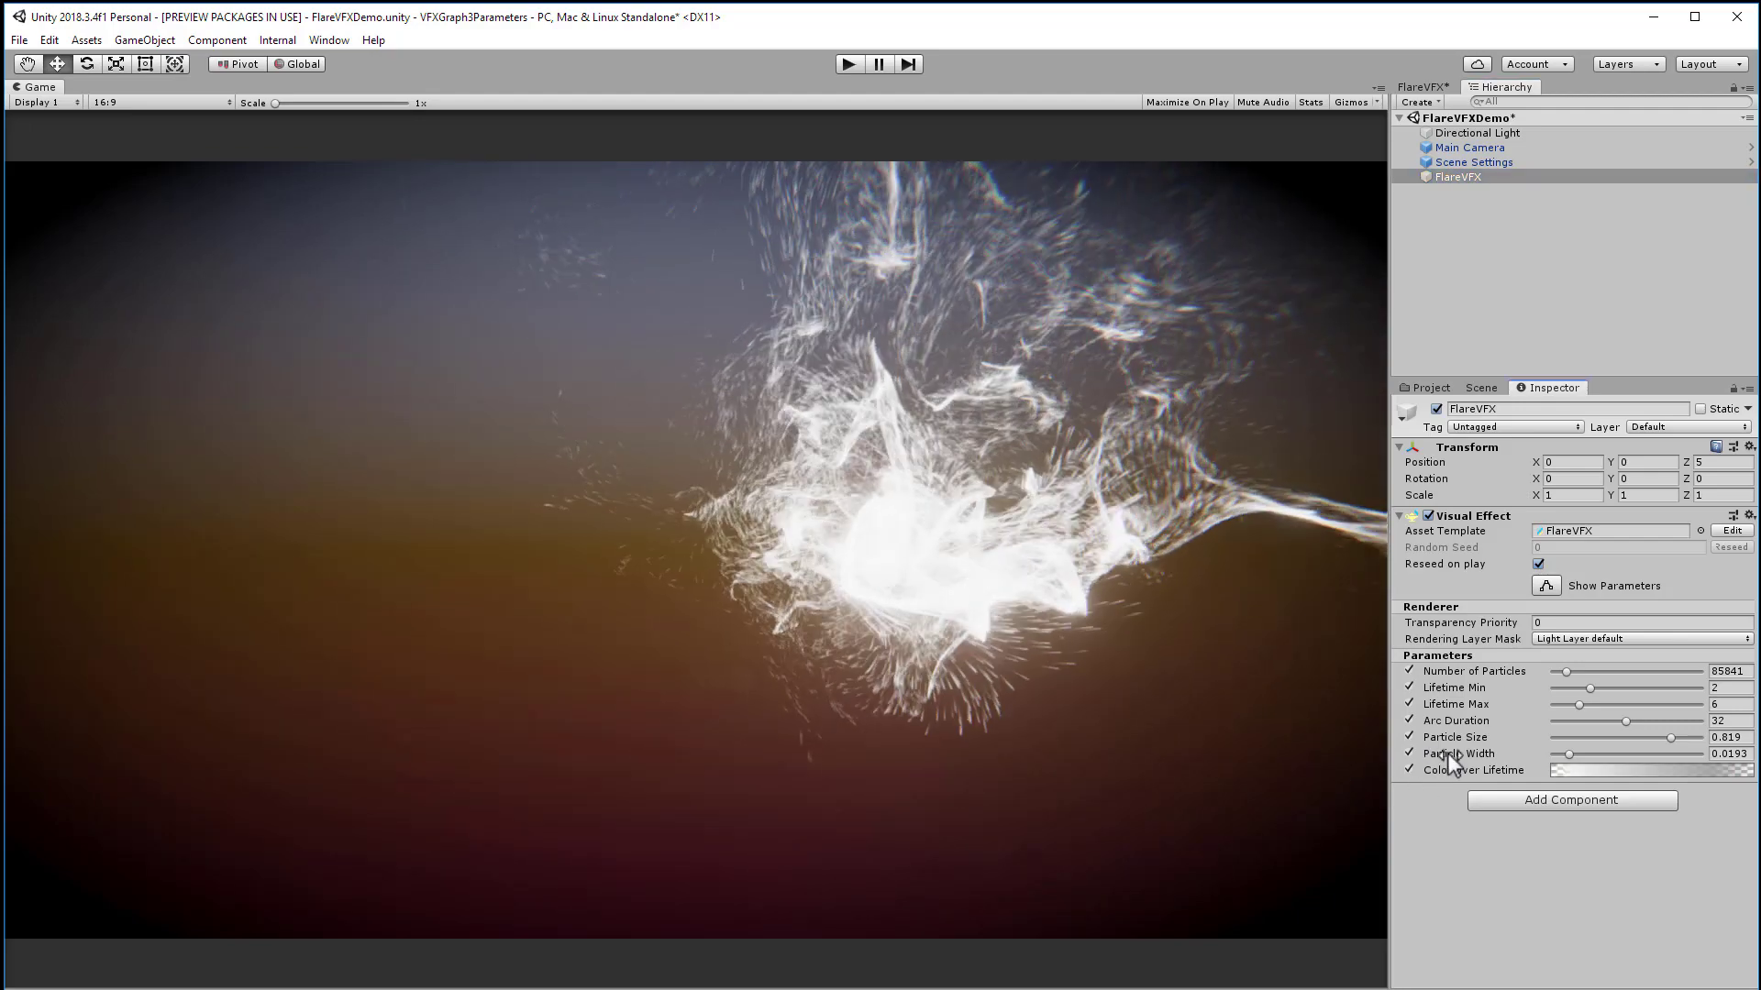
{"action": "left_click", "coordinate": [1575, 772]}
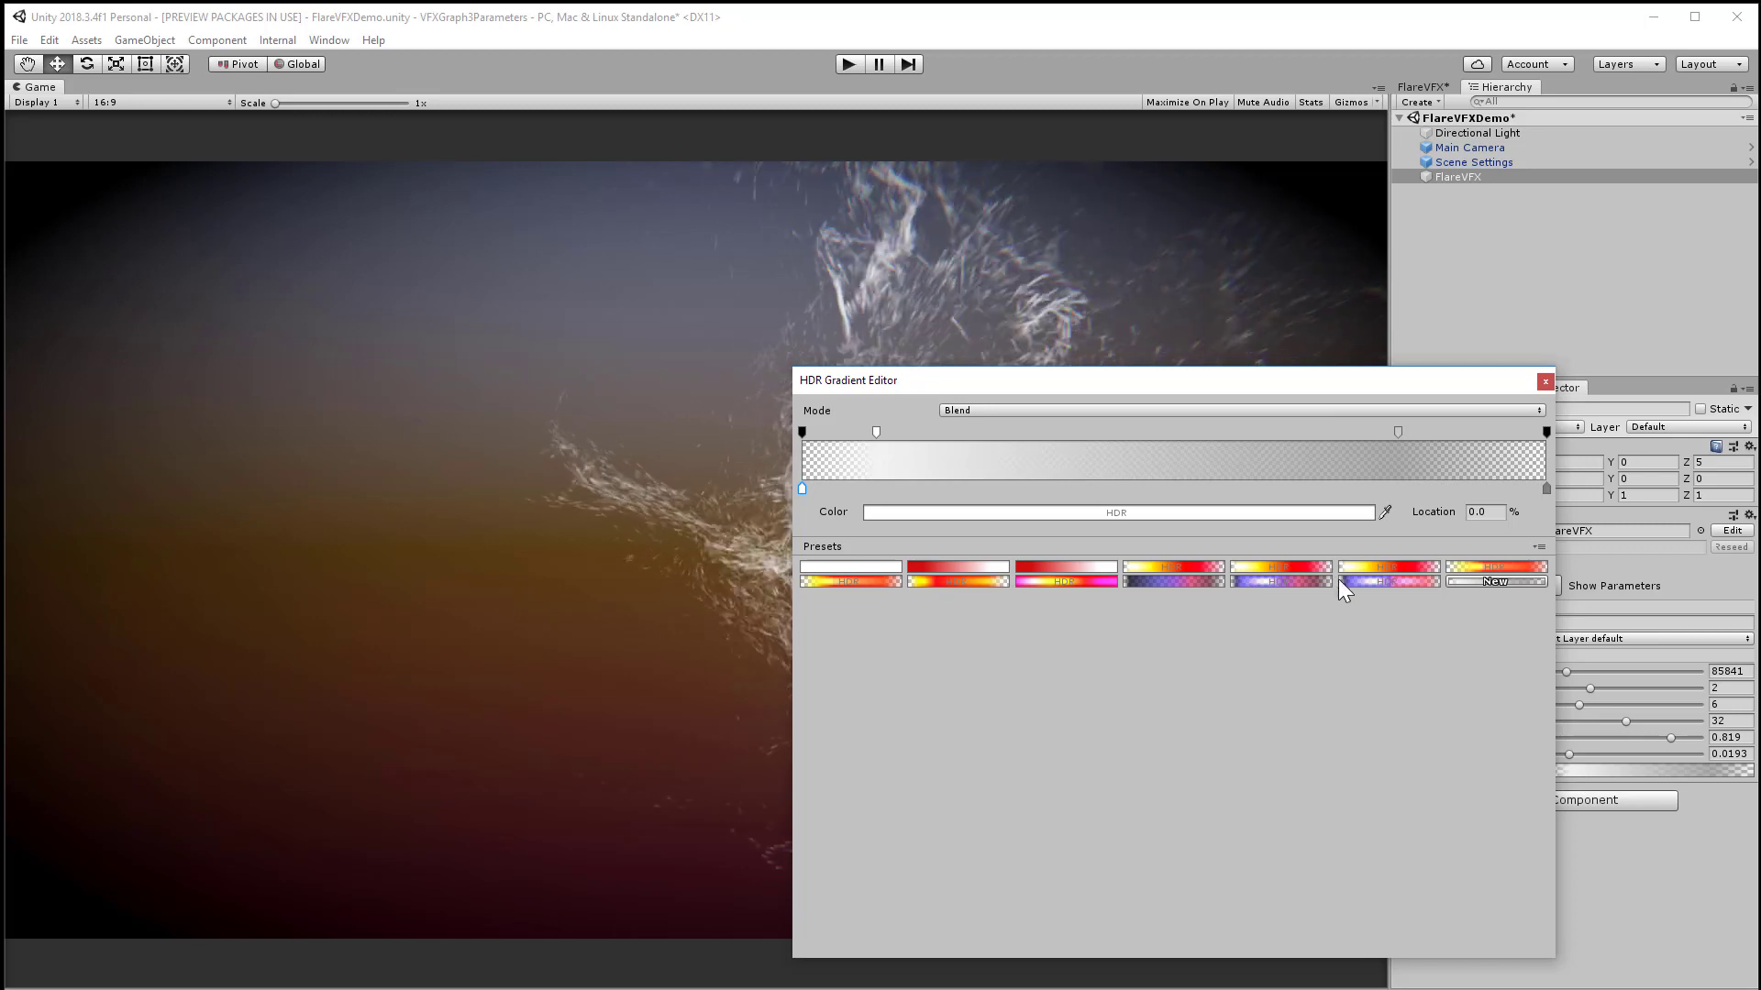
{"action": "left_click", "coordinate": [1191, 582]}
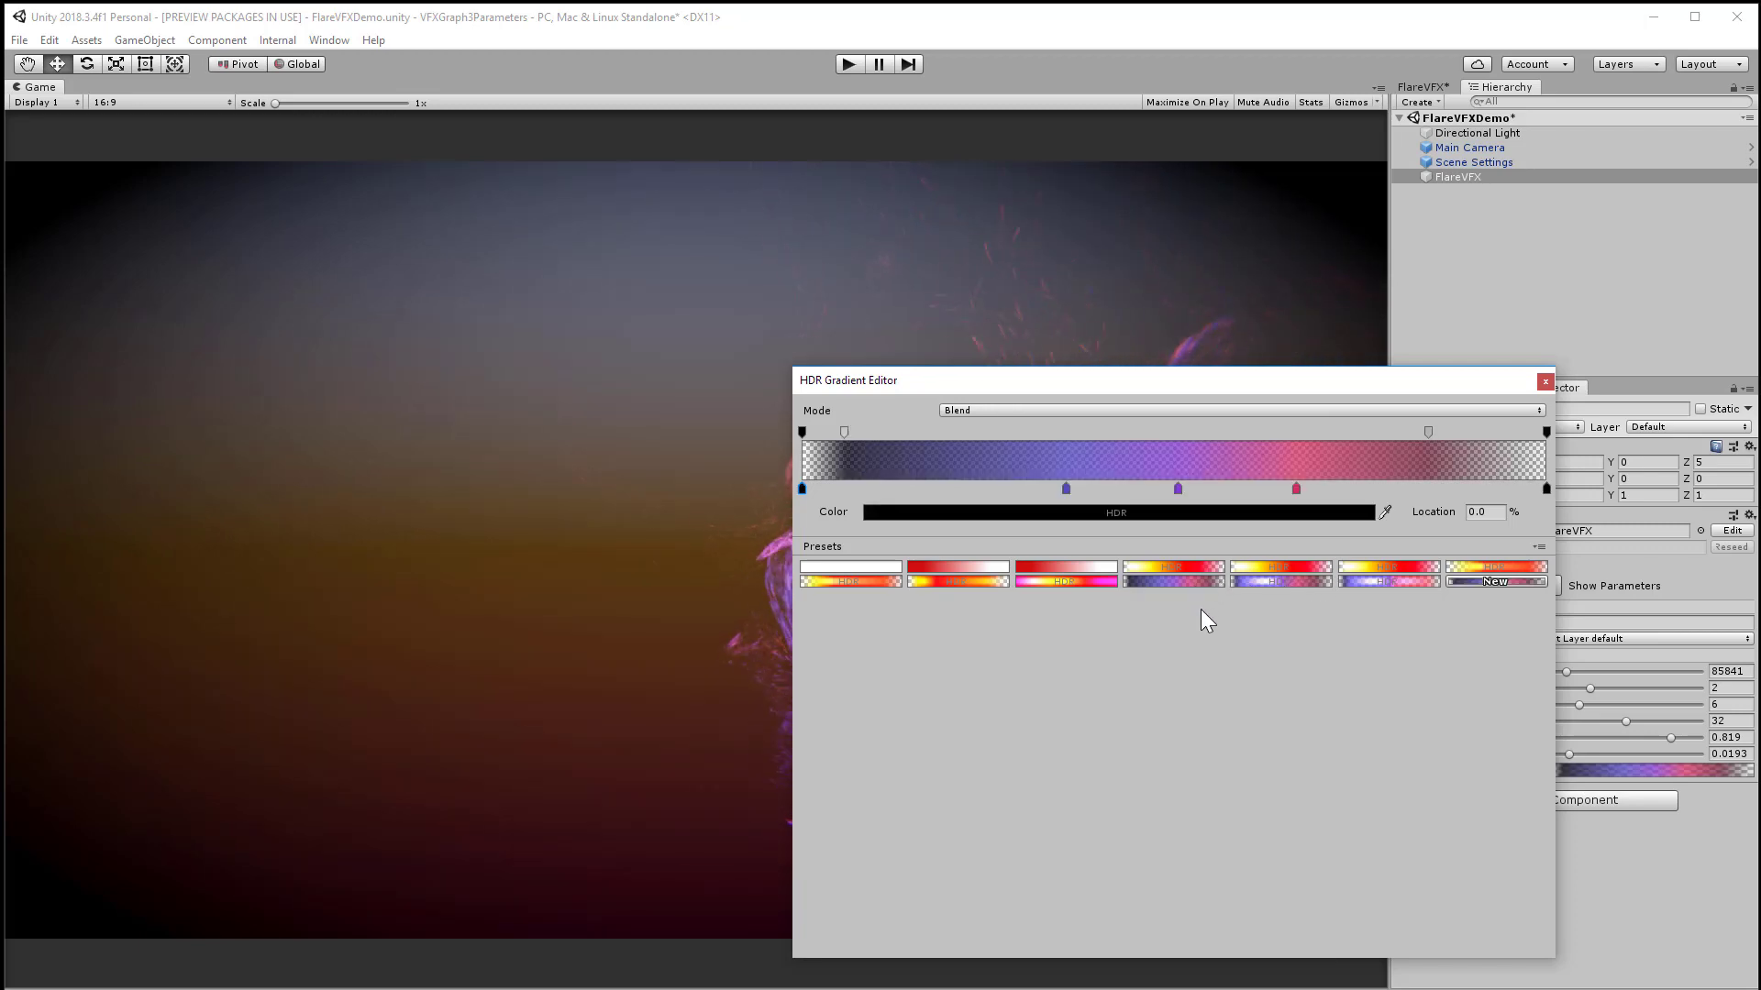
{"action": "left_click", "coordinate": [1545, 381]}
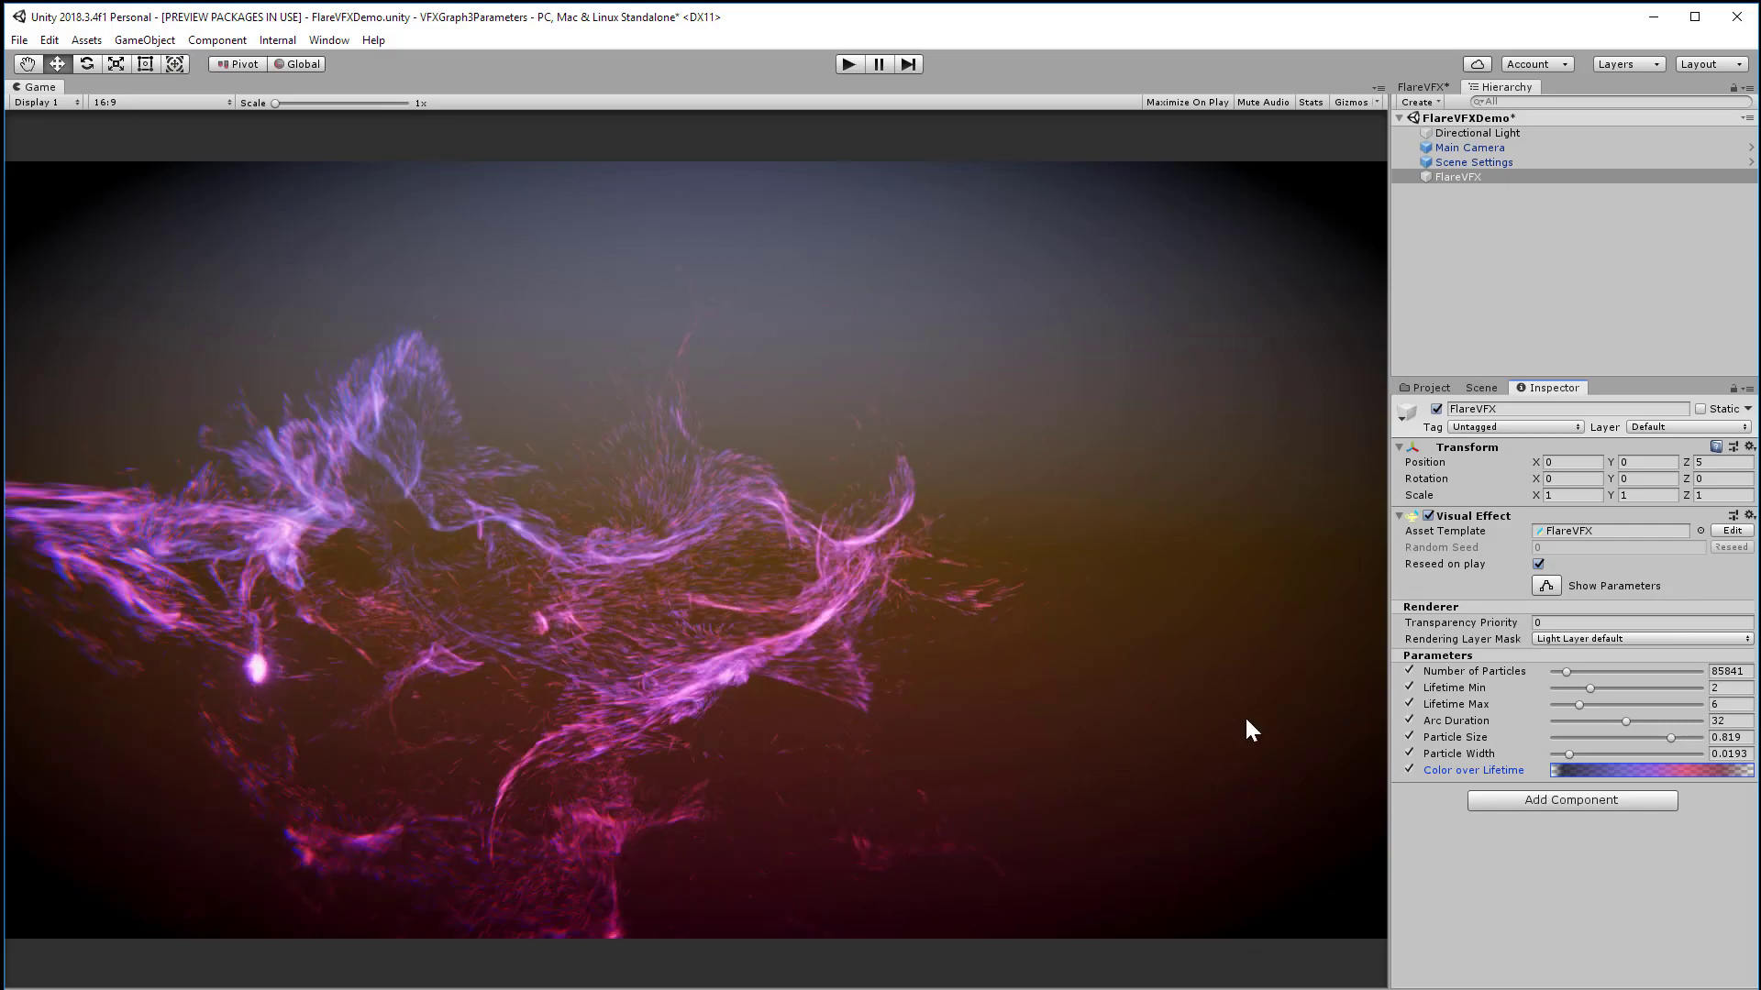
Set the FlareVFX object's Particle Size to about 0.977 and Arc Duration to 60, trying Particle Width at about 0.0509 and then narrower.
{"action": "left_click_drag", "start_coordinate": [1670, 736], "coordinate": [1698, 737]}
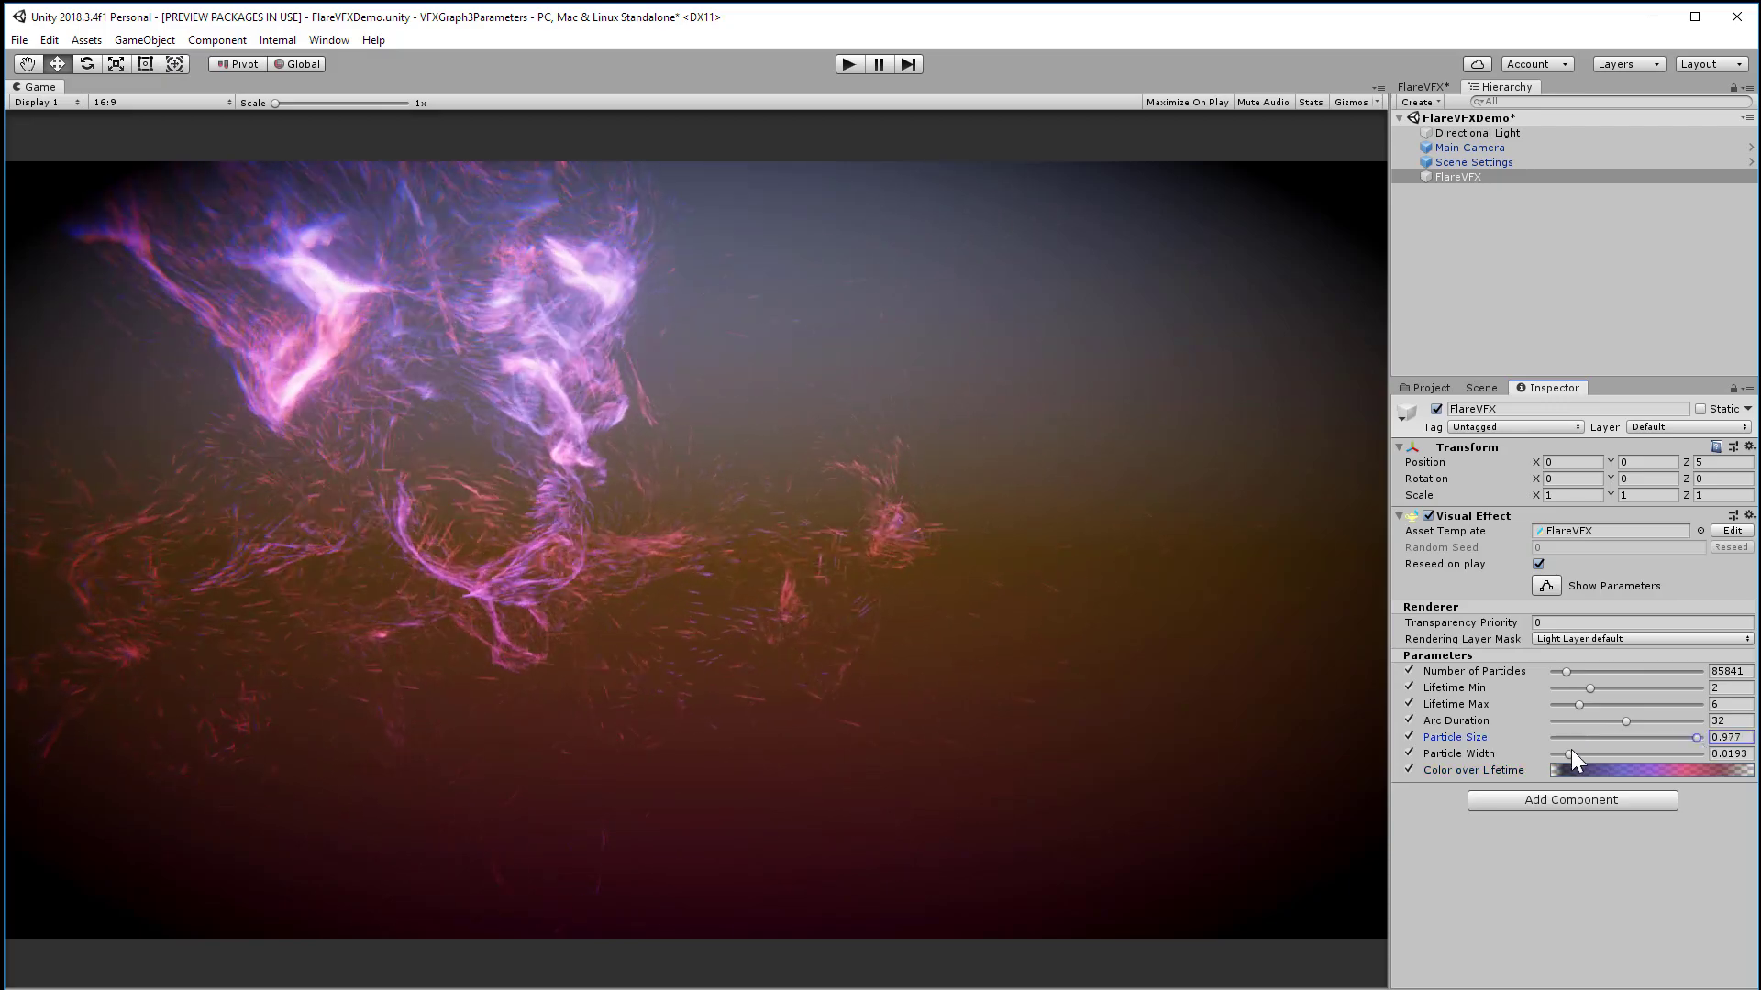
{"action": "left_click_drag", "start_coordinate": [1570, 753], "coordinate": [1620, 757]}
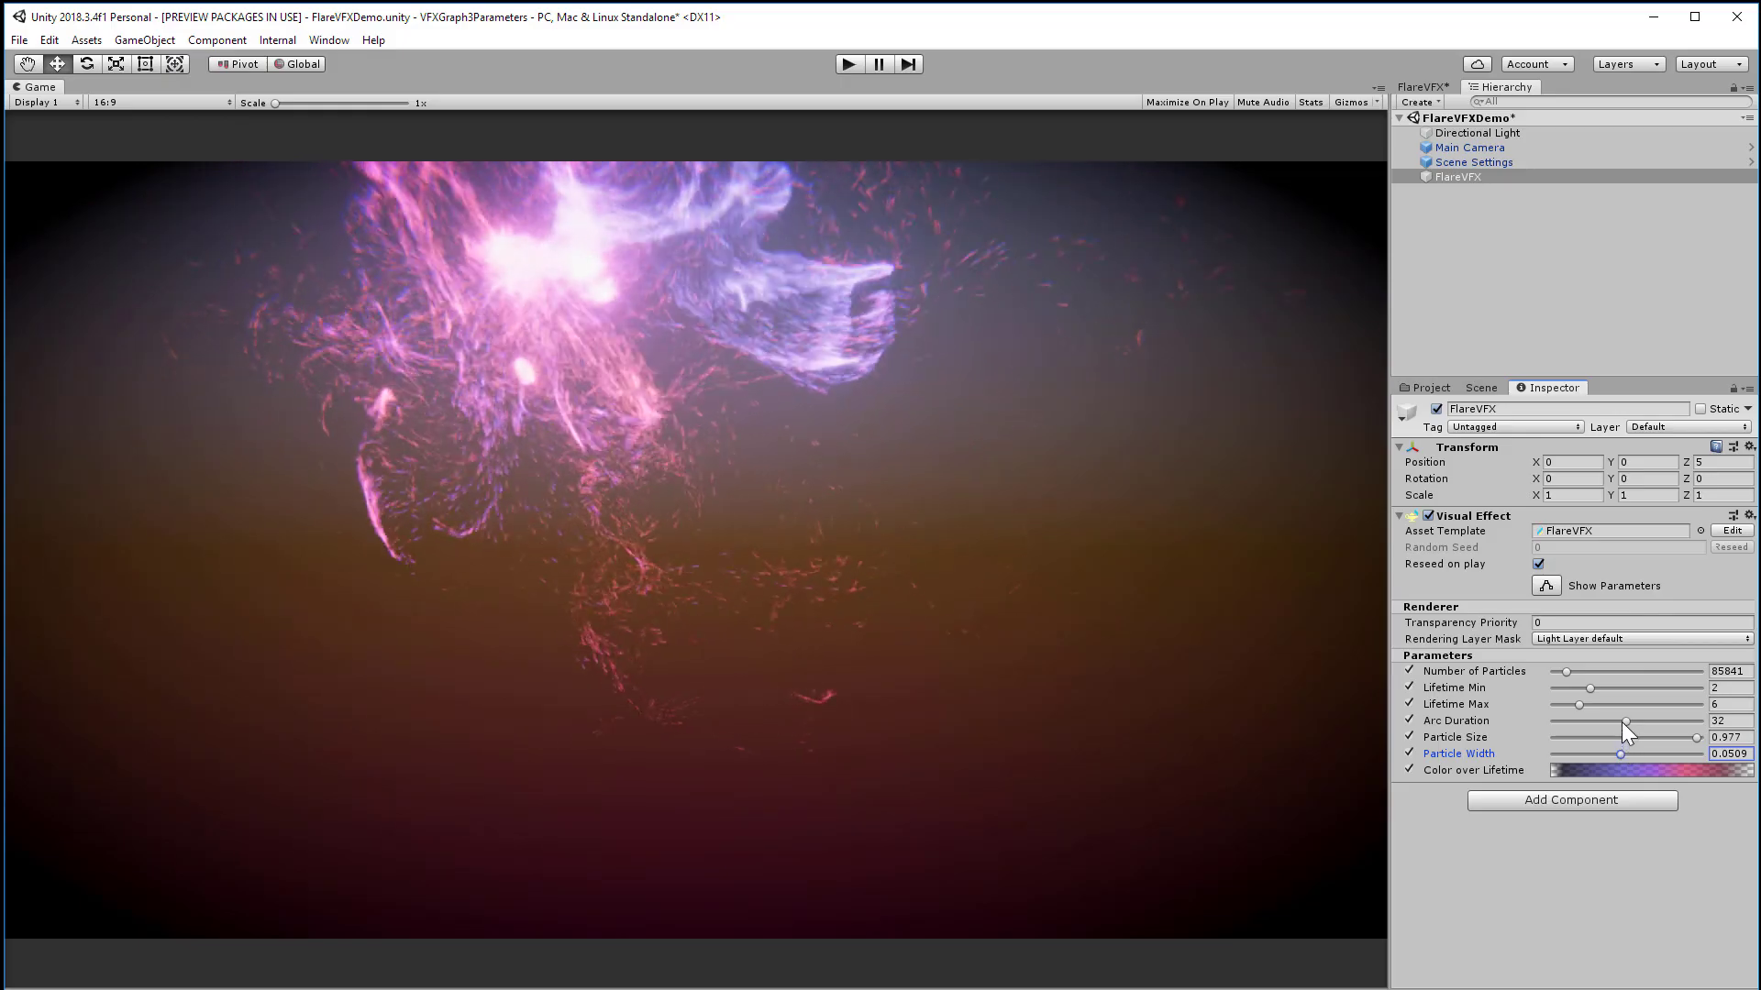
{"action": "left_click", "coordinate": [1625, 721]}
{"action": "left_click_drag", "start_coordinate": [1653, 719], "coordinate": [1713, 719]}
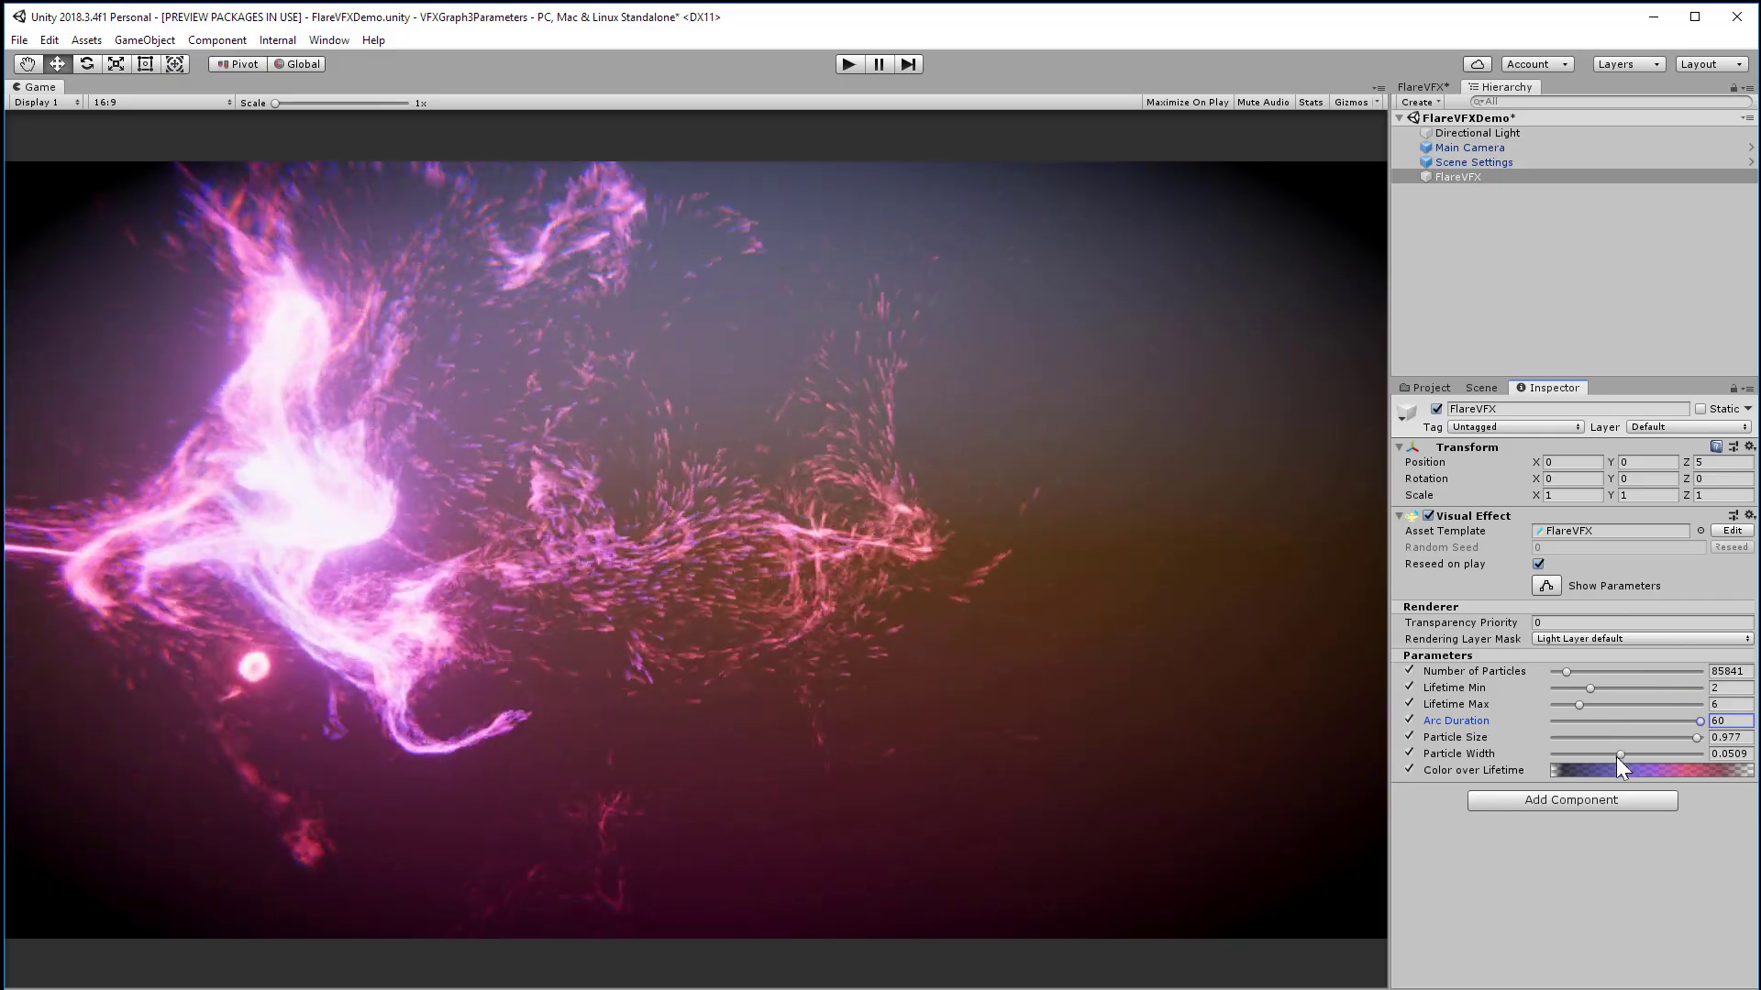
{"action": "left_click_drag", "start_coordinate": [1616, 754], "coordinate": [1576, 755]}
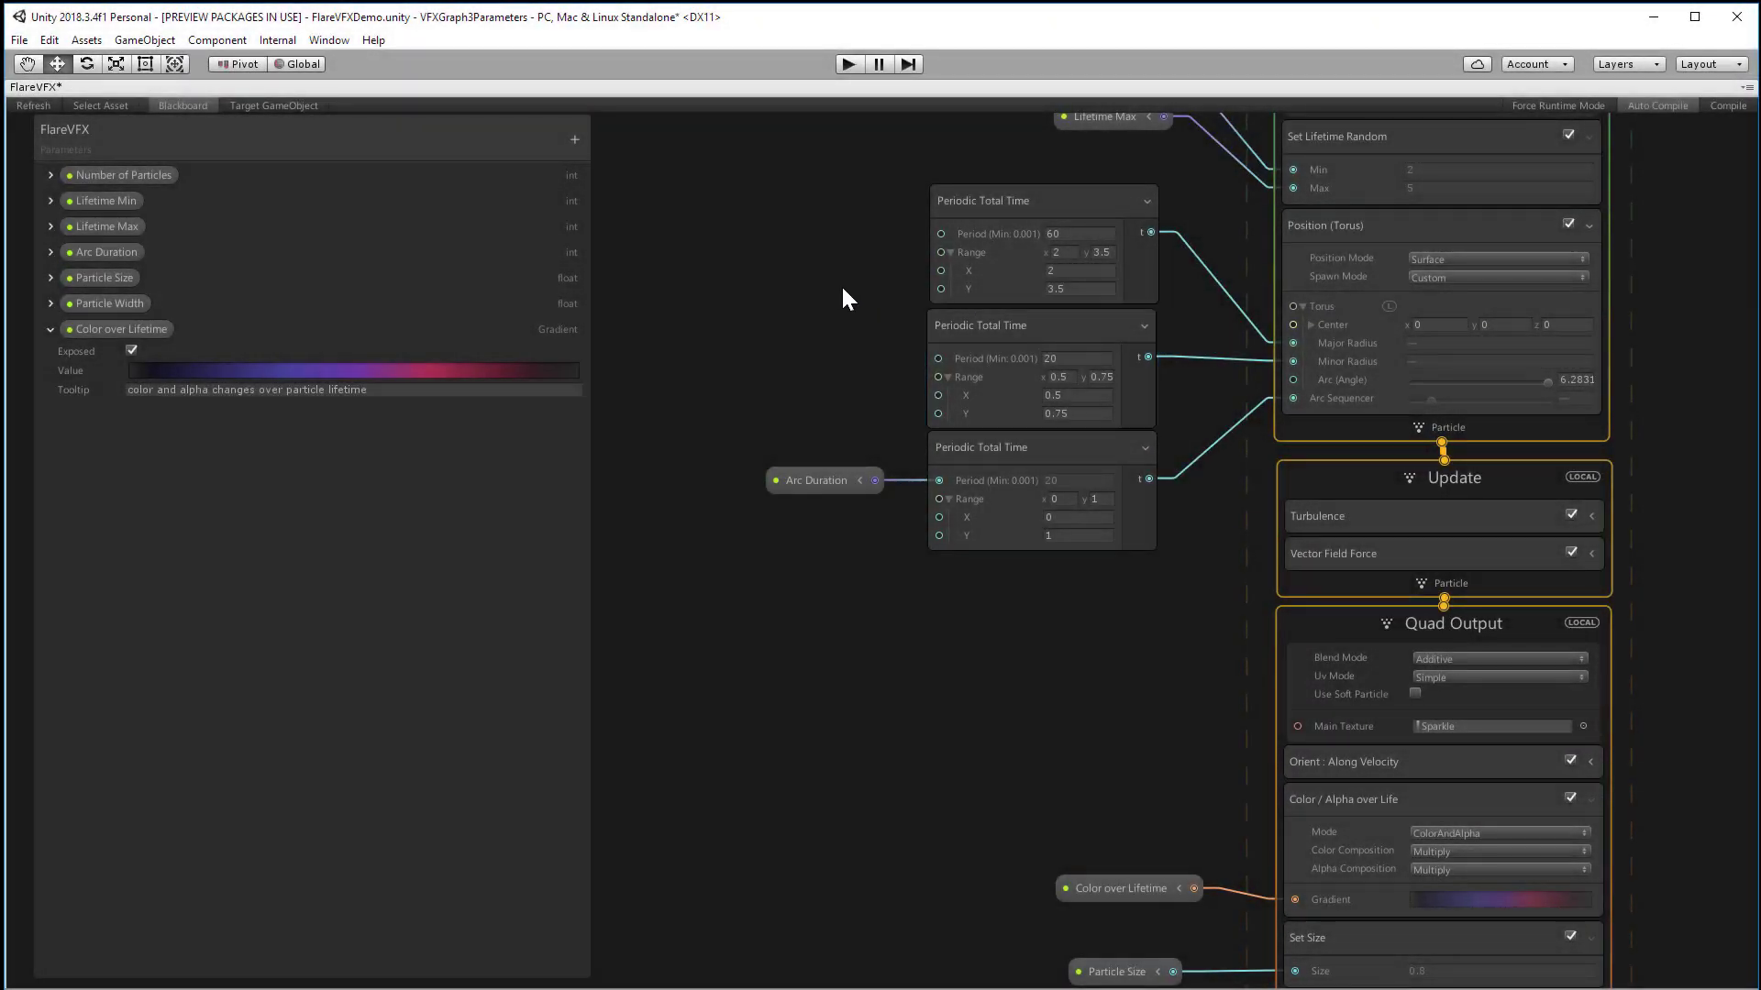
Move the Spawn and Initialize contexts and their parameter nodes upward to make room above the Update context.
{"action": "middle_click_drag", "start_coordinate": [842, 289], "coordinate": [795, 718]}
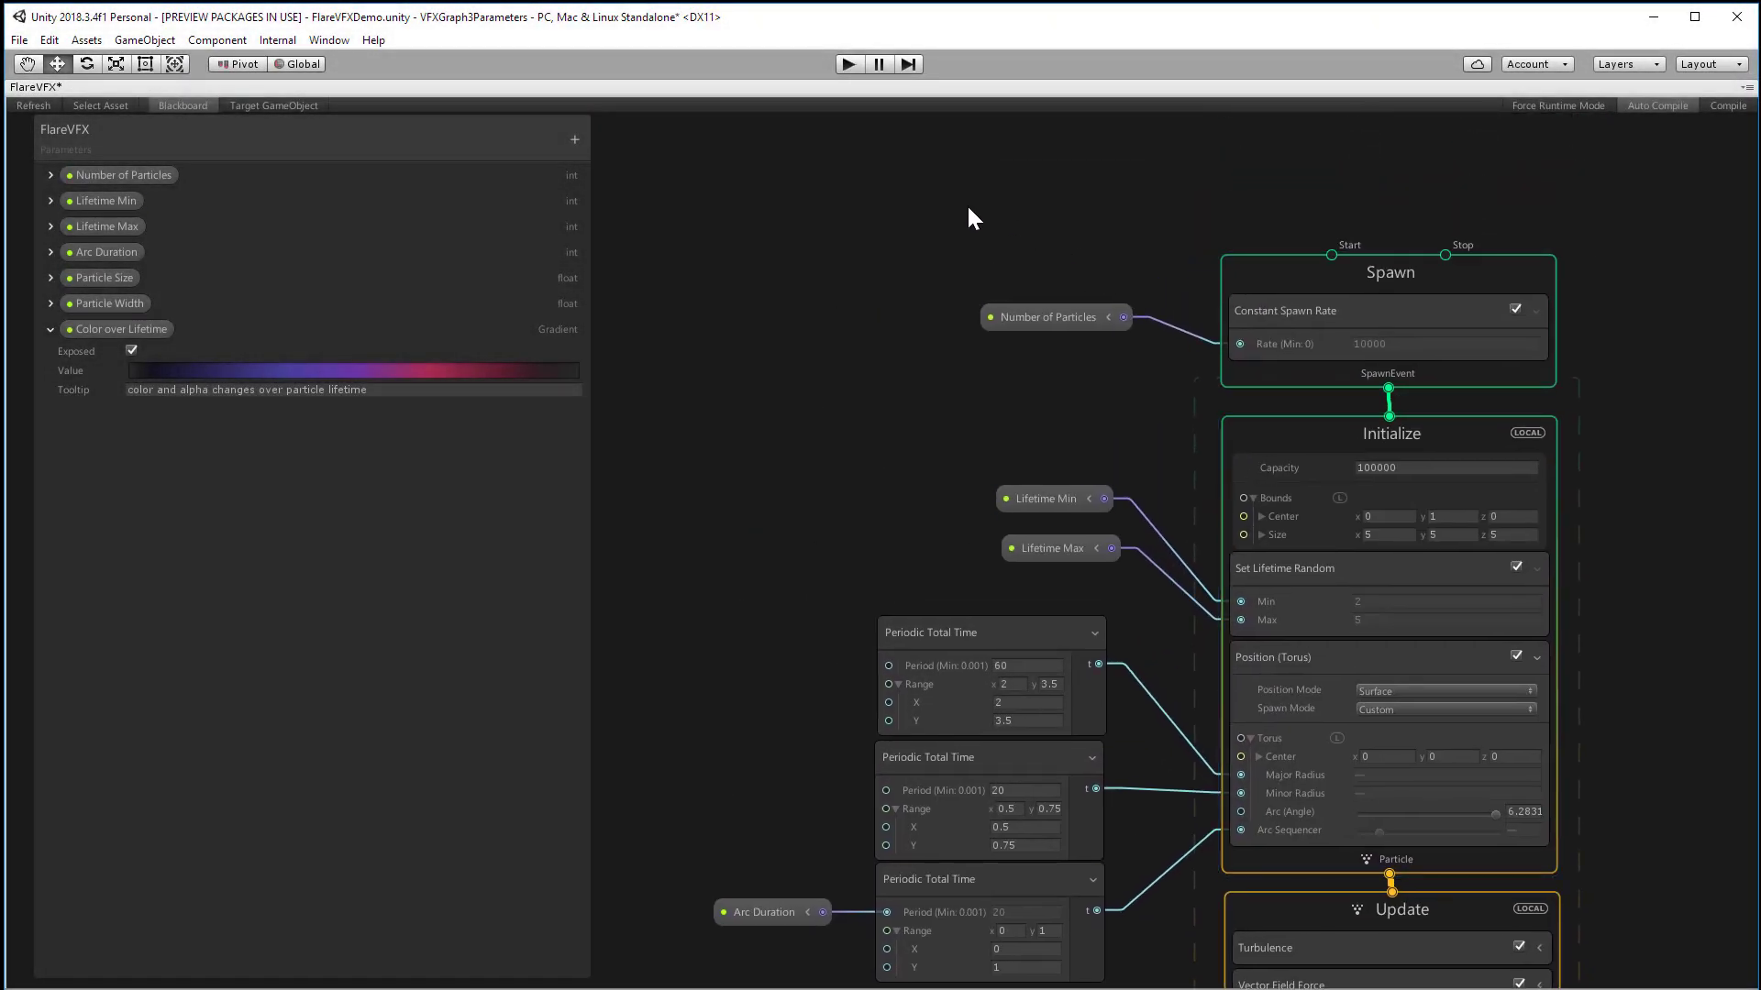
{"action": "left_click_drag", "start_coordinate": [968, 218], "coordinate": [1501, 495]}
{"action": "left_click_drag", "start_coordinate": [1460, 420], "coordinate": [1461, 260]}
{"action": "left_click", "coordinate": [1621, 664]}
Add a Set Color block to the Initialize context.
{"action": "right_click", "coordinate": [1472, 702]}
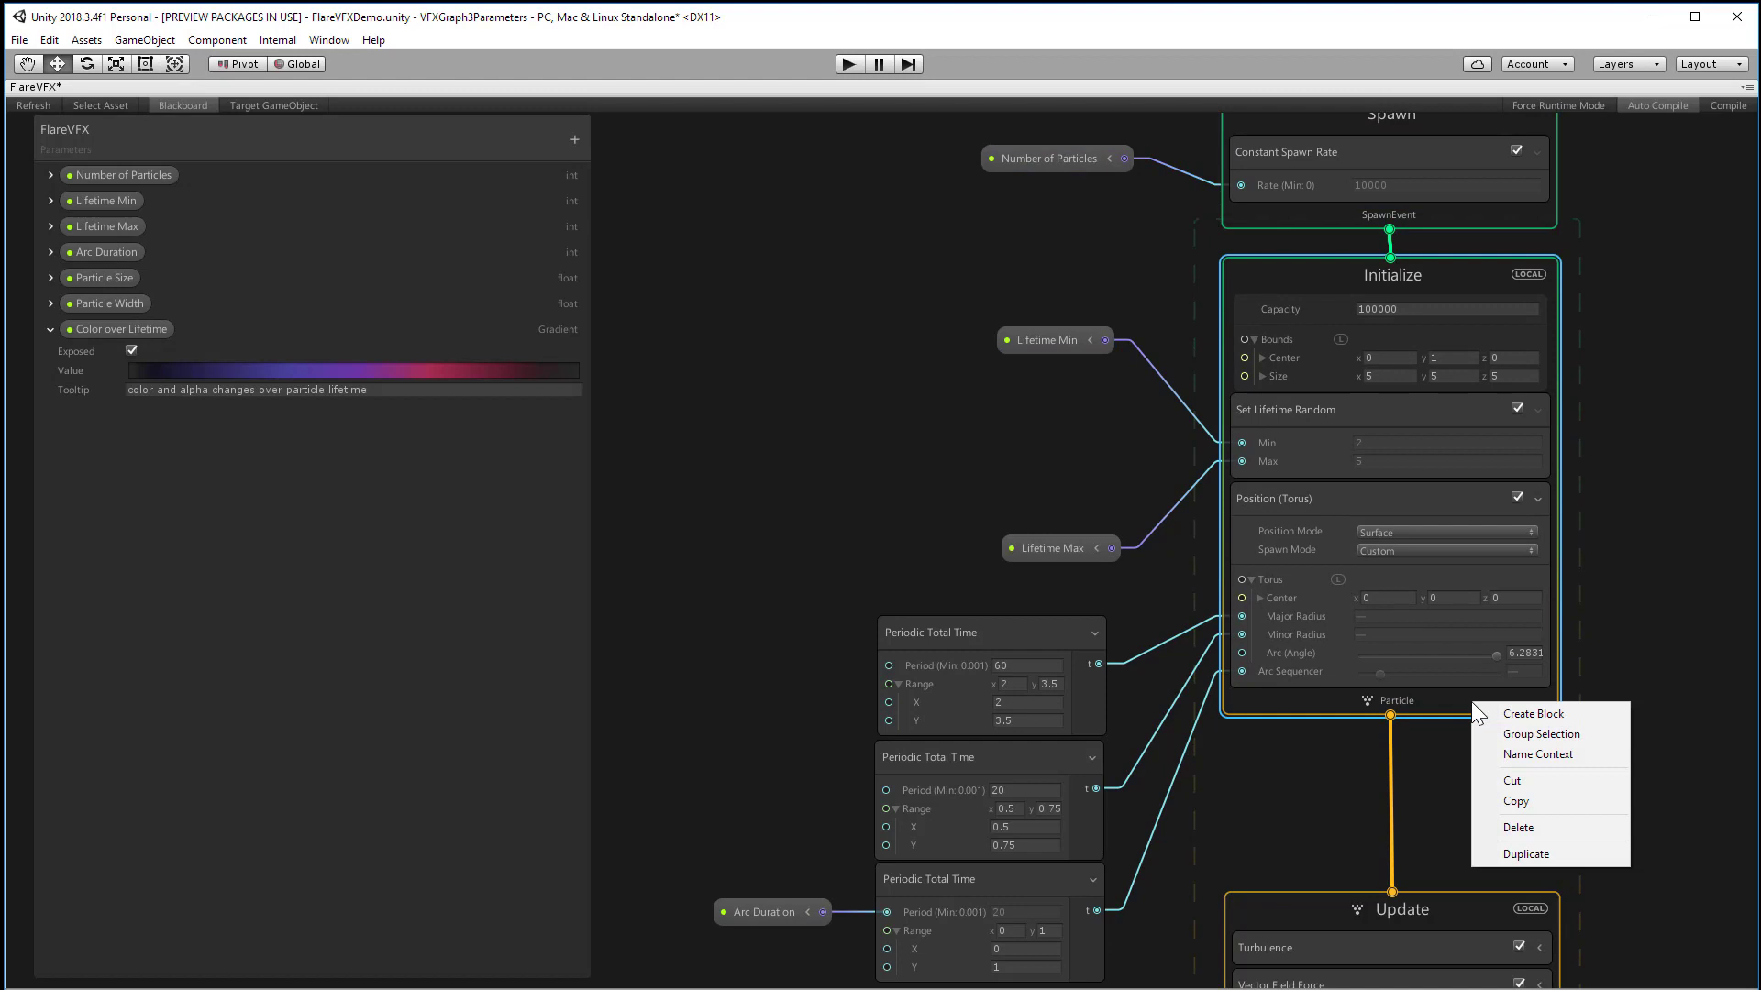
{"action": "left_click", "coordinate": [1509, 711]}
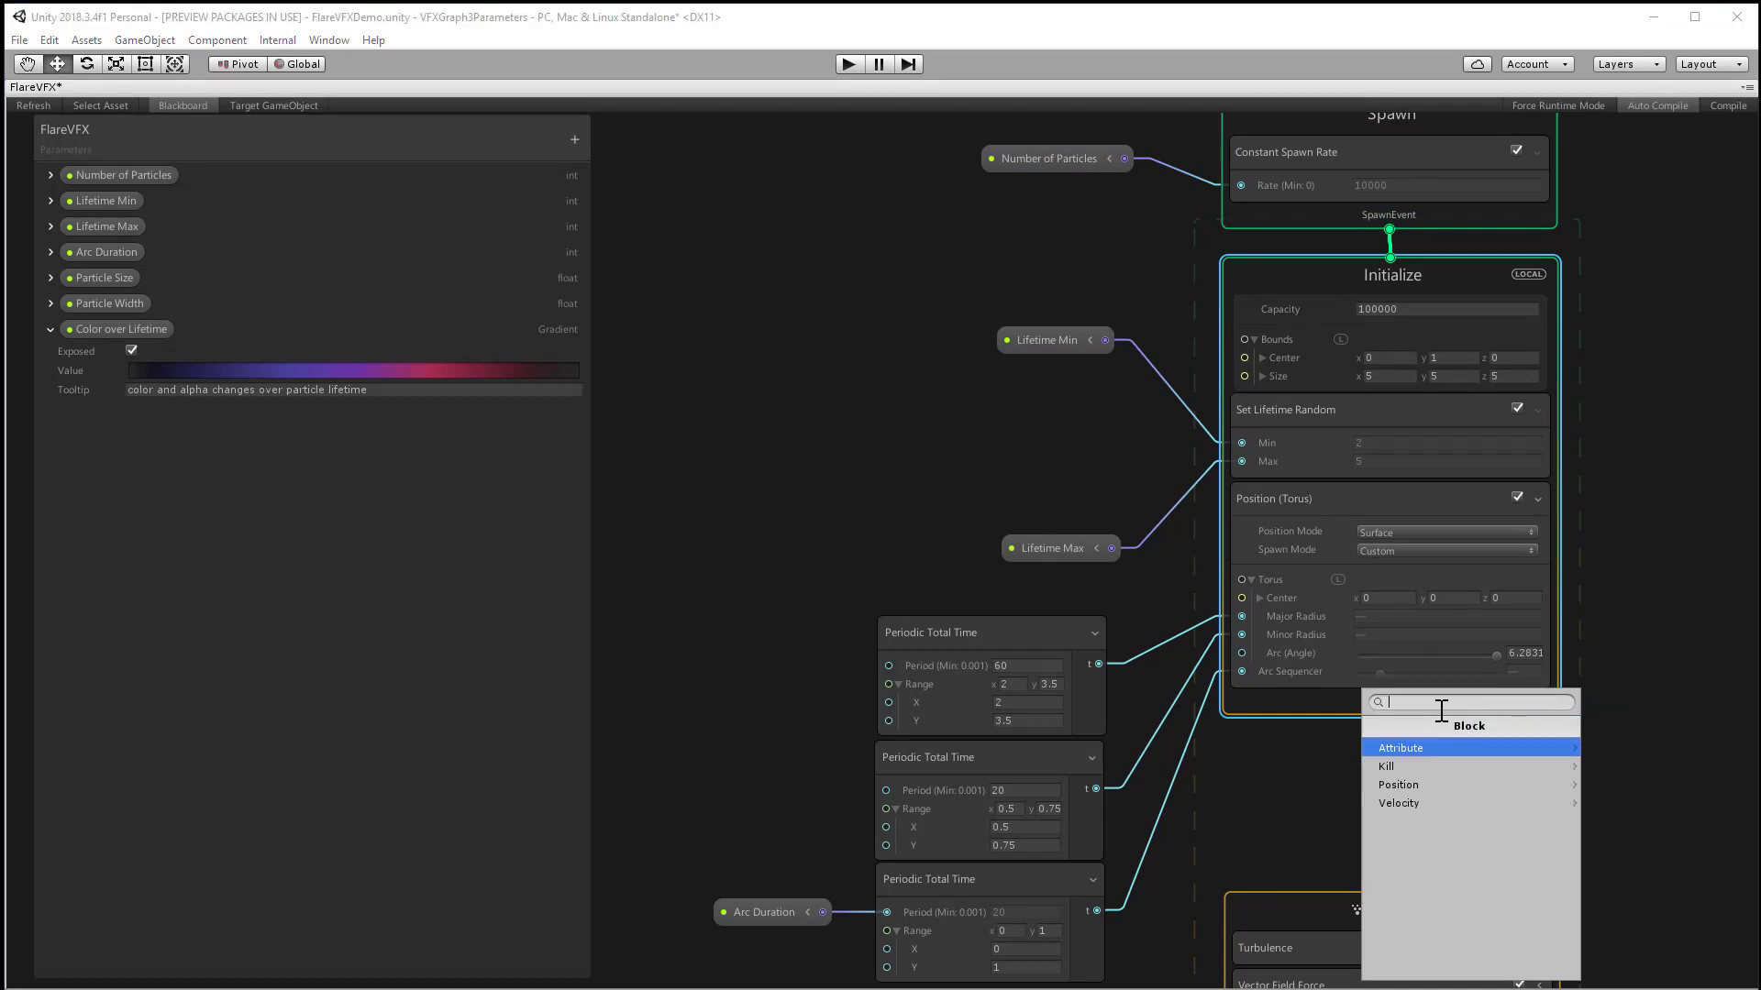
{"action": "type", "text": "Color"}
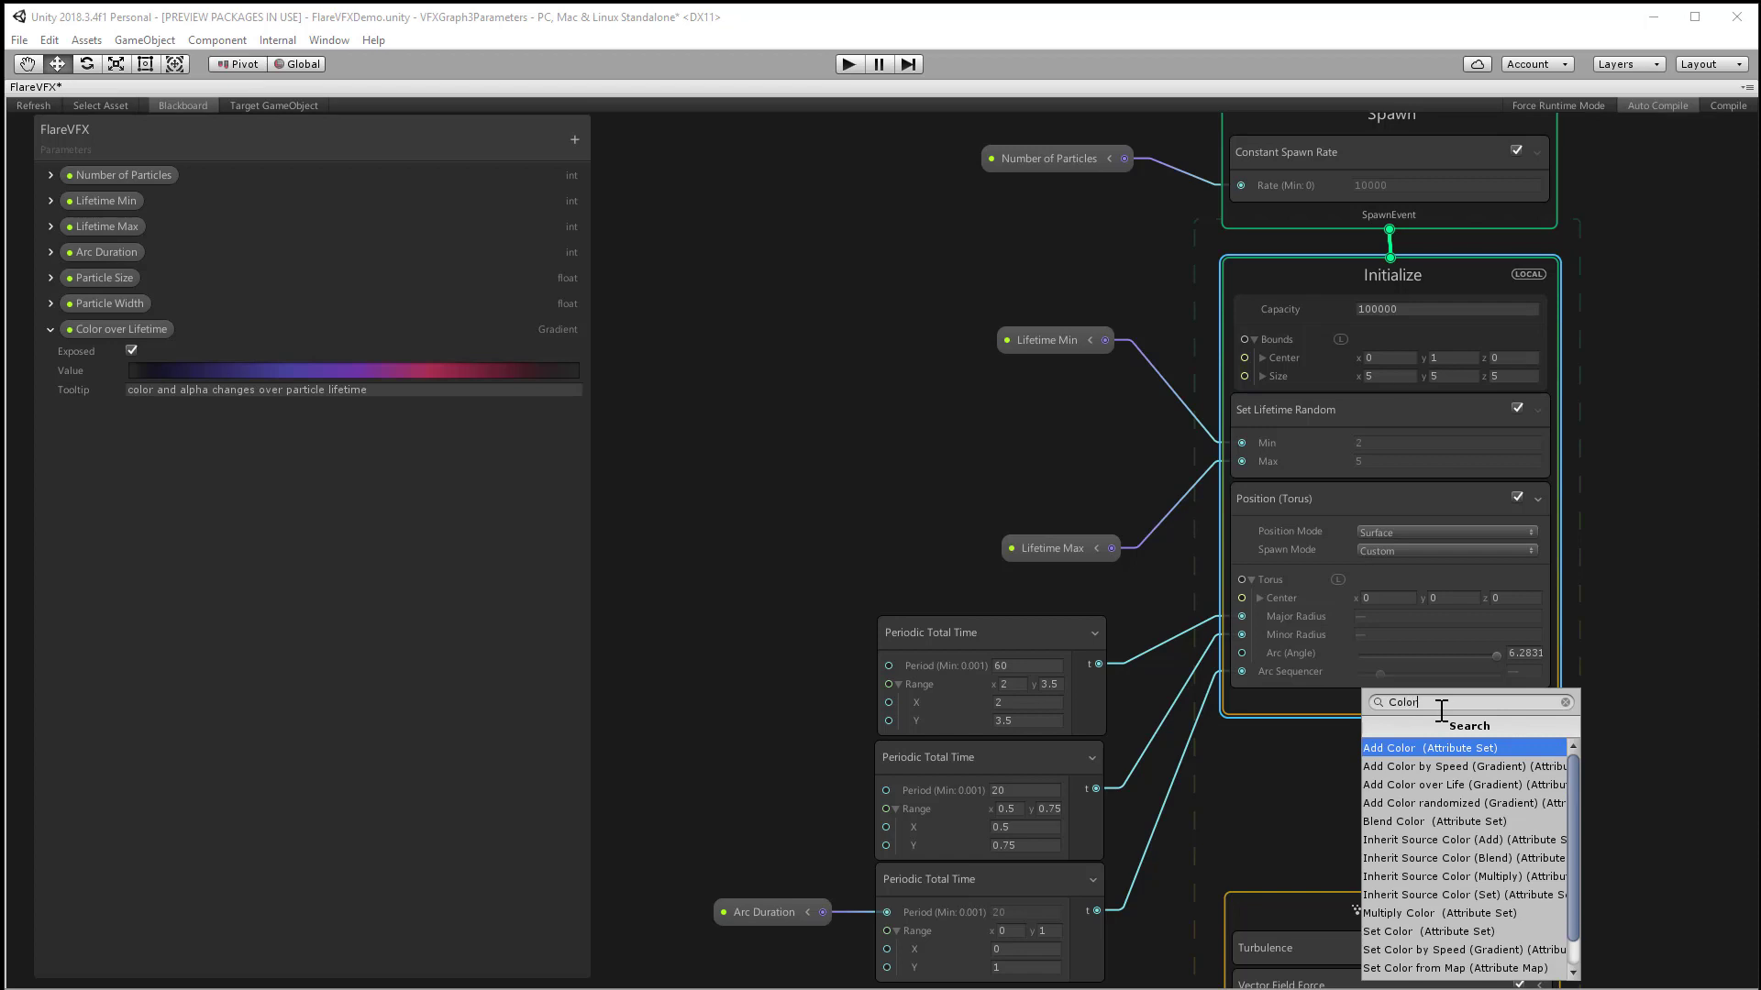
{"action": "left_click", "coordinate": [1425, 931]}
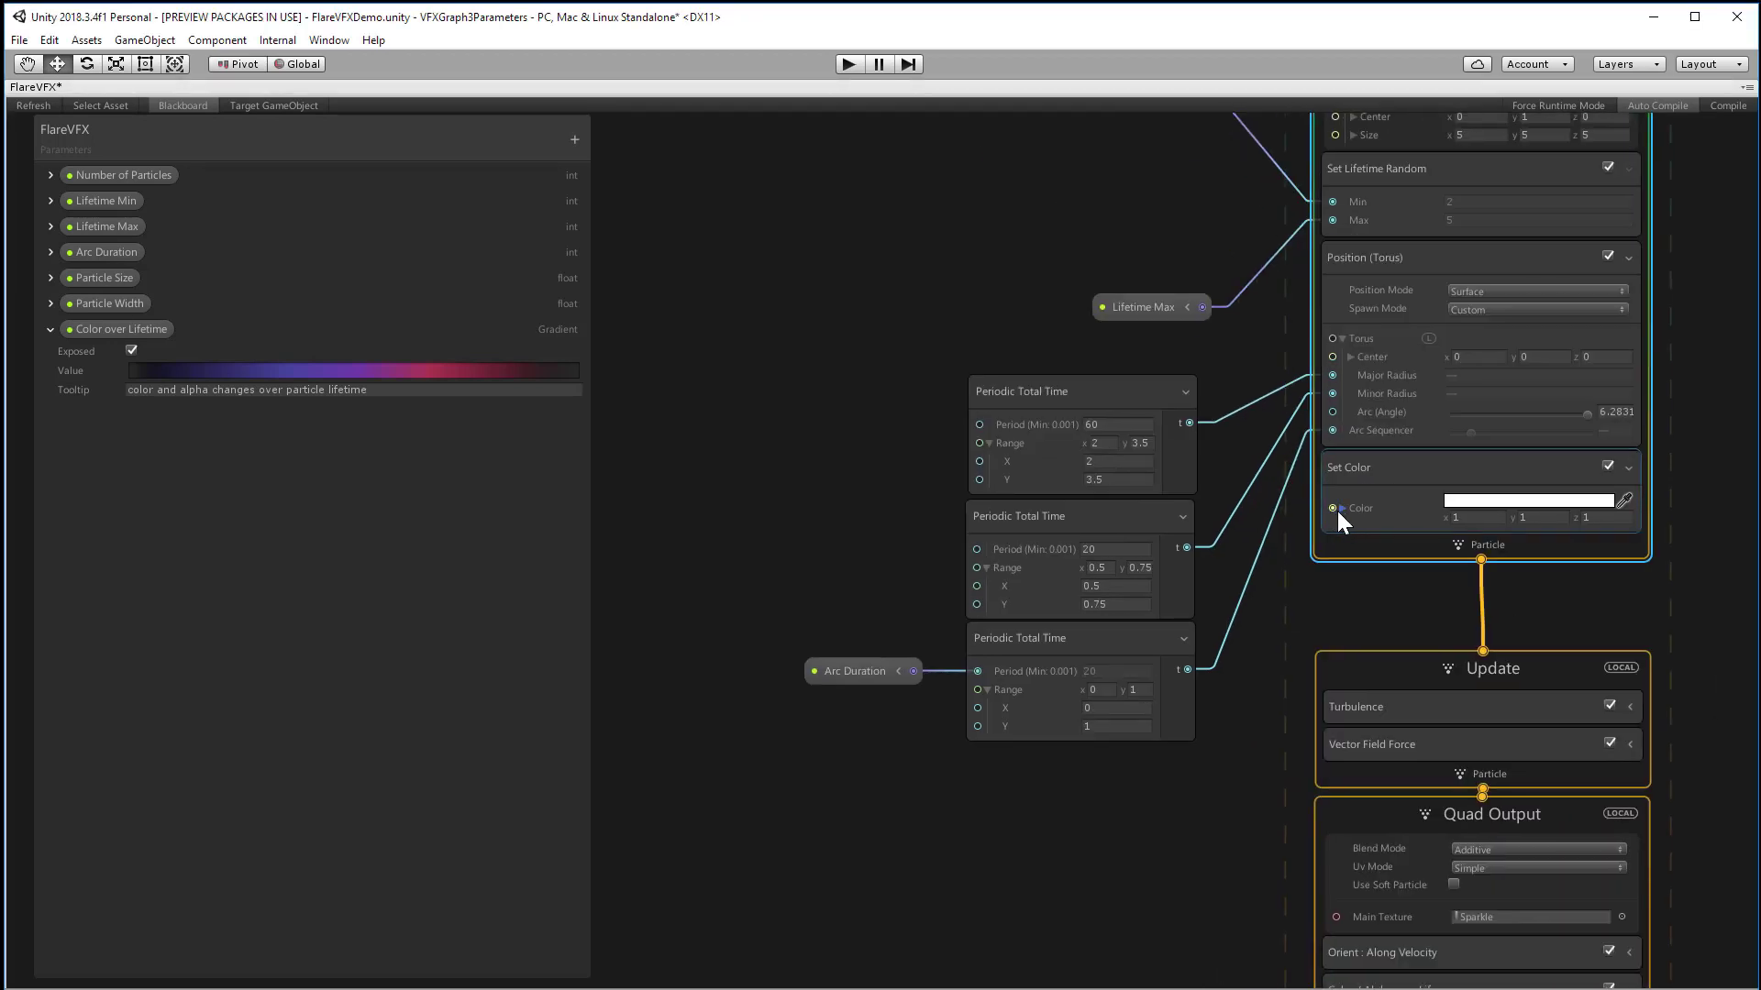
Move the three Periodic Total Time nodes with Arc Duration away from the contexts and place Lifetime Max just below Lifetime Min.
{"action": "left_click_drag", "start_coordinate": [873, 416], "coordinate": [1141, 690]}
{"action": "left_click_drag", "start_coordinate": [1051, 385], "coordinate": [923, 253]}
{"action": "left_click", "coordinate": [1140, 619]}
{"action": "left_click_drag", "start_coordinate": [1168, 306], "coordinate": [1132, 237]}
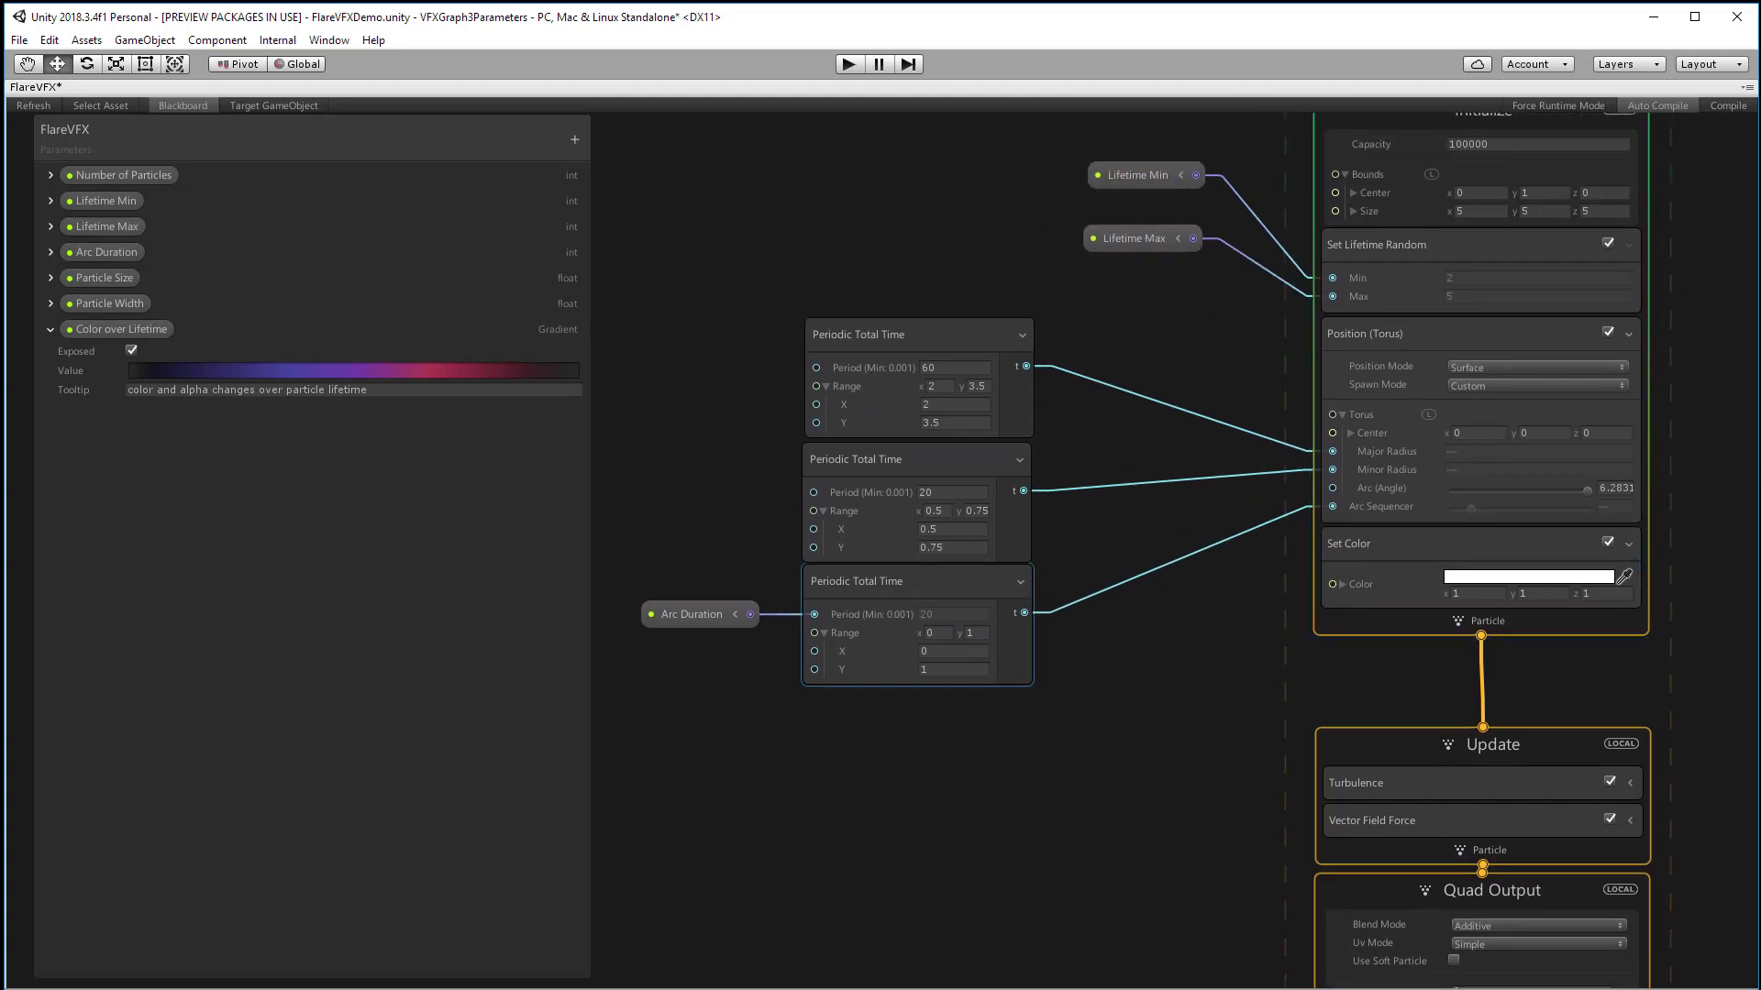
Create a Sample Gradient node below the Periodic Total Time nodes and connect its output to the Color input of Set Color.
{"action": "right_click", "coordinate": [1119, 694]}
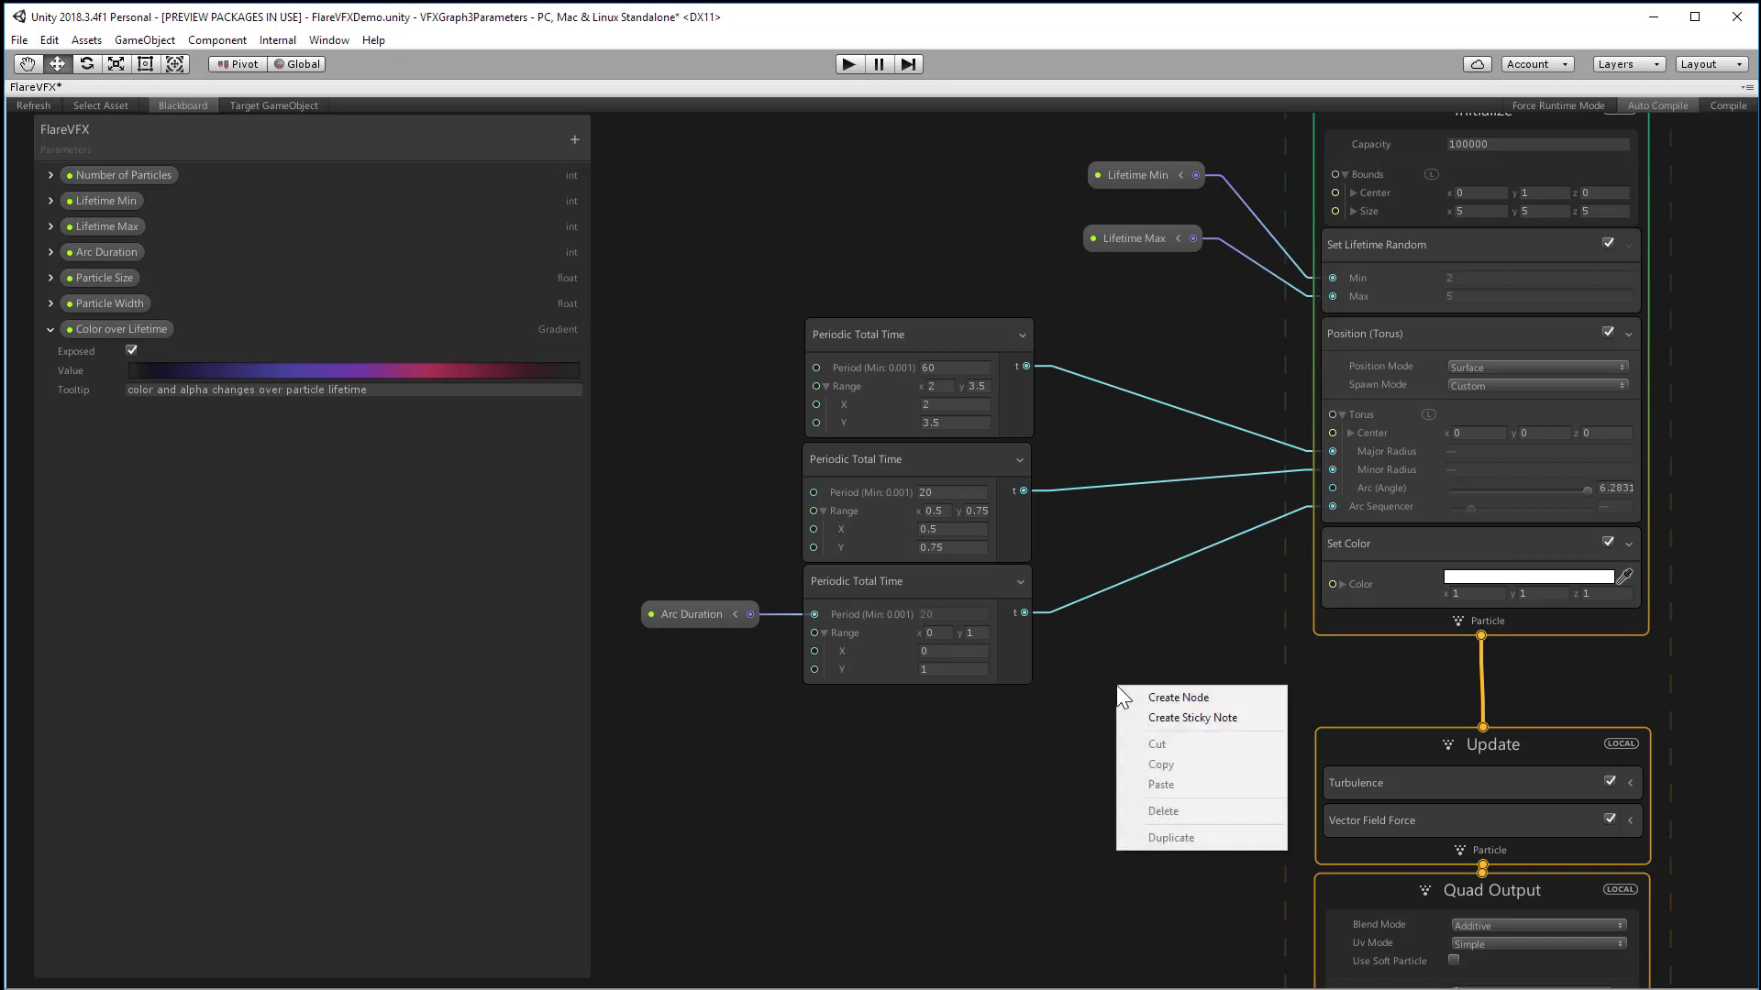
{"action": "left_click", "coordinate": [1143, 697]}
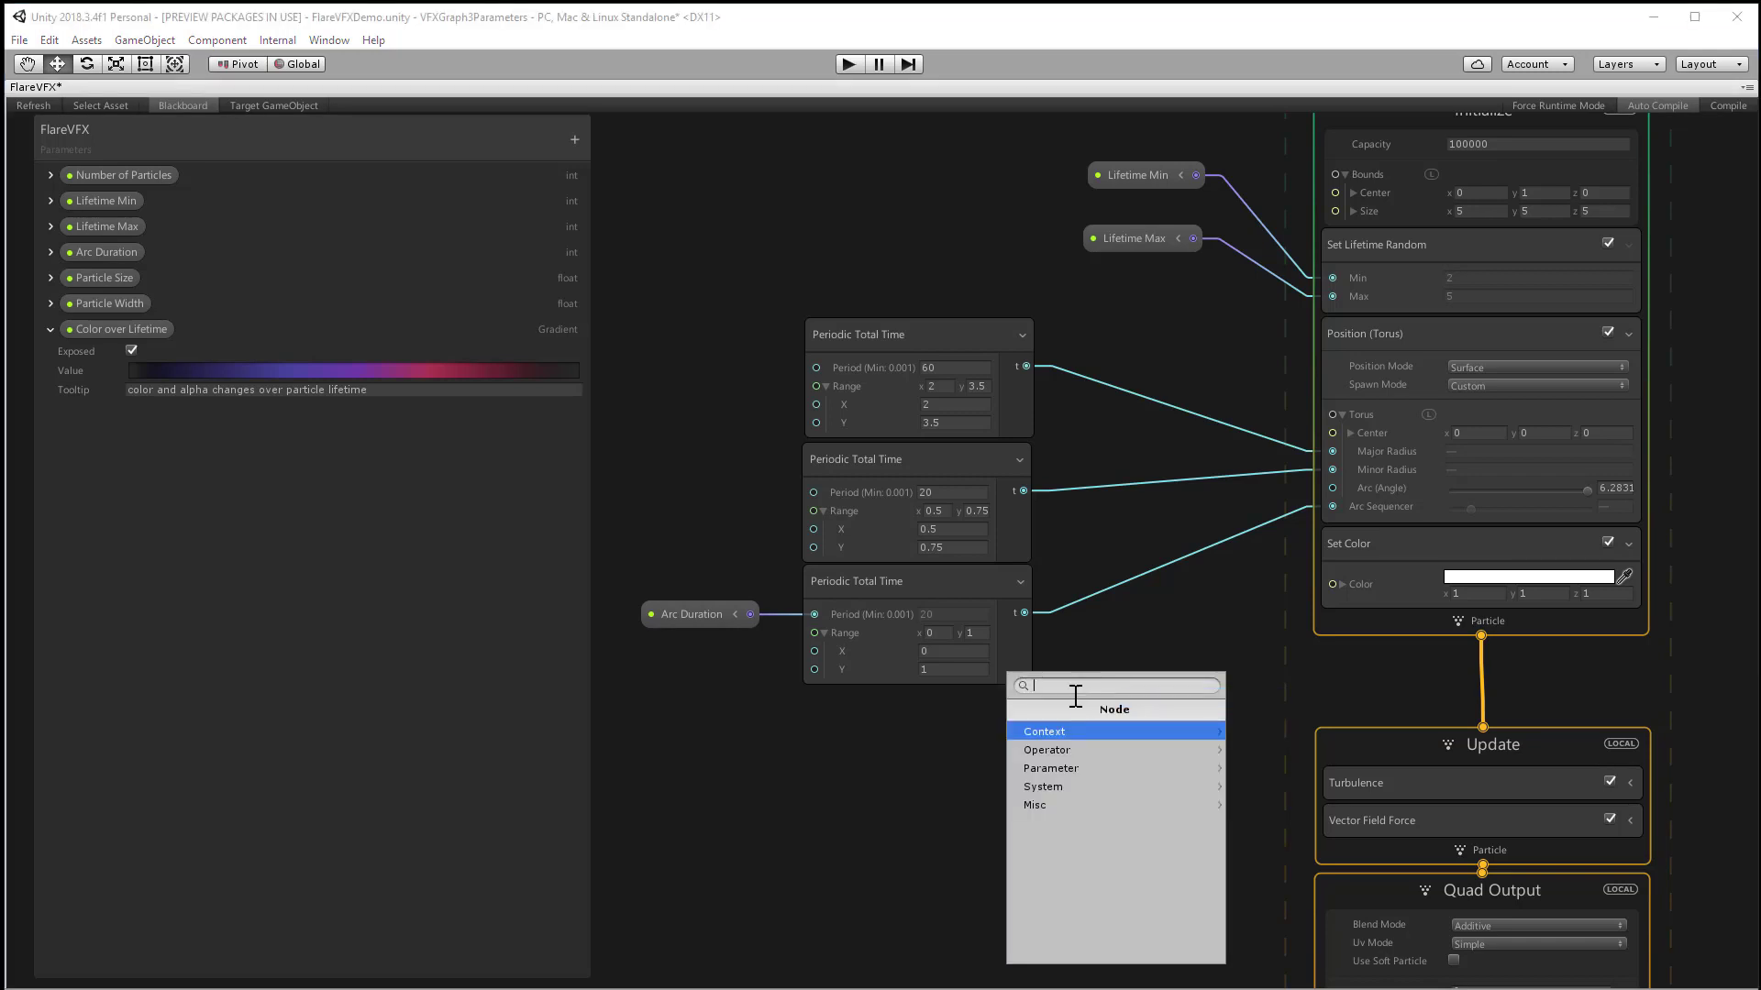
{"action": "type", "text": "Gra"}
{"action": "key", "text": "Down"}
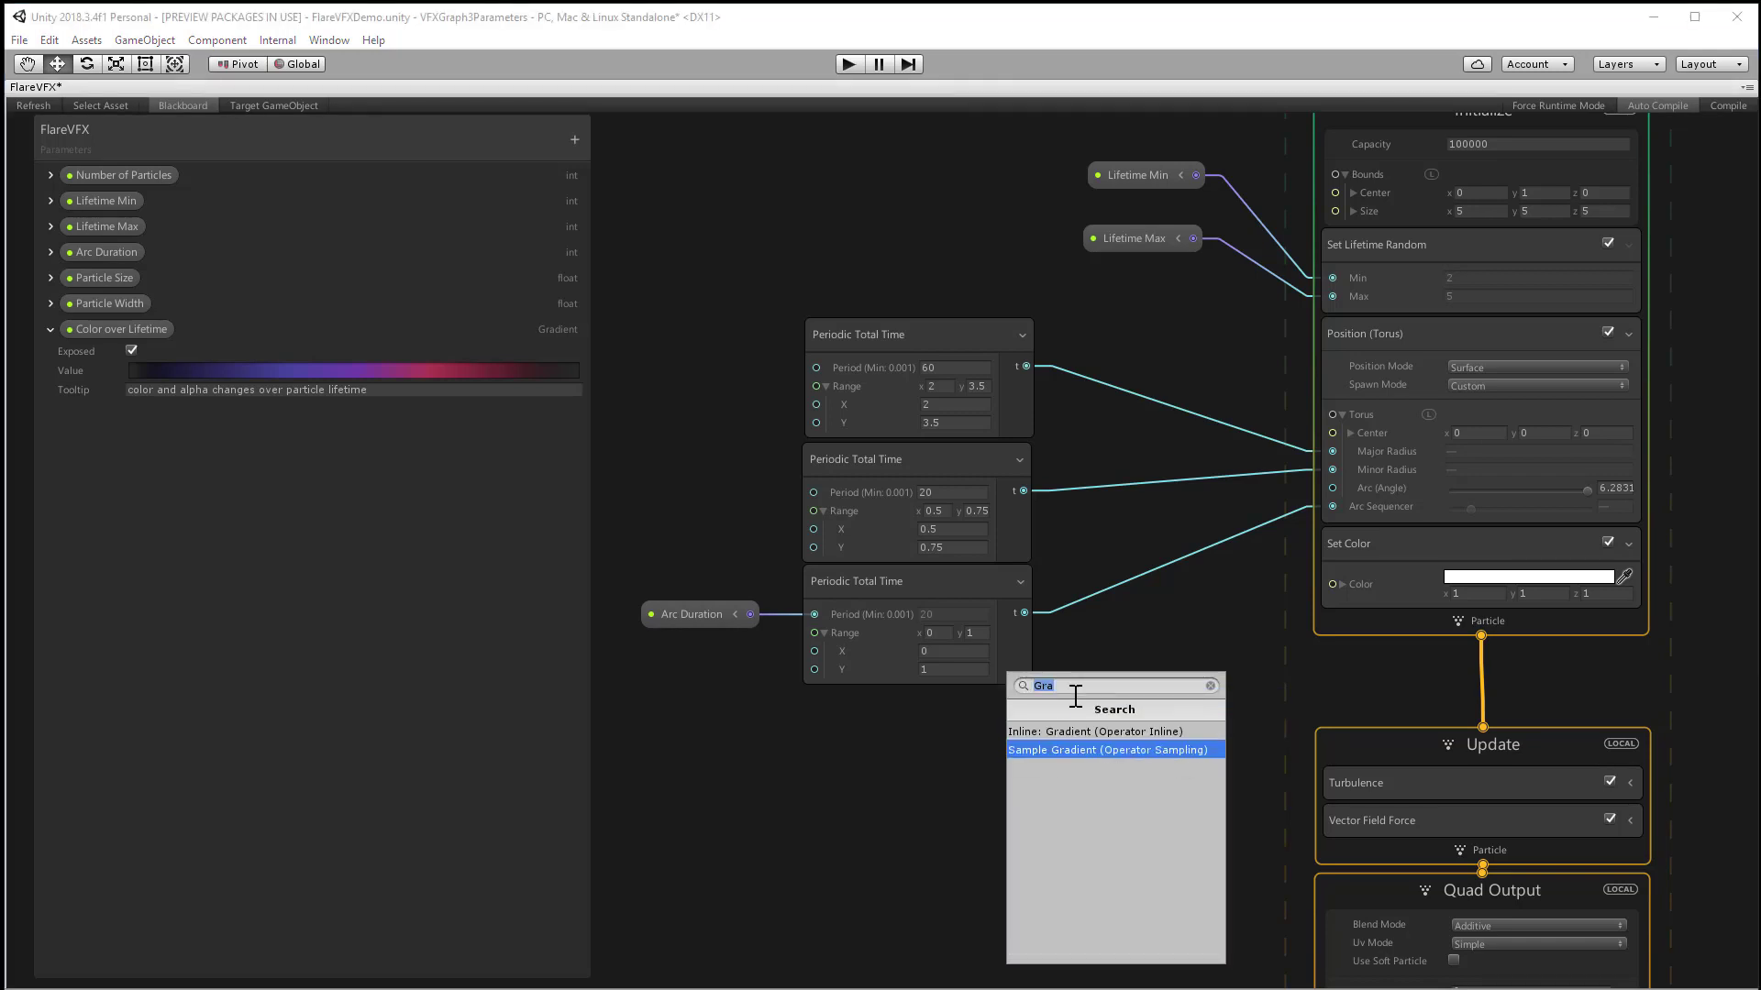
{"action": "key", "text": "Return"}
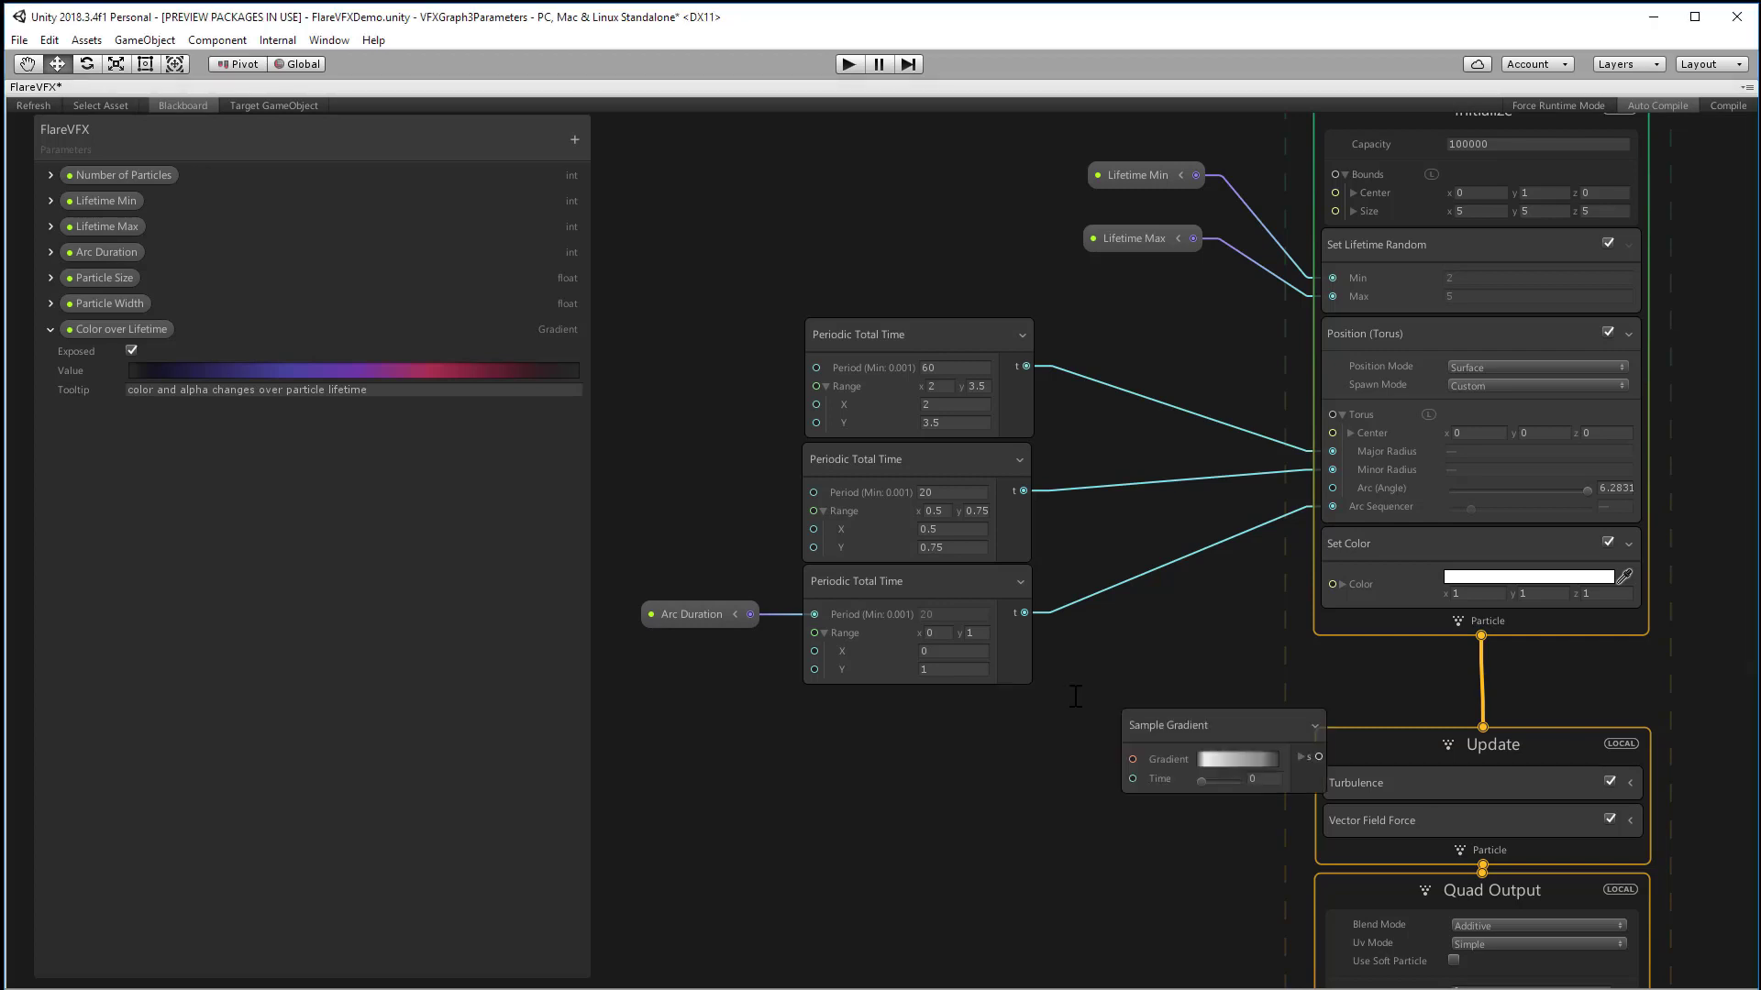
{"action": "left_click_drag", "start_coordinate": [1191, 712], "coordinate": [1043, 740]}
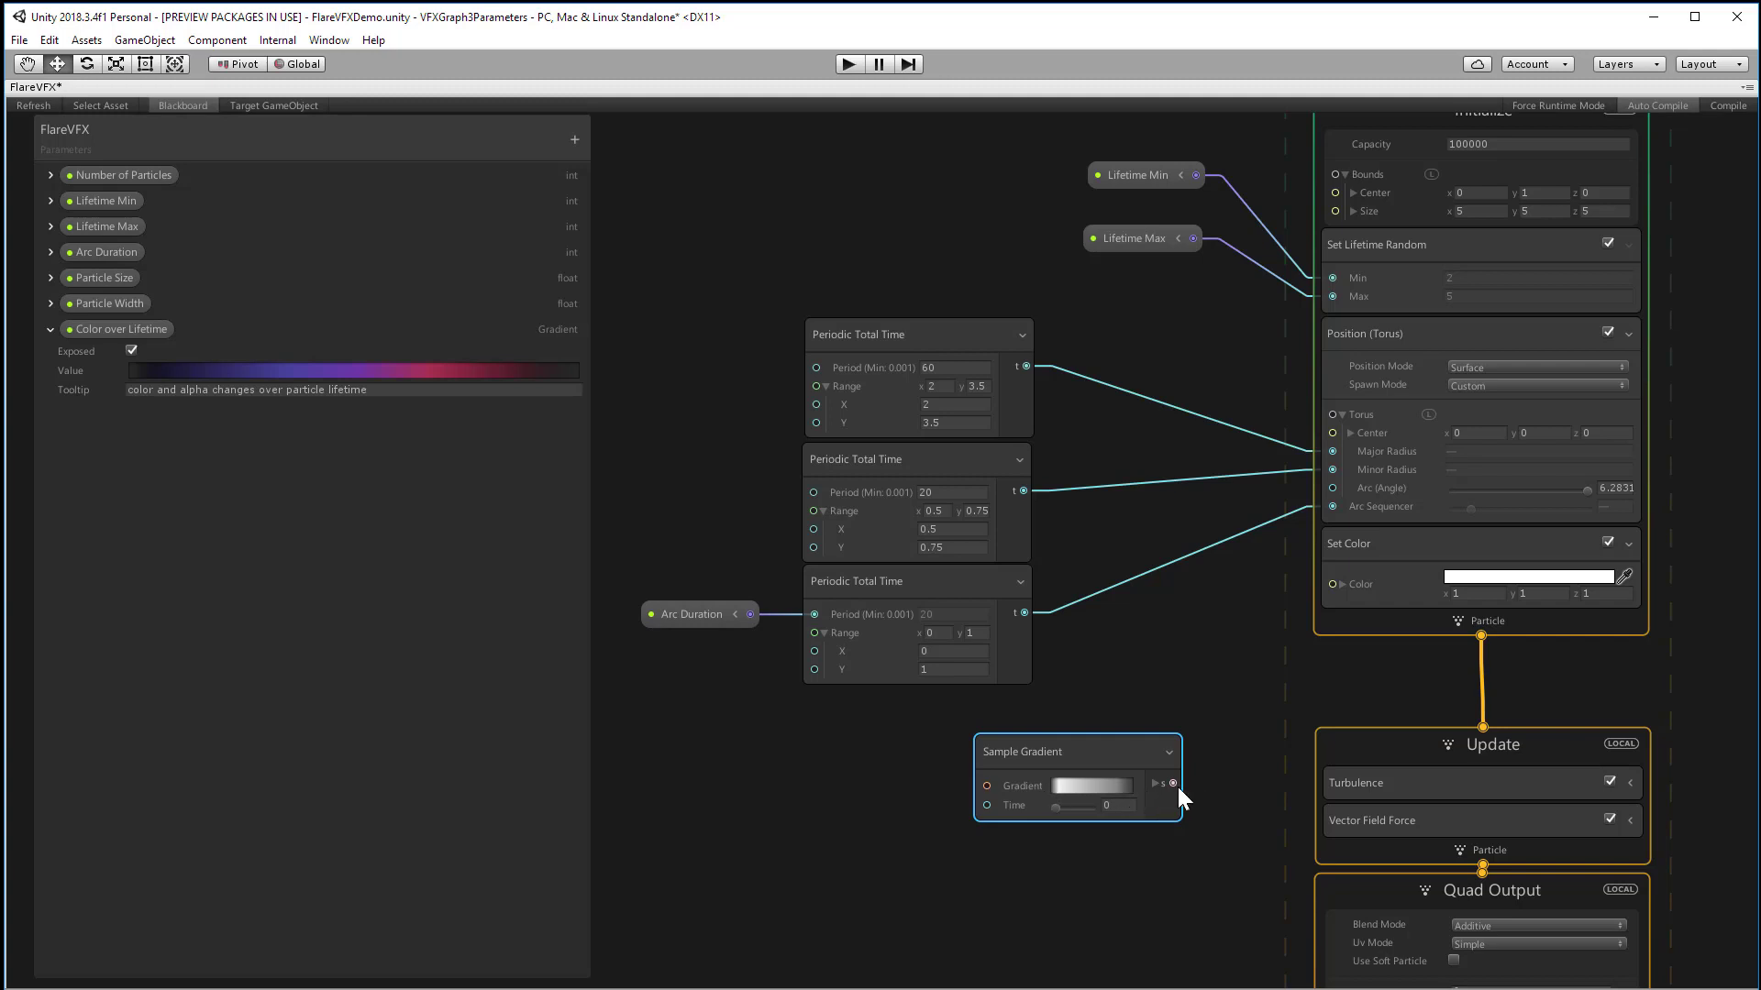
{"action": "left_click_drag", "start_coordinate": [1178, 787], "coordinate": [1333, 584]}
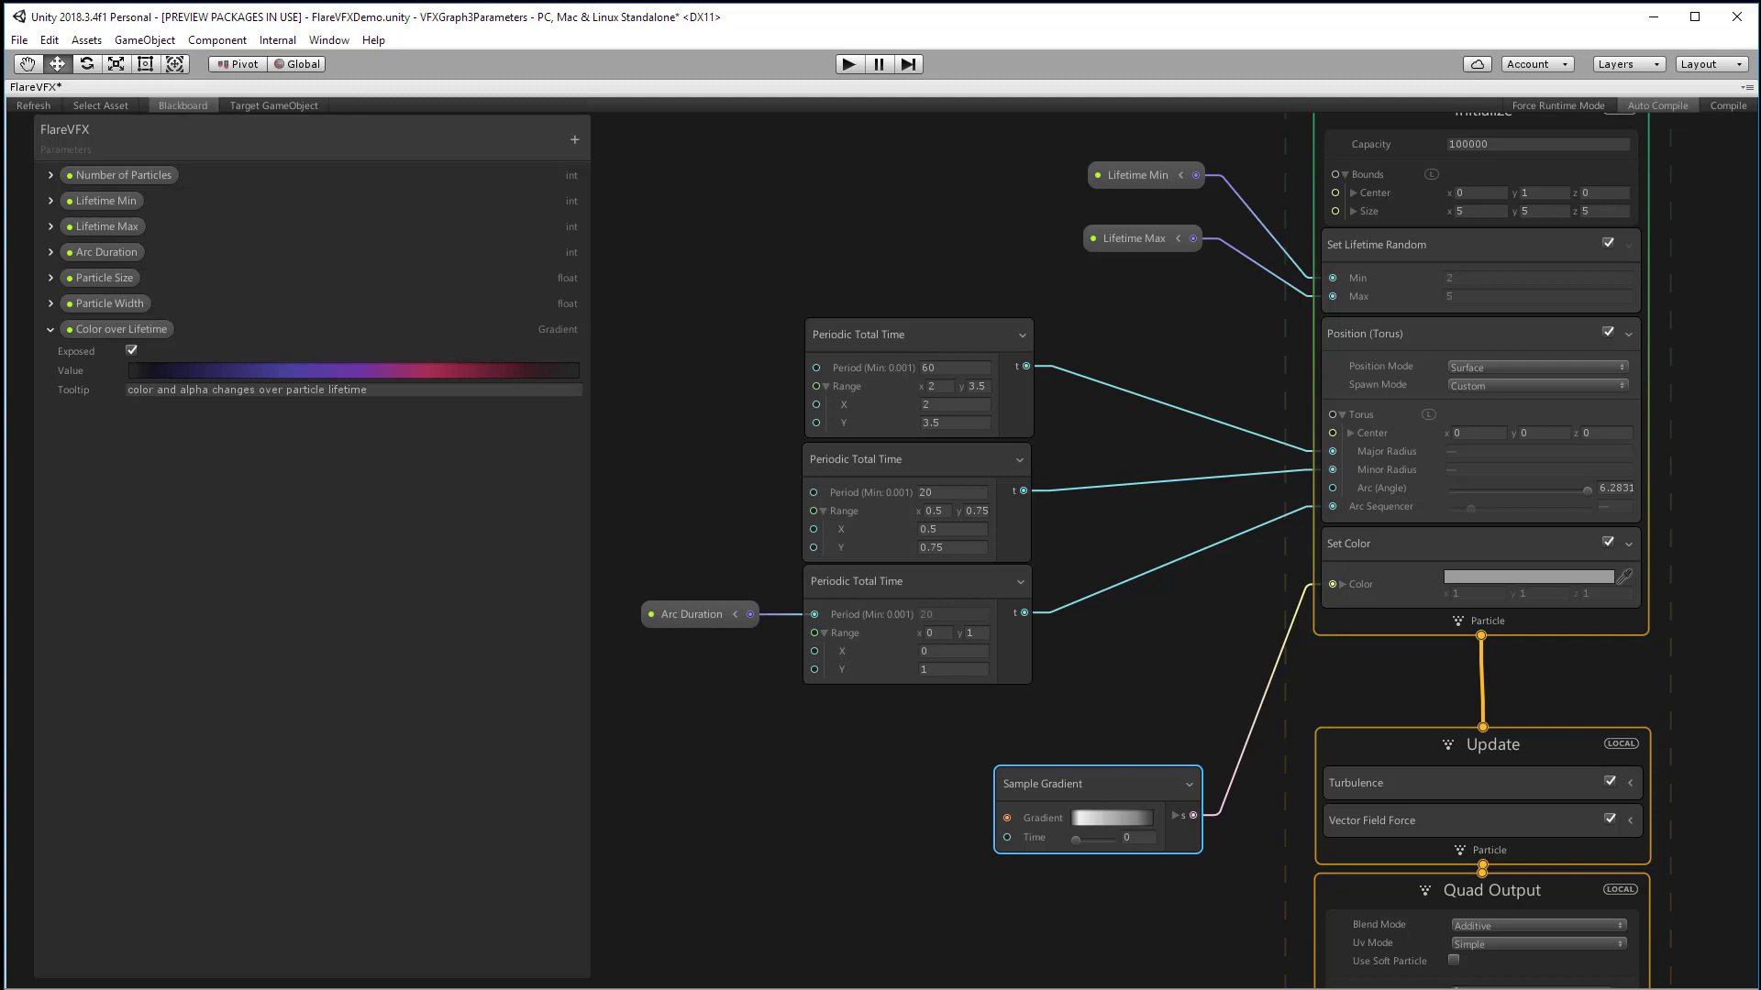
Apply the blue-white-purple-pink preset gradient to the Sample Gradient node.
{"action": "left_click", "coordinate": [1125, 813]}
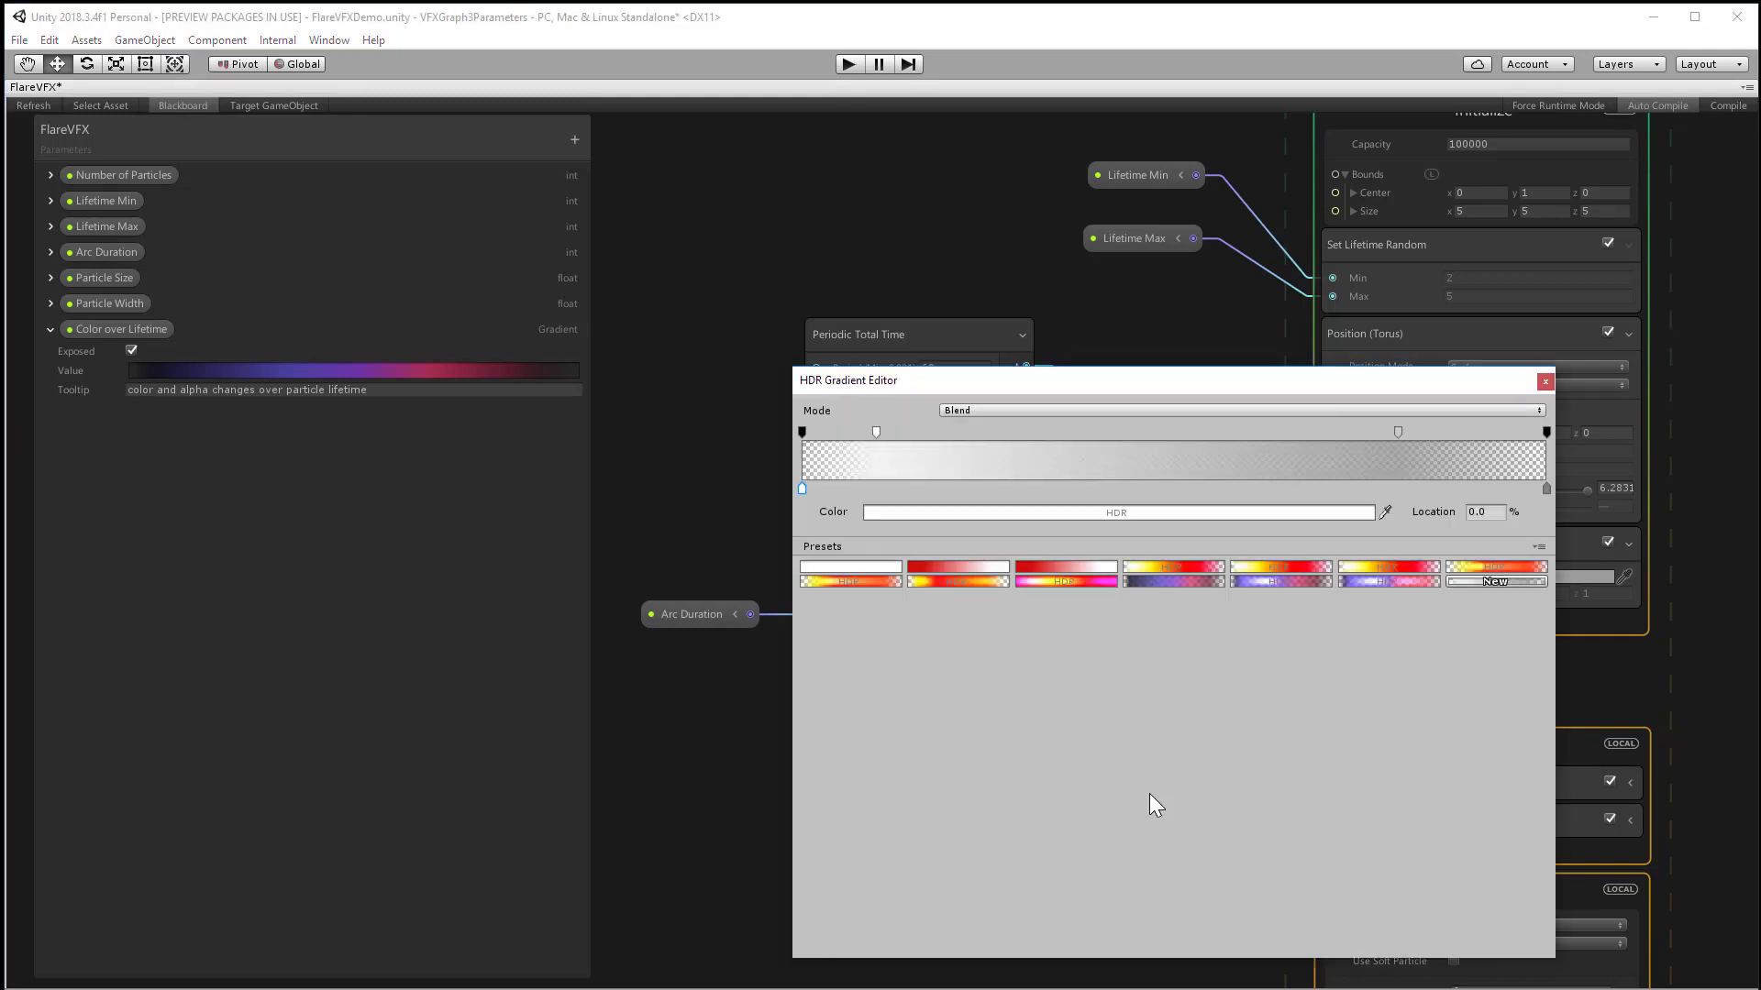
{"action": "left_click", "coordinate": [1264, 582]}
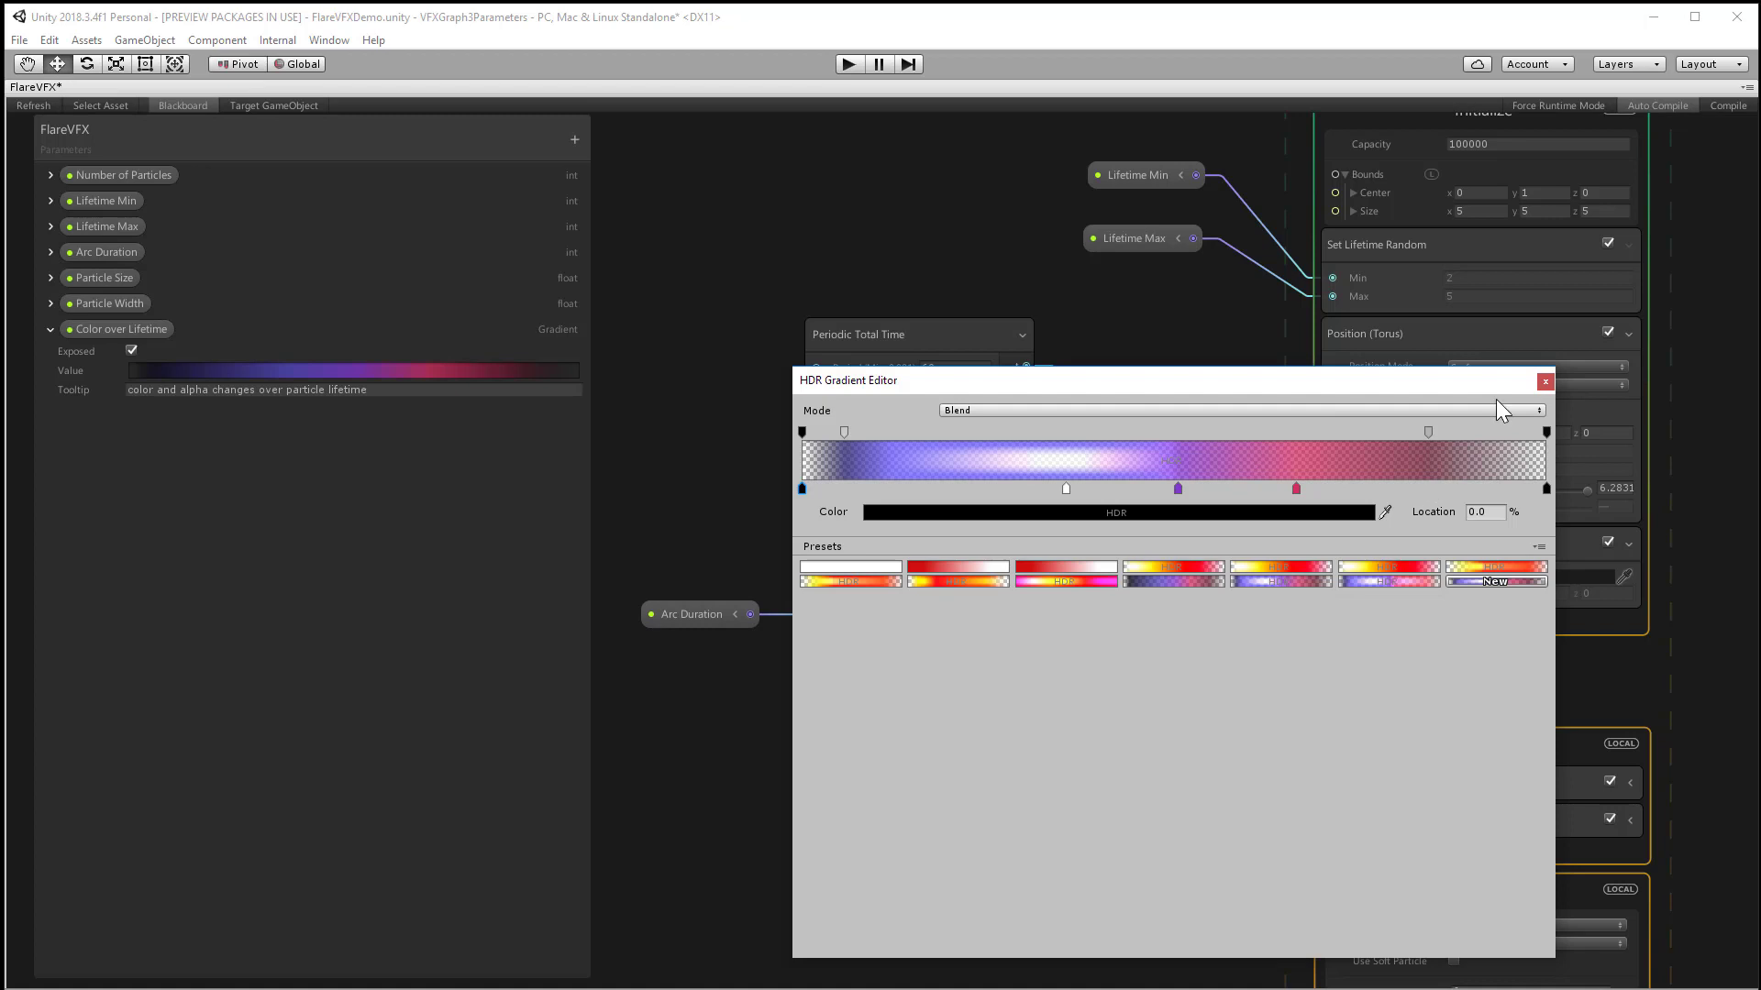
{"action": "left_click", "coordinate": [1545, 381]}
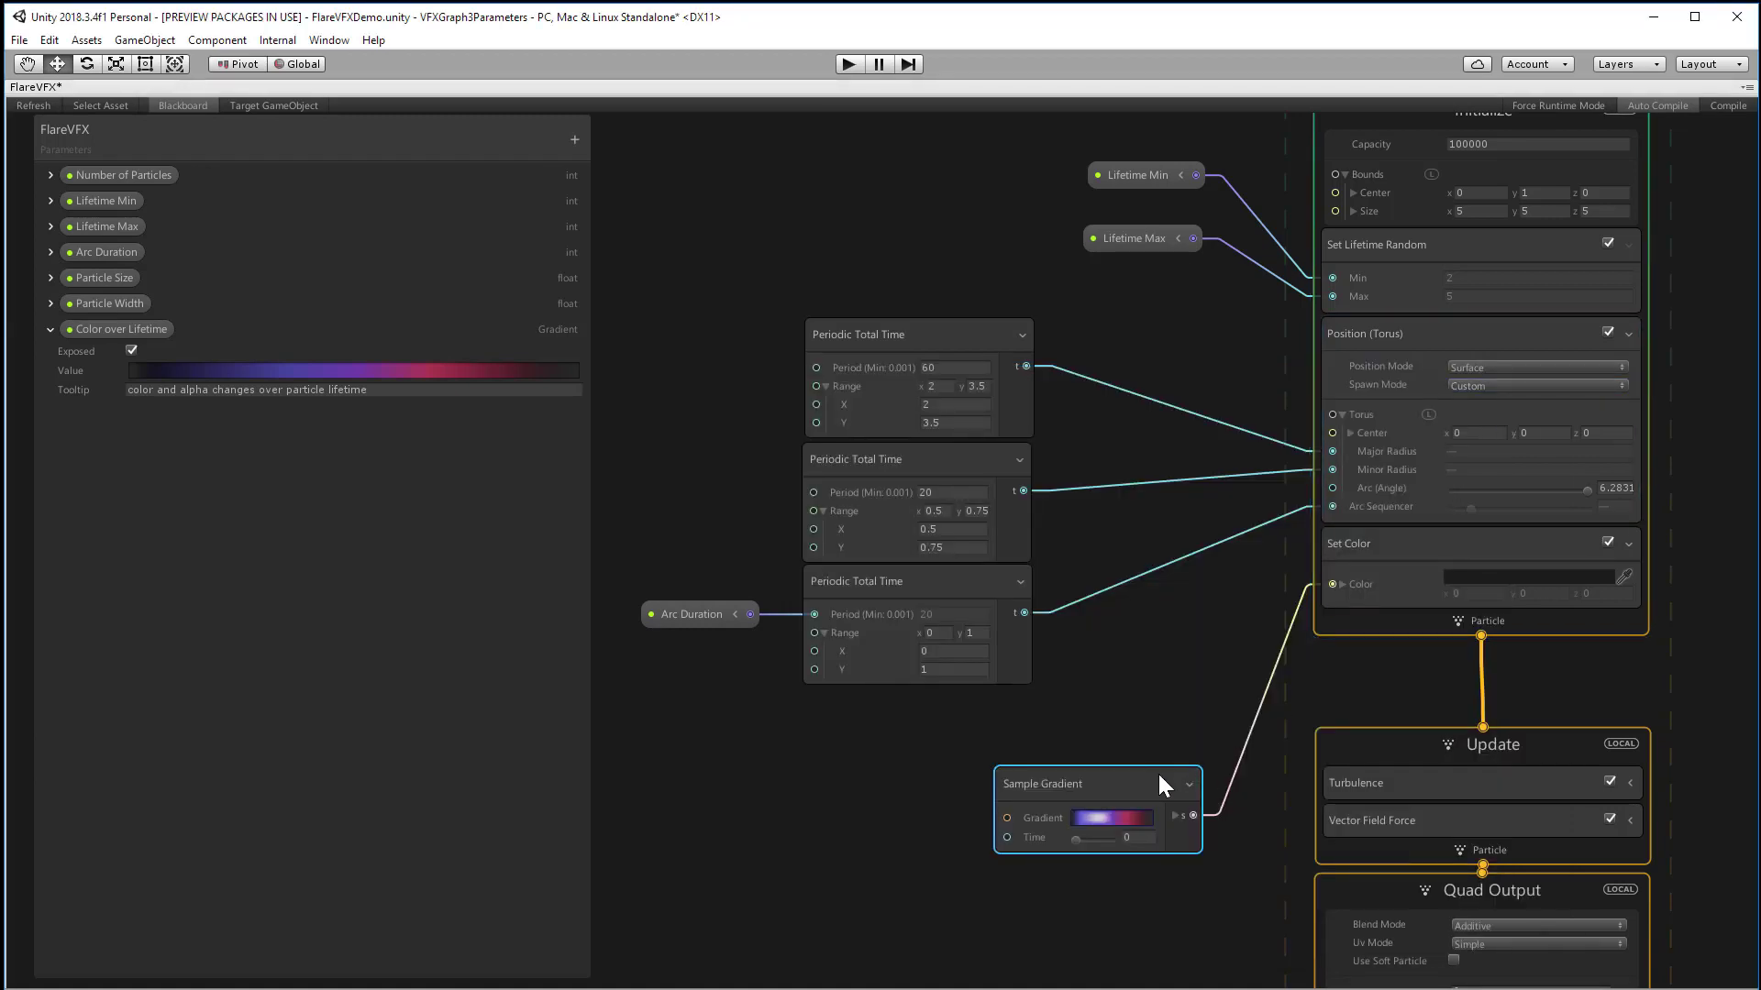
{"action": "left_click_drag", "start_coordinate": [1157, 772], "coordinate": [1152, 765]}
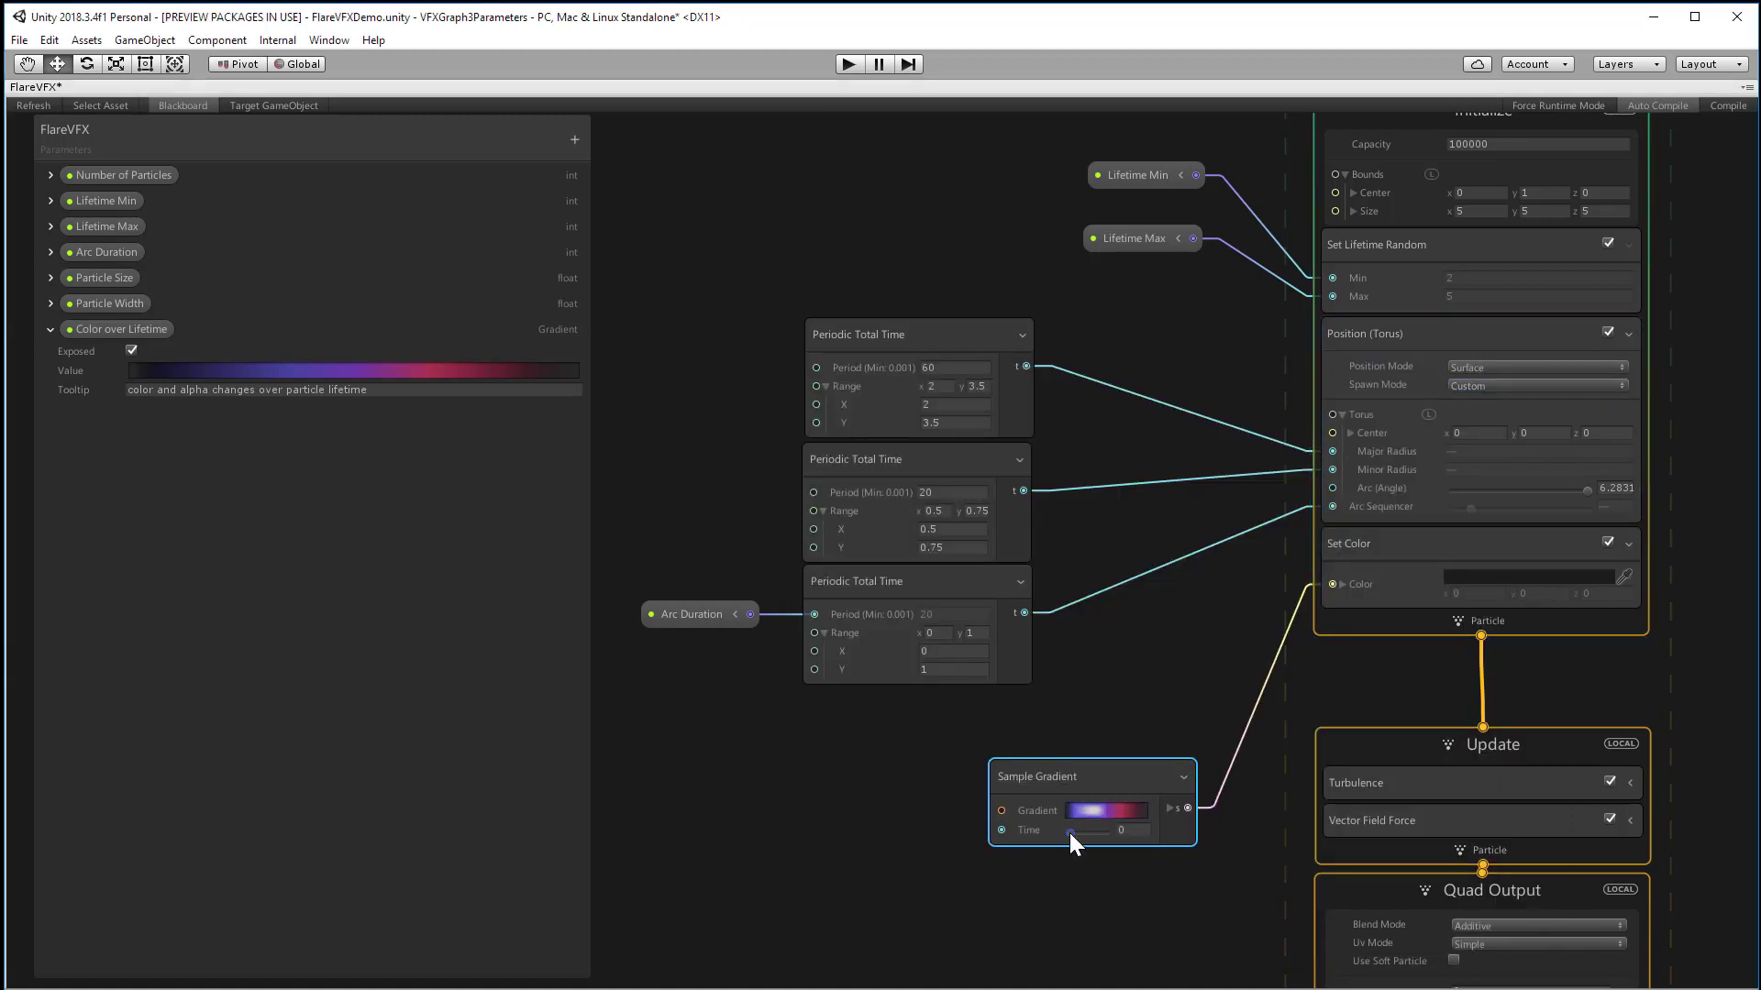
{"action": "mouse_move", "coordinate": [1069, 833]}
{"action": "left_mouse_down"}
{"action": "mouse_move", "coordinate": [1115, 833]}
{"action": "mouse_move", "coordinate": [1062, 830]}
{"action": "left_mouse_up"}
Add a Gradient parameter named "Initial Color Cycle" to the Blackboard and make it exposed.
{"action": "left_click", "coordinate": [575, 139]}
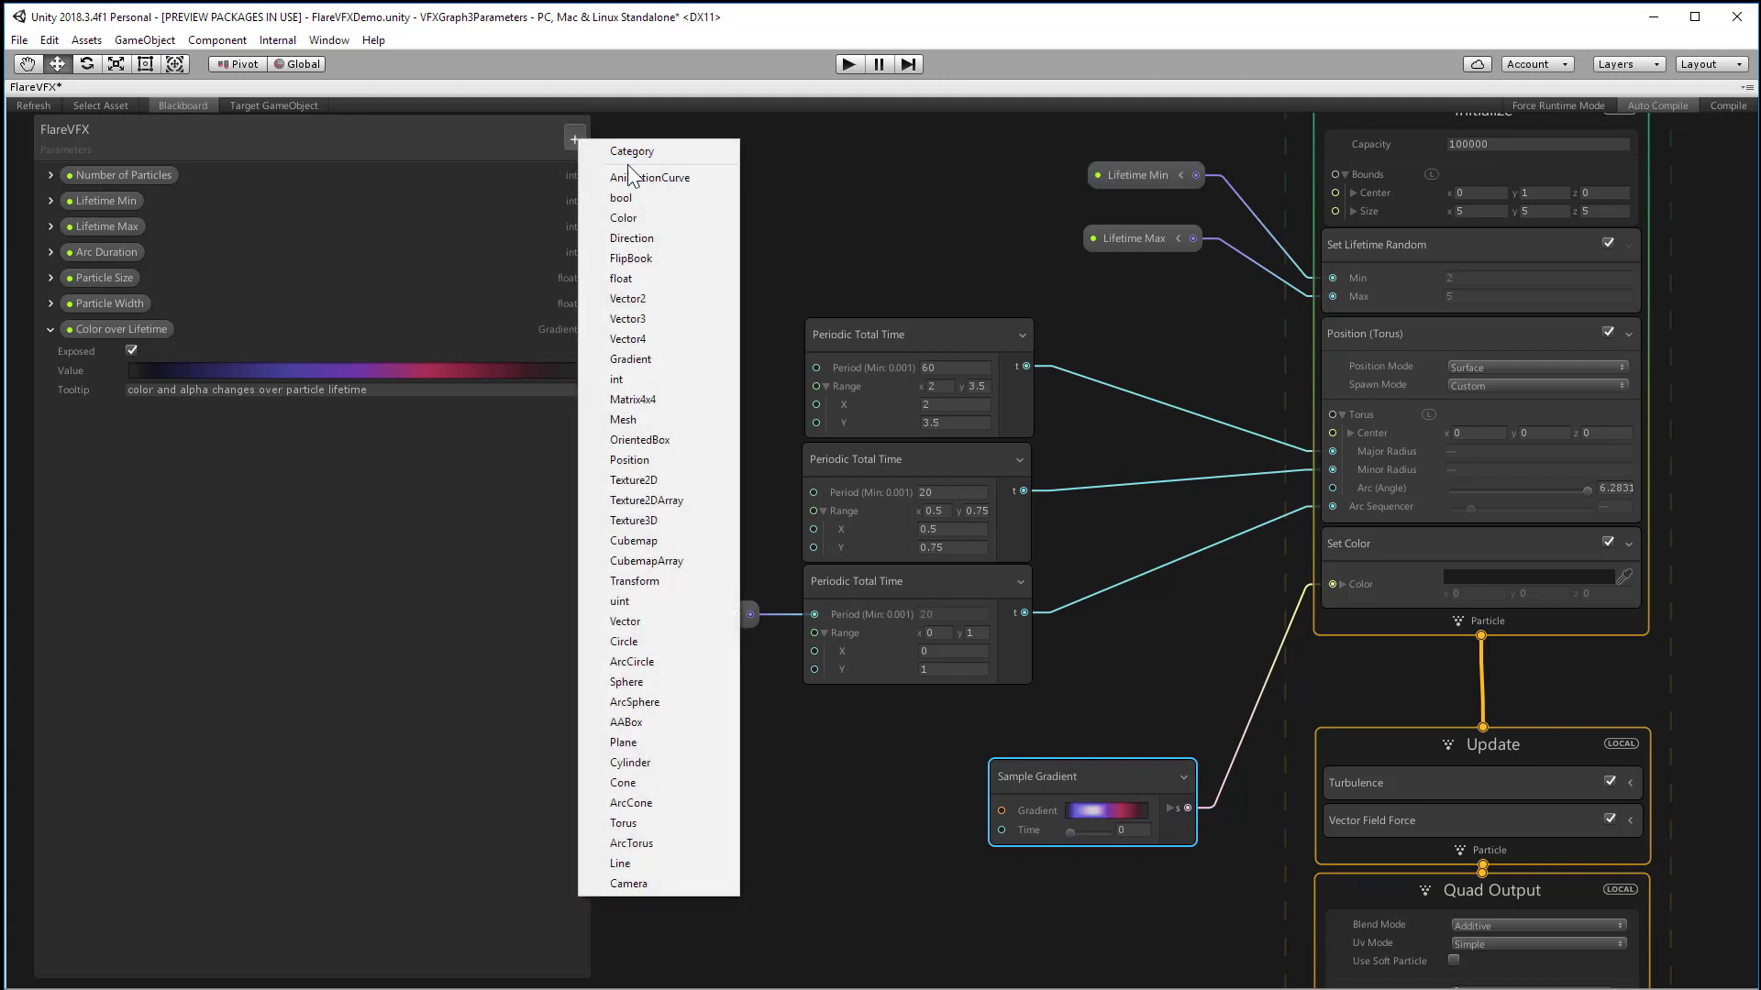
{"action": "left_click", "coordinate": [659, 360]}
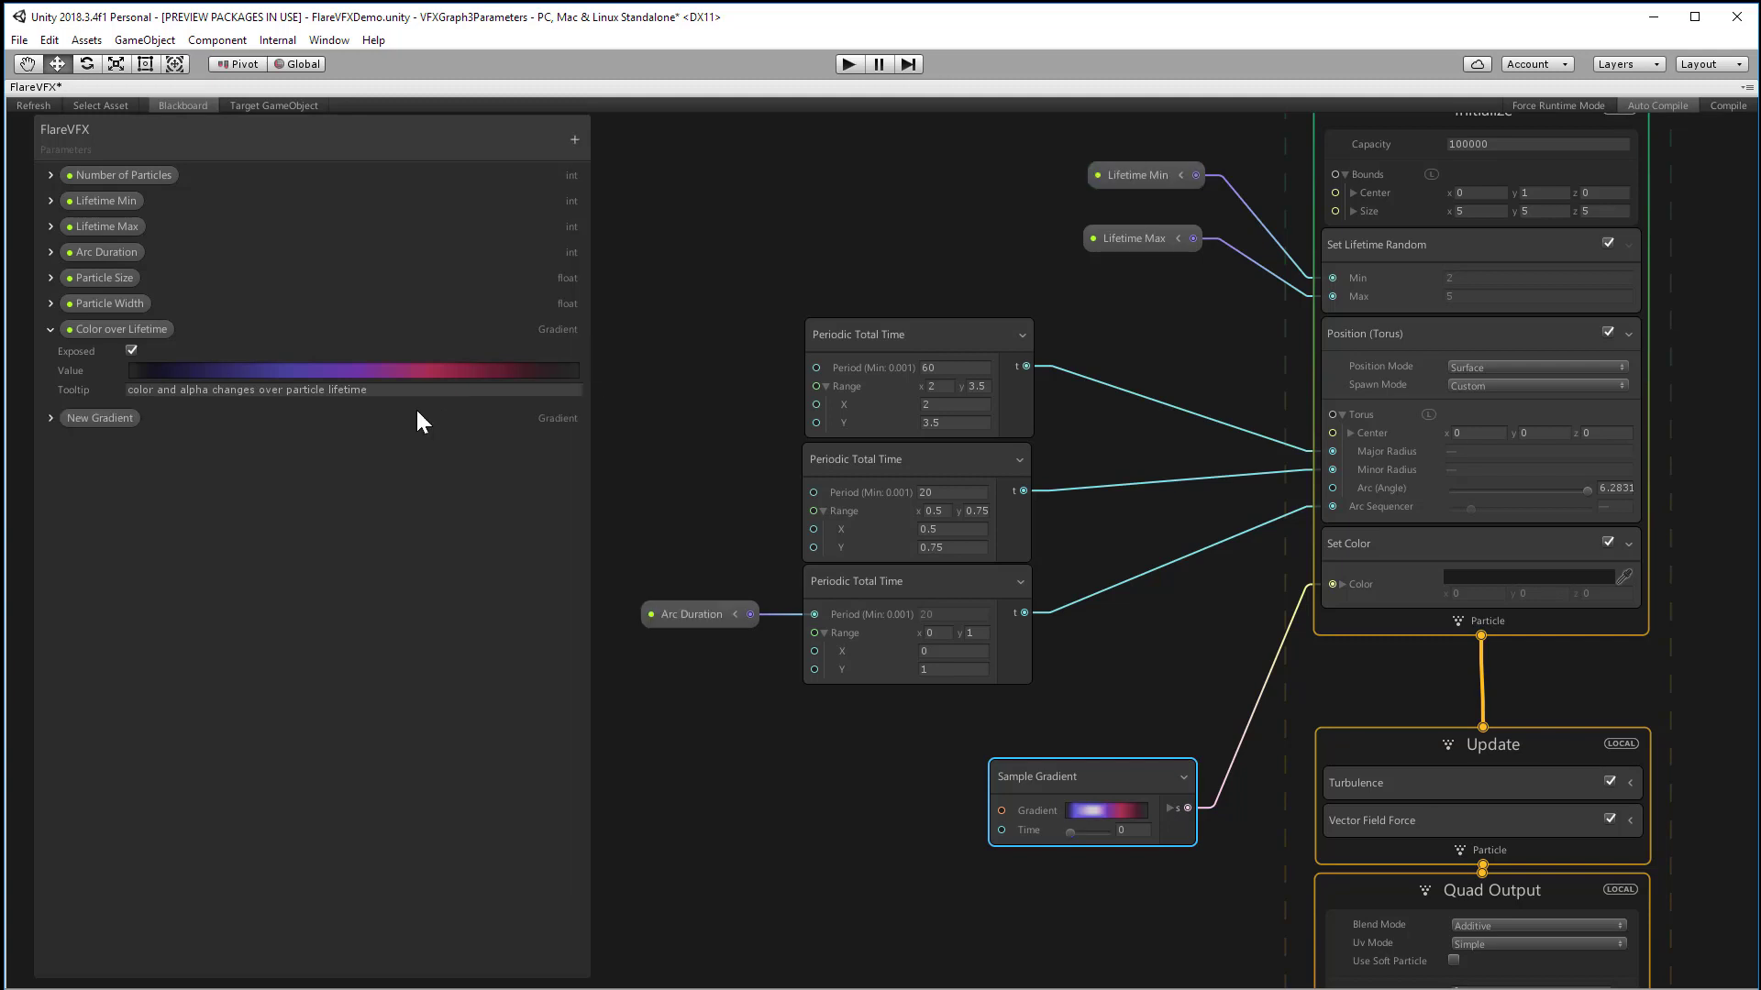
{"action": "left_click", "coordinate": [50, 419]}
{"action": "double_click", "coordinate": [96, 420]}
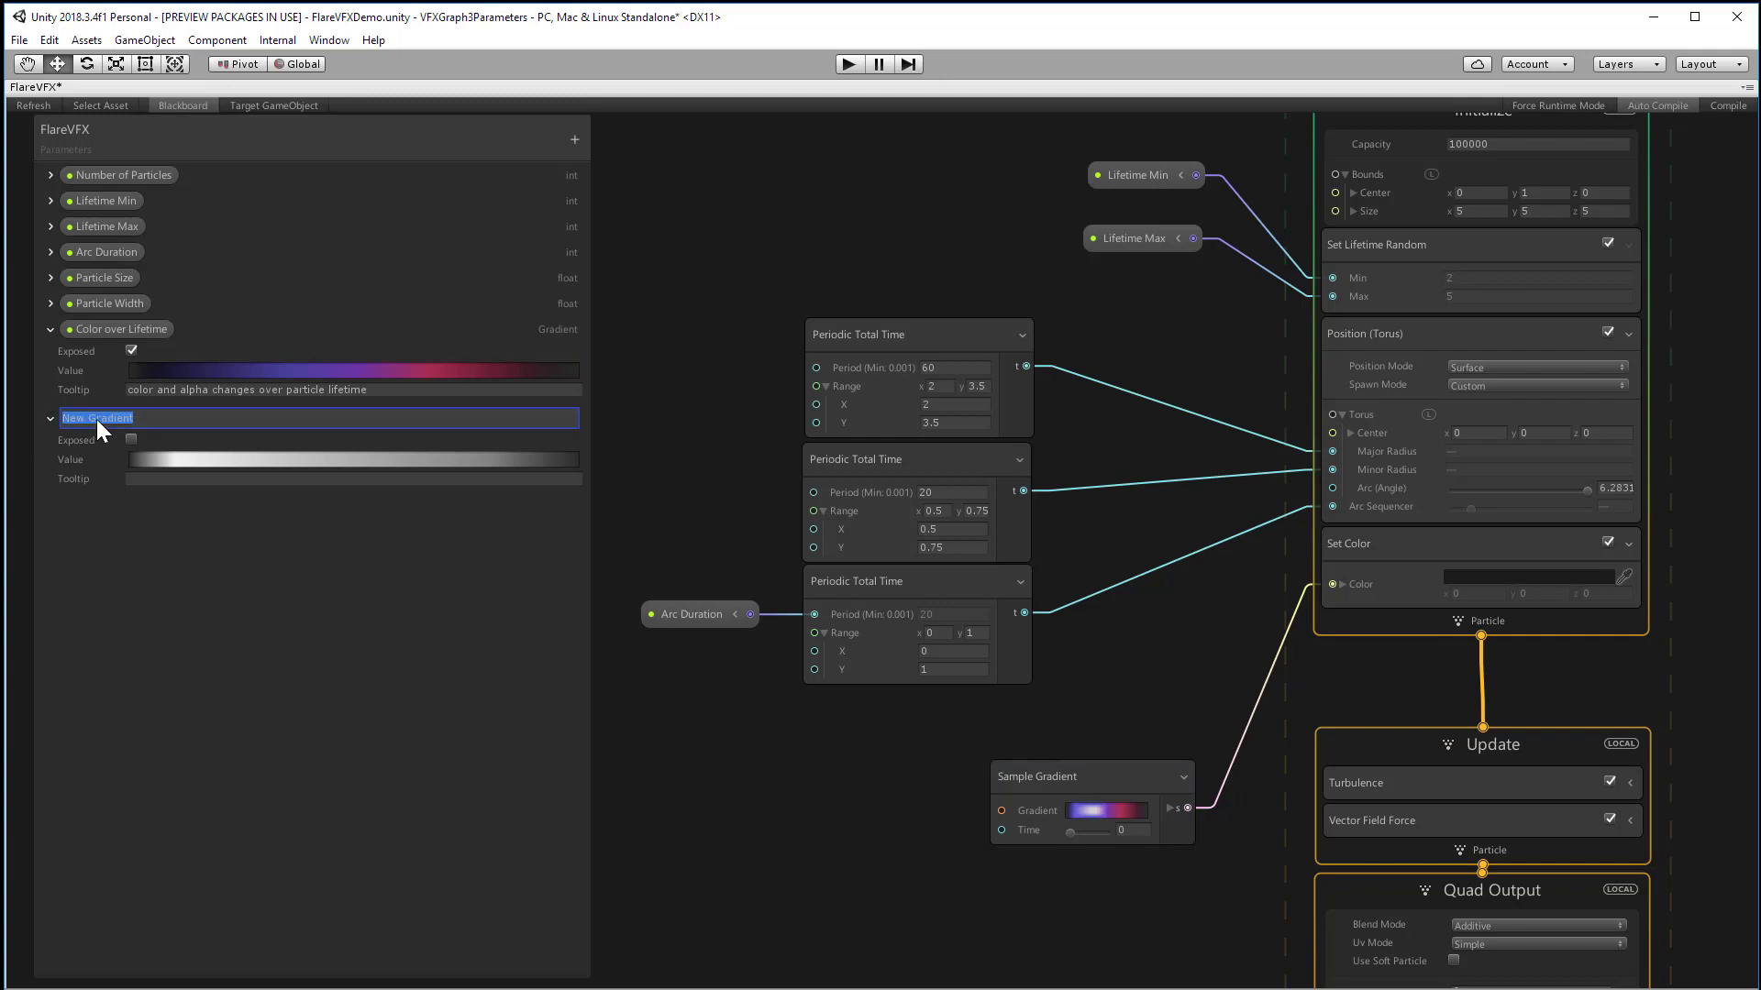
{"action": "type", "text": "Initial Color Cycle"}
{"action": "key", "text": "Return"}
{"action": "left_click", "coordinate": [131, 440]}
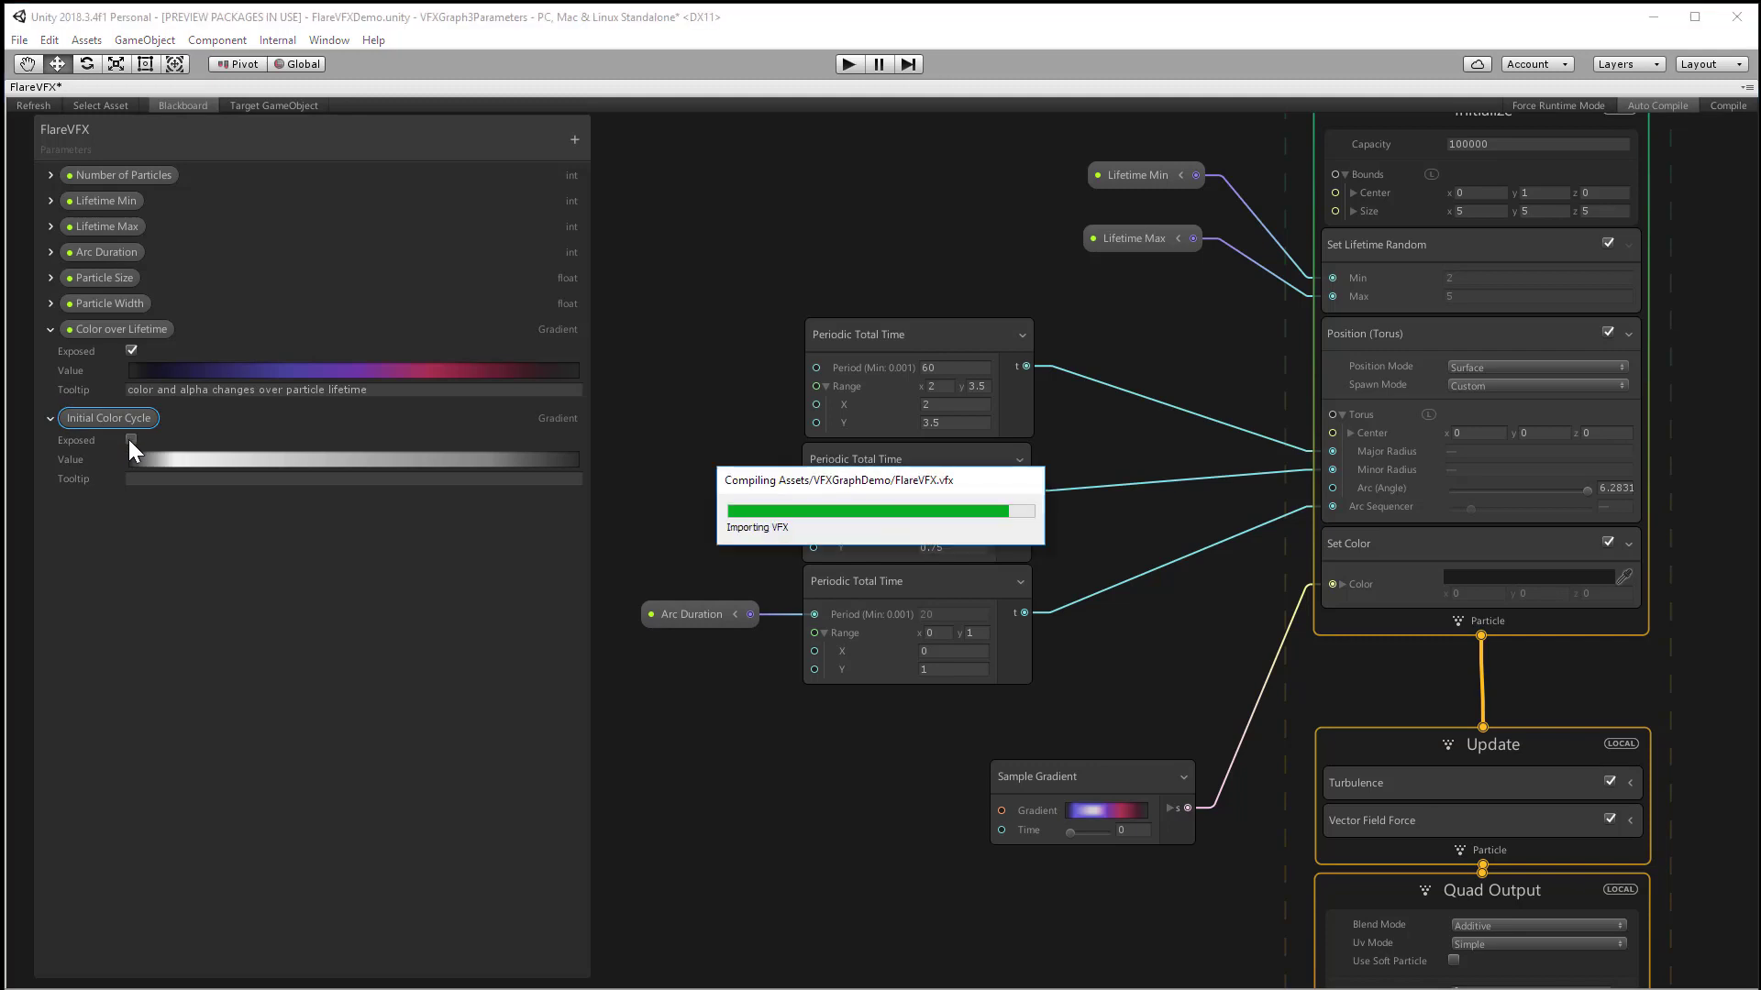
Give Initial Color Cycle the blue-white-purple-pink preset gradient and the tooltip "range of colors for spawned particles".
{"action": "left_click", "coordinate": [336, 460]}
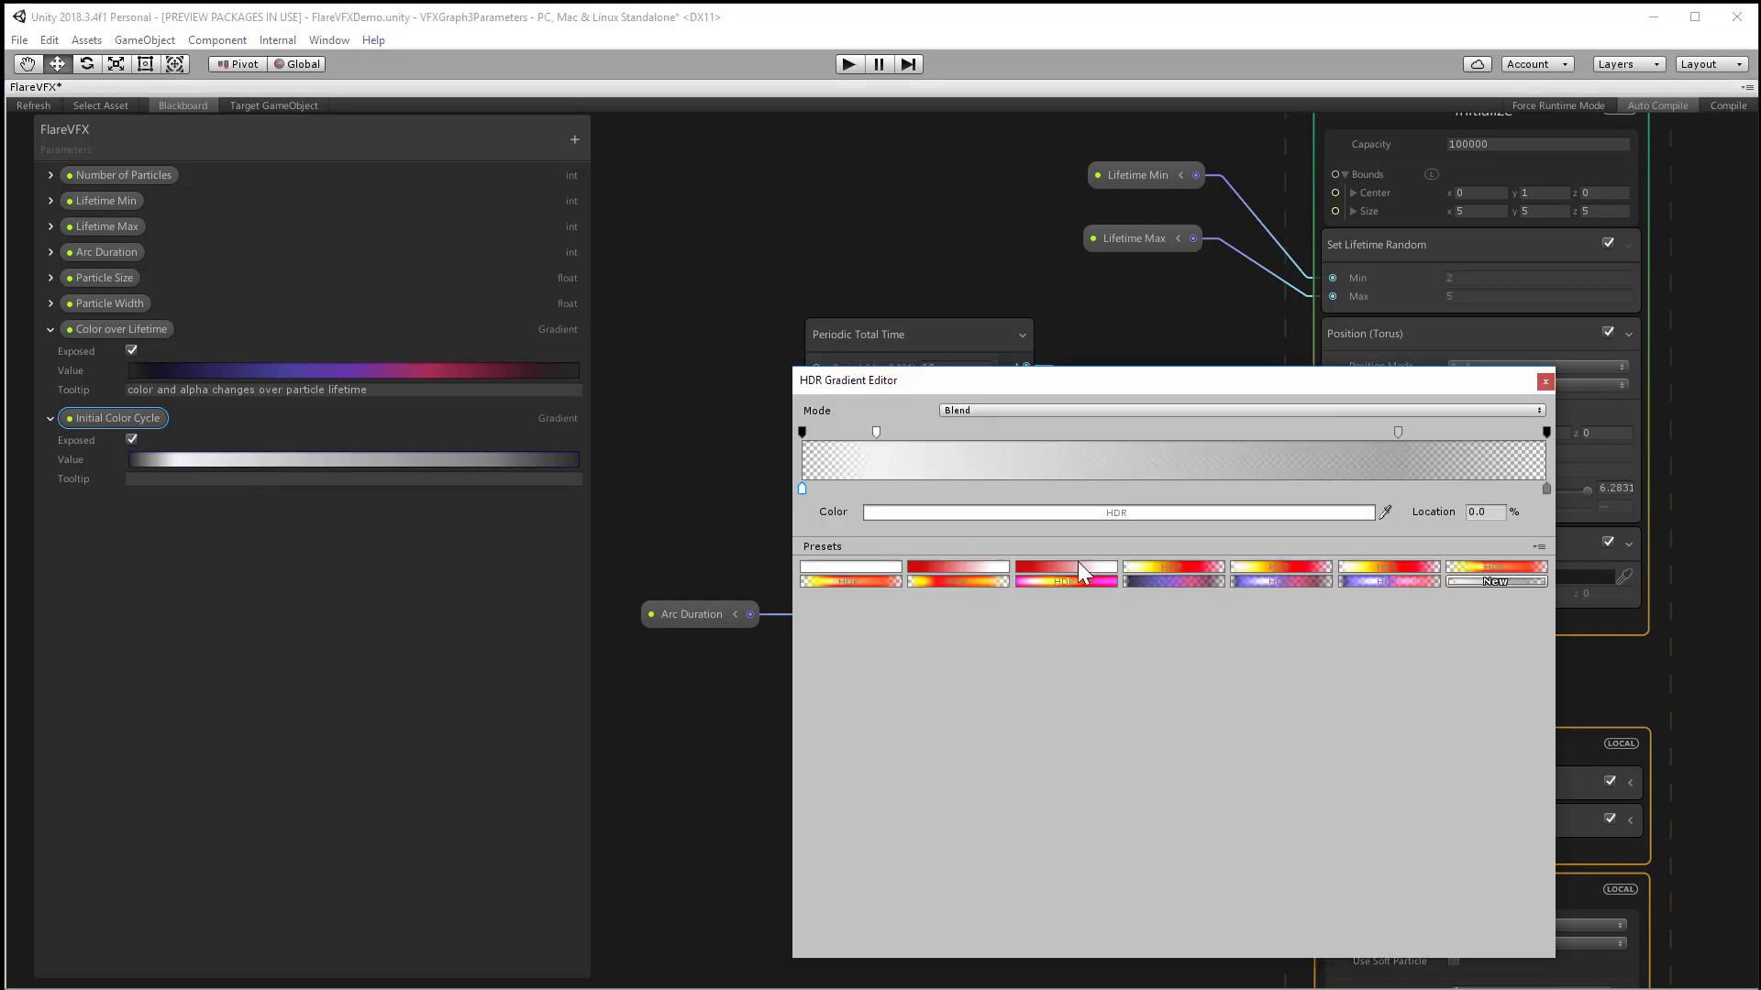
{"action": "left_click", "coordinate": [1267, 582]}
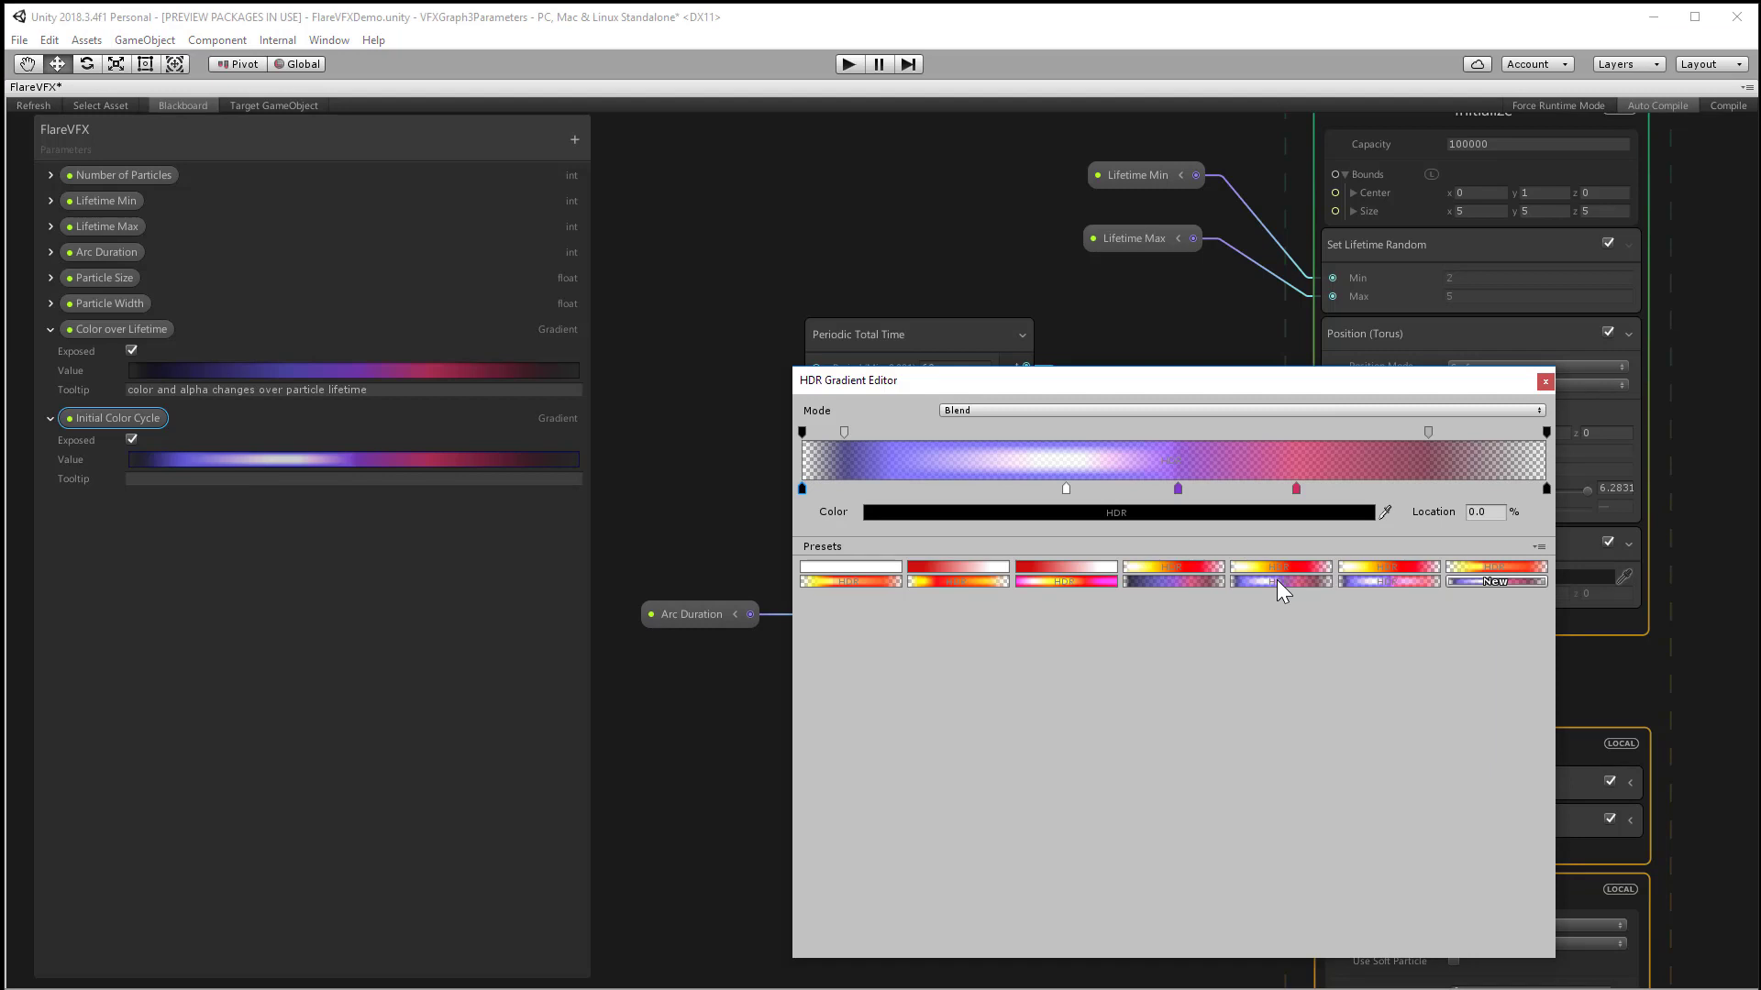
{"action": "left_click", "coordinate": [1545, 380]}
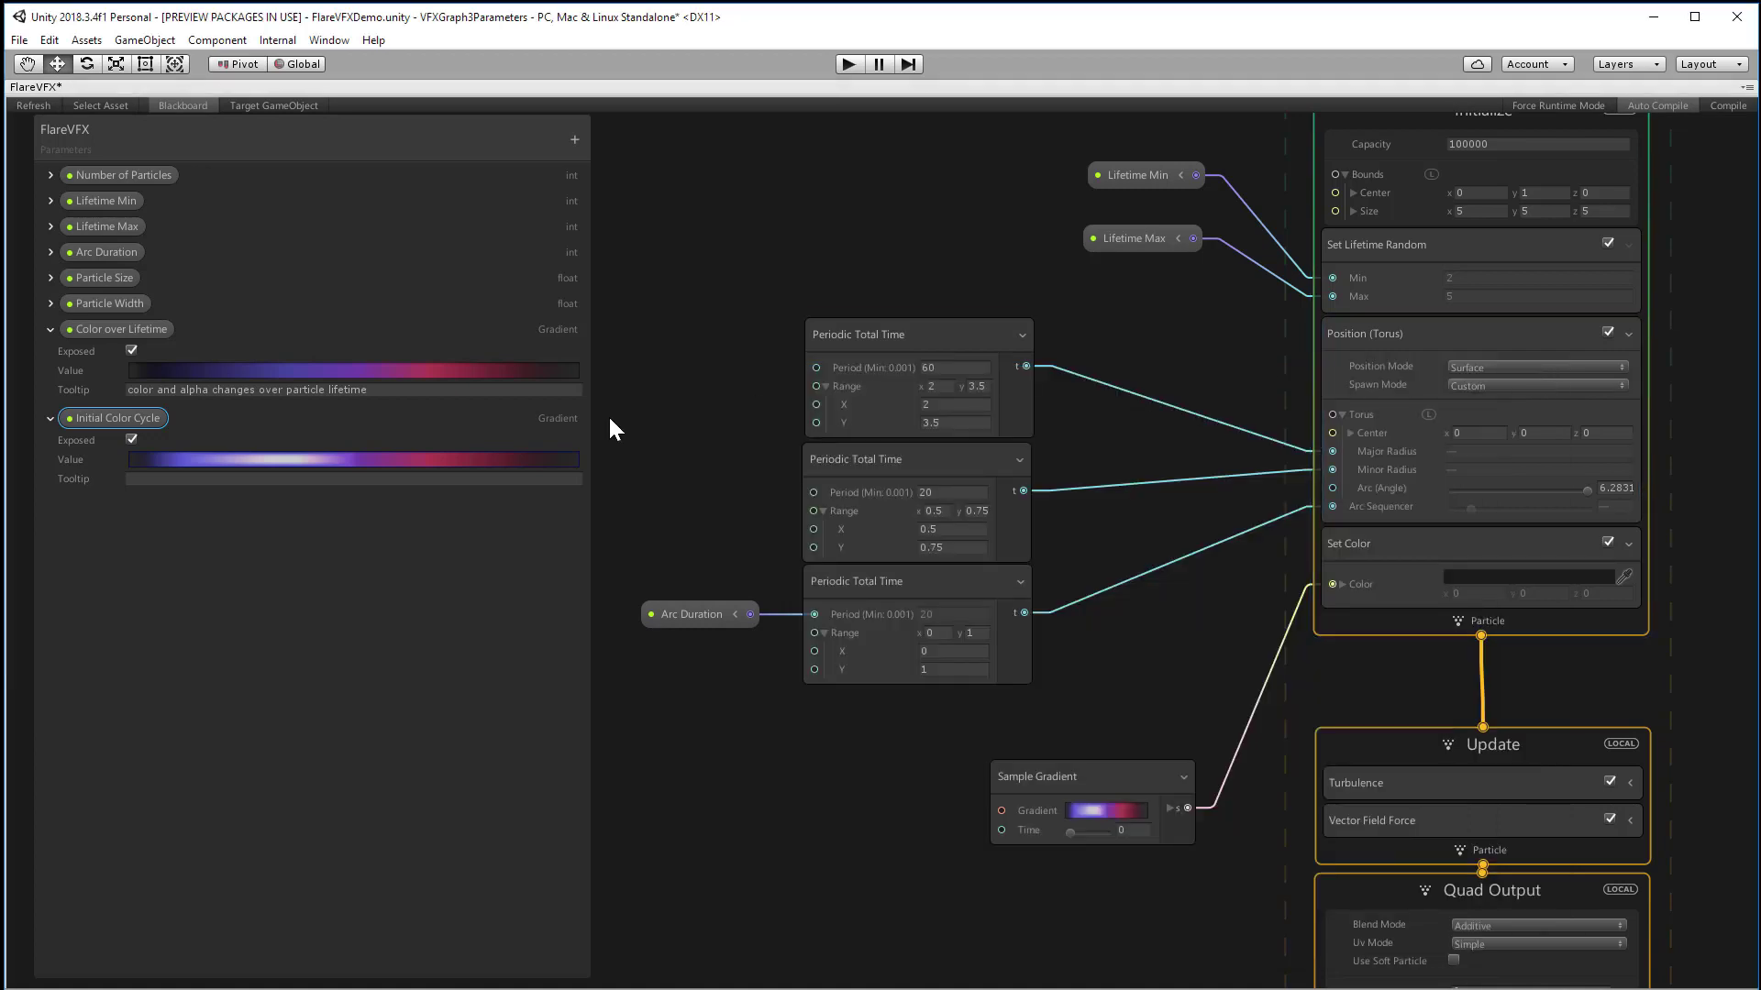
{"action": "left_click", "coordinate": [395, 479]}
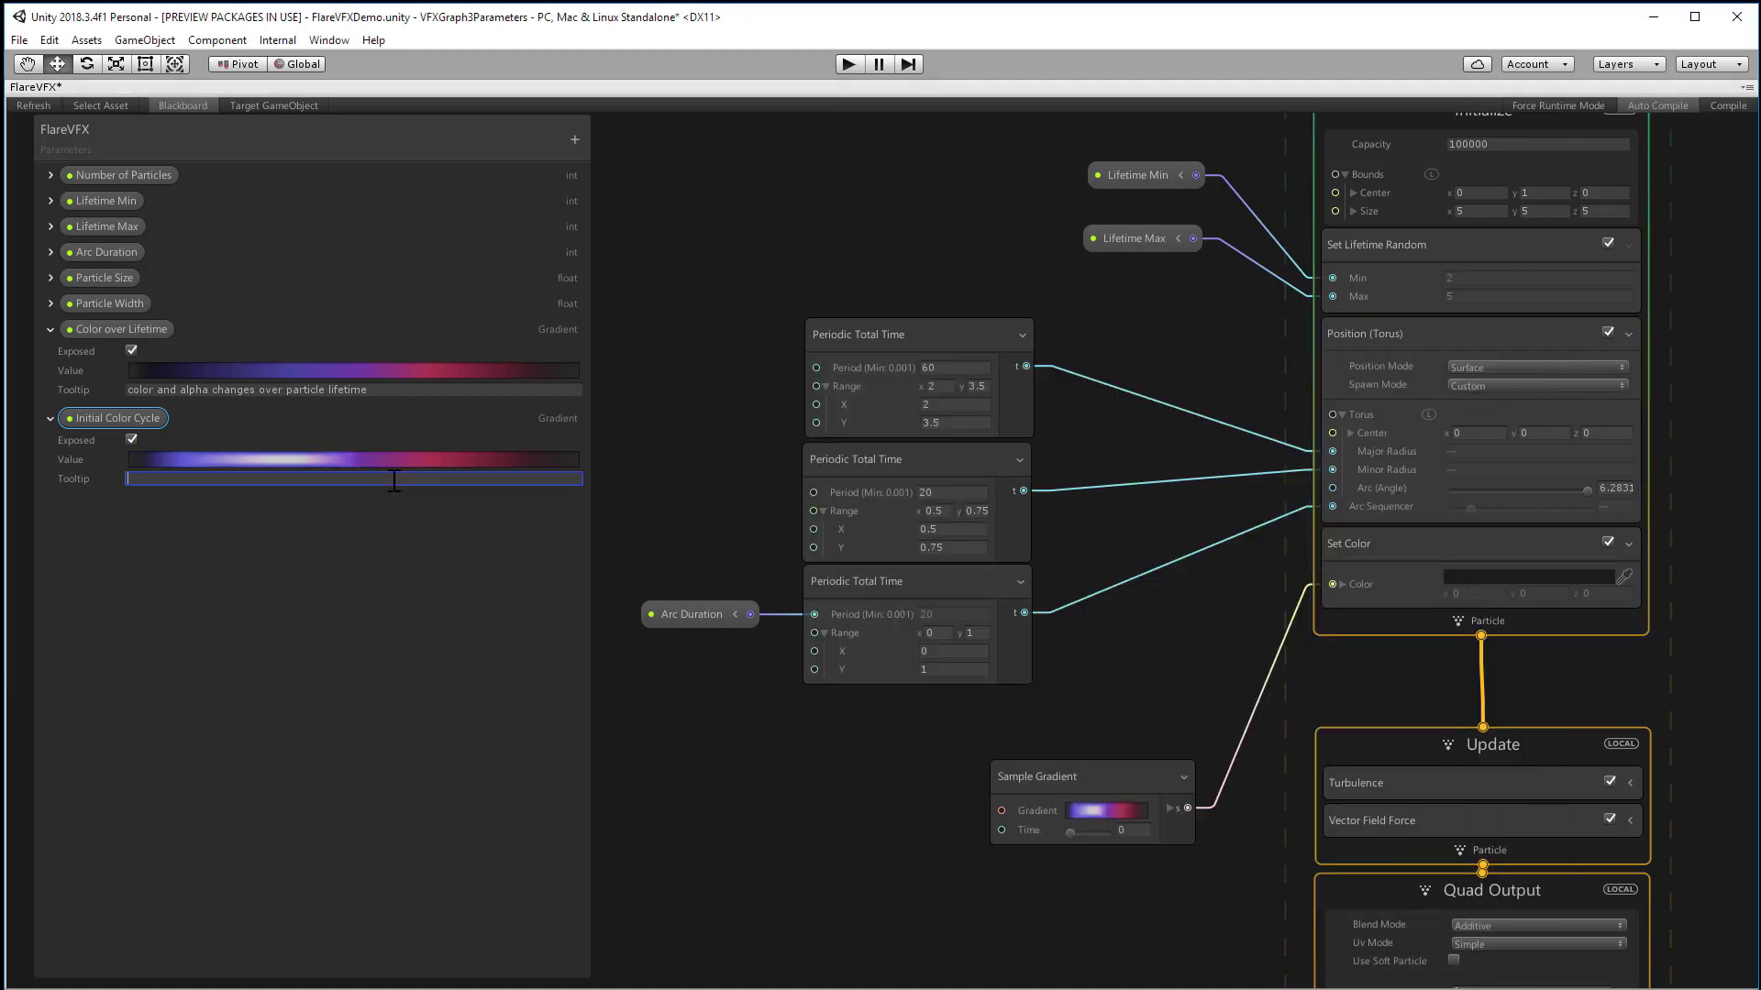
{"action": "type", "text": "range of colors for spawned particles"}
Connect the Initial Color Cycle parameter to Sample Gradient's Gradient input and a new Periodic Total Time node to its Time input.
{"action": "left_click_drag", "start_coordinate": [134, 427], "coordinate": [1002, 811]}
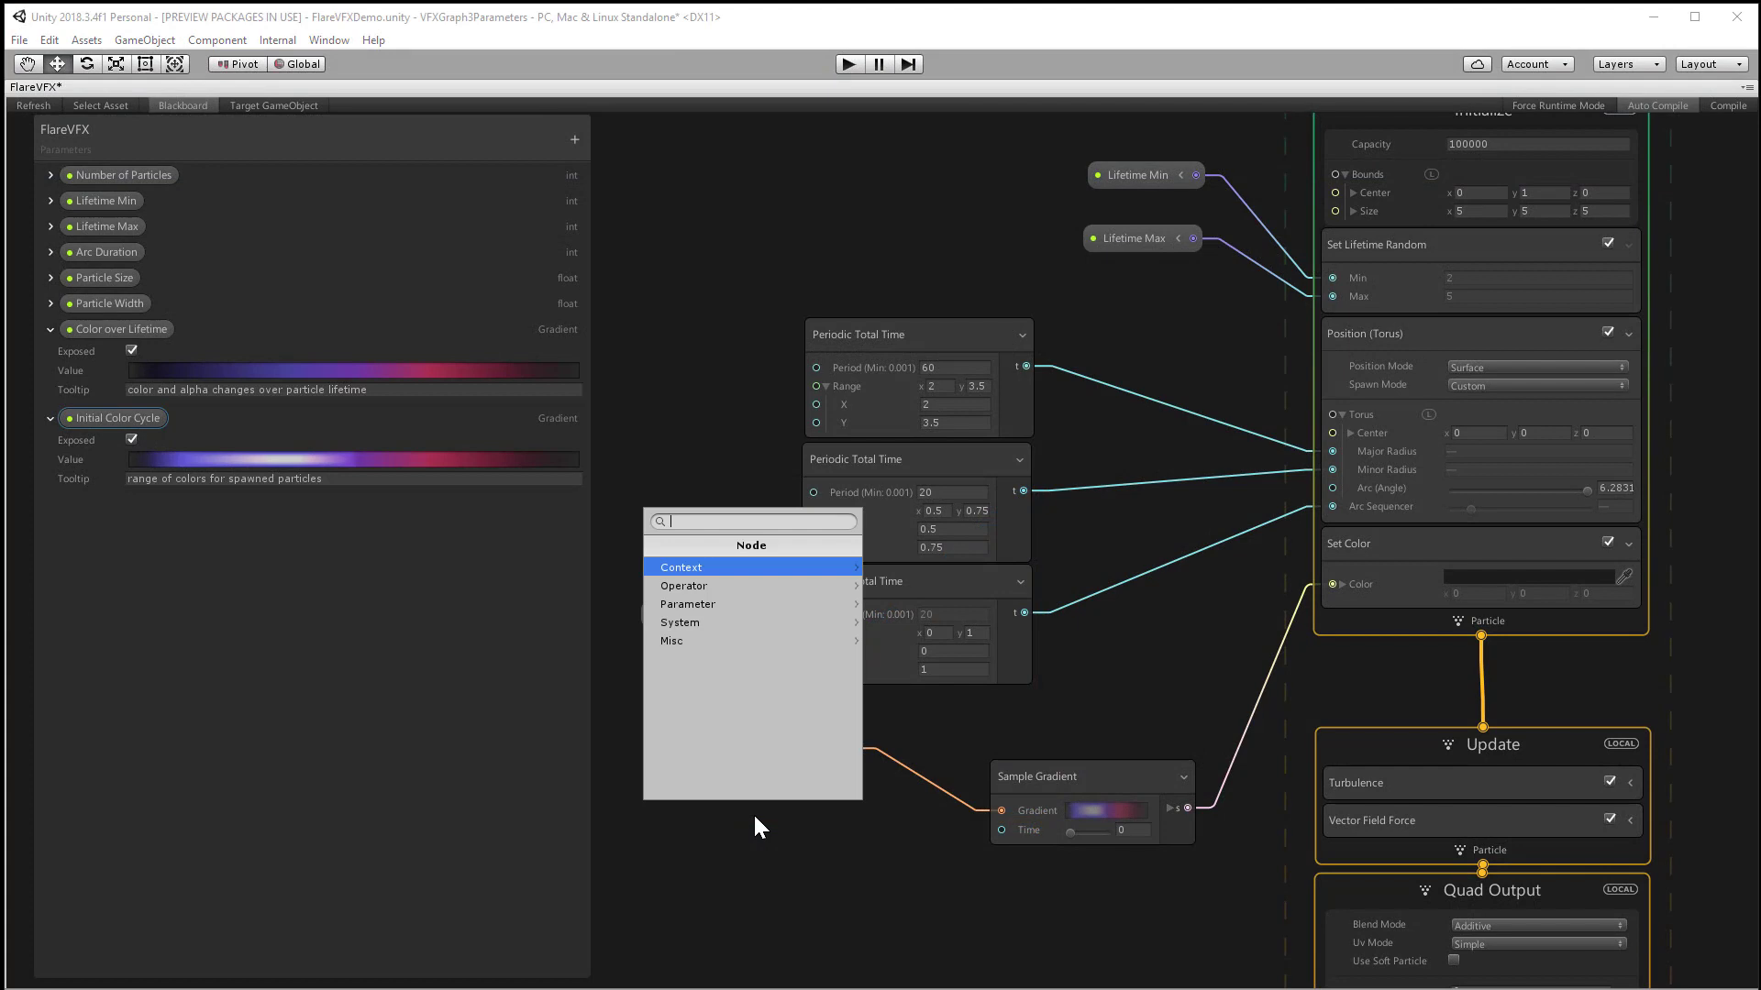
{"action": "type", "text": "perio"}
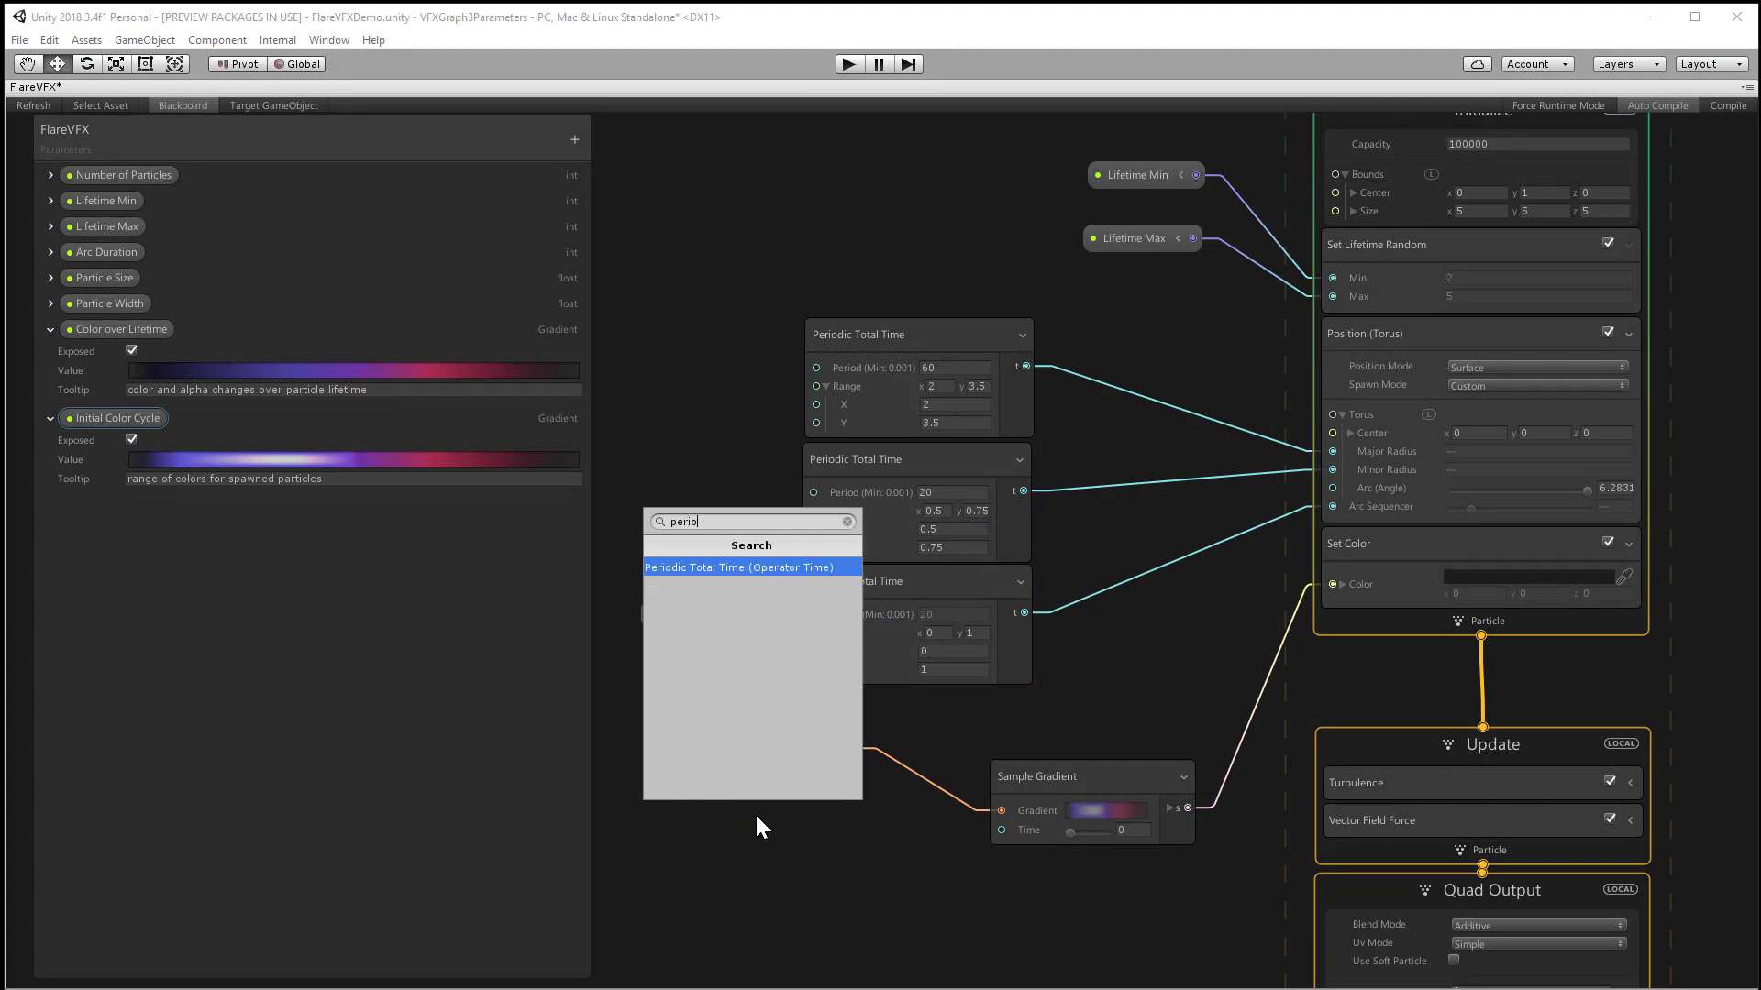
{"action": "left_click", "coordinate": [751, 570]}
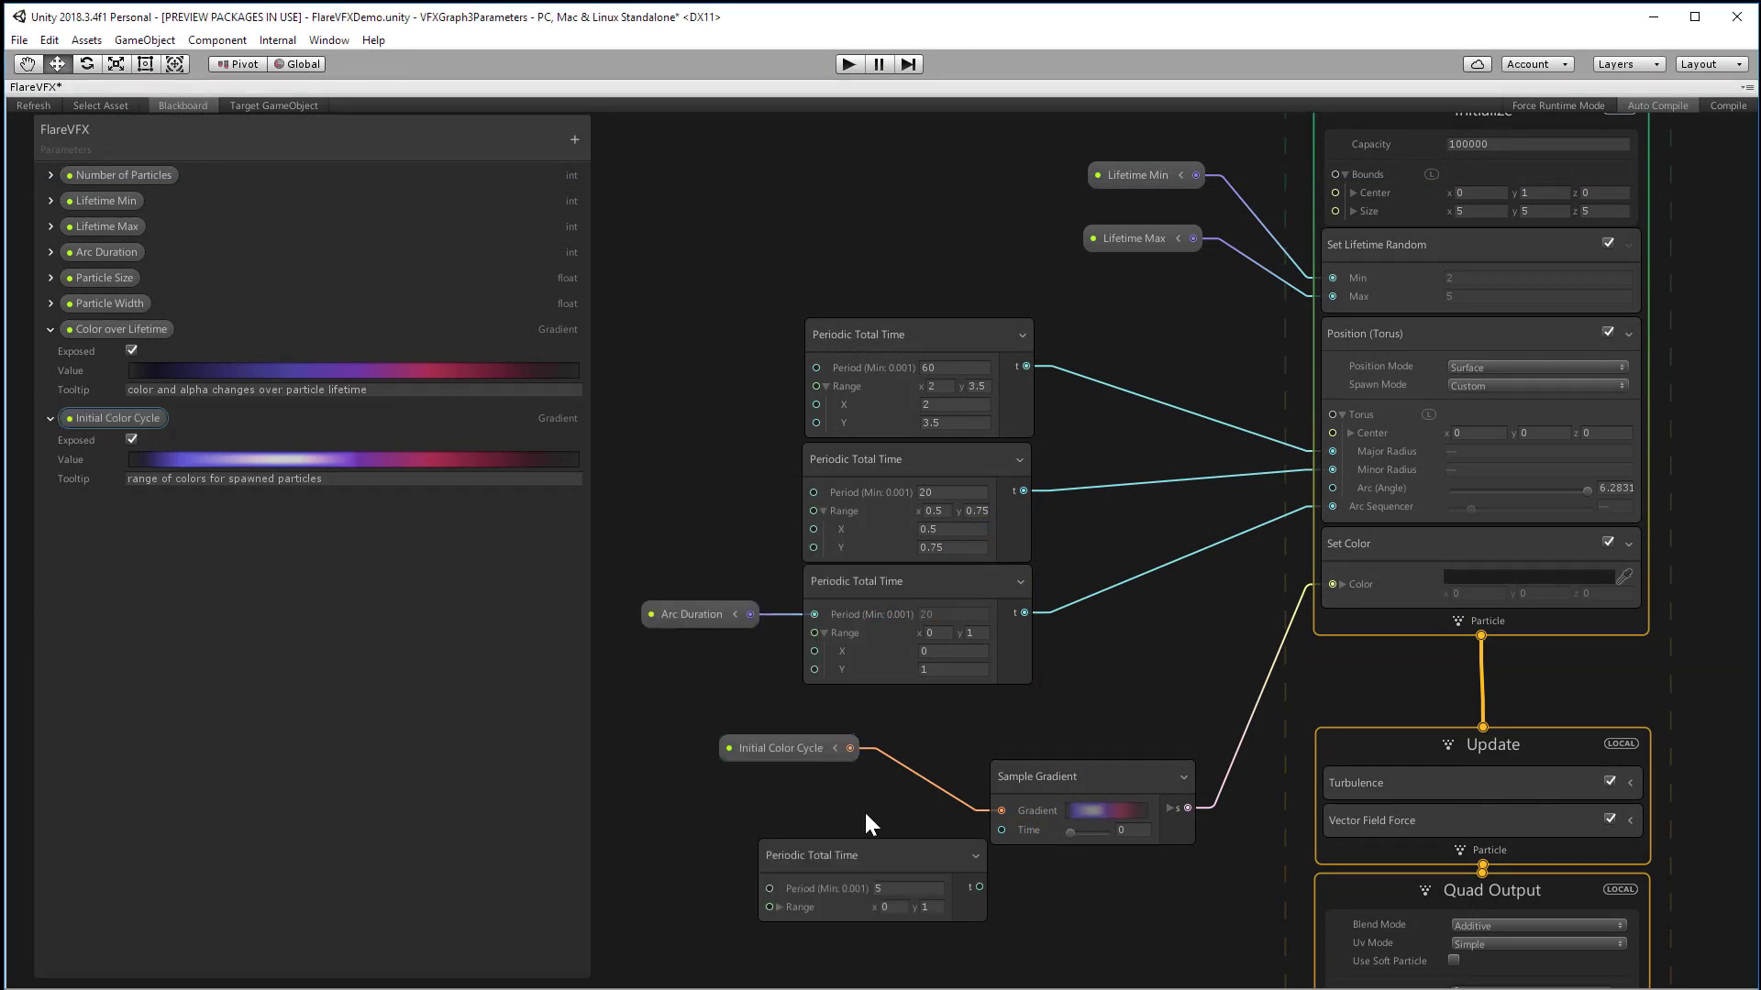
{"action": "left_click_drag", "start_coordinate": [936, 879], "coordinate": [999, 830]}
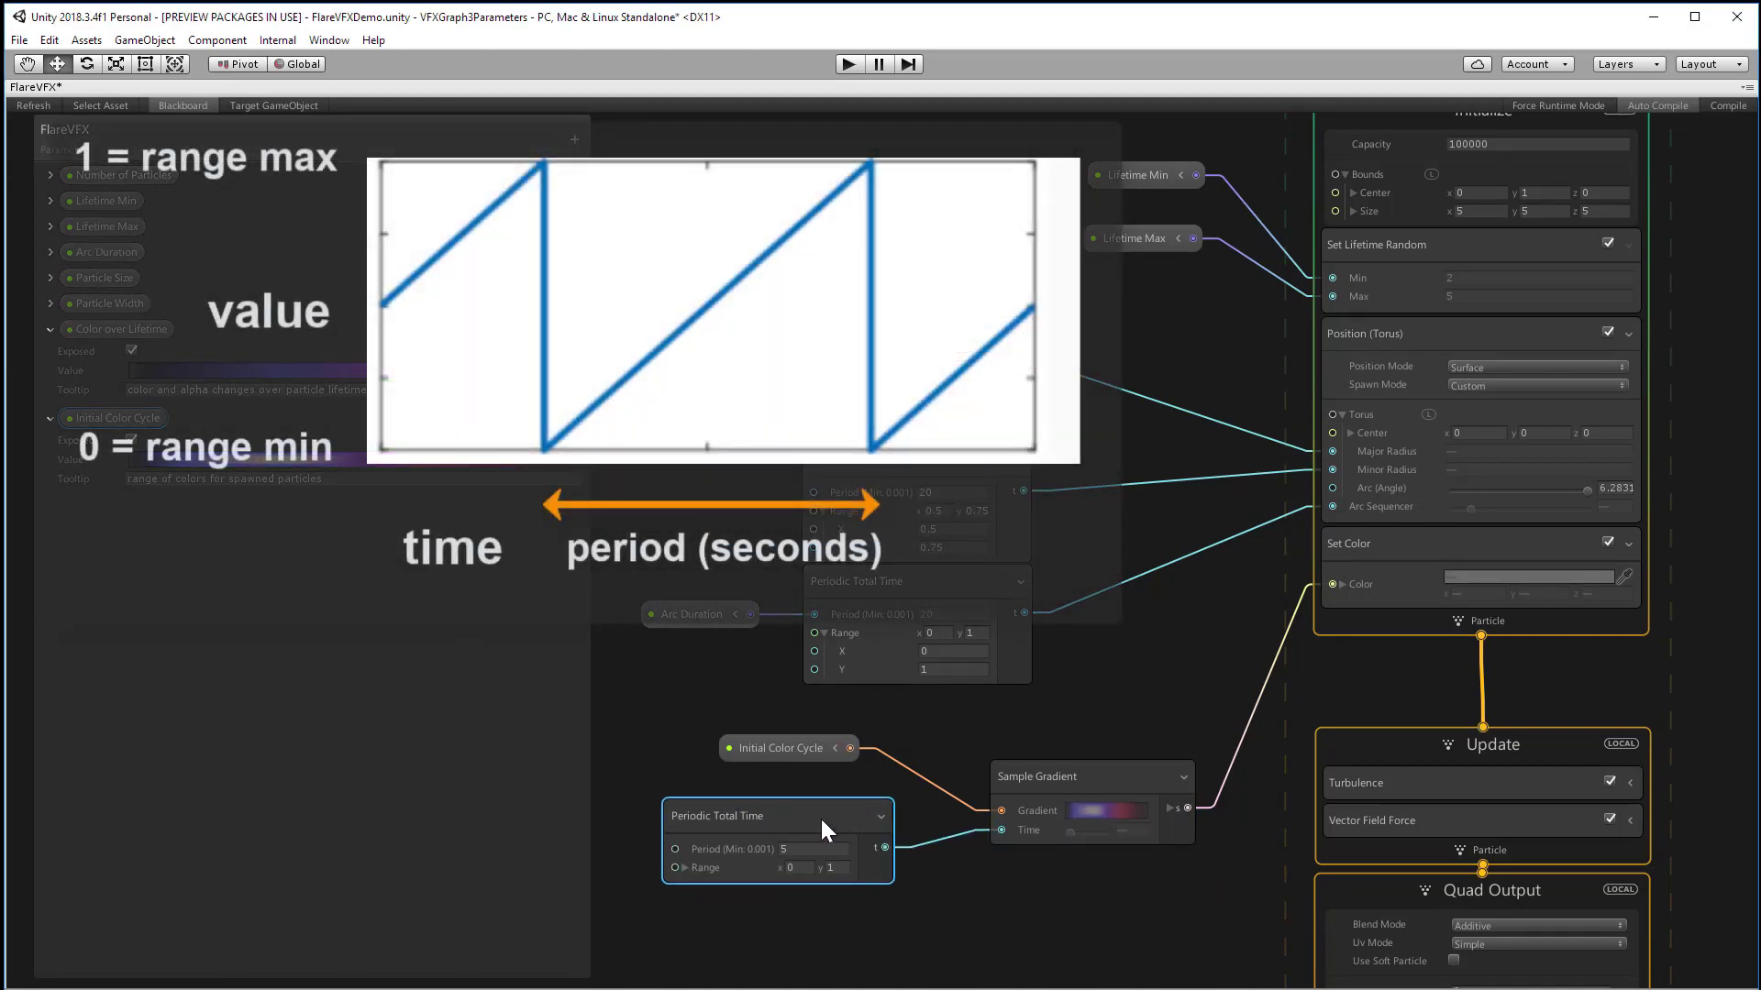
{"action": "left_click_drag", "start_coordinate": [820, 816], "coordinate": [872, 822]}
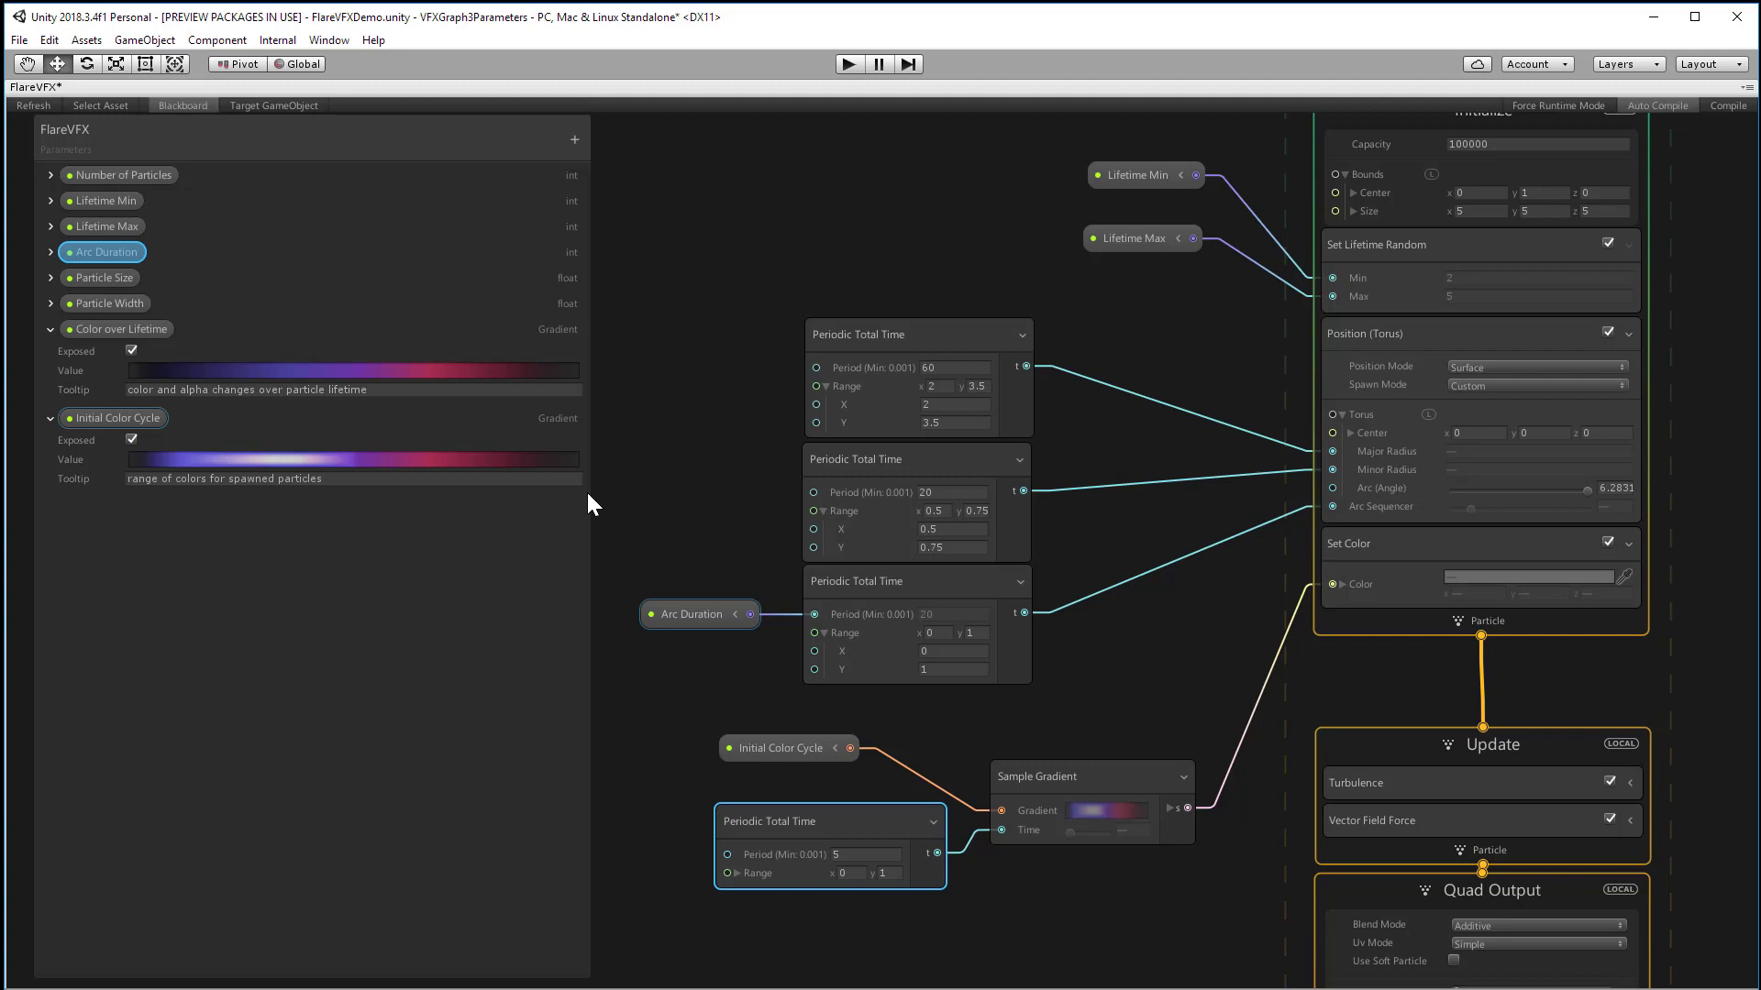
Add a float parameter named "Initial Color Cycle Duration" to the Blackboard.
{"action": "left_click", "coordinate": [576, 140]}
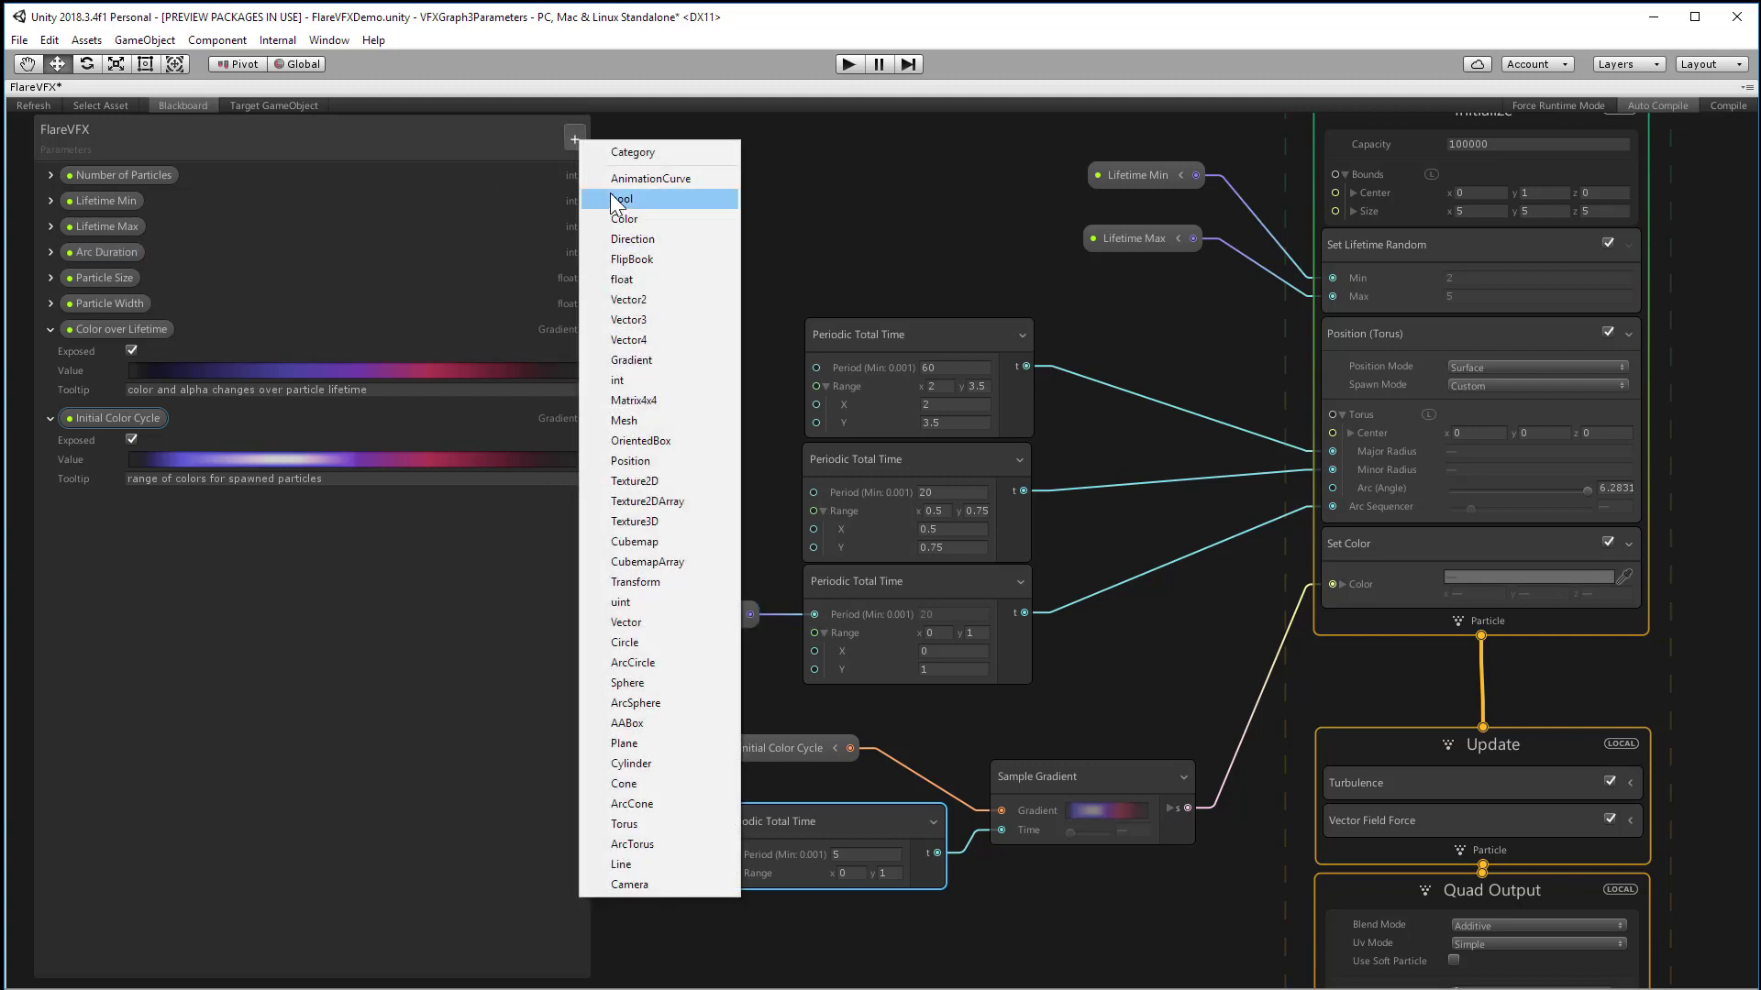
{"action": "left_click", "coordinate": [632, 283]}
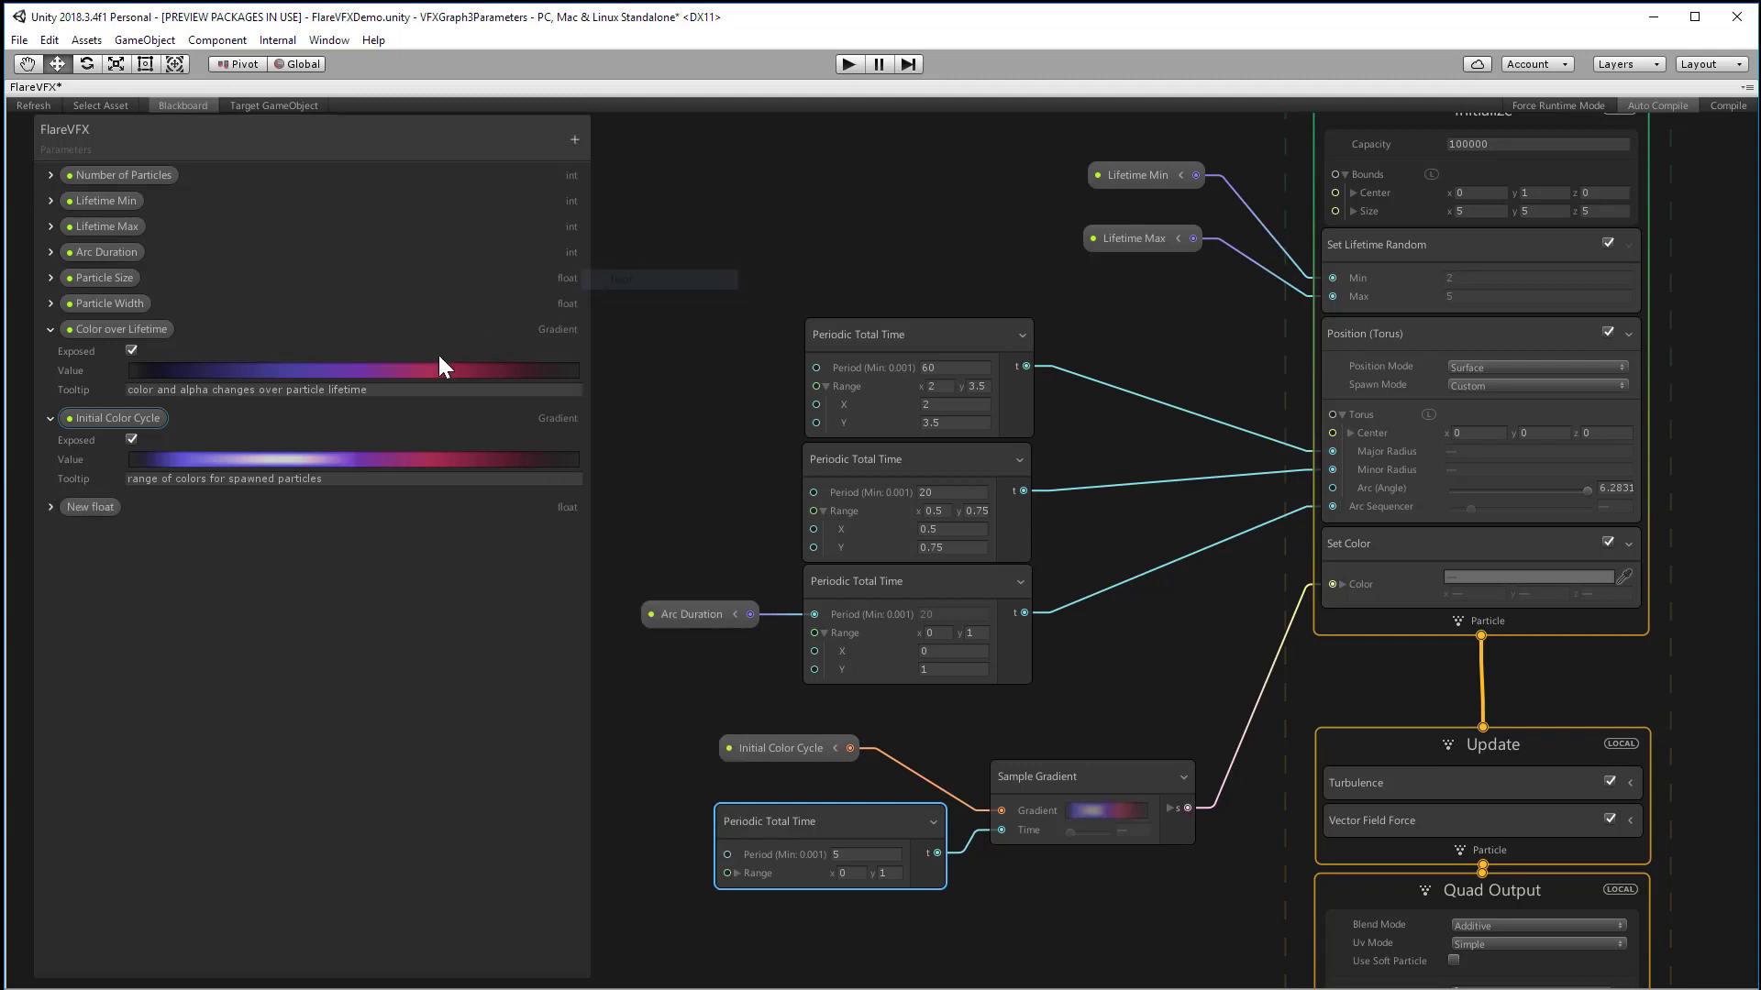
{"action": "left_click", "coordinate": [50, 507]}
{"action": "double_click", "coordinate": [78, 508]}
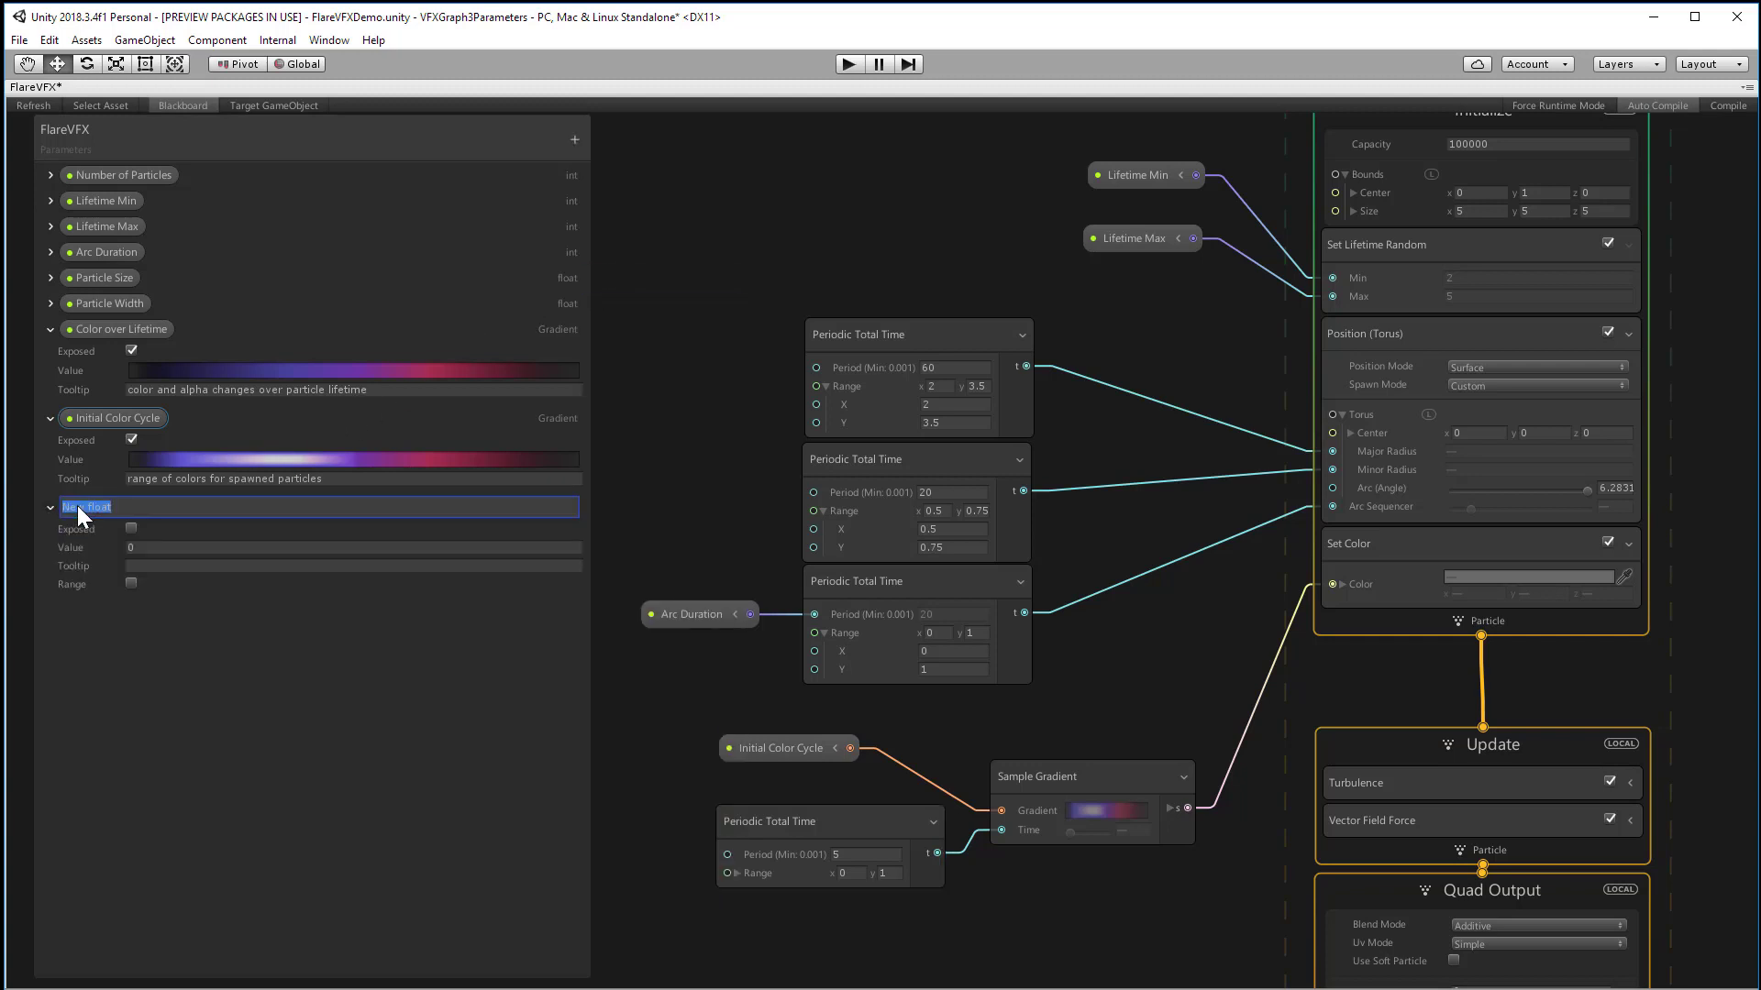
{"action": "type", "text": "Initial Color Cycle Duration"}
{"action": "key", "text": "Return"}
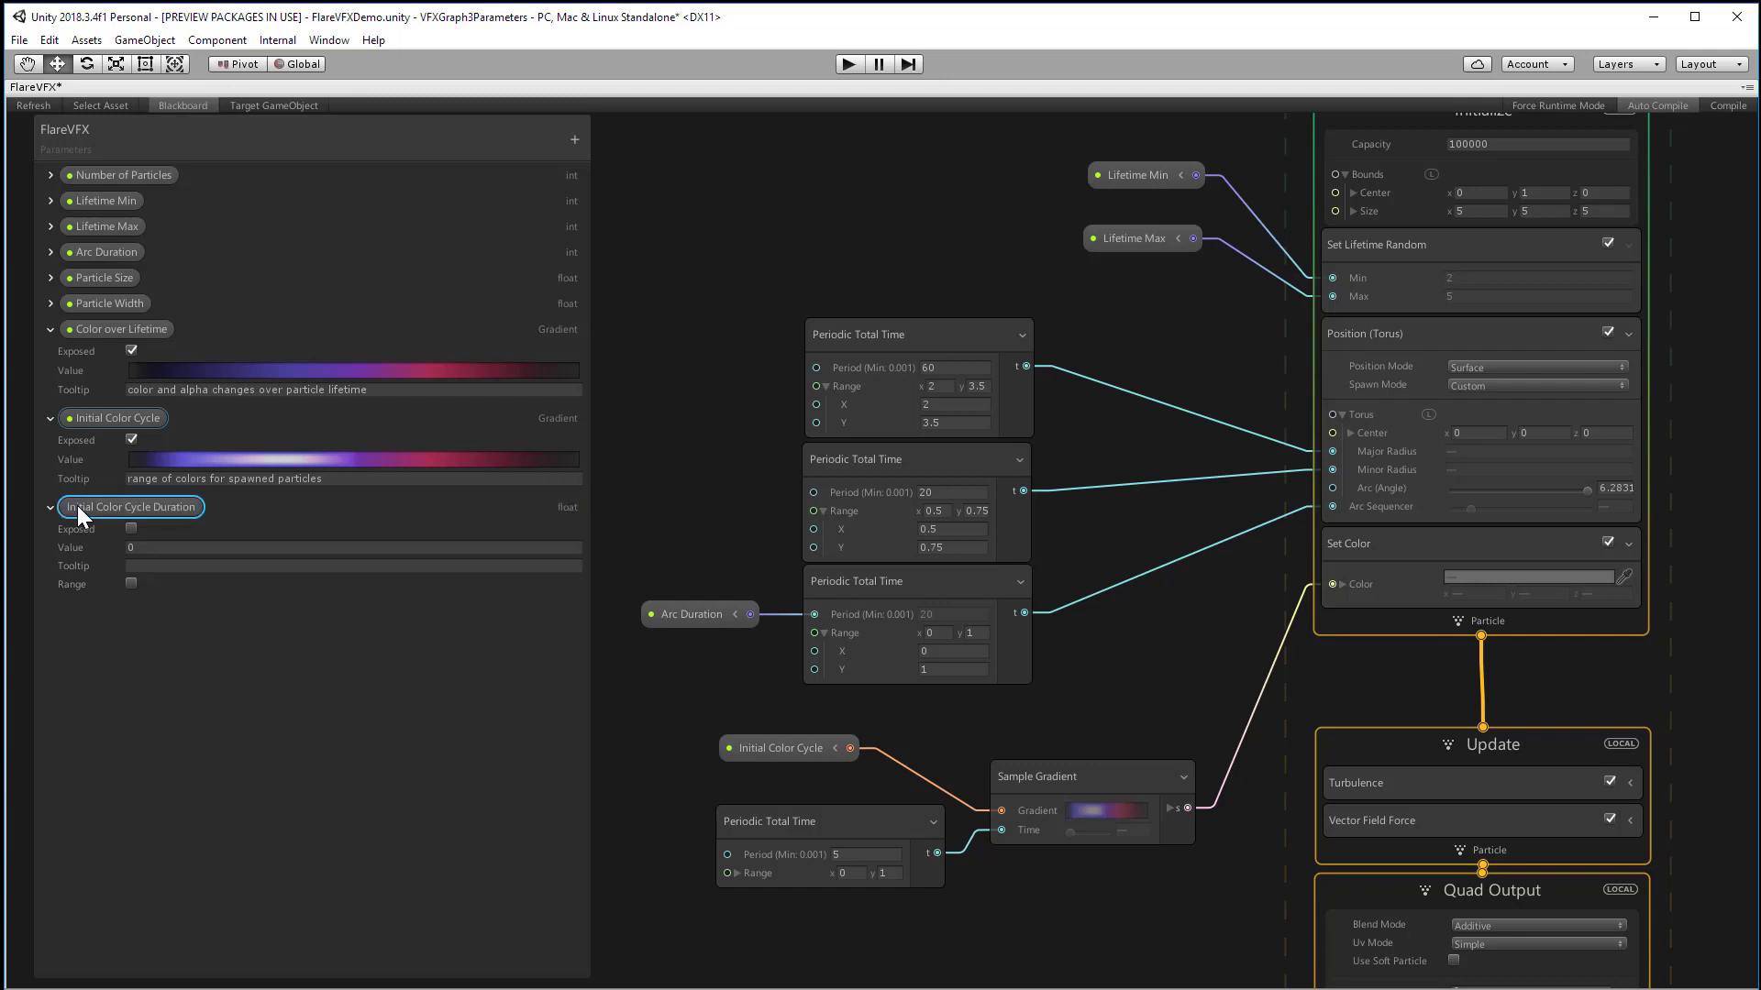
Expose Initial Color Cycle Duration with a value of 5 and the tooltip "time to cycle between initial range of colors".
{"action": "left_click", "coordinate": [131, 529]}
{"action": "left_click", "coordinate": [160, 547]}
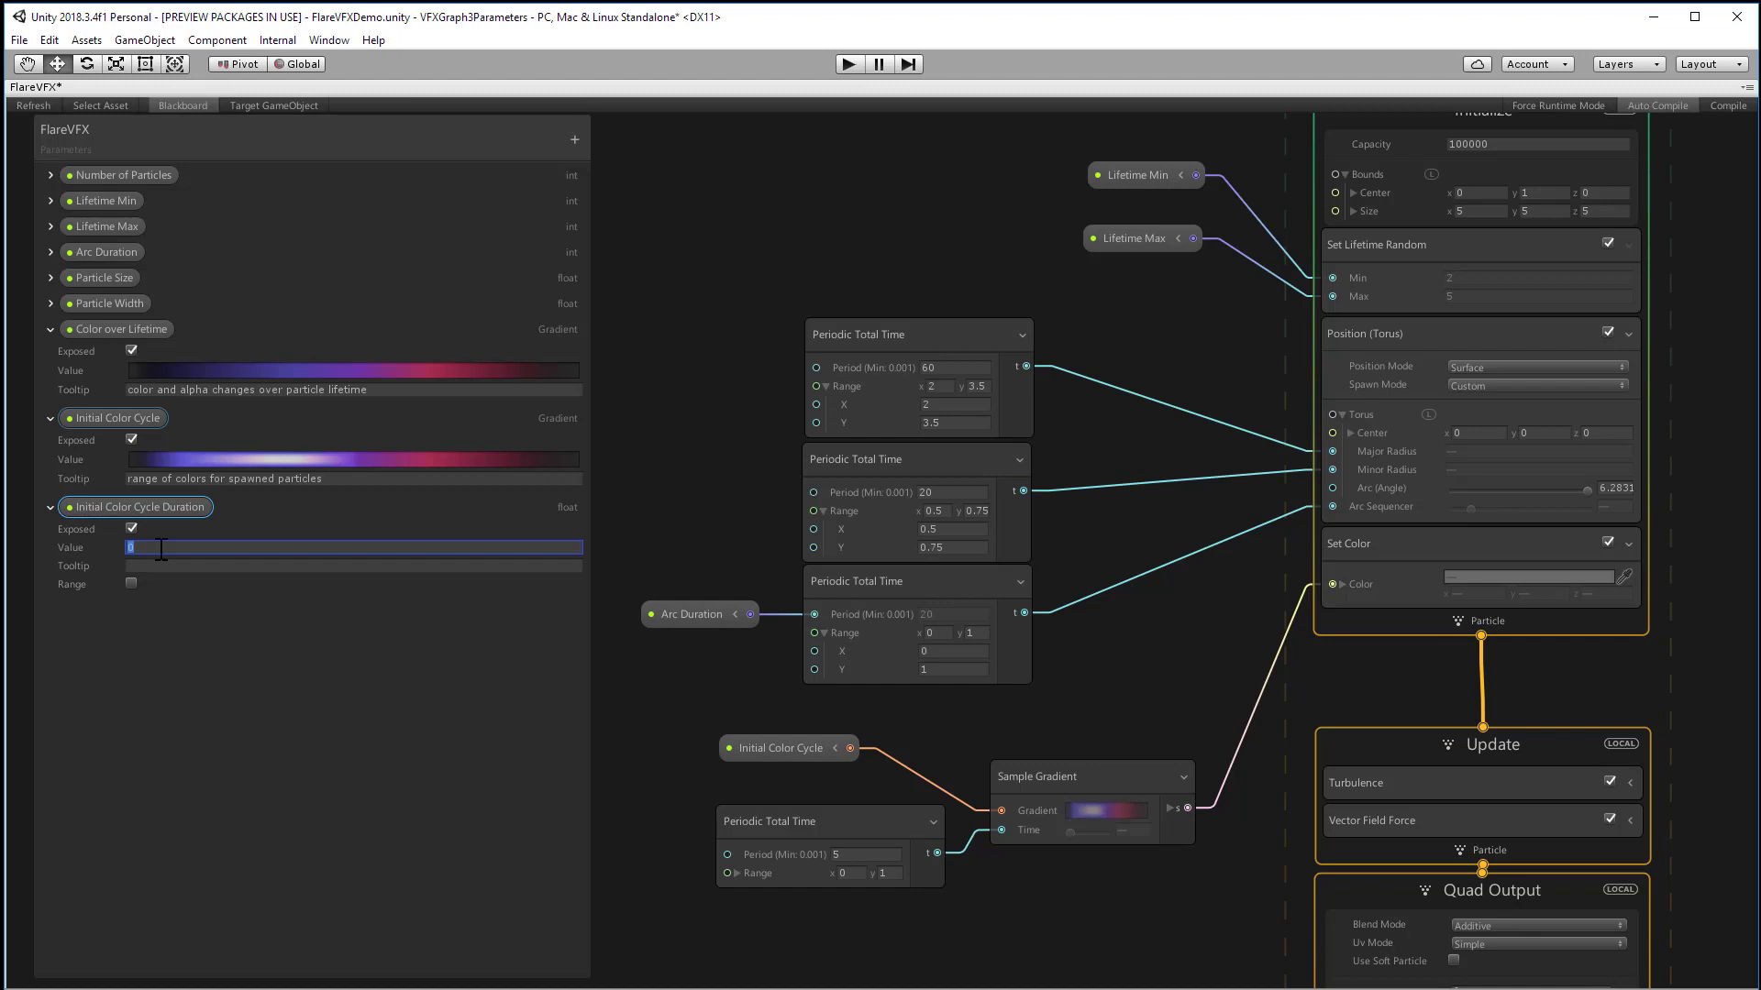
{"action": "left_click", "coordinate": [165, 566]}
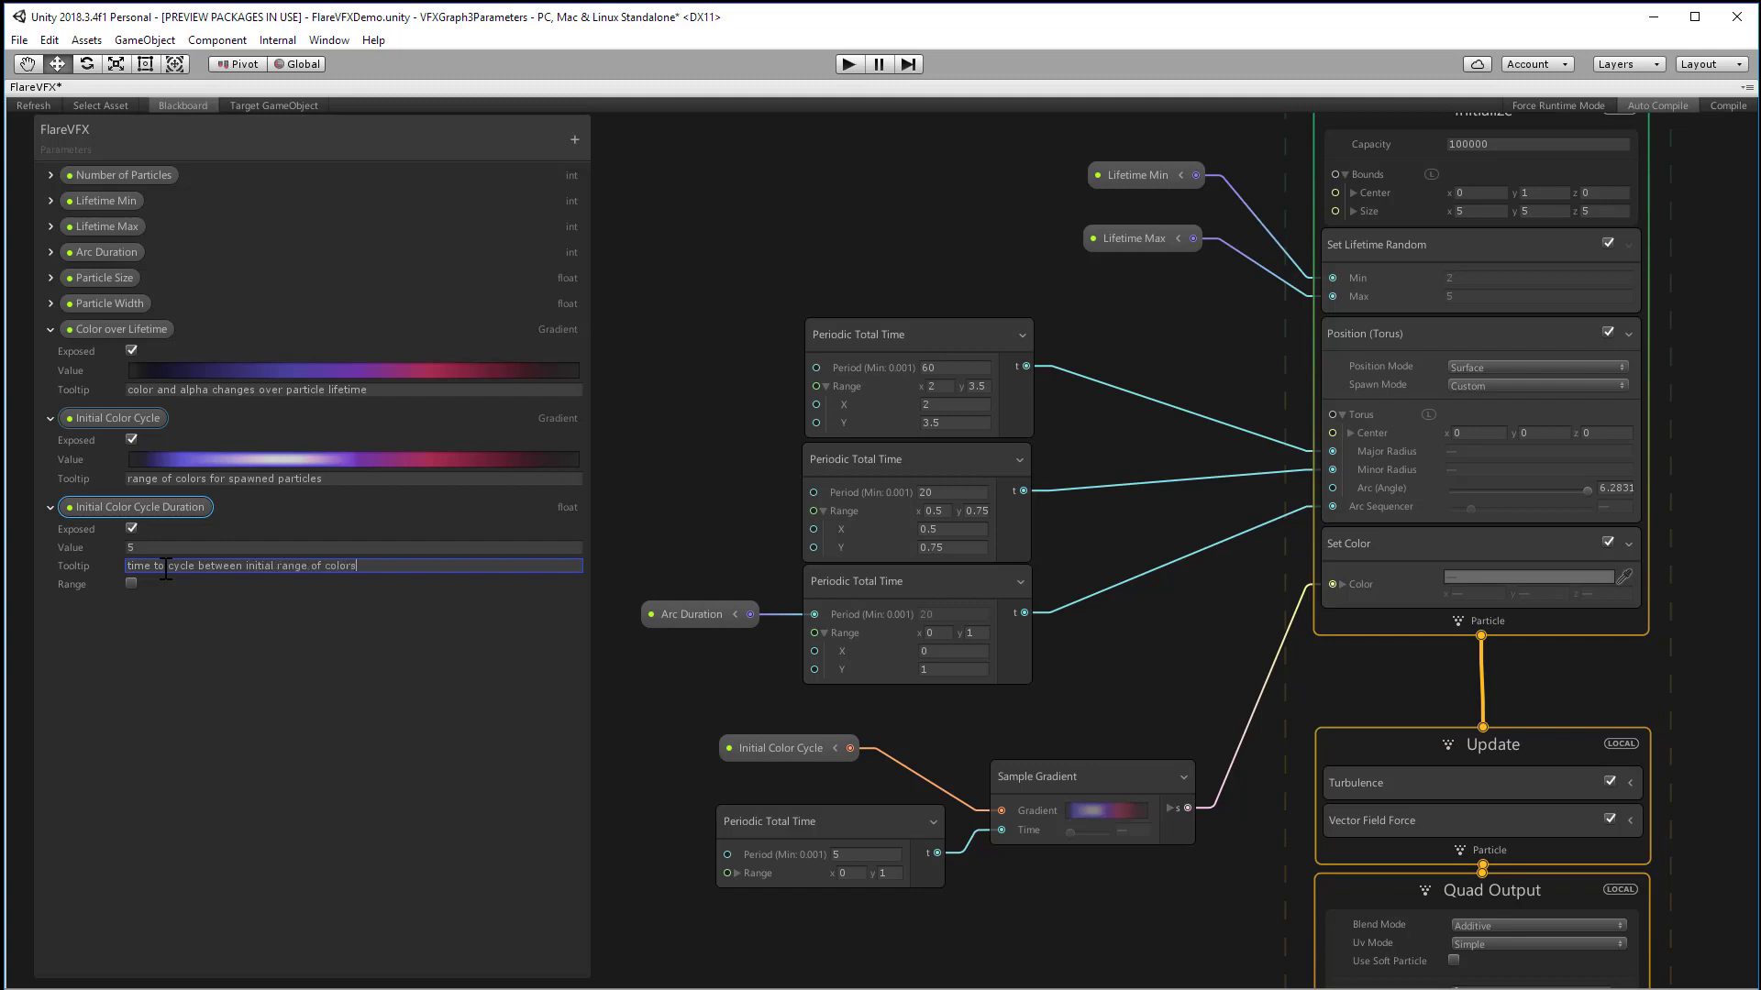
Place an Initial Color Cycle Duration node, connect it to the Period input of Sample Gradient's Periodic Total Time, and space out the surrounding nodes.
{"action": "left_click_drag", "start_coordinate": [170, 513], "coordinate": [642, 763]}
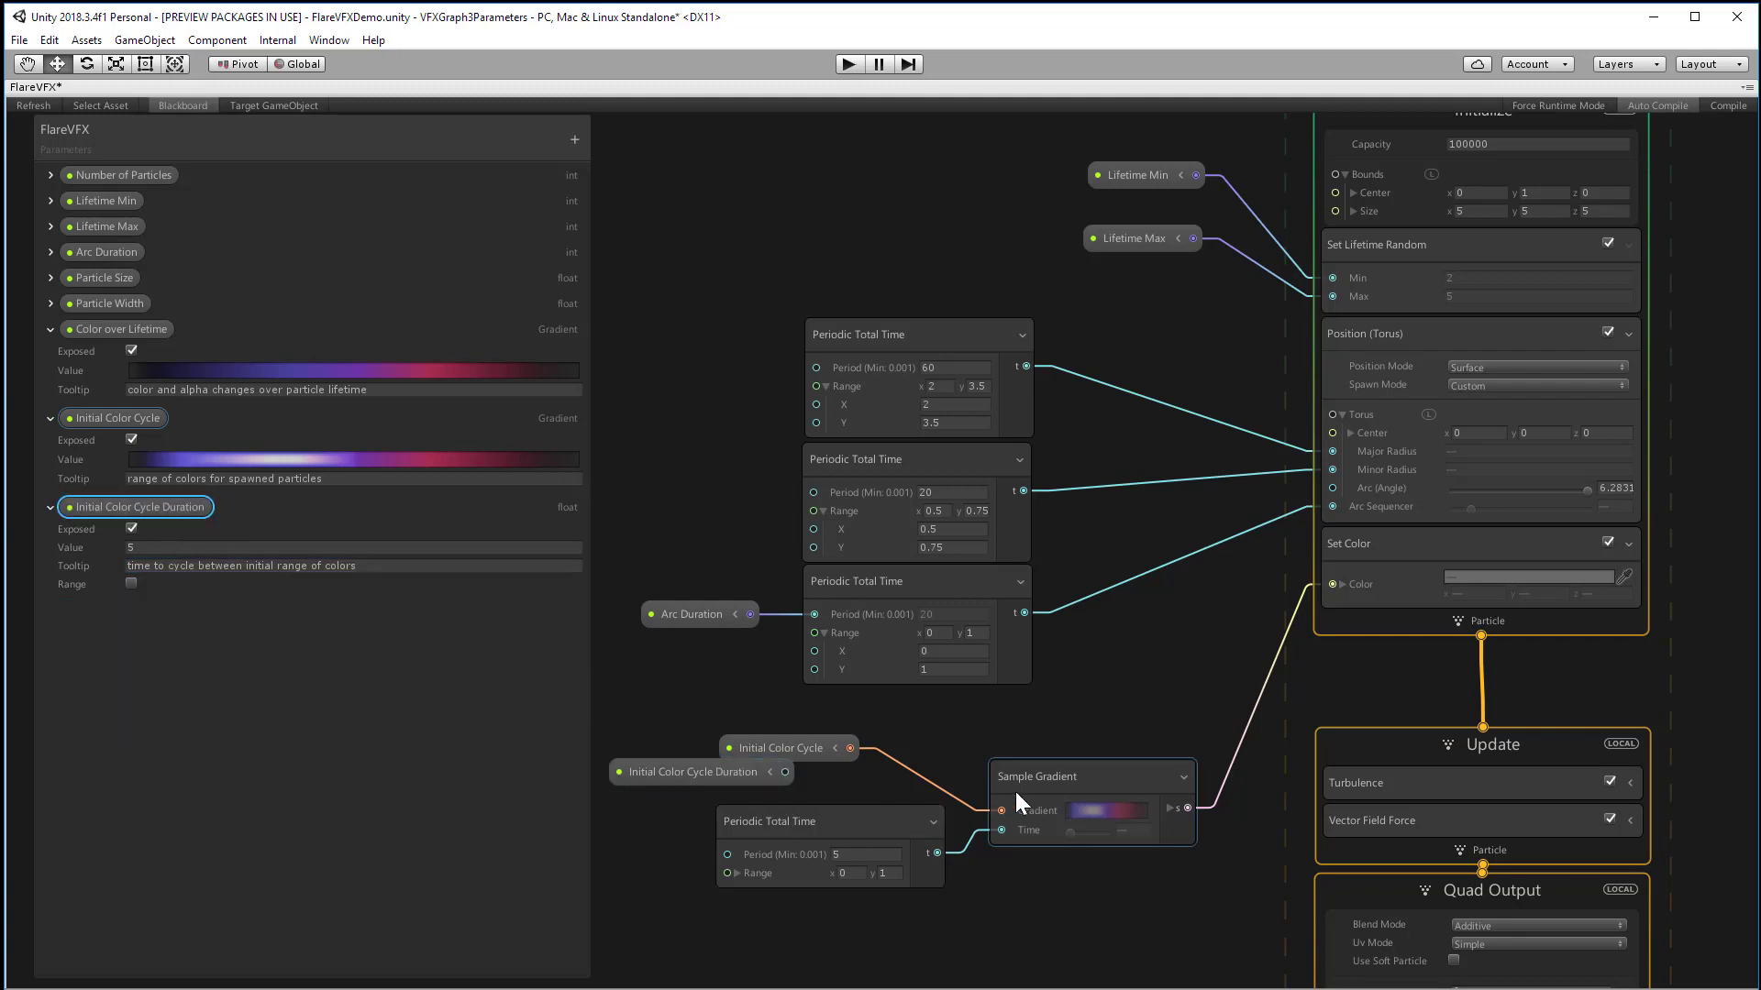
{"action": "left_click_drag", "start_coordinate": [1017, 793], "coordinate": [1098, 792]}
{"action": "left_click_drag", "start_coordinate": [872, 823], "coordinate": [952, 821]}
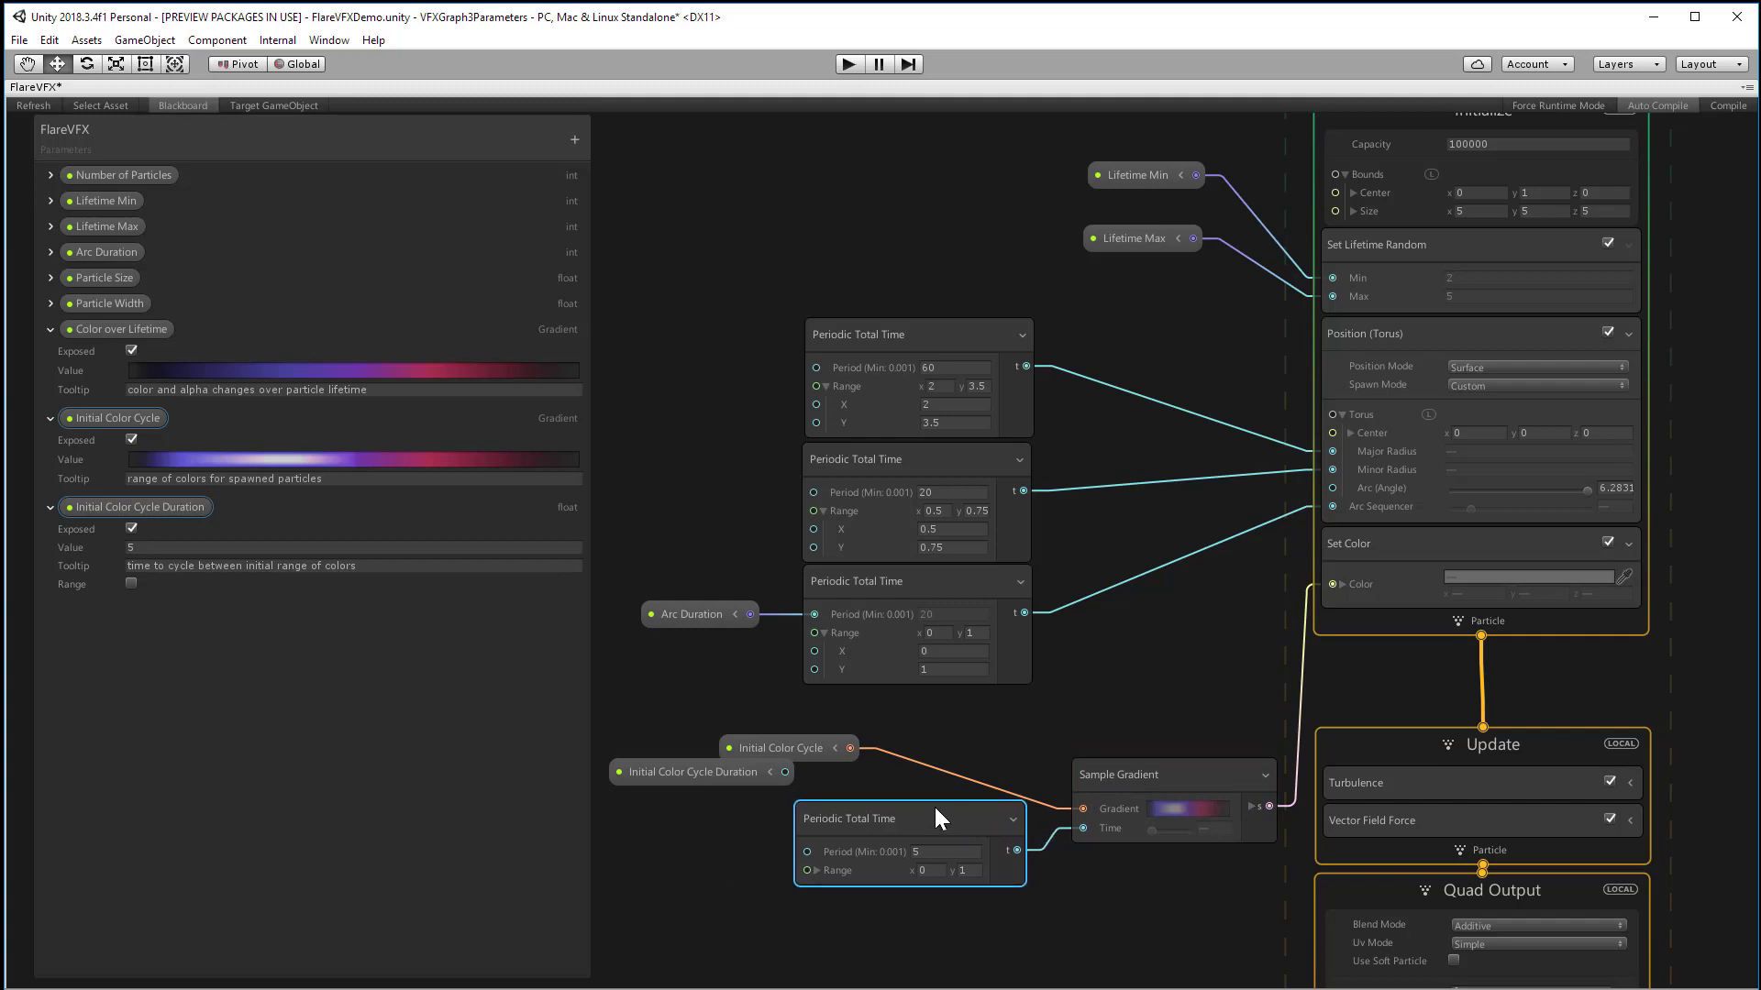
{"action": "left_click_drag", "start_coordinate": [785, 783], "coordinate": [807, 850]}
{"action": "left_click_drag", "start_coordinate": [717, 769], "coordinate": [659, 746]}
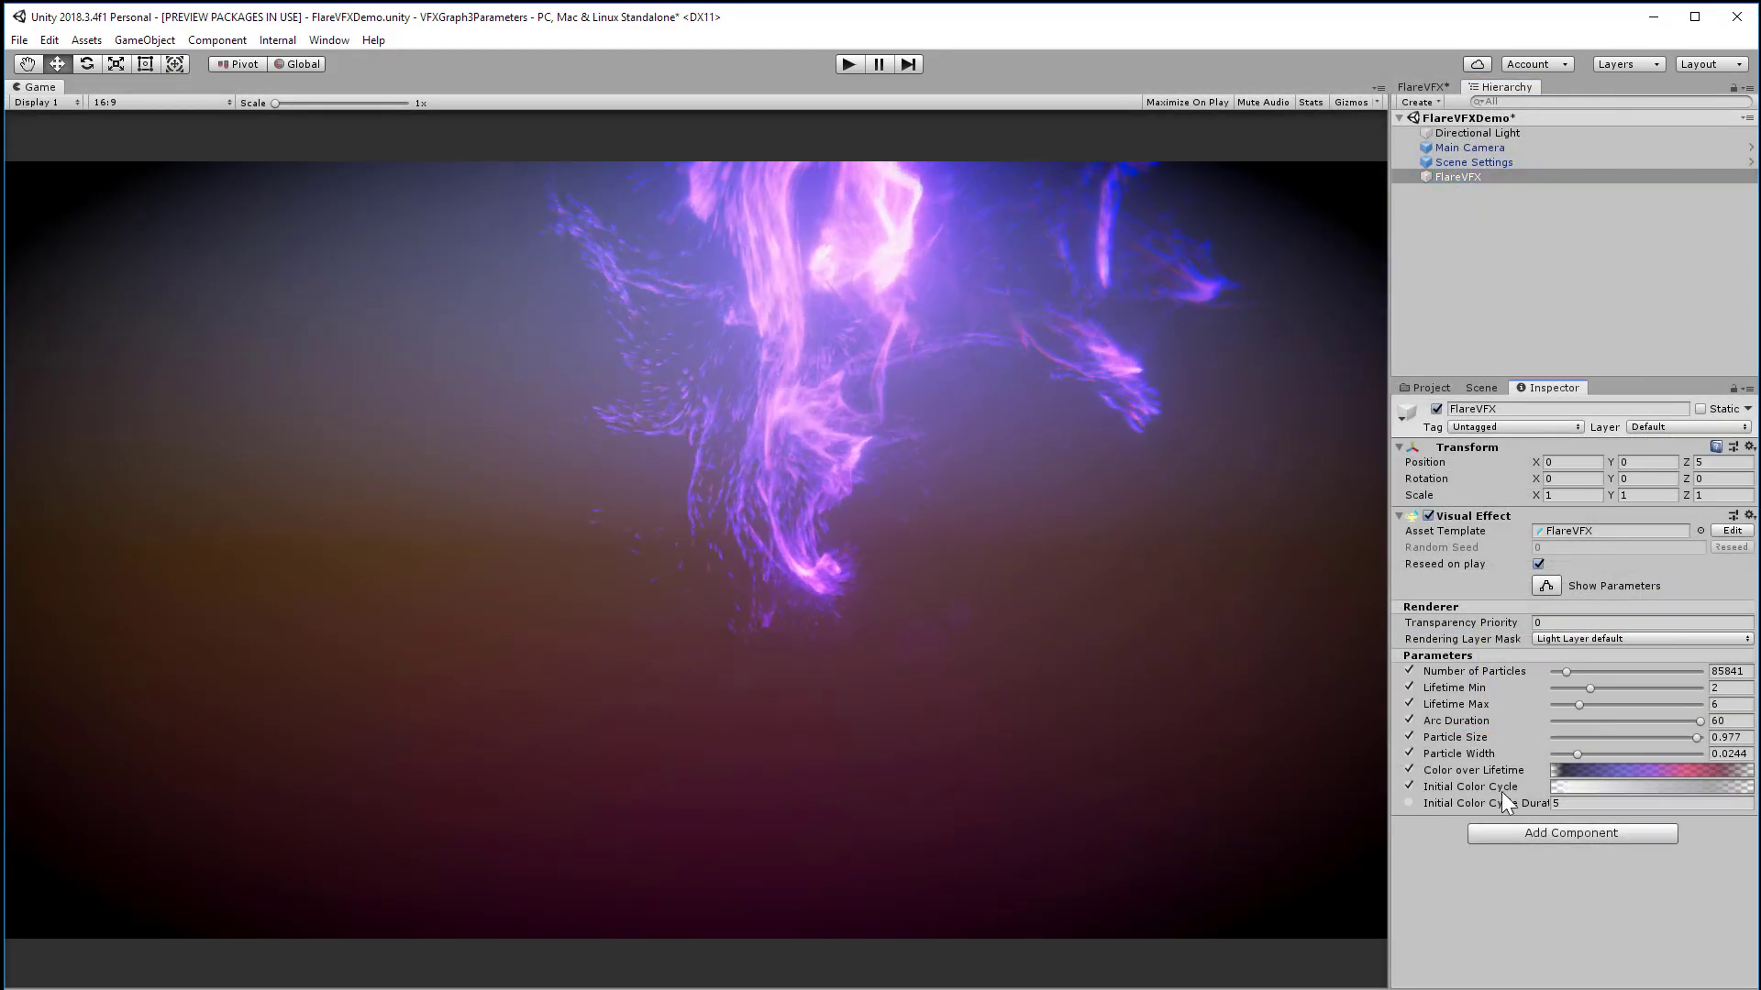
Set the FlareVFX scene object's Initial Color Cycle to the blue-white-purple-pink preset gradient with transparent ends.
{"action": "left_click", "coordinate": [1579, 787]}
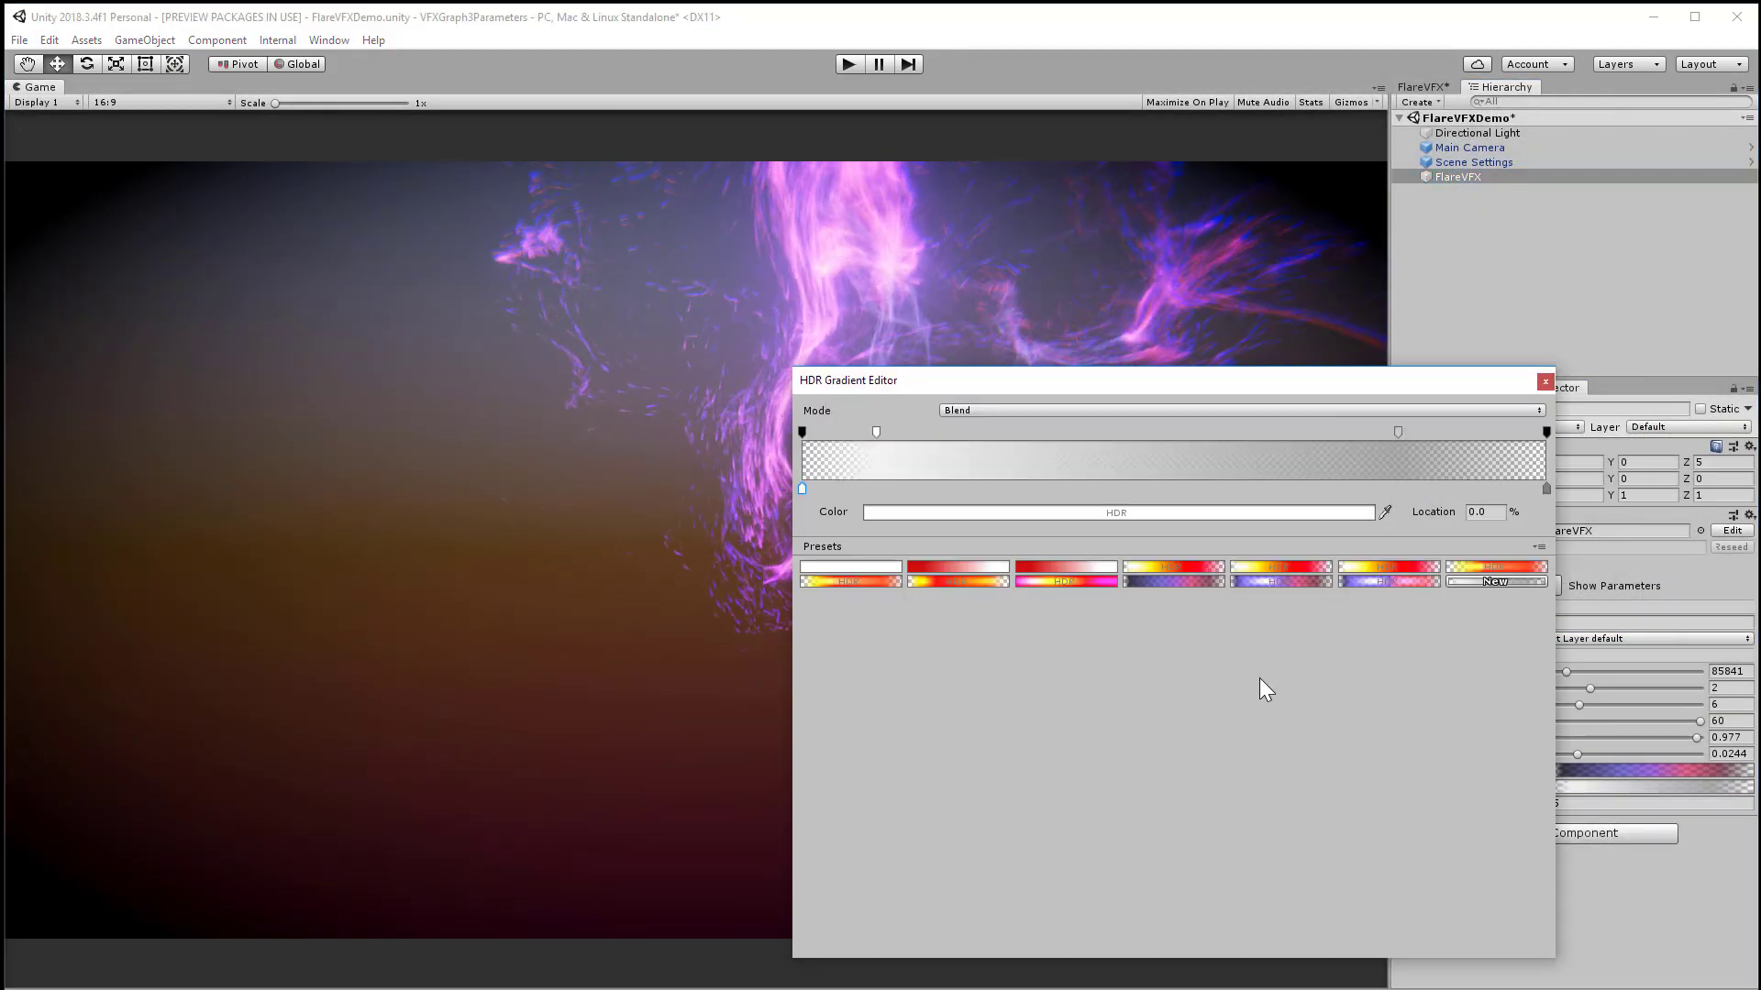
{"action": "left_click", "coordinate": [1258, 580]}
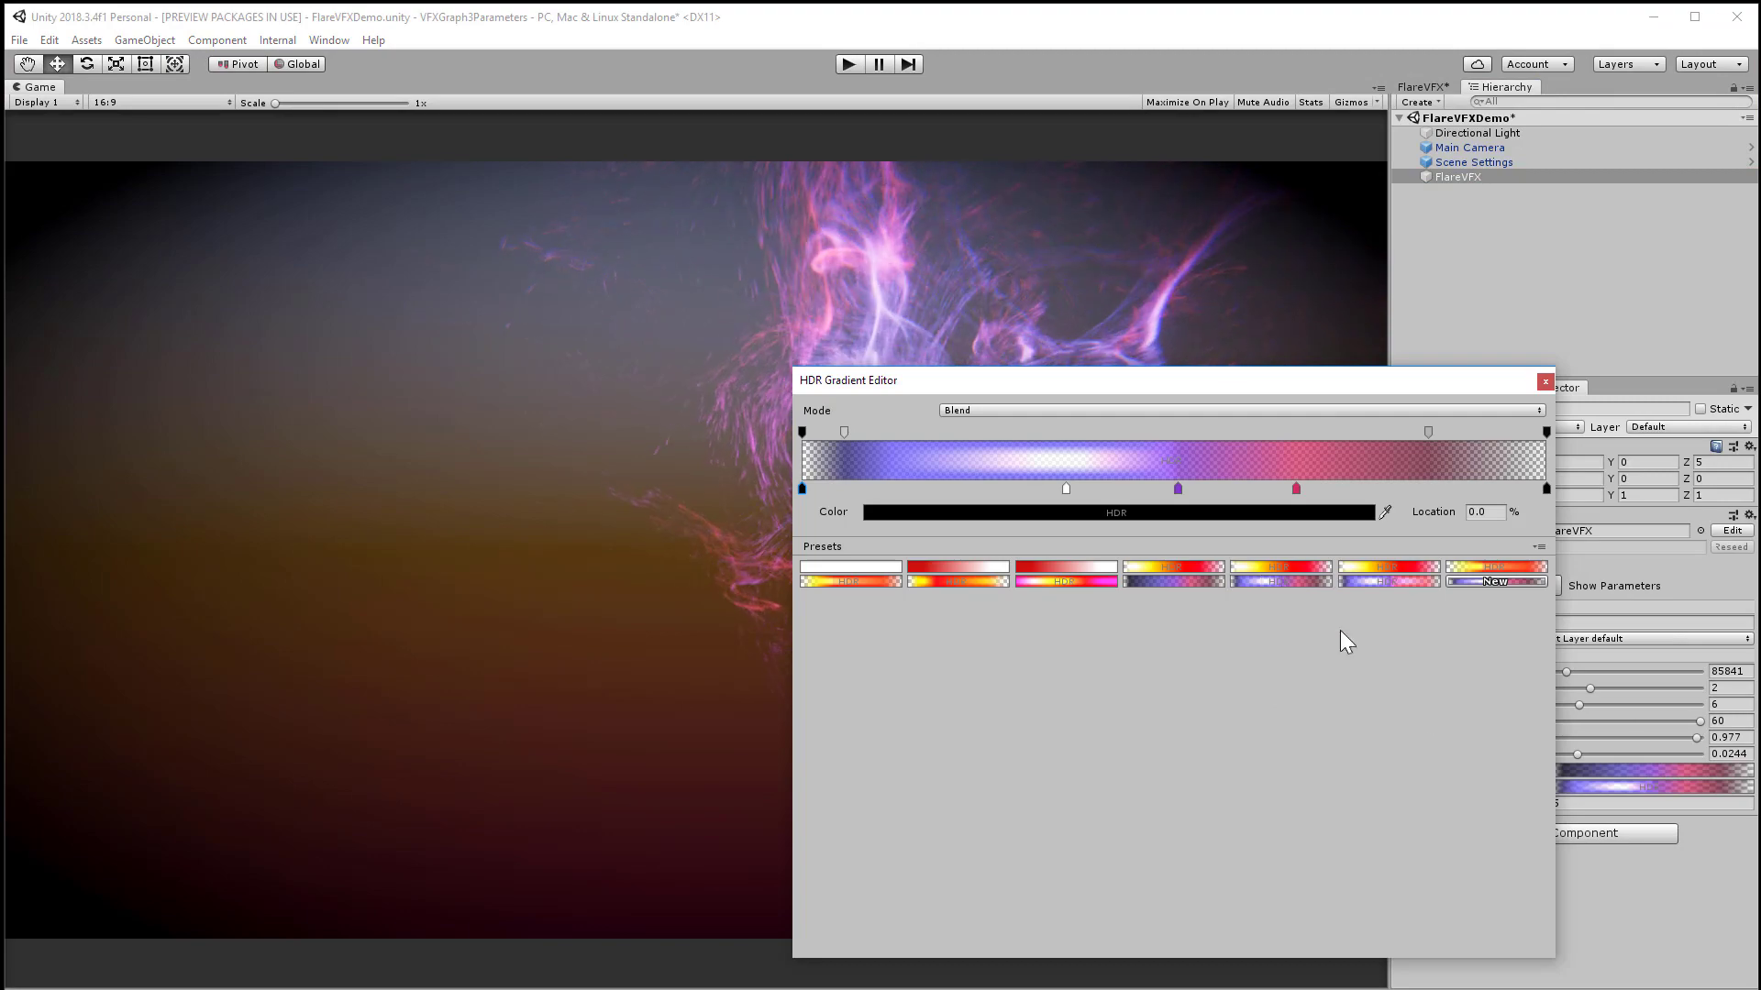
{"action": "left_click", "coordinate": [1545, 381]}
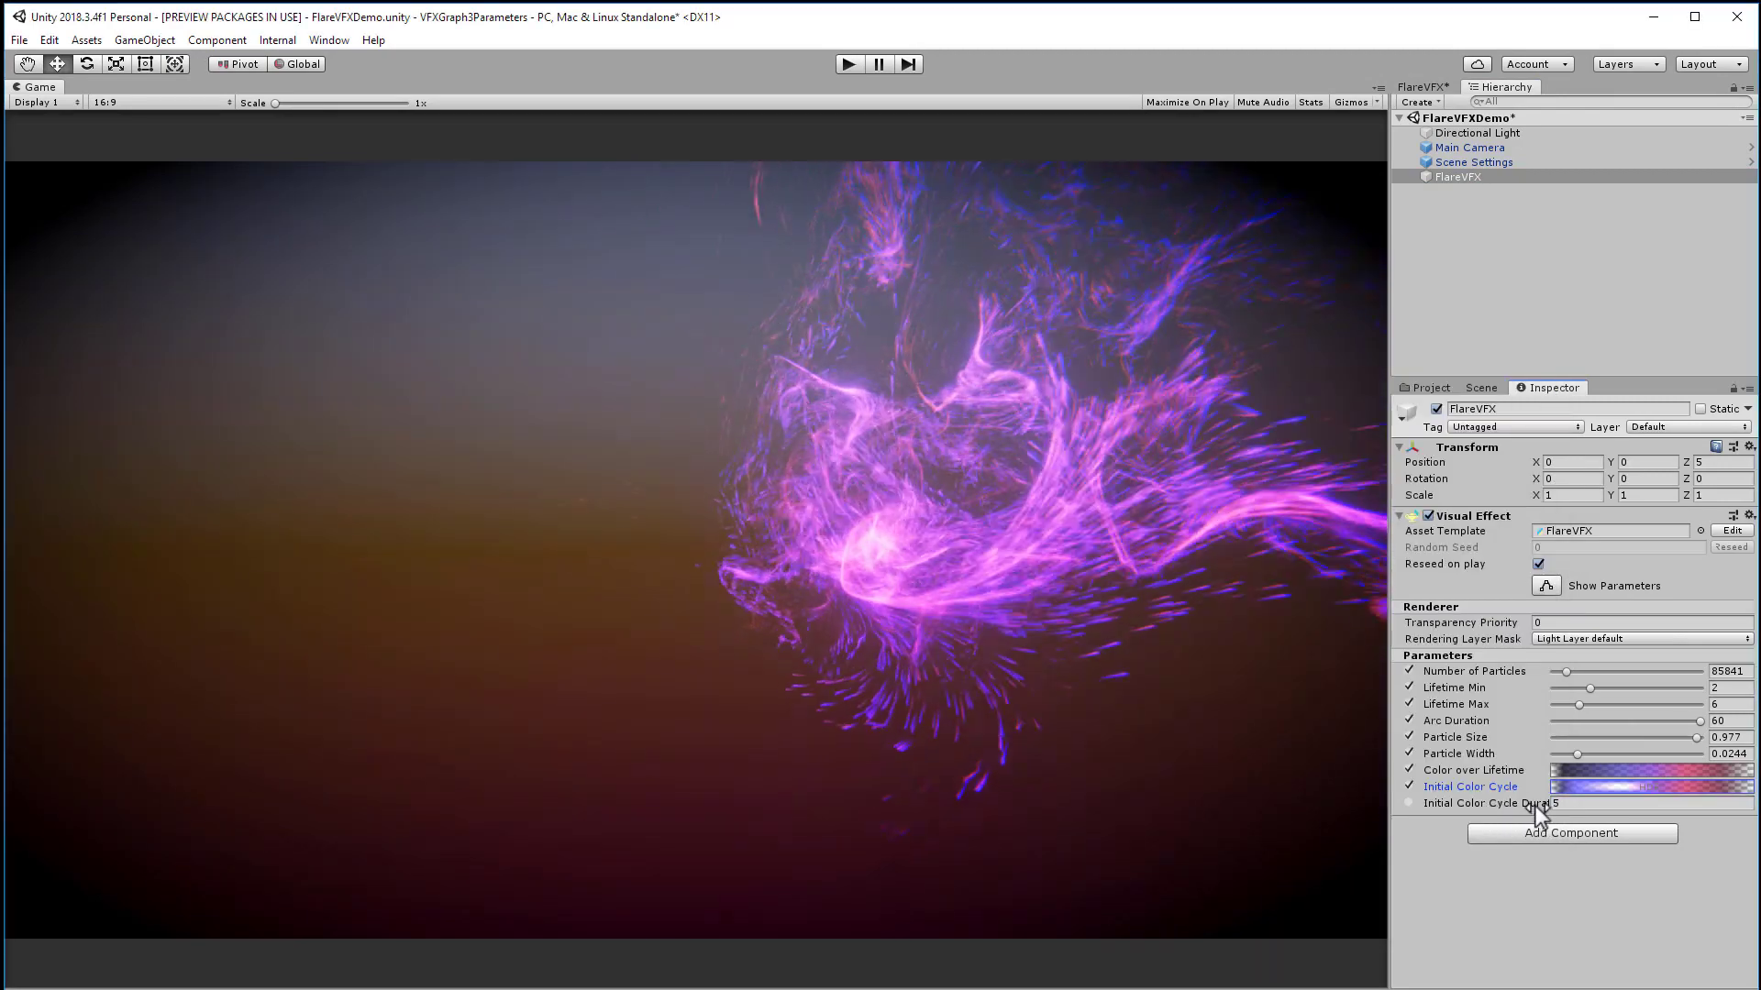
Enable the Initial Color Cycle Duration override on the FlareVFX object and set it to 5.
{"action": "left_click", "coordinate": [1411, 804]}
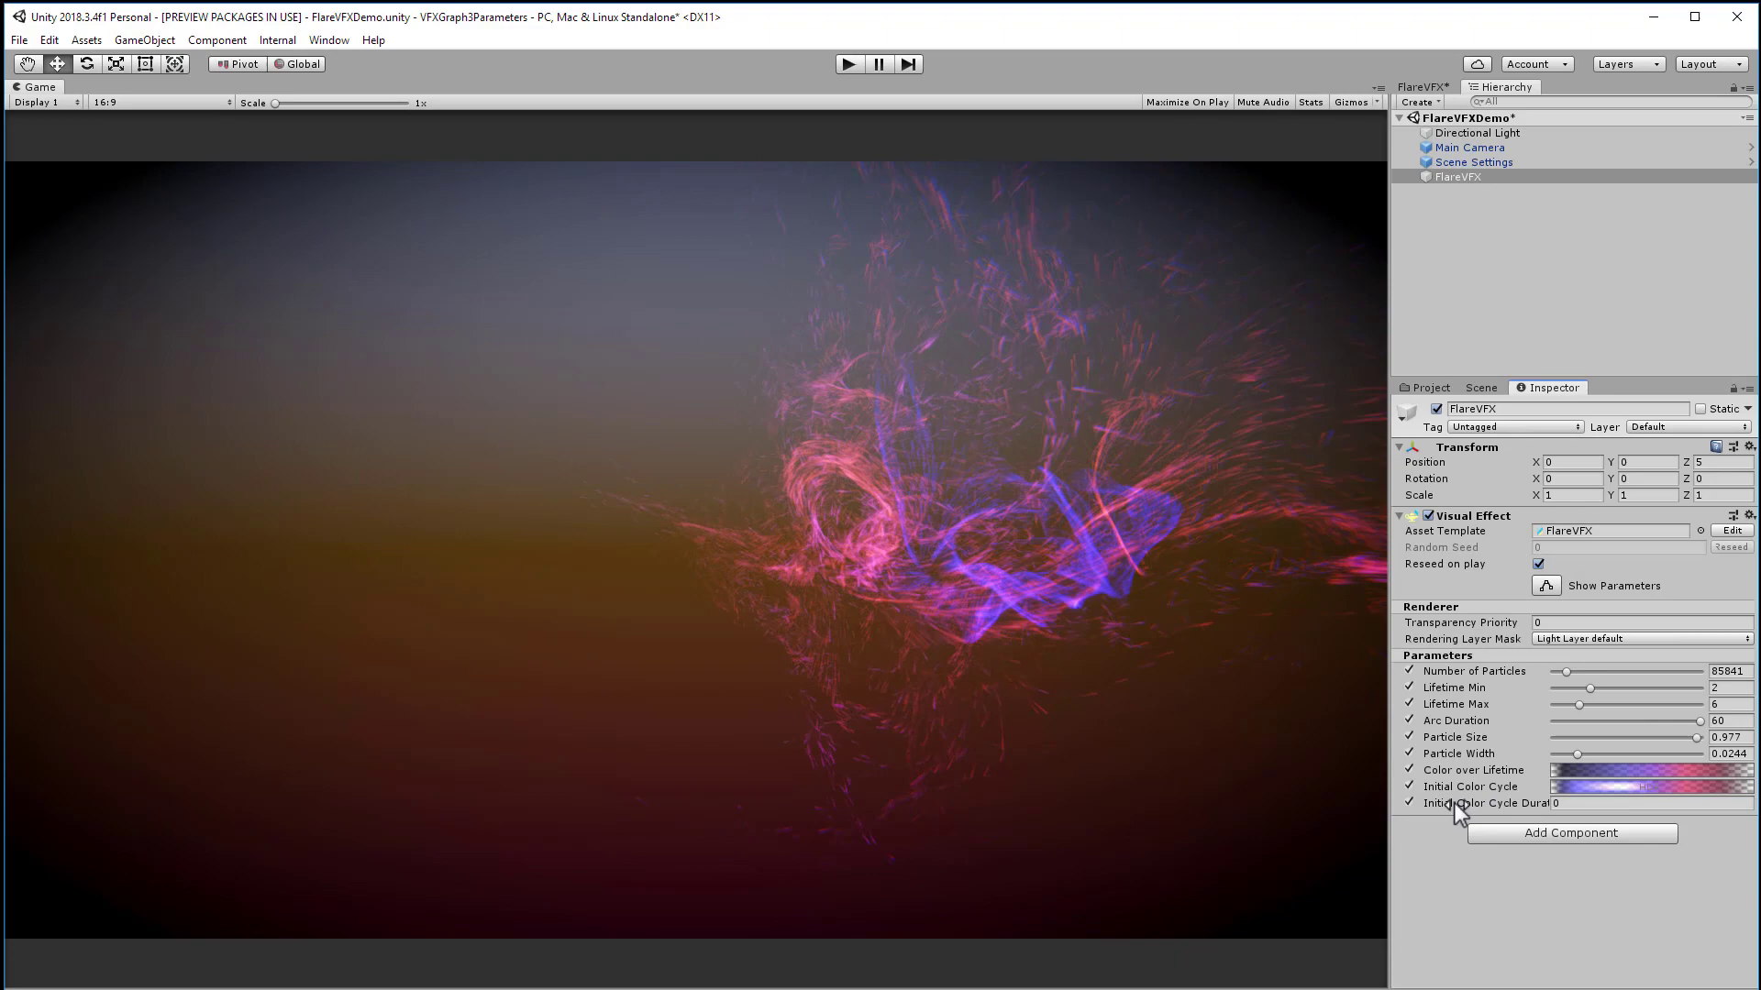
{"action": "left_click", "coordinate": [1566, 806]}
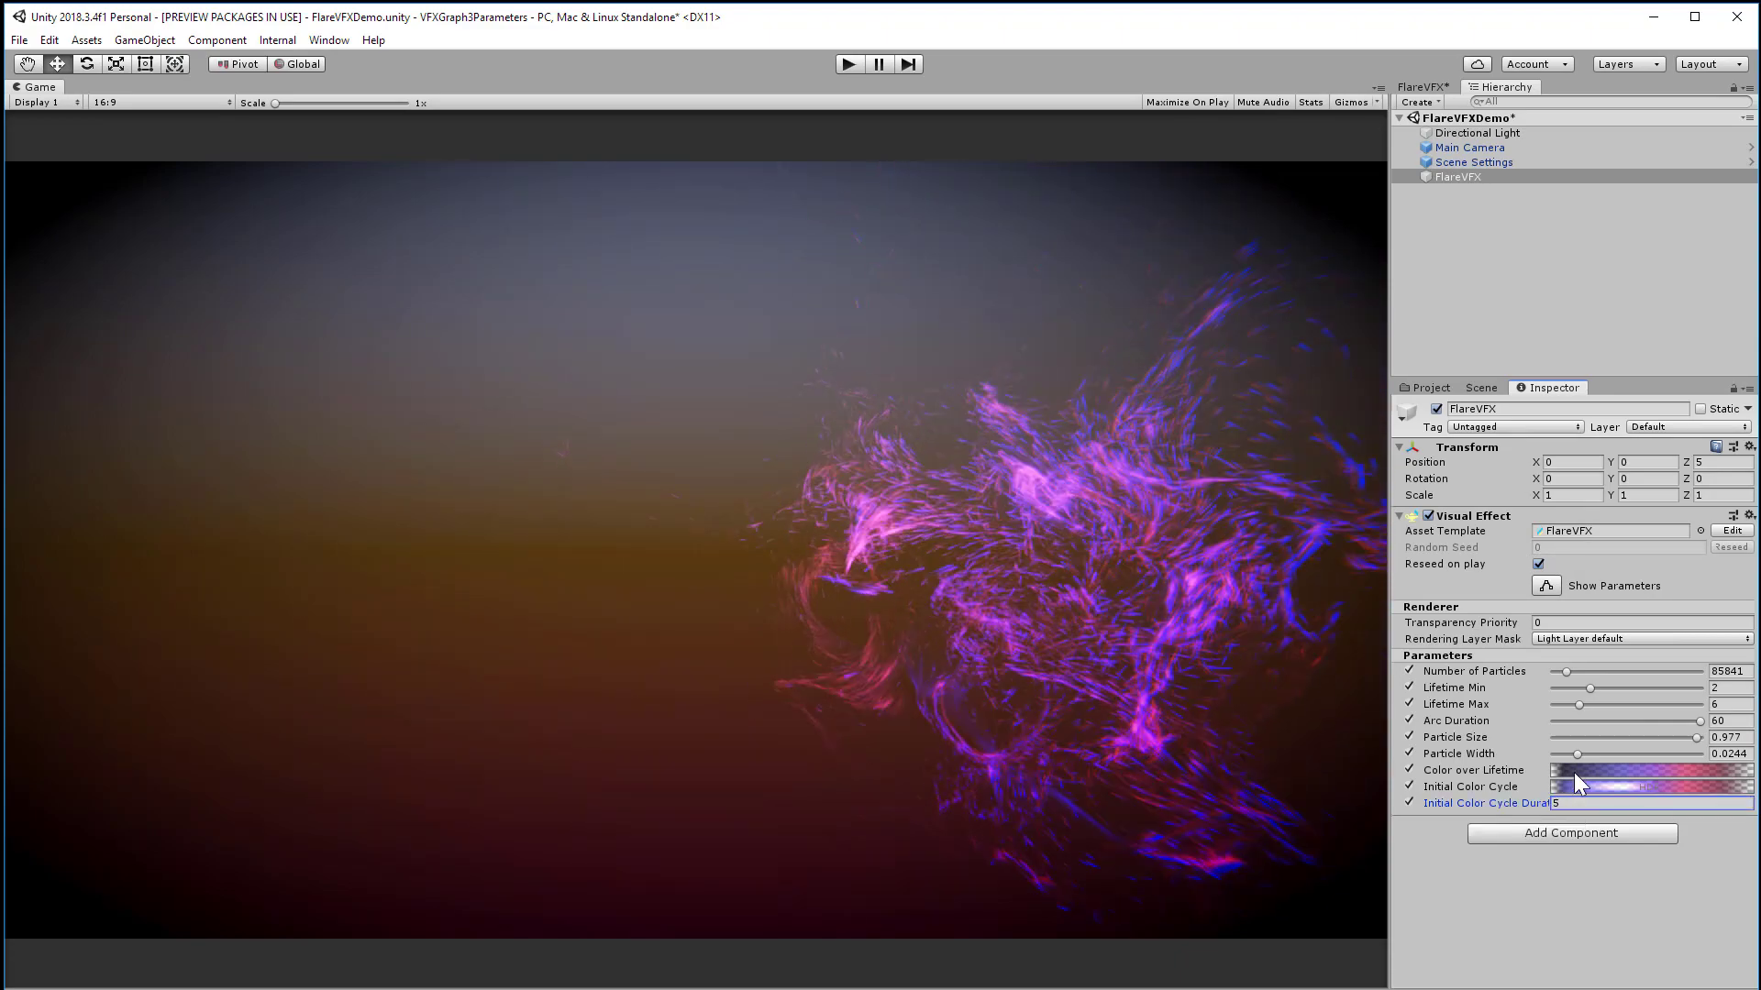
{"action": "type", "text": "5"}
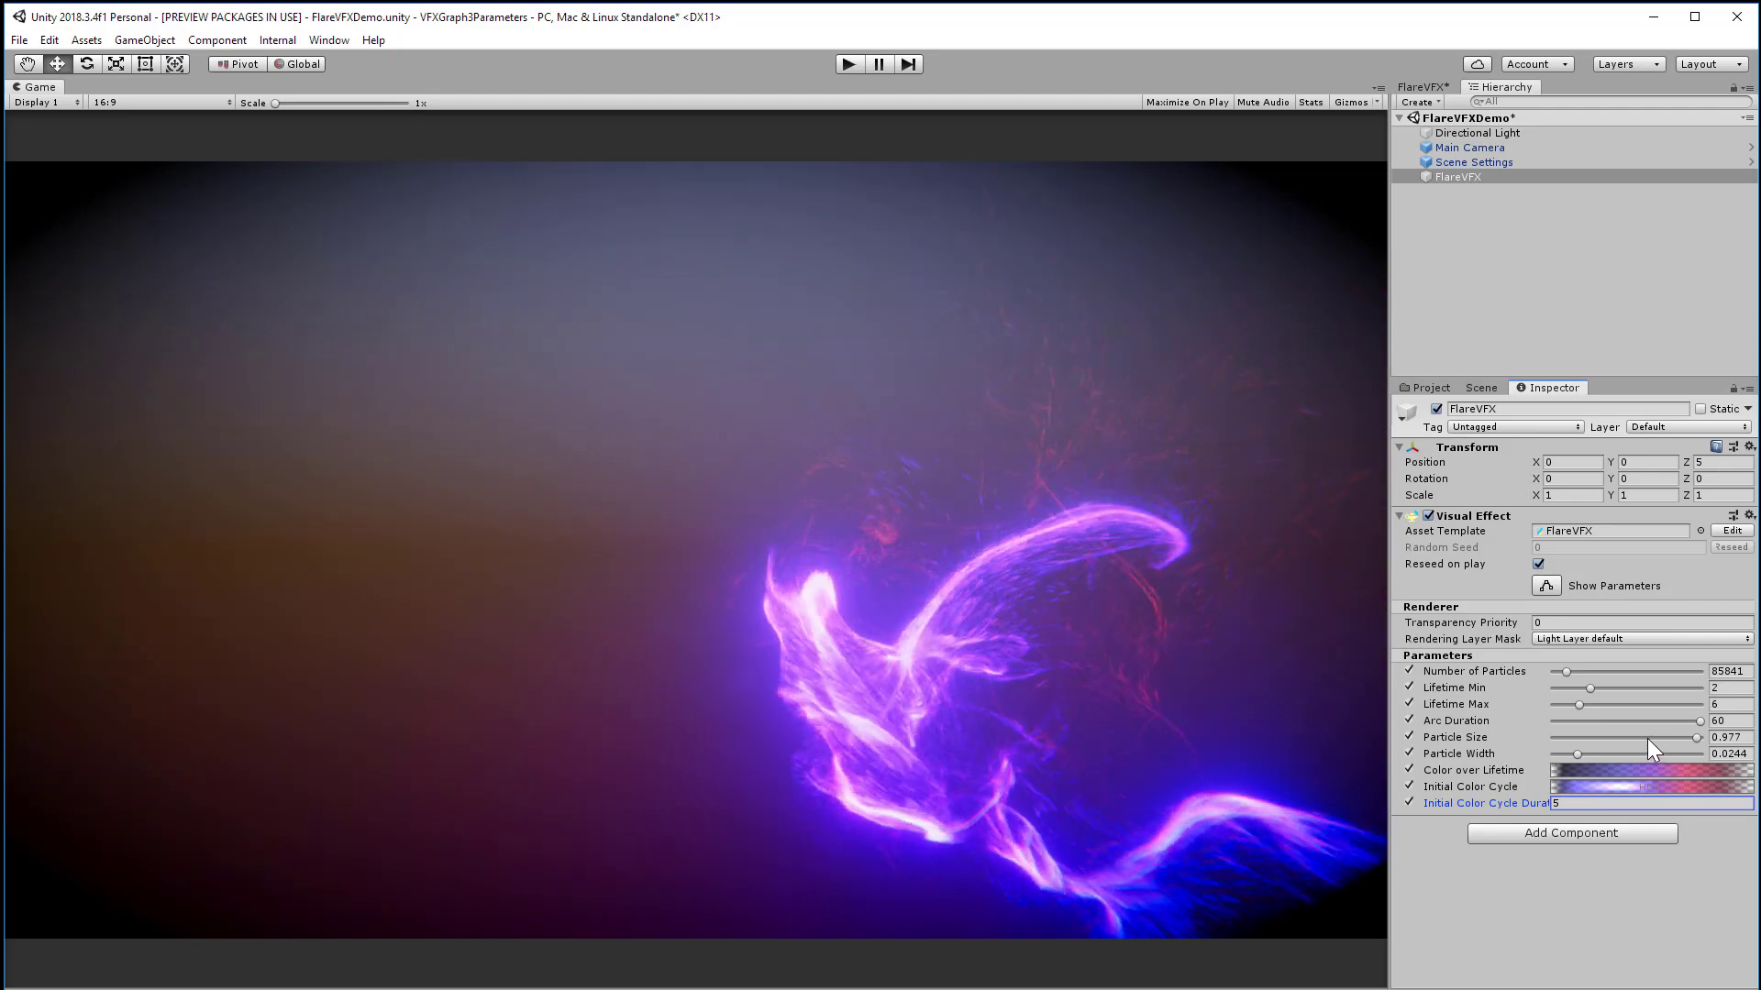
Raise the FlareVFX object's Particle Size to 1 and reduce its Number of Particles to near the minimum.
{"action": "left_click", "coordinate": [1696, 736]}
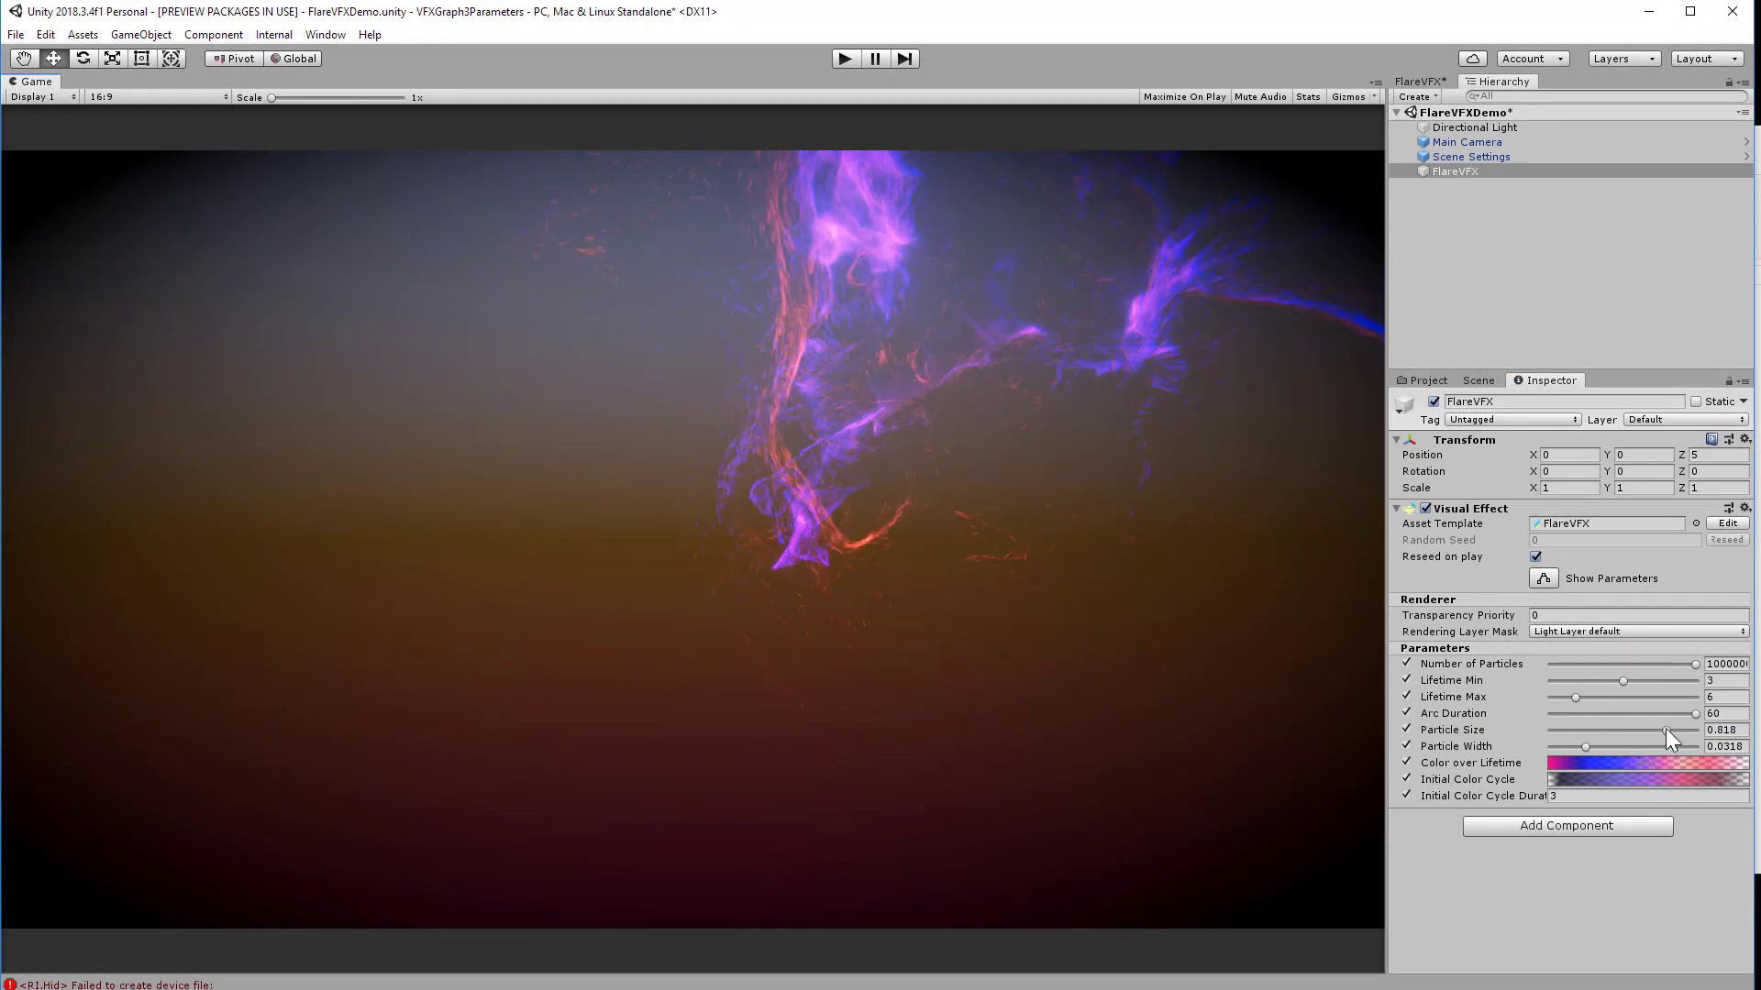
{"action": "left_click_drag", "start_coordinate": [1665, 730], "coordinate": [1701, 730]}
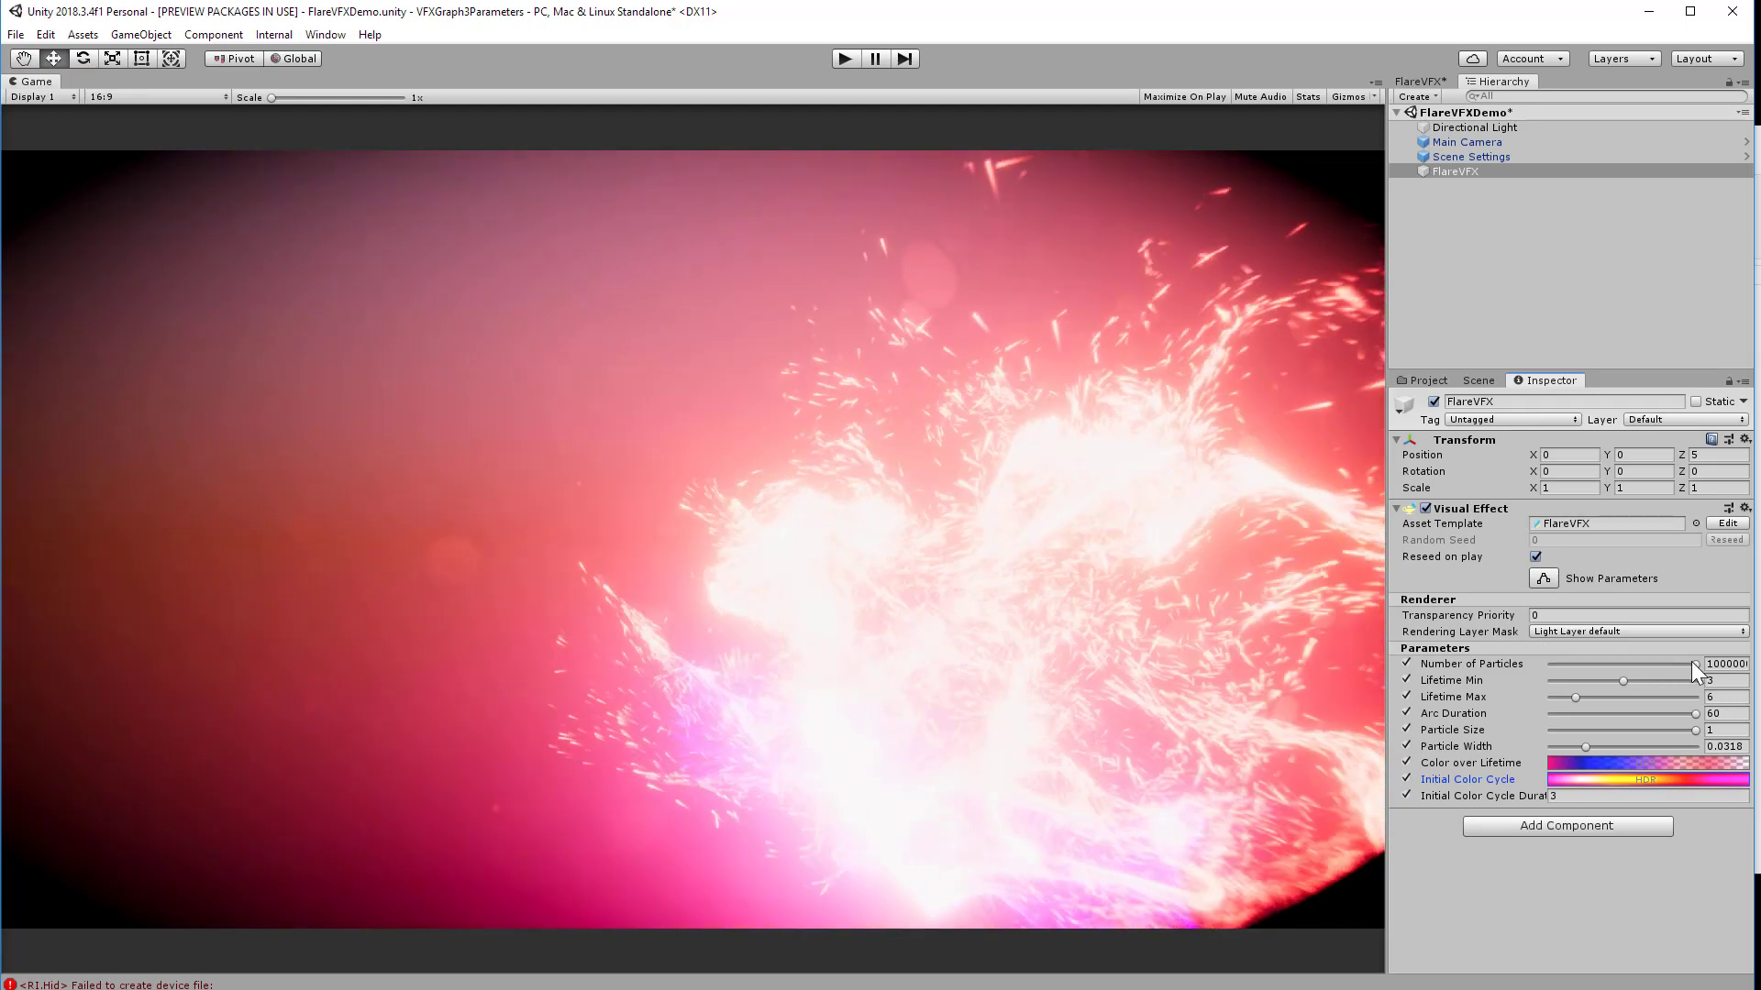
{"action": "left_click_drag", "start_coordinate": [1693, 663], "coordinate": [1554, 663]}
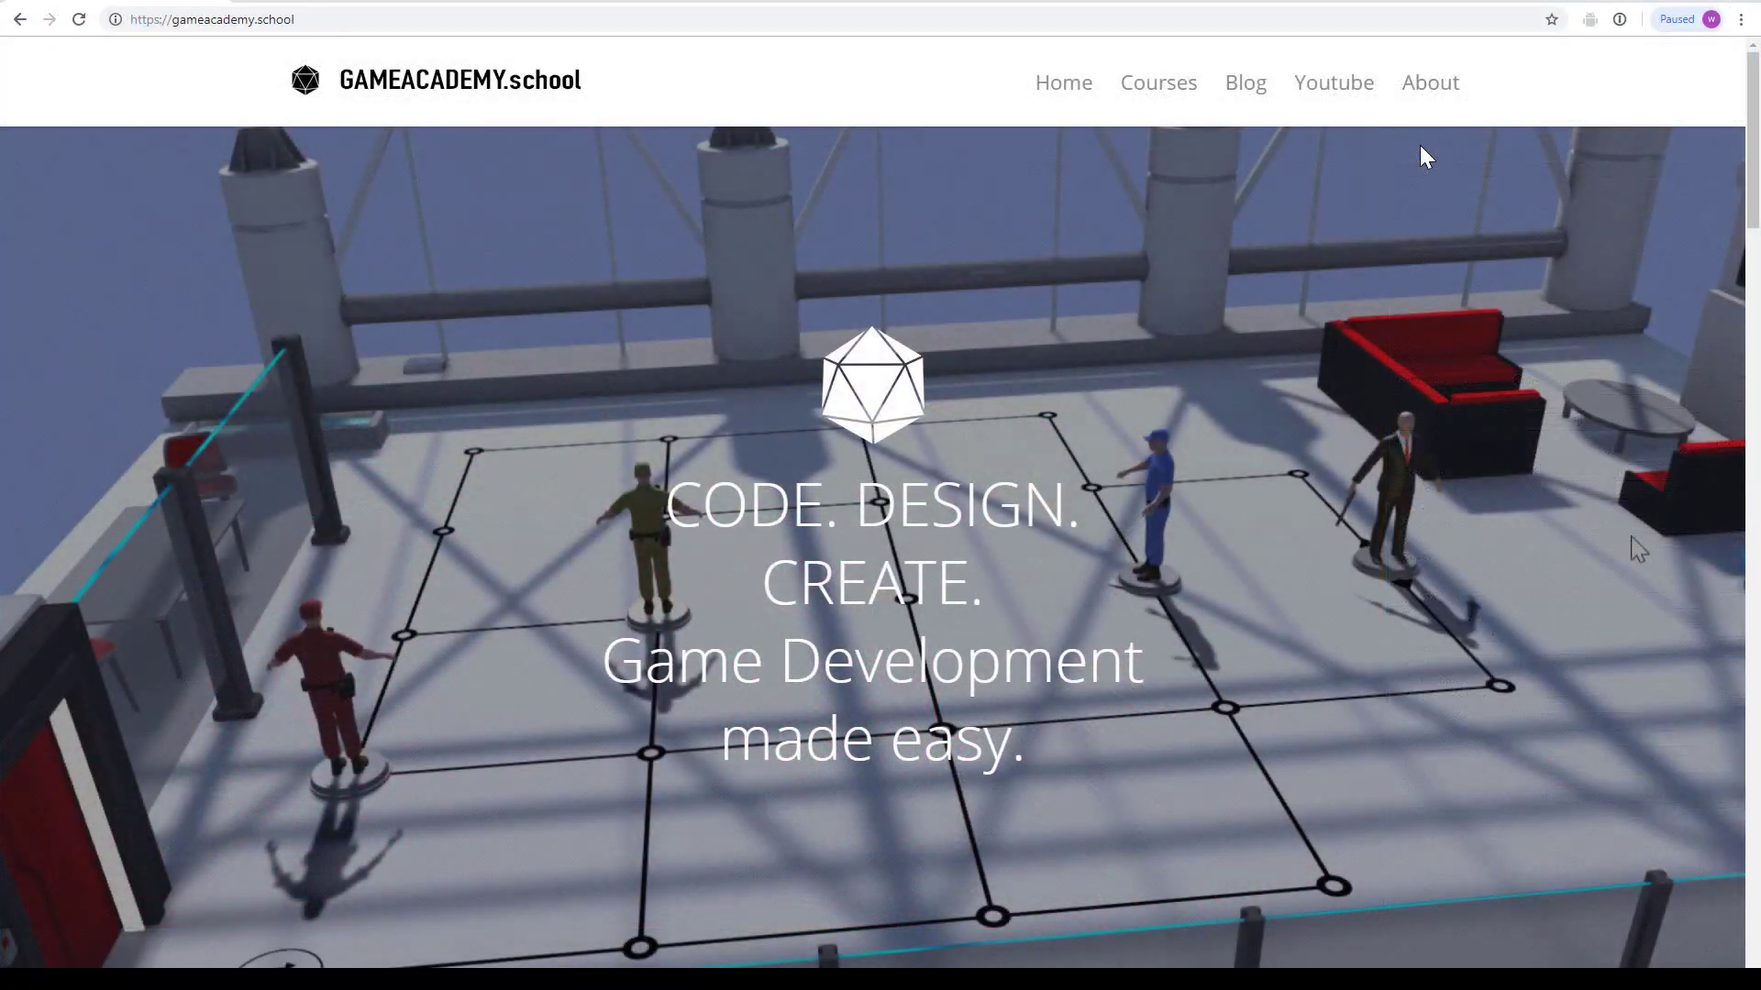